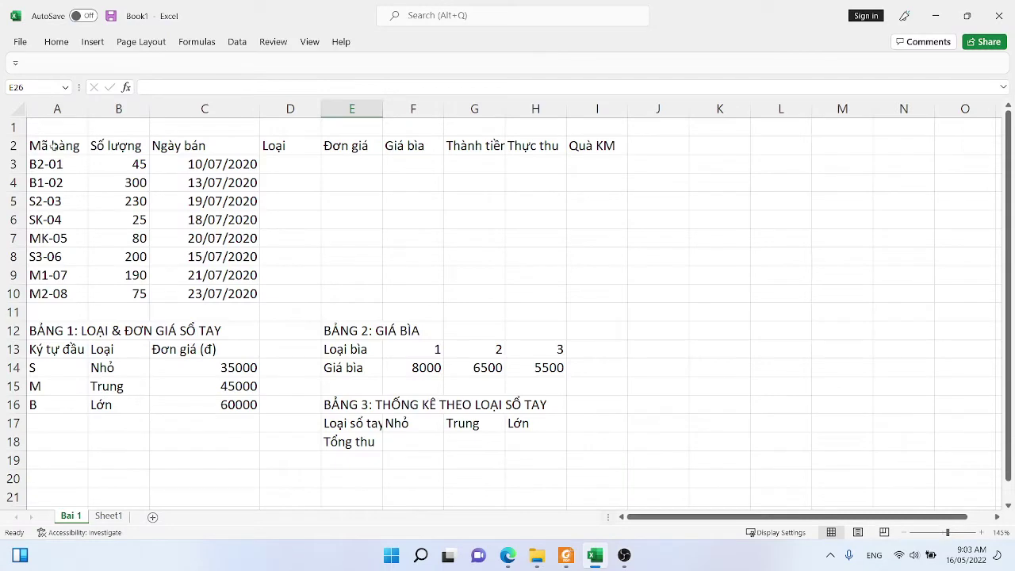
# Select the header row A2:I2 and set the ribbon to always show
pyautogui.moveTo(54, 146); pyautogui.dragTo(568, 137)
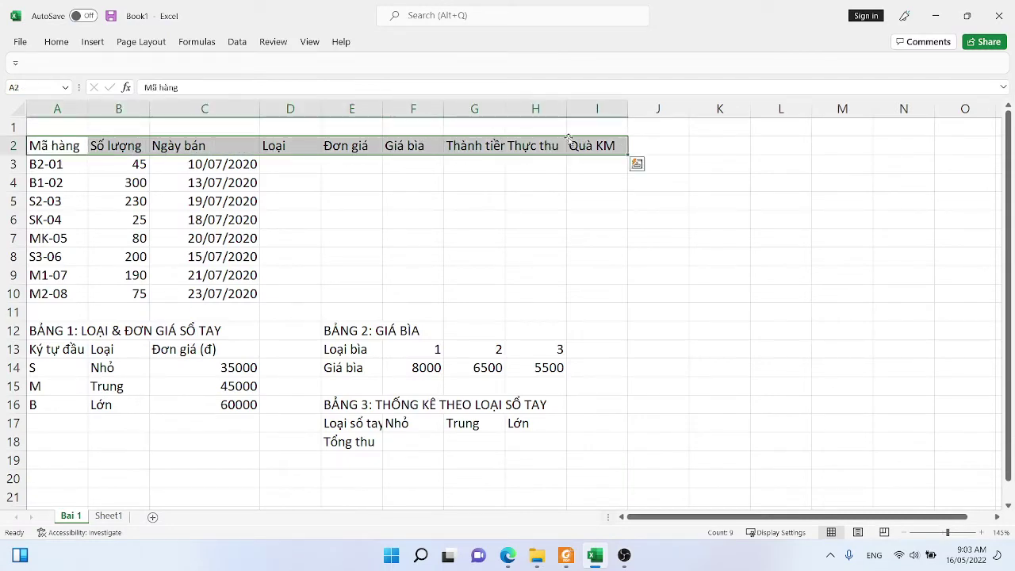
pyautogui.click(57, 43)
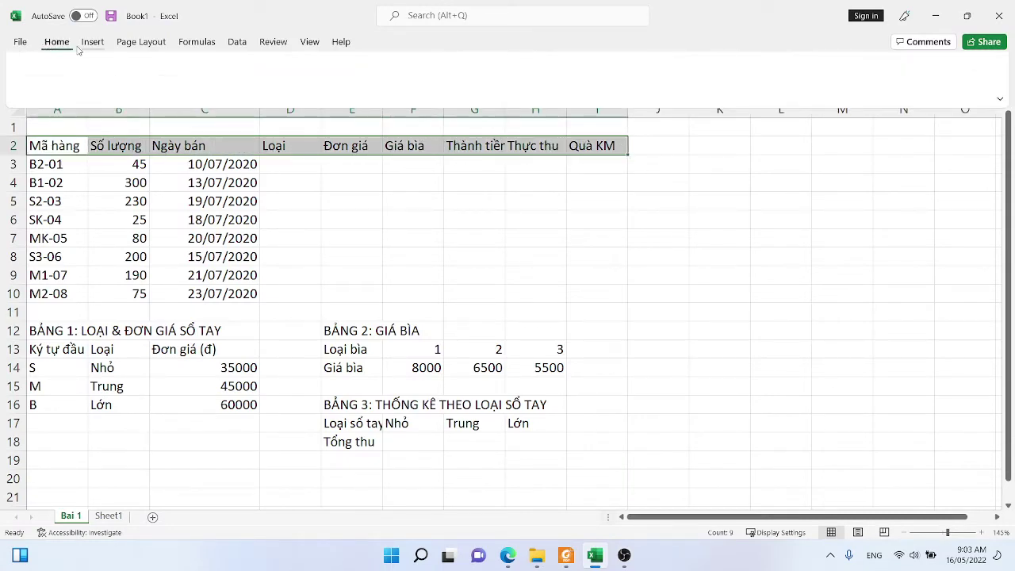
pyautogui.click(1000, 108)
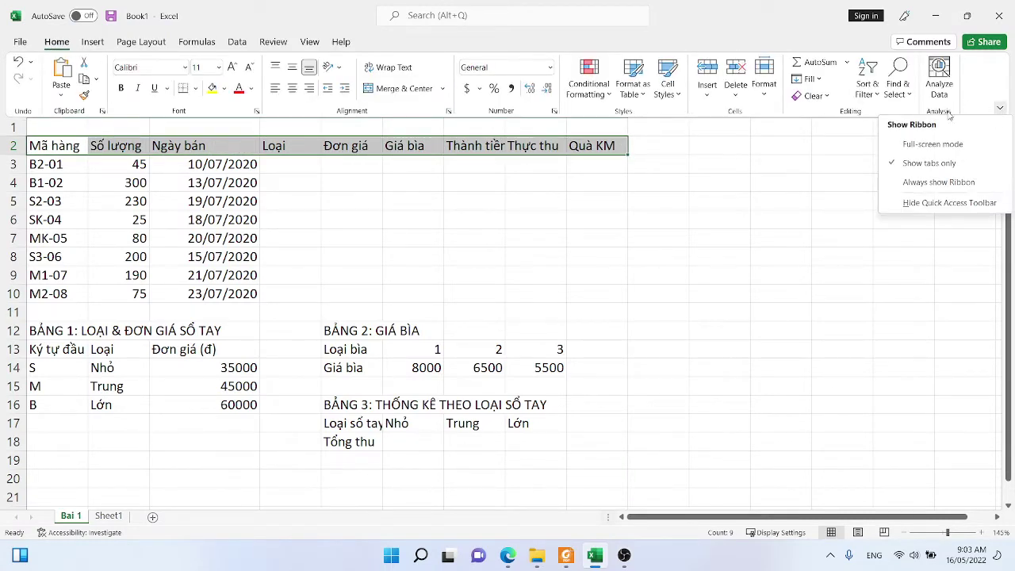
pyautogui.click(920, 181)
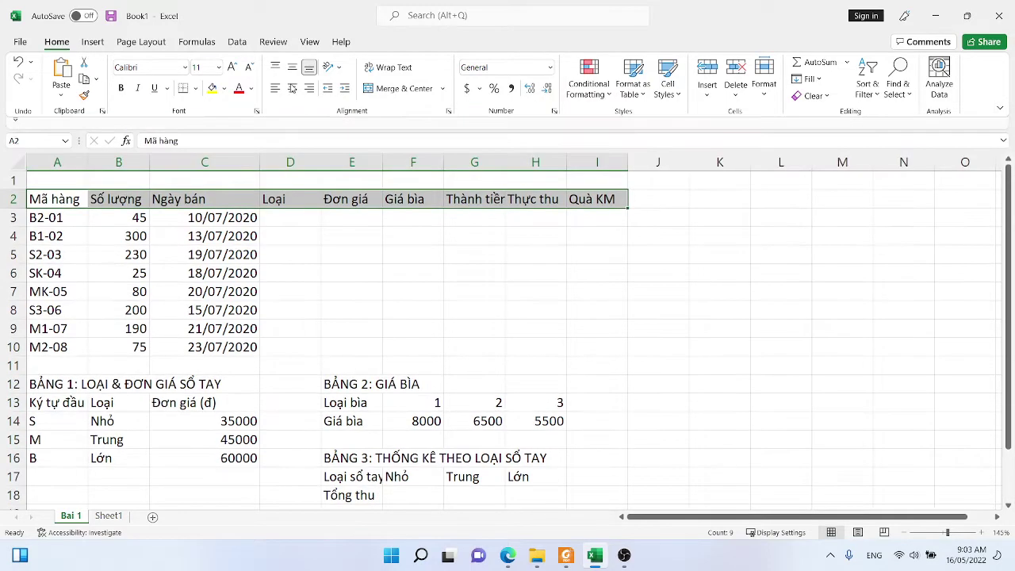
# Format the header row A2:I2 centered horizontally and vertically, in bold red text on a light green fill
pyautogui.click(294, 88)
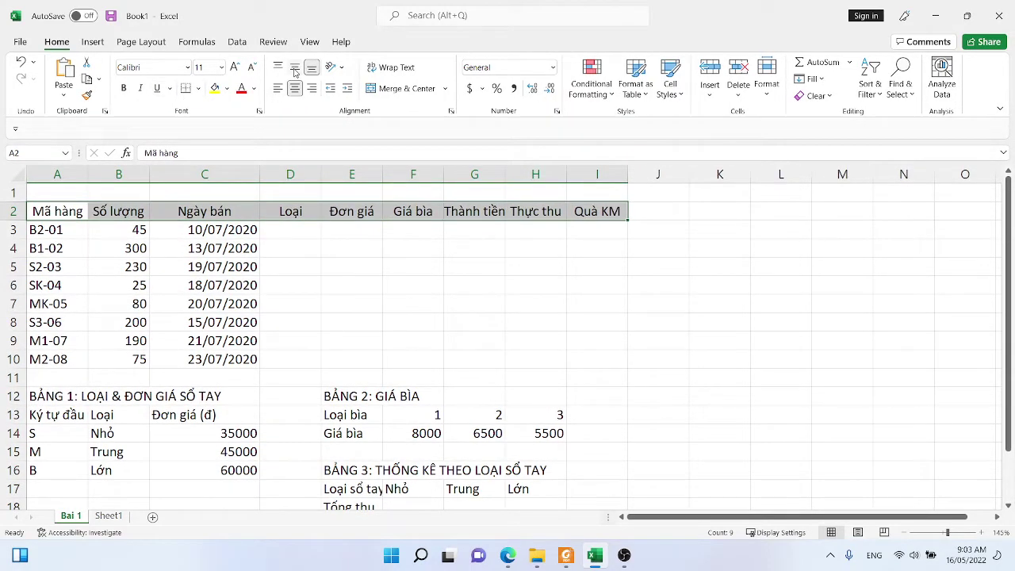
pyautogui.click(294, 66)
pyautogui.click(124, 89)
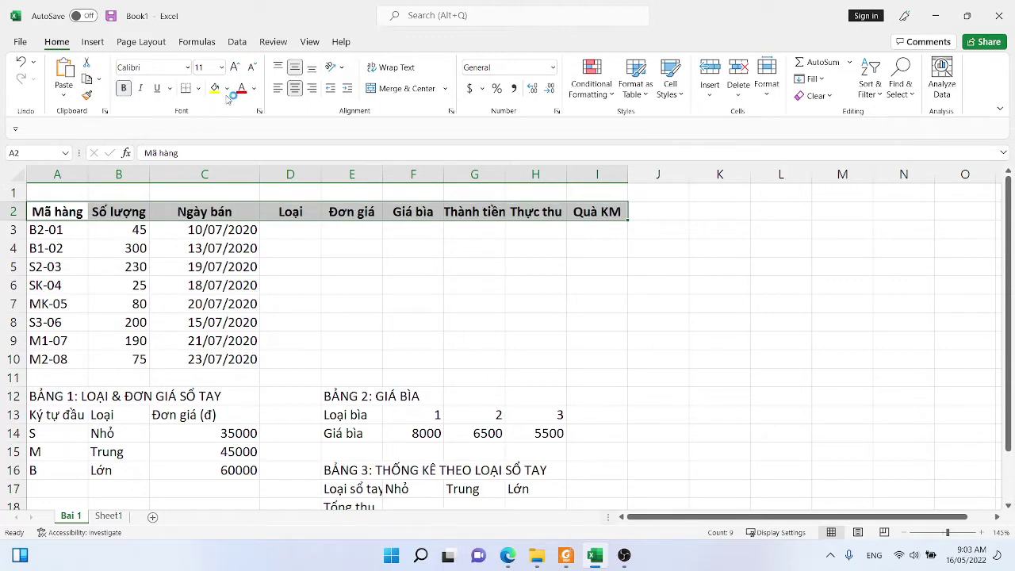
pyautogui.click(242, 88)
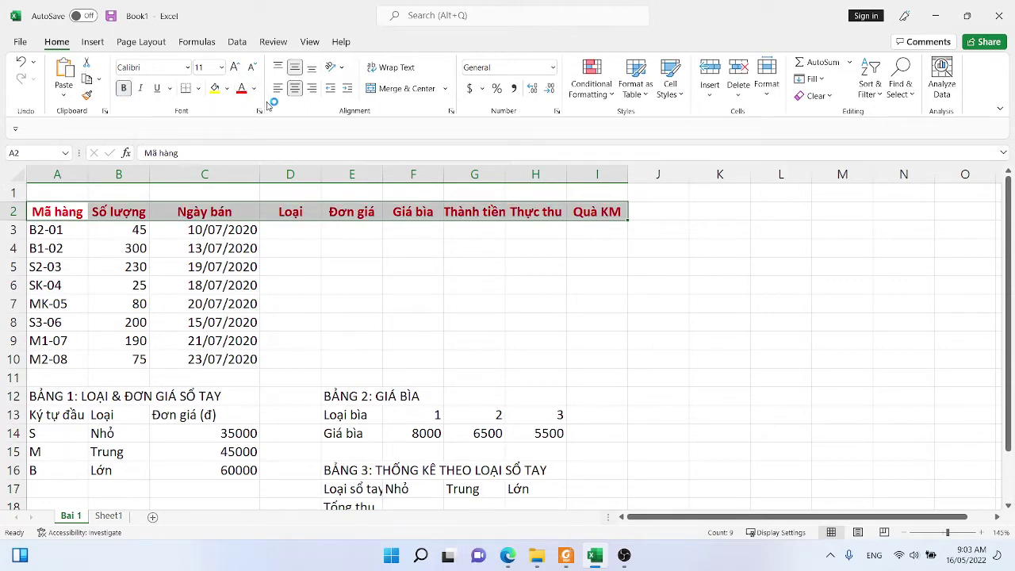
pyautogui.click(227, 88)
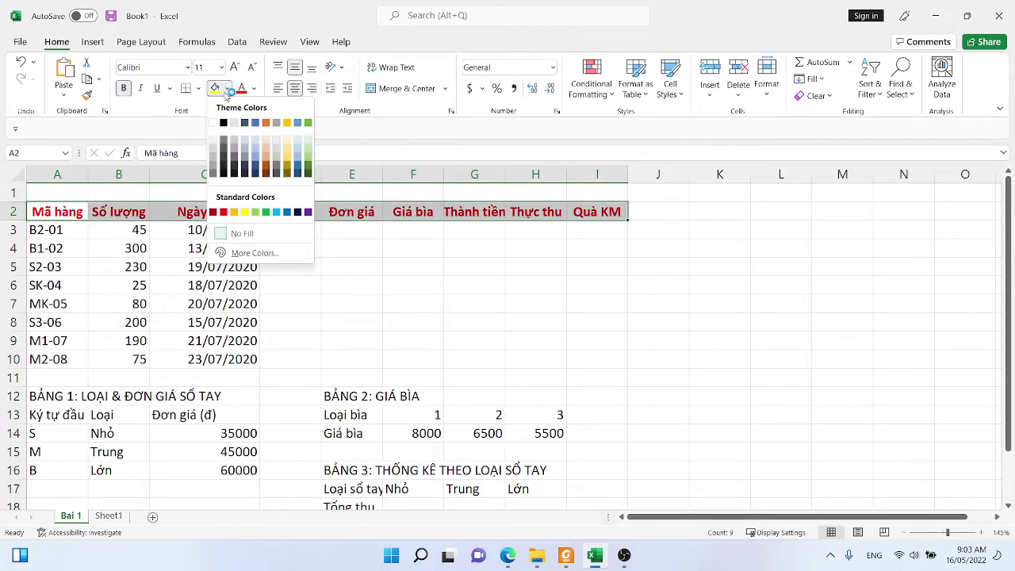
pyautogui.click(308, 156)
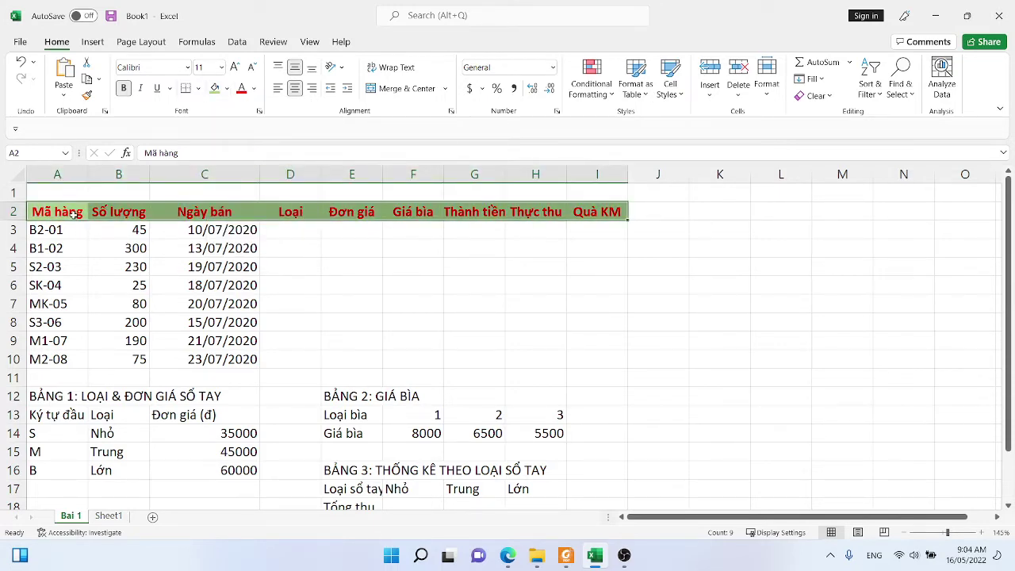
# Apply all borders to the main sales table, A2:I10
pyautogui.click(73, 212)
pyautogui.moveTo(88, 215); pyautogui.dragTo(619, 359)
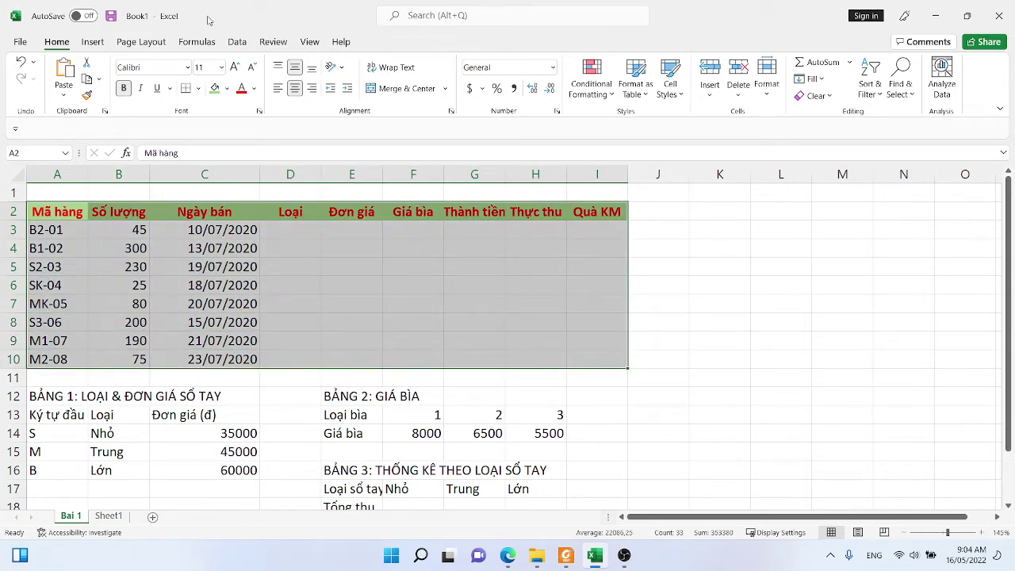
pyautogui.click(197, 88)
pyautogui.click(212, 224)
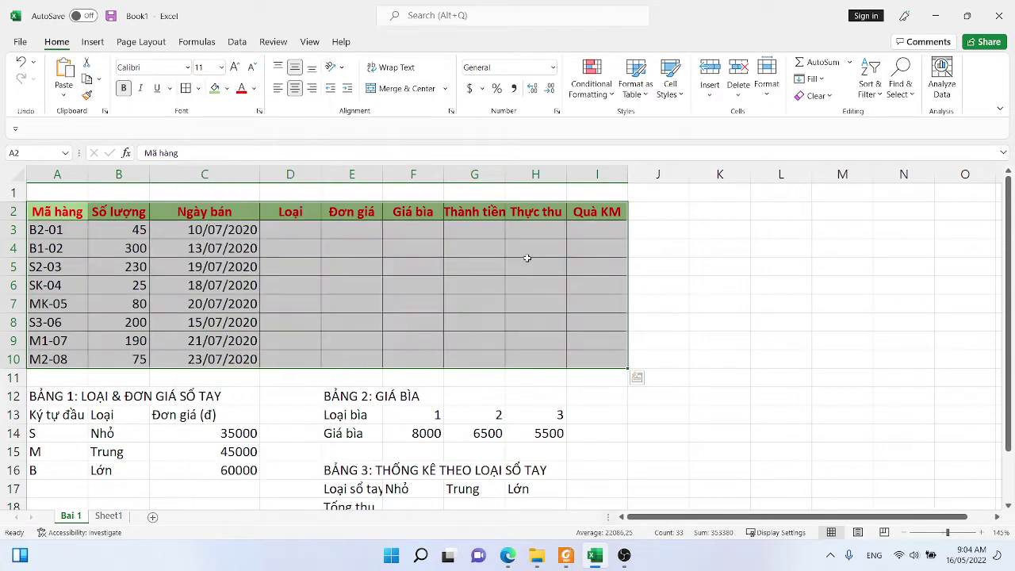
pyautogui.click(531, 265)
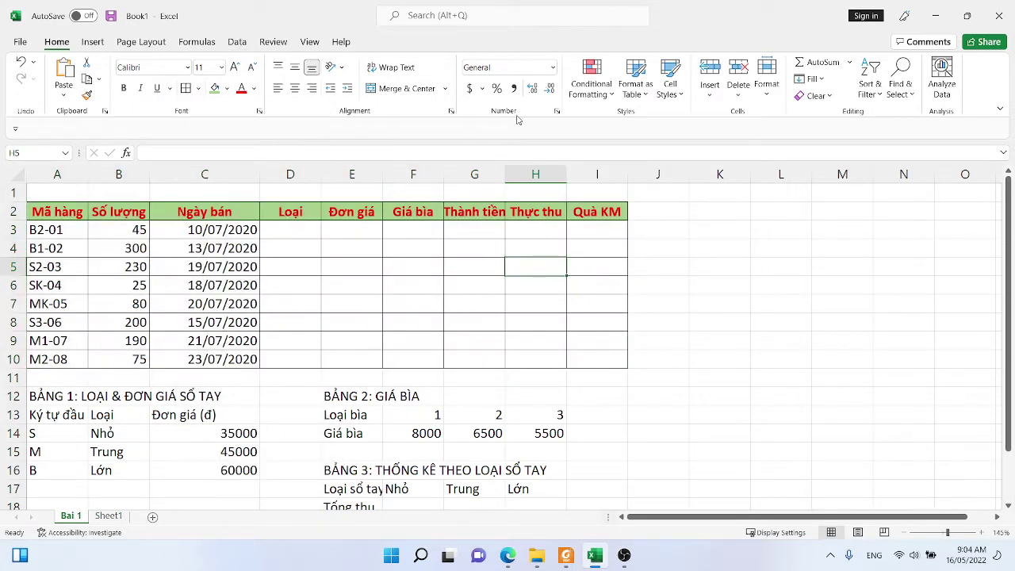
# Make the BẢNG 1 and BẢNG 2 titles in row 12 bold
pyautogui.scroll(-2, 104, 216)
pyautogui.moveTo(45, 289); pyautogui.dragTo(590, 288)
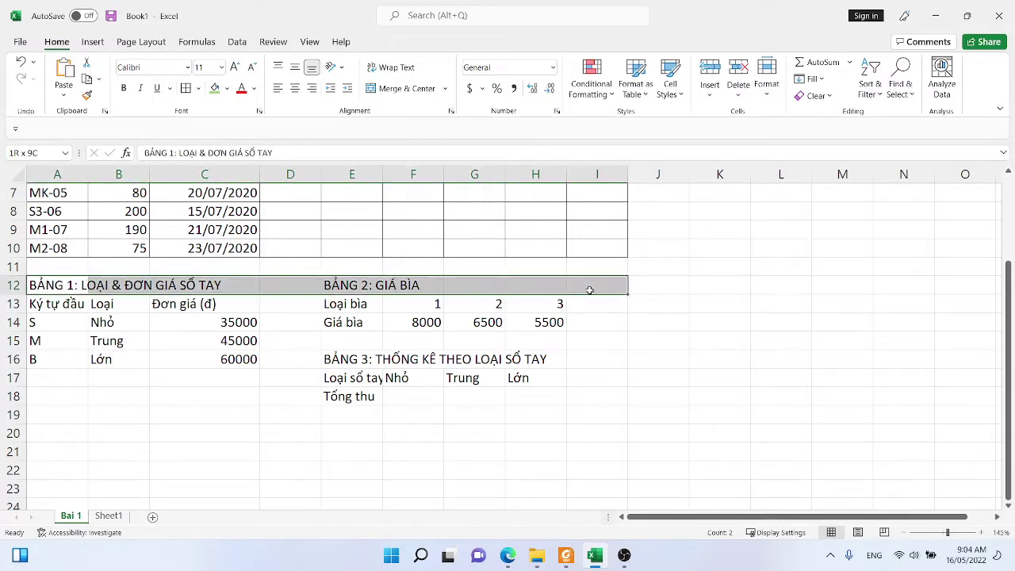
pyautogui.hotkey('ctrl', 'b')
pyautogui.click(136, 283)
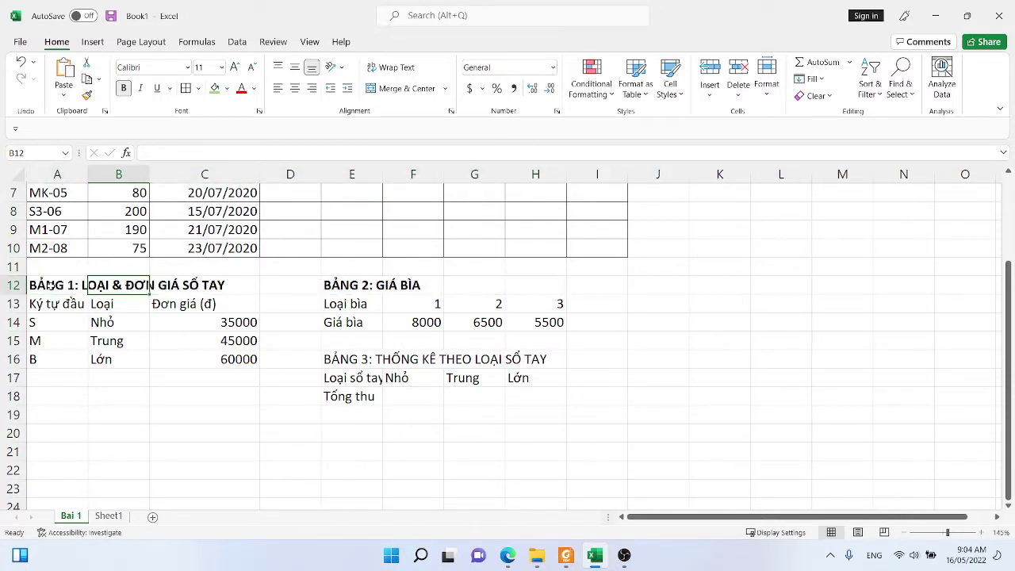
# Merge and center the BẢNG 1 title across A12:C12 and the BẢNG 2 title across E12:H12
pyautogui.moveTo(52, 287); pyautogui.dragTo(238, 287)
pyautogui.click(400, 92)
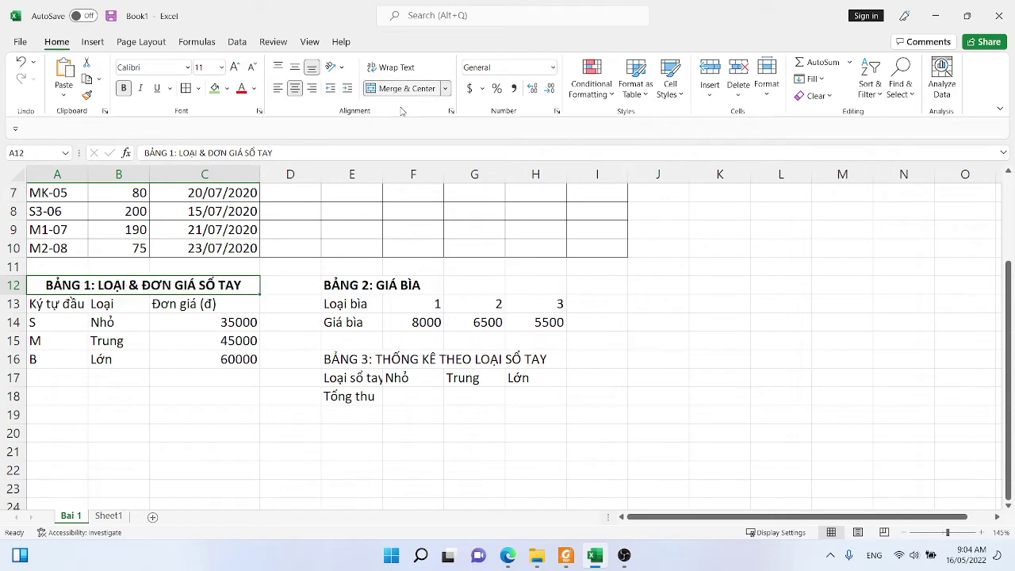
pyautogui.moveTo(347, 287); pyautogui.dragTo(548, 288)
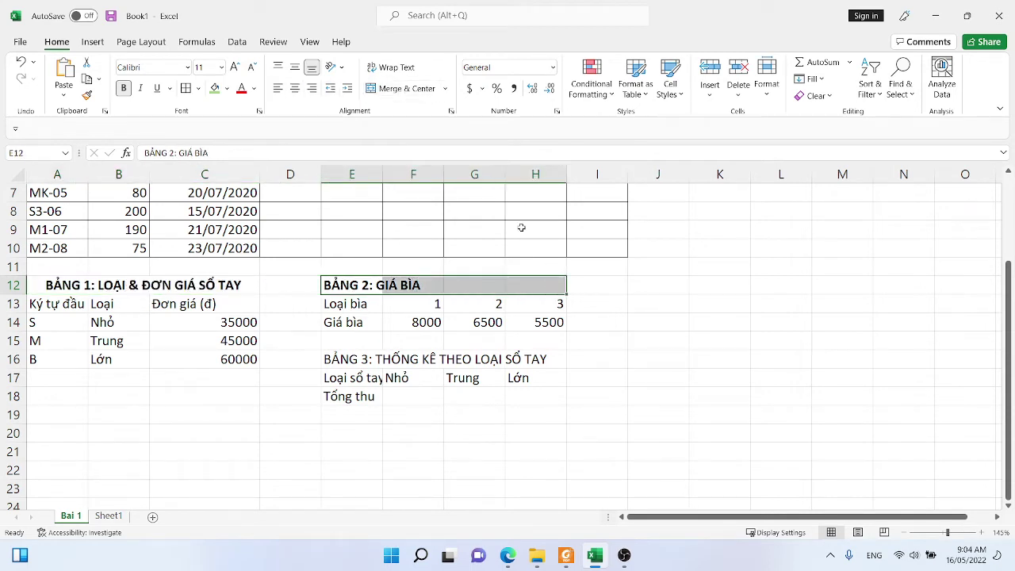
pyautogui.click(368, 88)
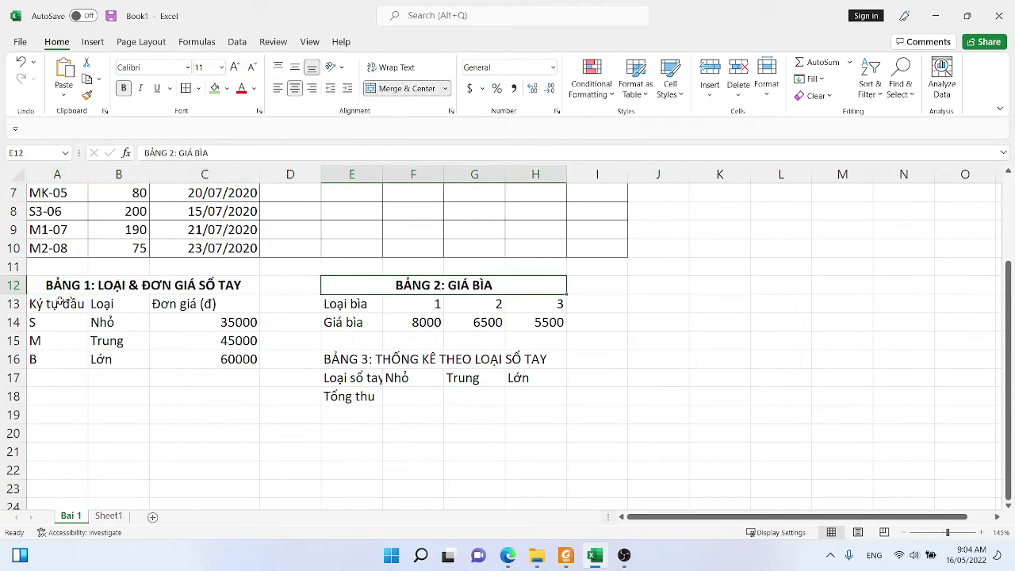
# Apply all borders to the BẢNG 1 table, A13:C16
pyautogui.moveTo(60, 304); pyautogui.dragTo(221, 357)
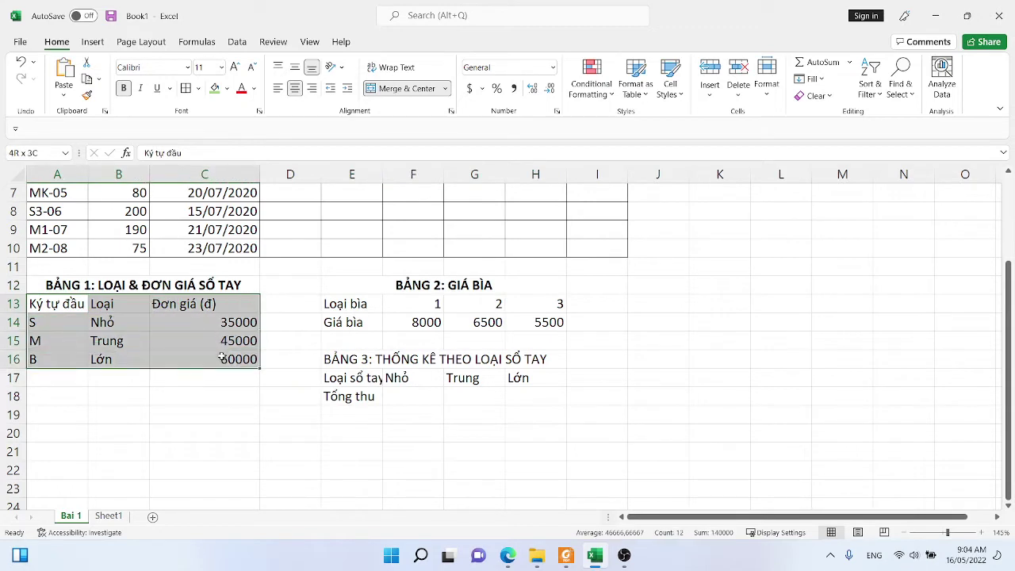
pyautogui.click(187, 92)
# Merge and center the BẢNG 3 title across E16:H16 and make it bold
pyautogui.moveTo(329, 359); pyautogui.dragTo(554, 361)
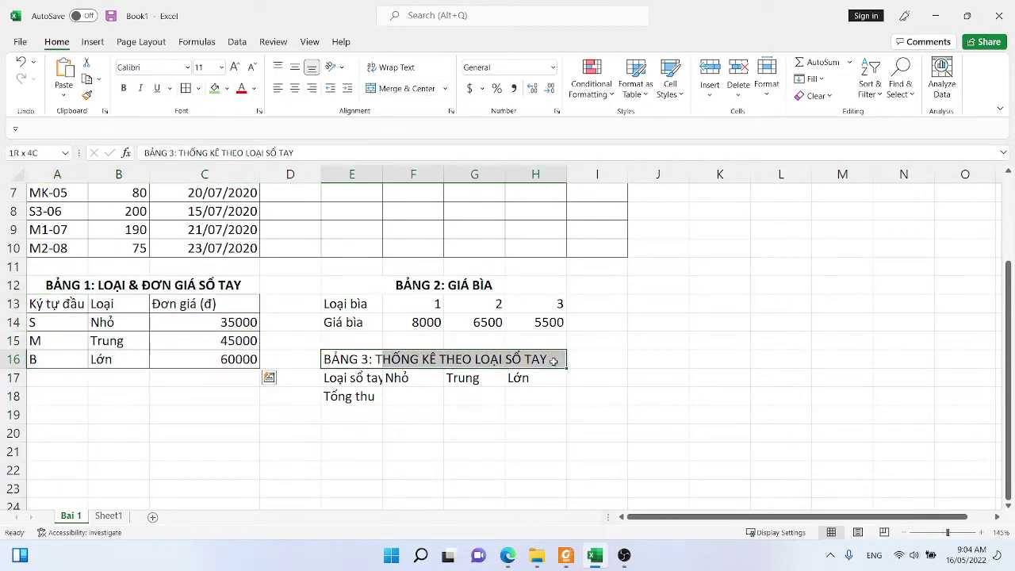
pyautogui.click(371, 90)
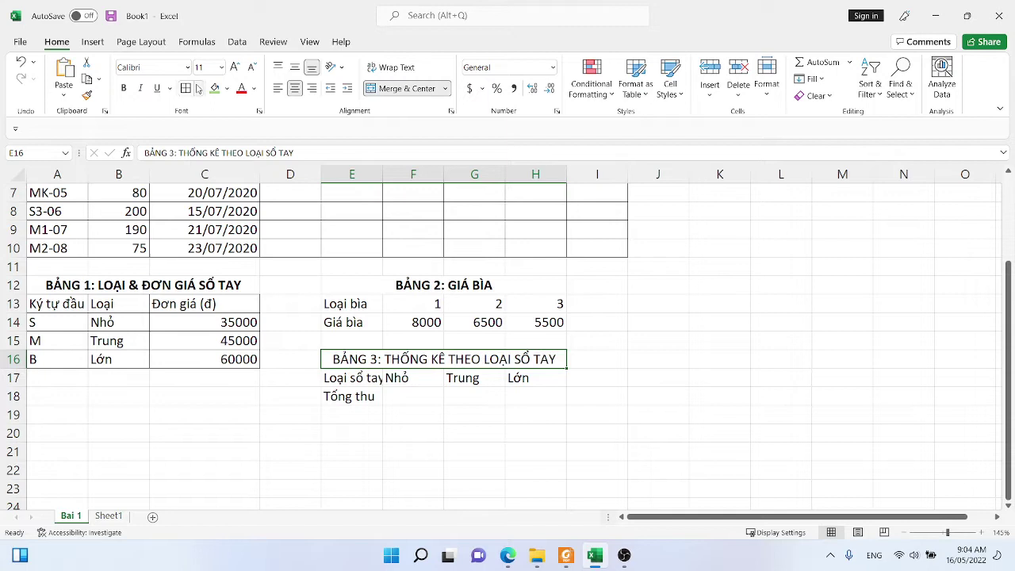
pyautogui.click(125, 89)
# Format the BẢNG 1 header row A13:C13 with a light green fill, horizontal and vertical centering, and bold text
pyautogui.moveTo(54, 305); pyautogui.dragTo(202, 304)
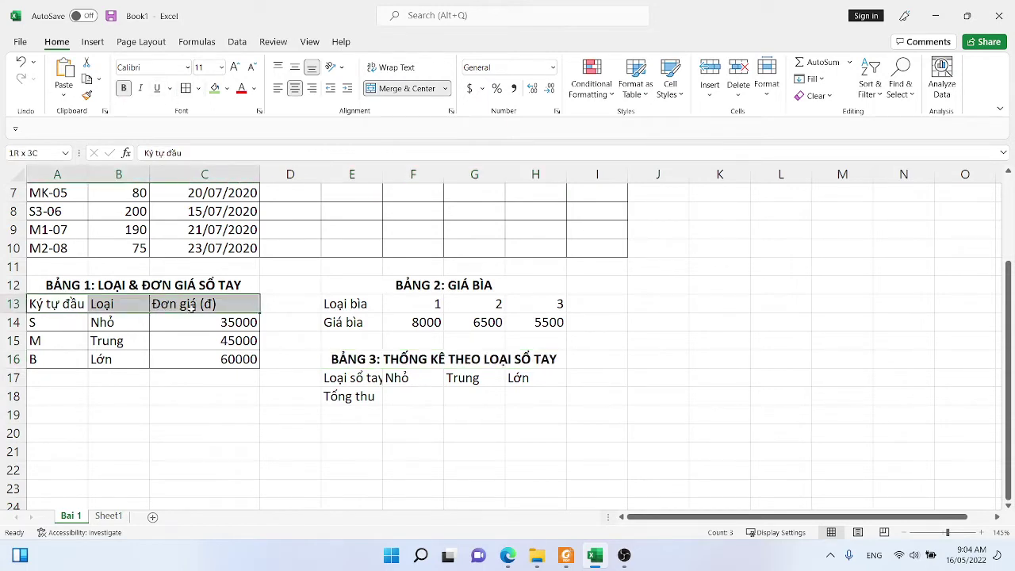
pyautogui.click(214, 88)
pyautogui.click(294, 88)
pyautogui.click(294, 67)
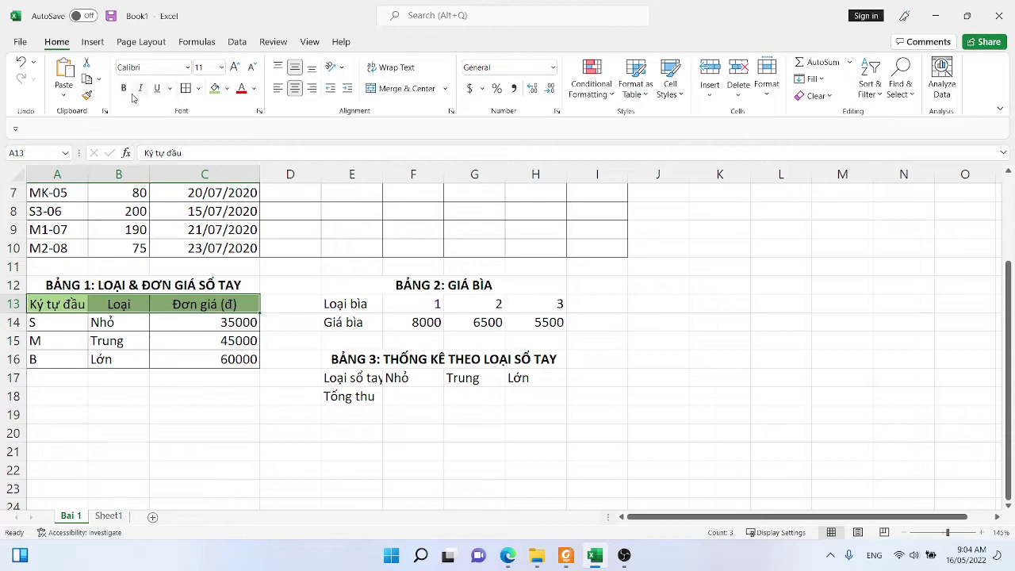
pyautogui.click(123, 88)
# Format the BẢNG 2 labels in E13:E14 with a light green fill, horizontal and vertical centering, and bold text
pyautogui.click(338, 306)
pyautogui.moveTo(338, 306); pyautogui.dragTo(341, 322)
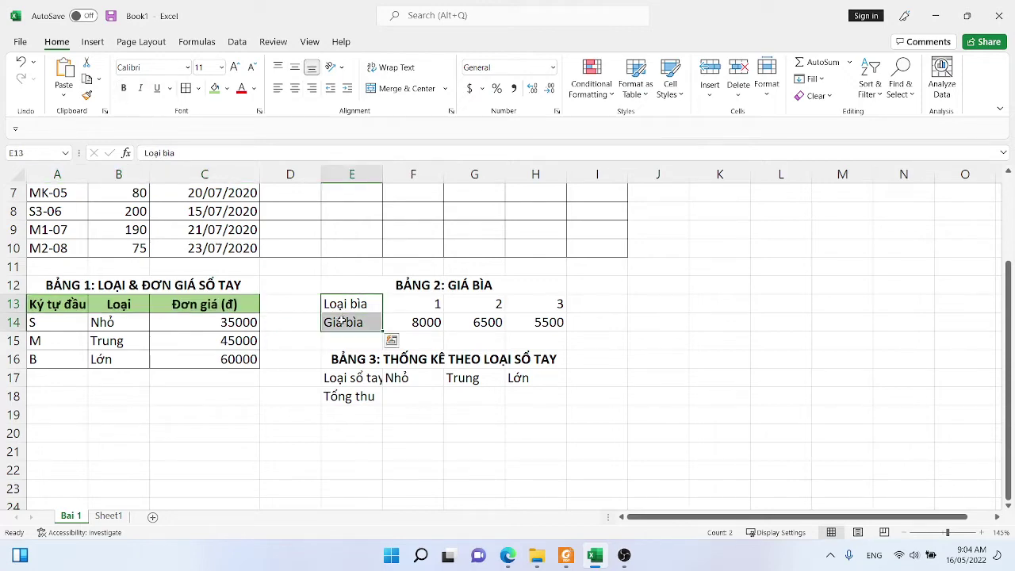
pyautogui.keyDown('ctrl'); pyautogui.scroll(-3, 378, 312); pyautogui.keyUp('ctrl')
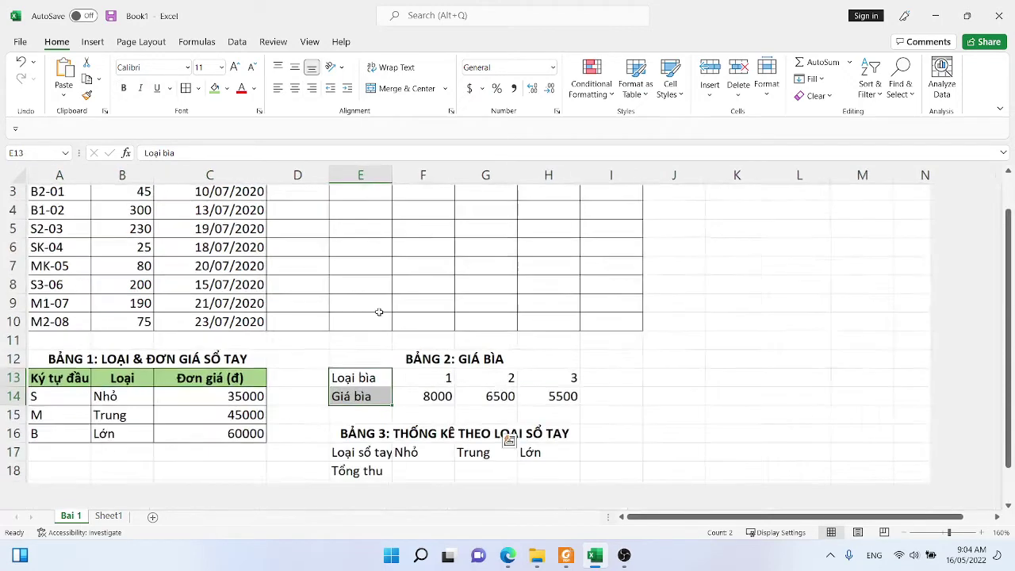
pyautogui.keyDown('ctrl'); pyautogui.scroll(6, 523, 405); pyautogui.keyUp('ctrl')
pyautogui.scroll(-1, 537, 394)
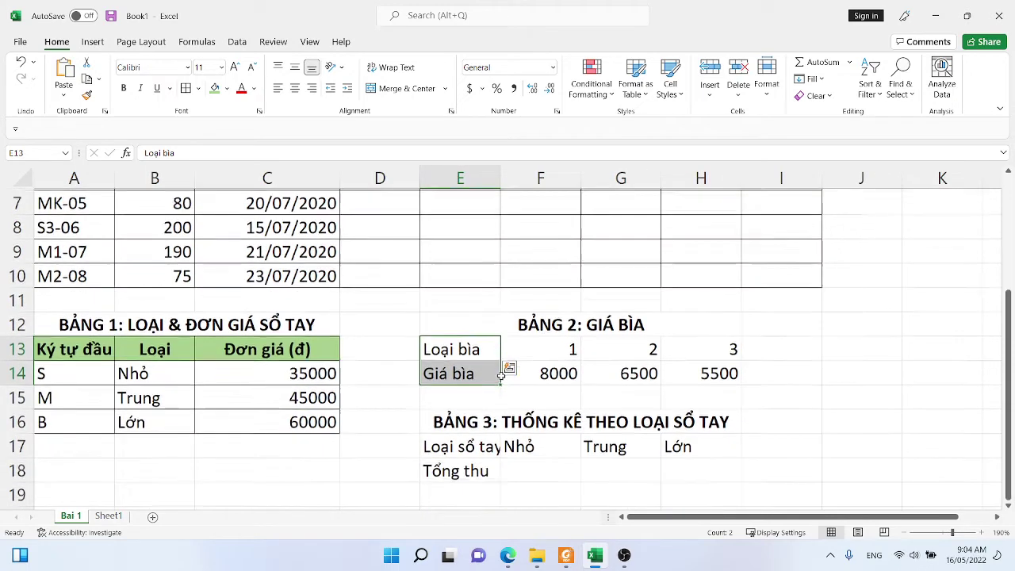
pyautogui.click(214, 87)
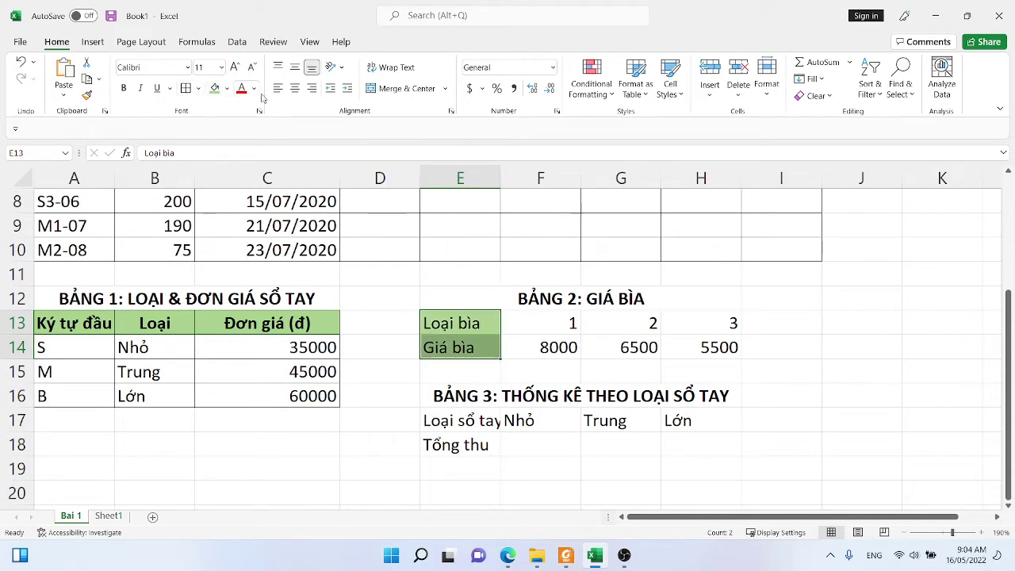
pyautogui.click(294, 88)
pyautogui.click(294, 67)
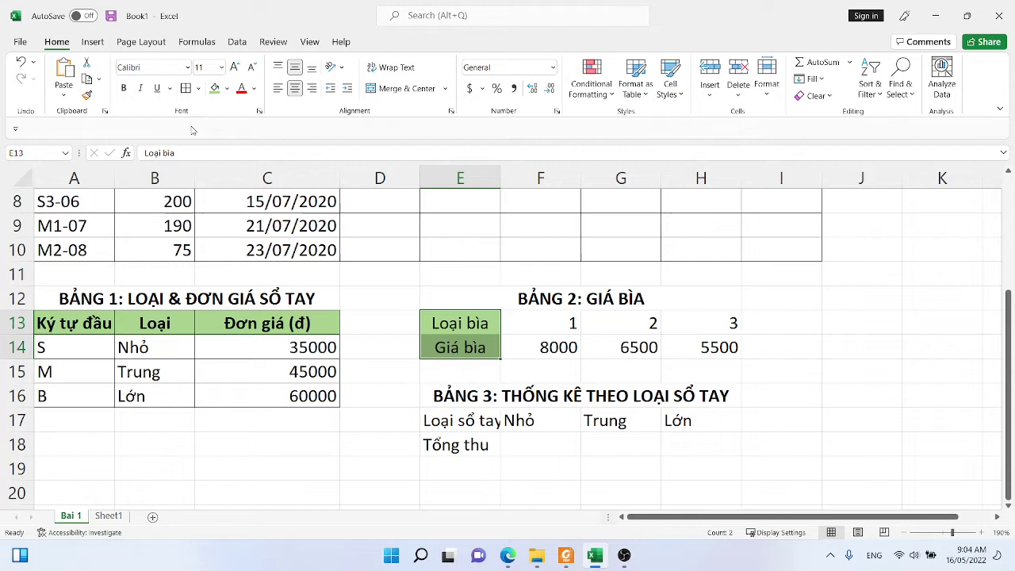
pyautogui.click(123, 88)
# Apply all borders to the BẢNG 2 table, E13:H14
pyautogui.click(460, 322)
pyautogui.moveTo(458, 320); pyautogui.dragTo(698, 348)
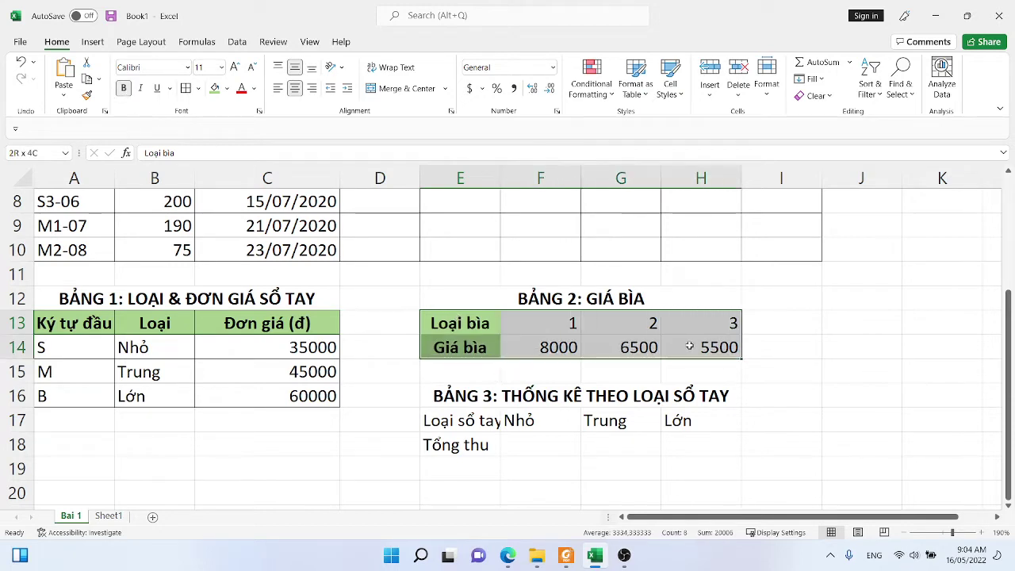
pyautogui.click(189, 89)
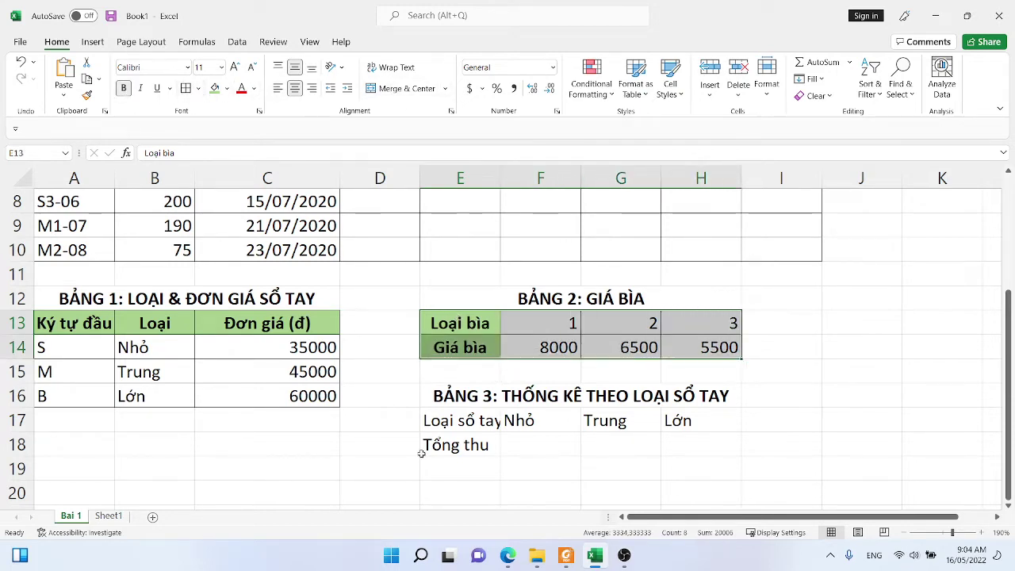
# Widen column E to fit the label Loại sổ tay, and give the labels in E17:E18 a light green fill and bold text
pyautogui.moveTo(500, 178); pyautogui.dragTo(526, 179)
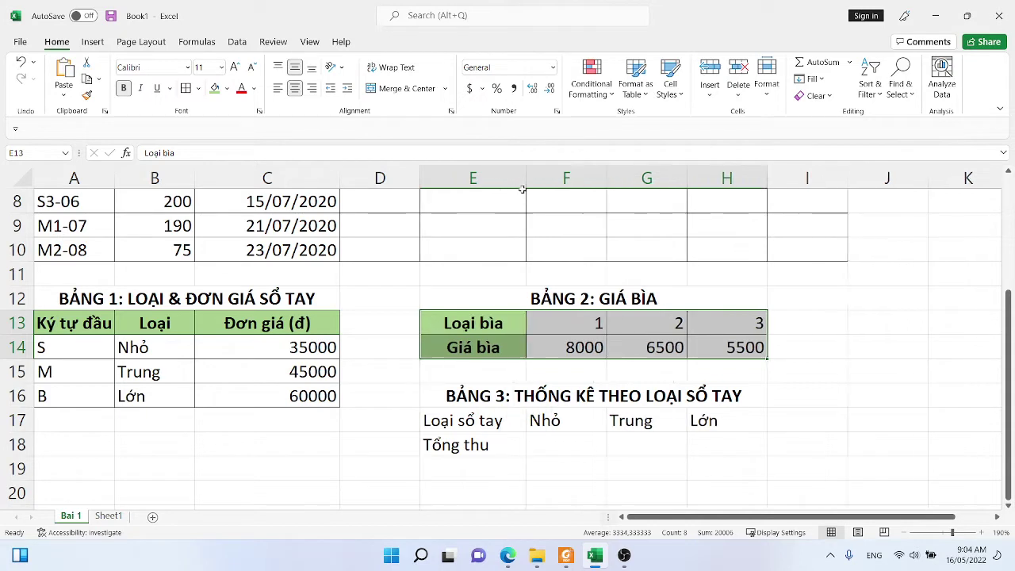
pyautogui.moveTo(458, 413); pyautogui.dragTo(459, 446)
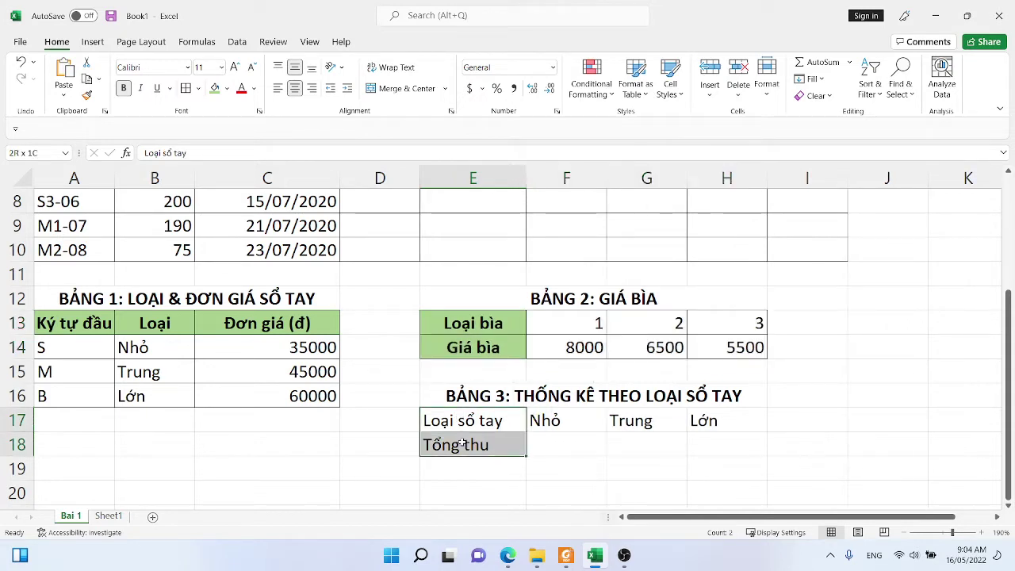
pyautogui.click(214, 88)
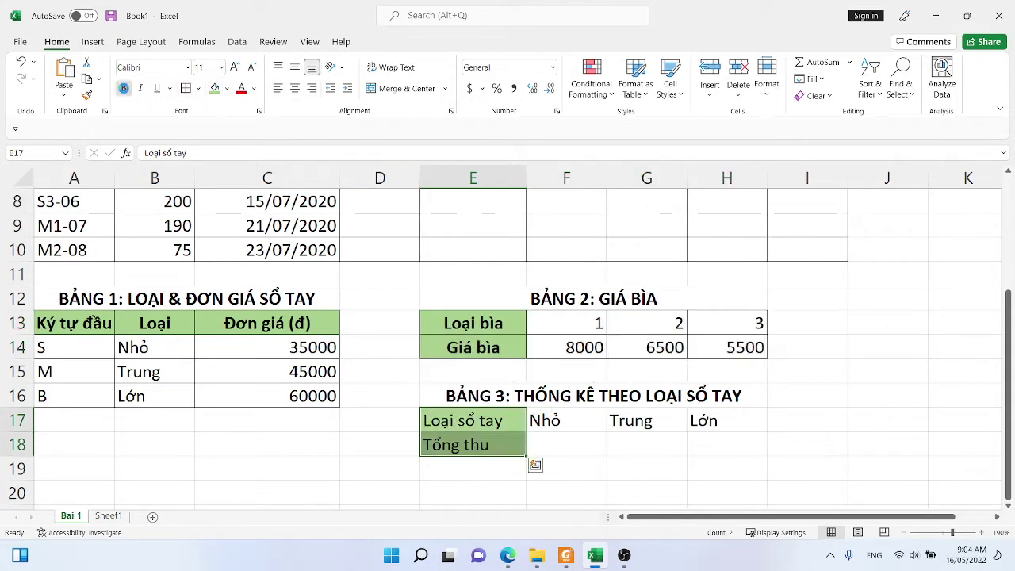
pyautogui.click(123, 88)
# Center the BẢNG 3 row E17:H17 horizontally and vertically and fill it light green
pyautogui.moveTo(467, 420); pyautogui.dragTo(705, 423)
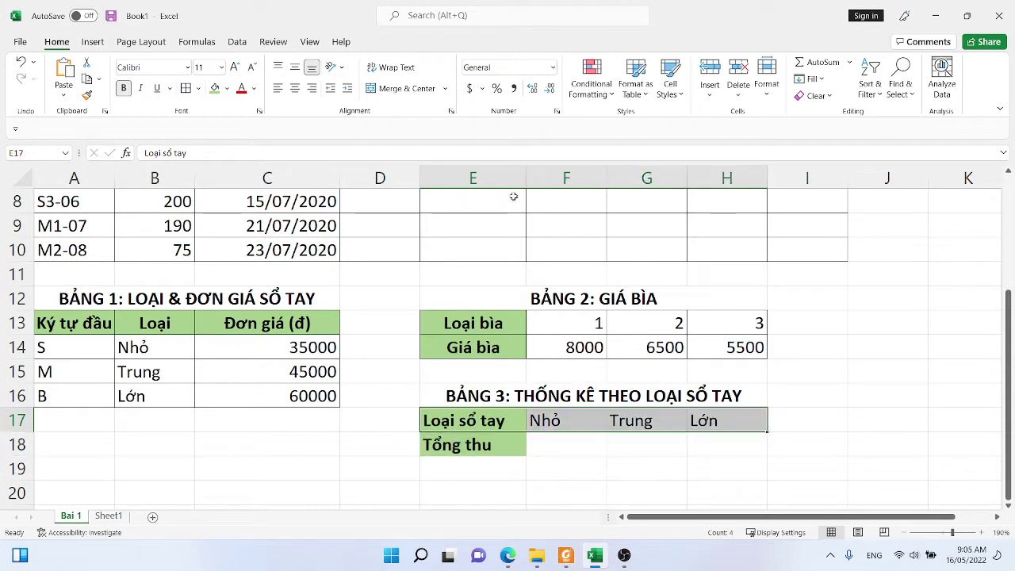
pyautogui.click(294, 88)
pyautogui.click(294, 67)
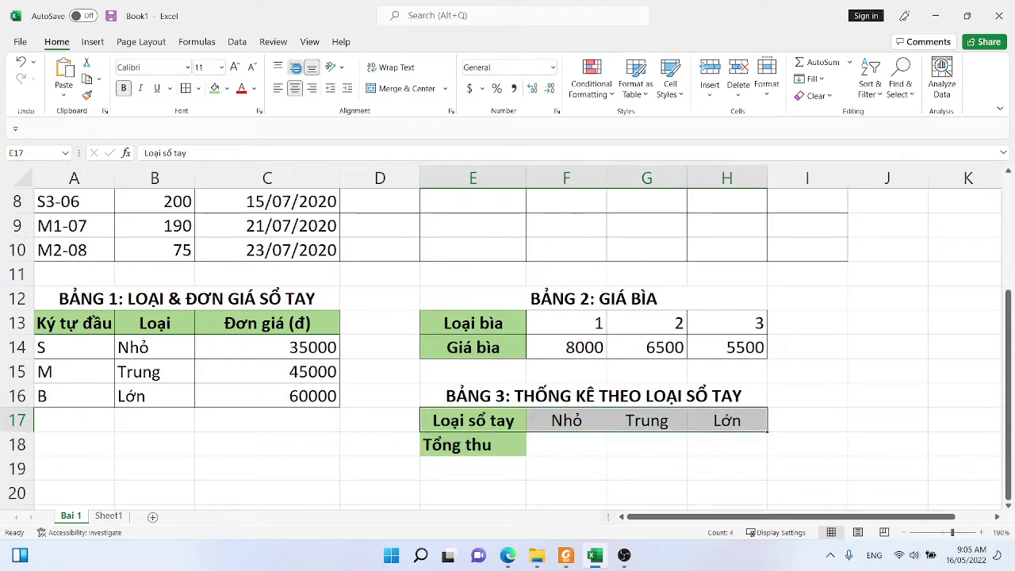
pyautogui.click(214, 88)
# Apply all borders to the BẢNG 3 table, E17:H18
pyautogui.moveTo(448, 423); pyautogui.dragTo(757, 451)
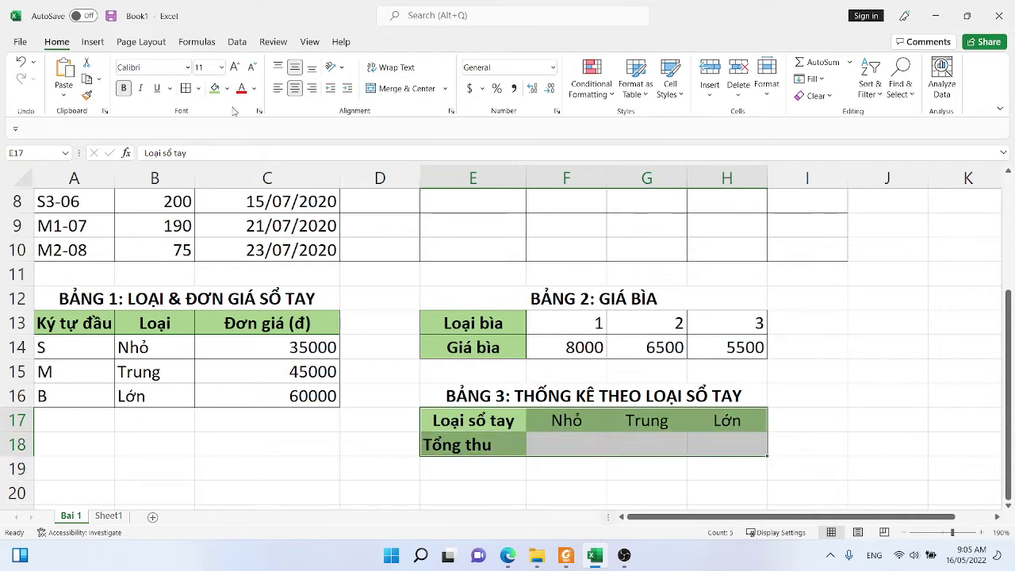
pyautogui.click(187, 88)
pyautogui.click(523, 401)
pyautogui.click(555, 442)
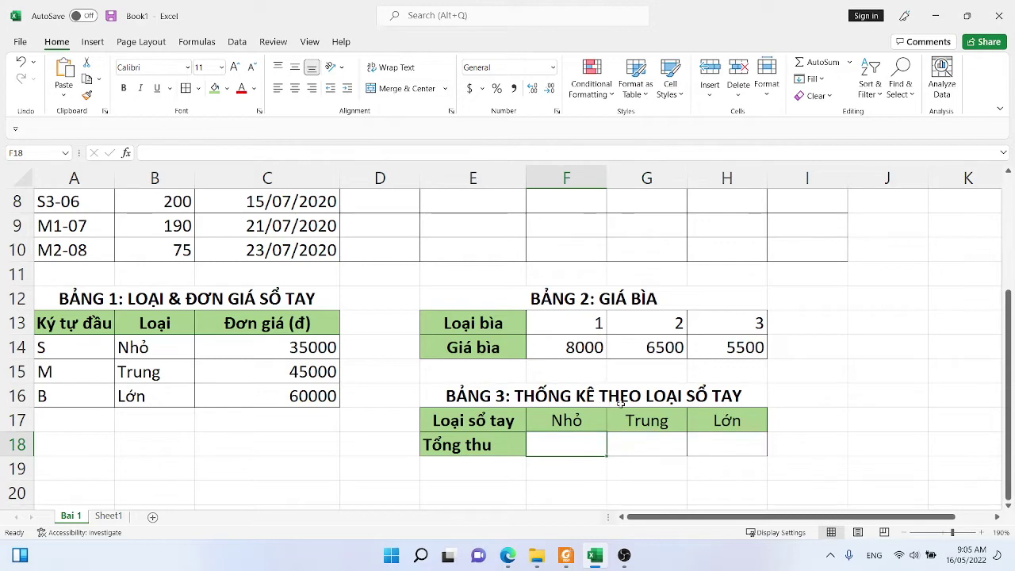
# Review the formatted sheet, and switch to Foxit PDF Reader to compare it with the exercise's sample tables
pyautogui.scroll(3, 628, 392)
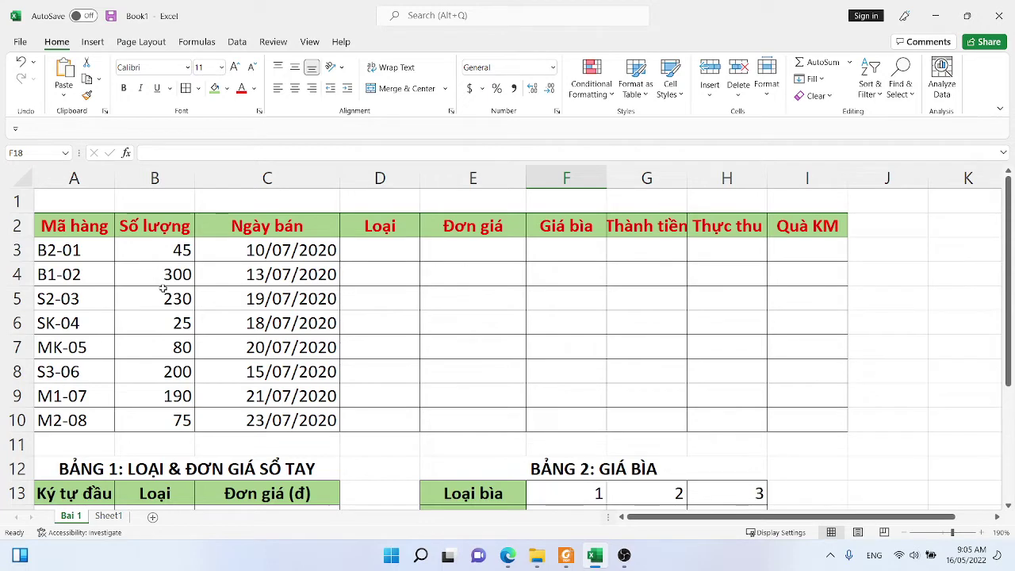
pyautogui.scroll(-2, 210, 313)
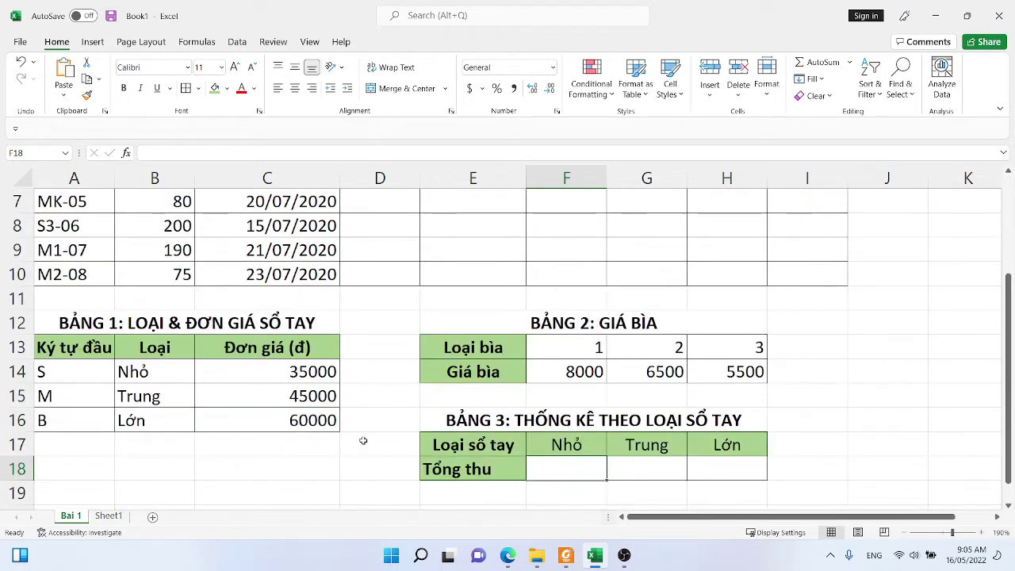
pyautogui.click(565, 555)
pyautogui.scroll(-1, 355, 429)
pyautogui.scroll(-1, 355, 429)
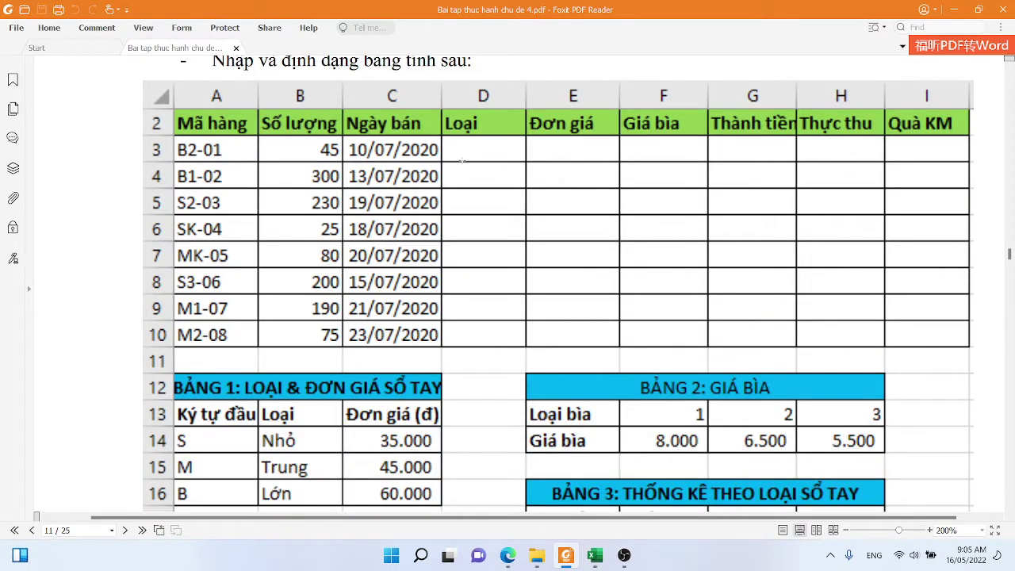
pyautogui.scroll(-2, 429, 380)
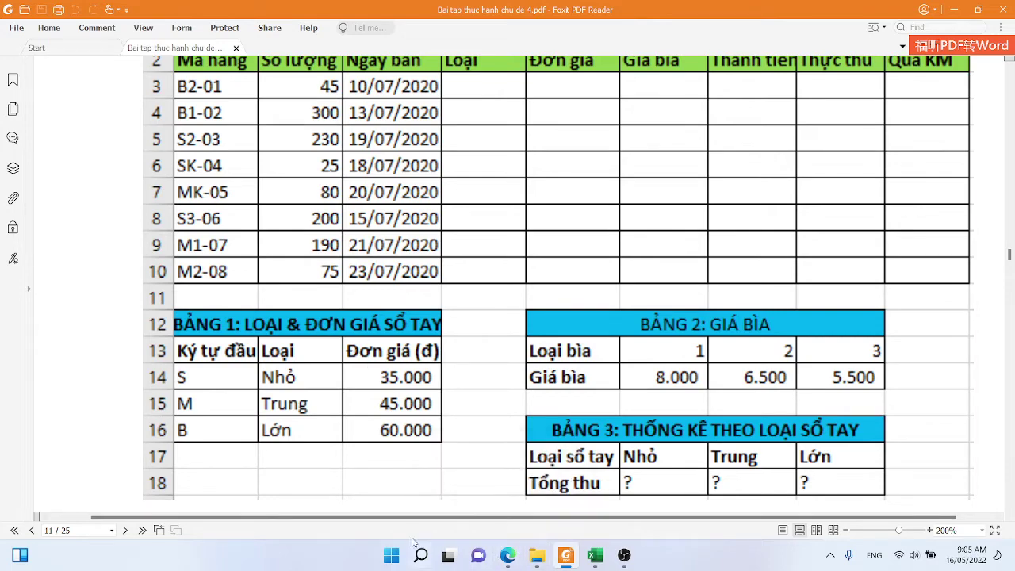
# Search Windows for Control Panel and open its Region settings
pyautogui.click(390, 555)
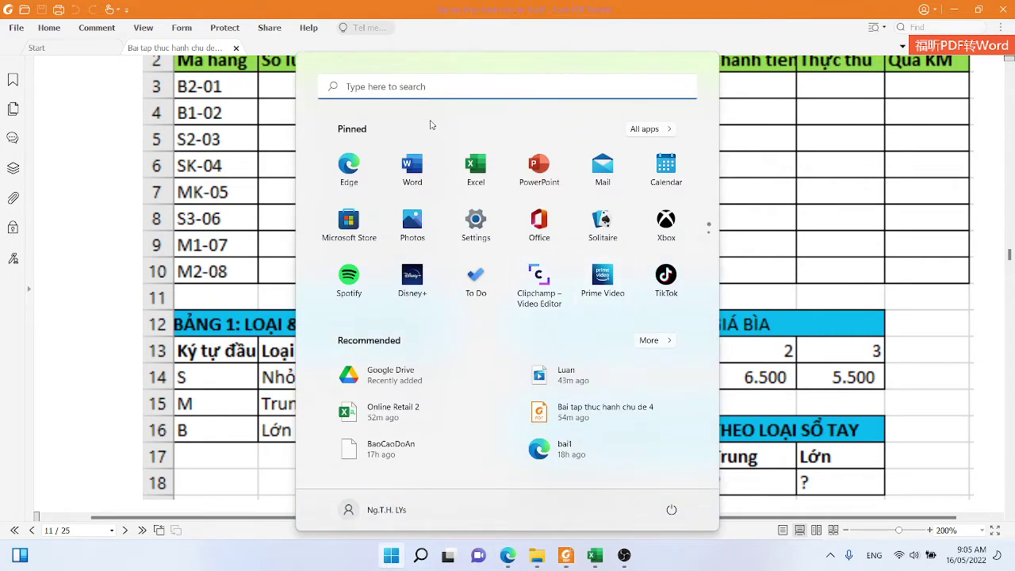
pyautogui.click(418, 93)
pyautogui.write('control Panel')
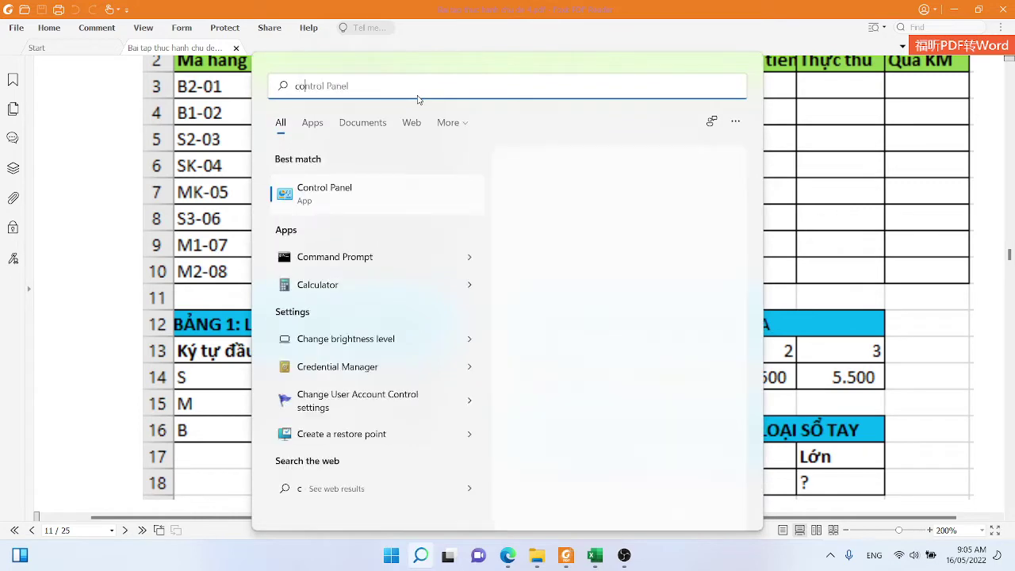
pyautogui.click(394, 193)
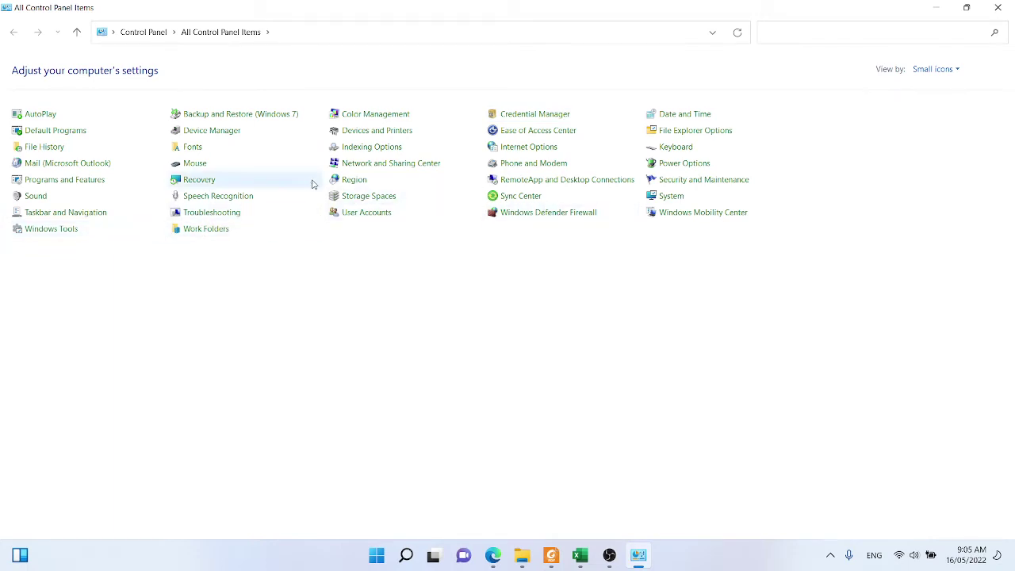
pyautogui.click(359, 180)
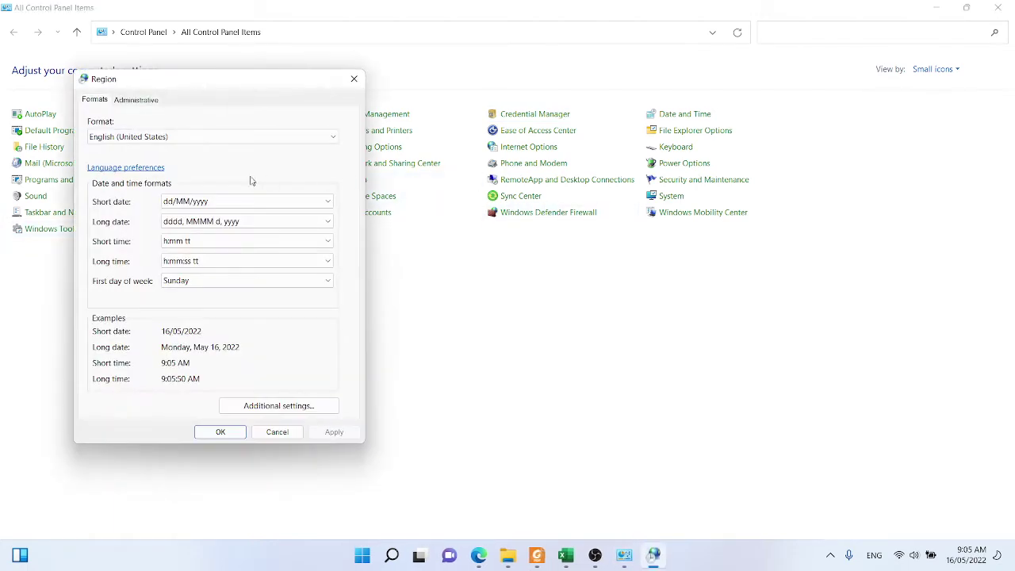
# Check the decimal and digit grouping symbols and the short date format in the additional regional settings, and close Control Panel
pyautogui.click(286, 406)
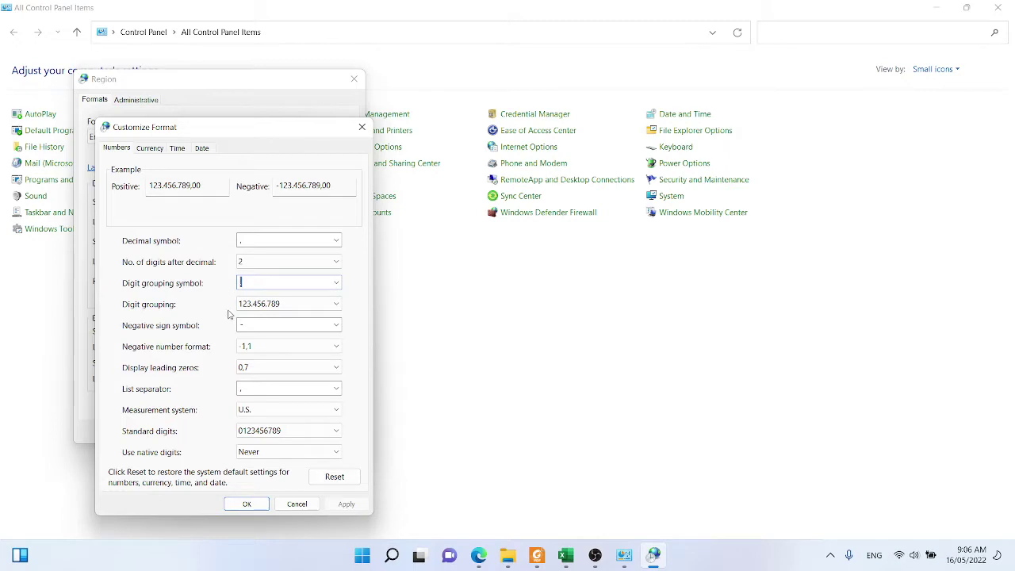
pyautogui.click(202, 149)
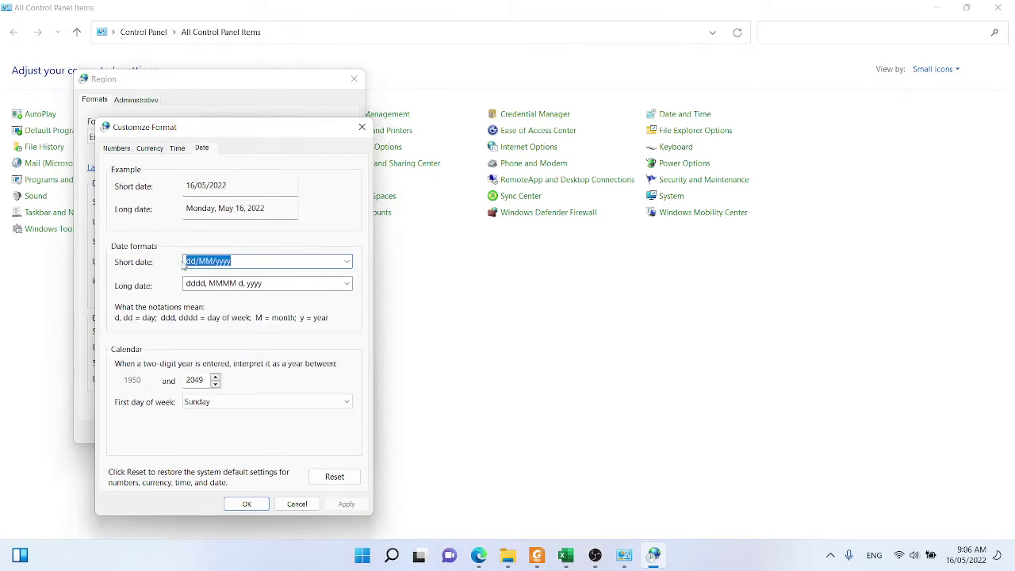
pyautogui.click(246, 506)
pyautogui.click(228, 434)
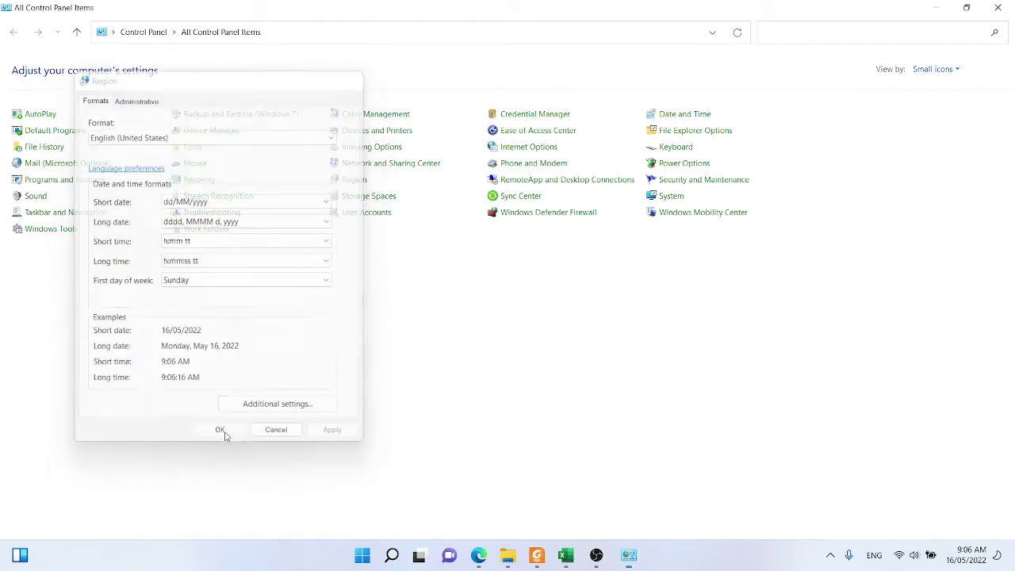
pyautogui.click(997, 7)
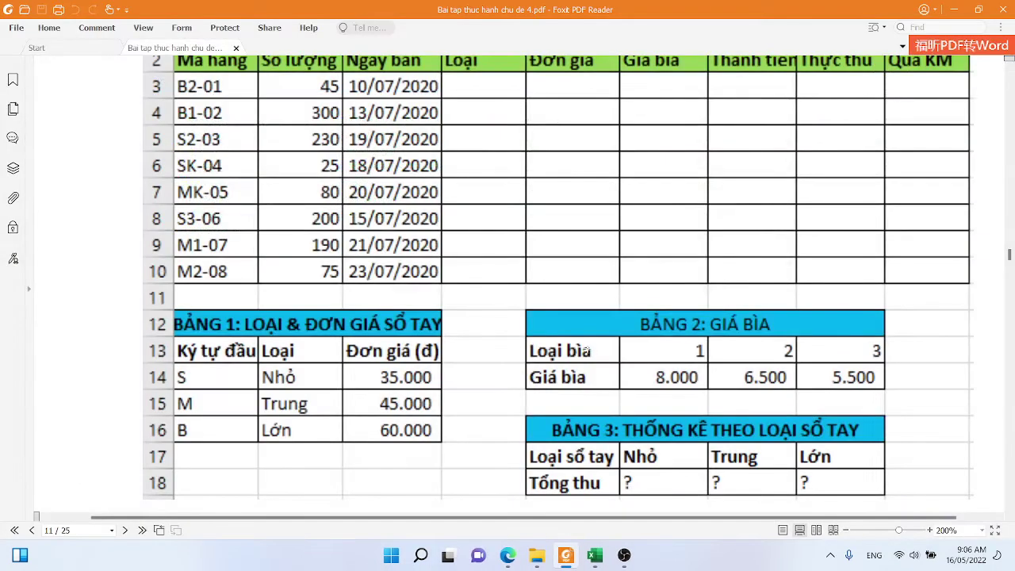
# Switch to Excel and select the BẢNG 1 unit prices in C14:C16
pyautogui.click(594, 555)
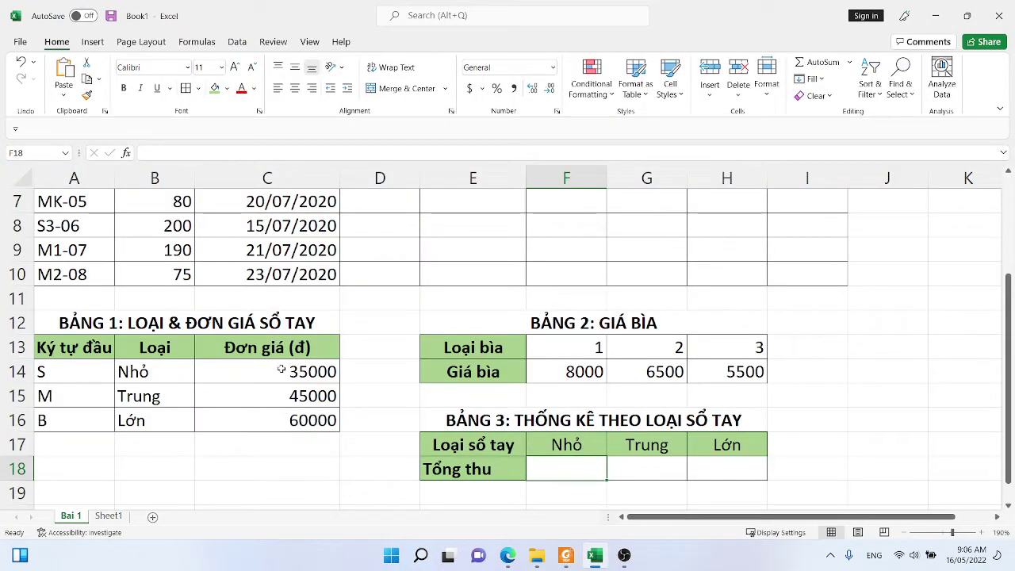
pyautogui.moveTo(301, 373); pyautogui.dragTo(300, 422)
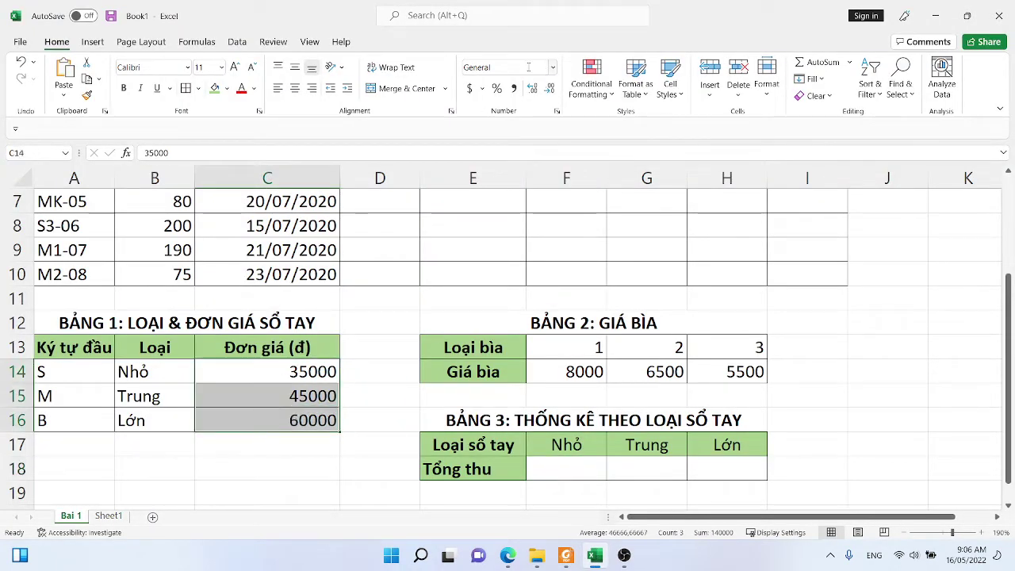
pyautogui.click(556, 74)
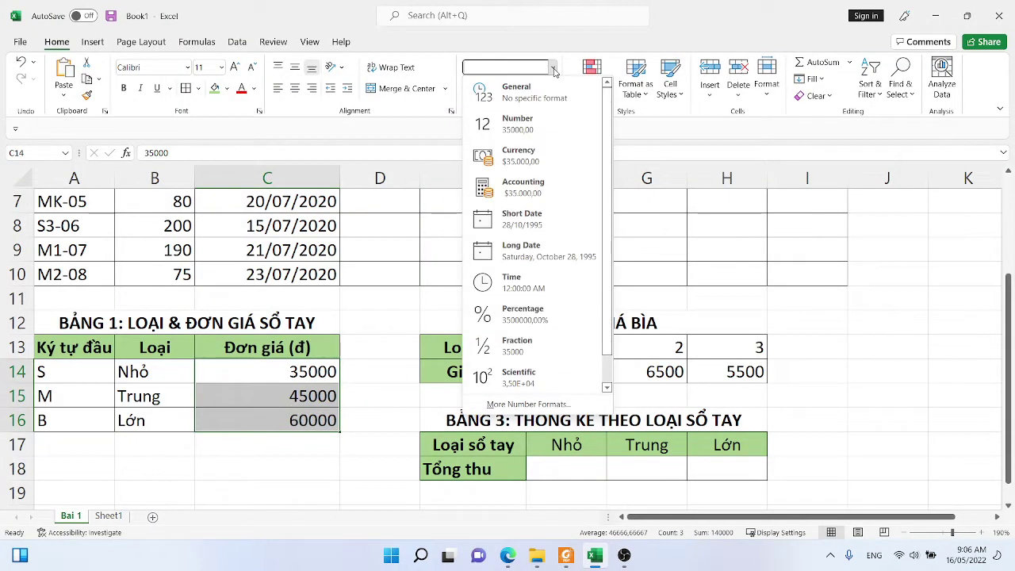
pyautogui.click(253, 362)
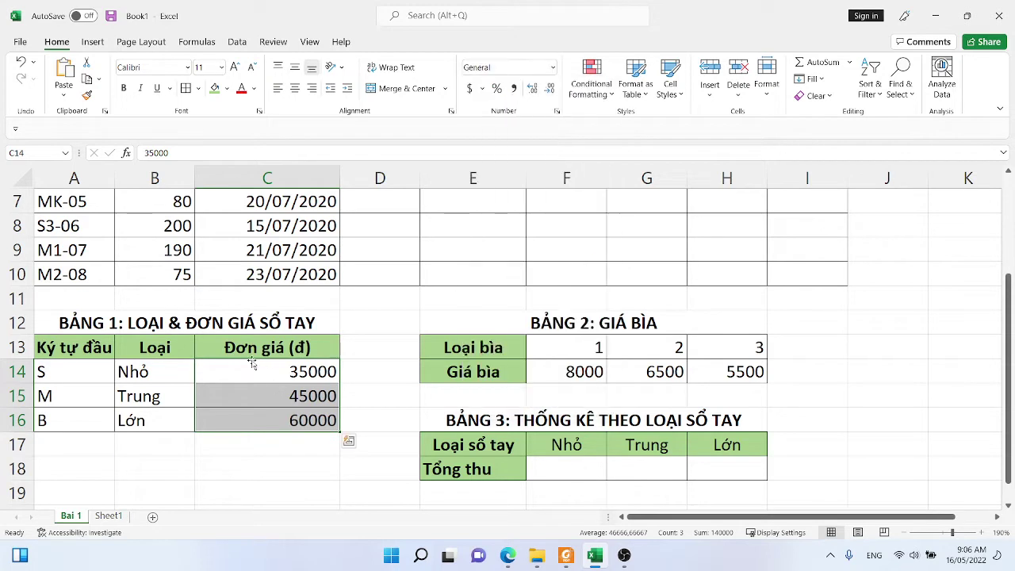
pyautogui.click(554, 70)
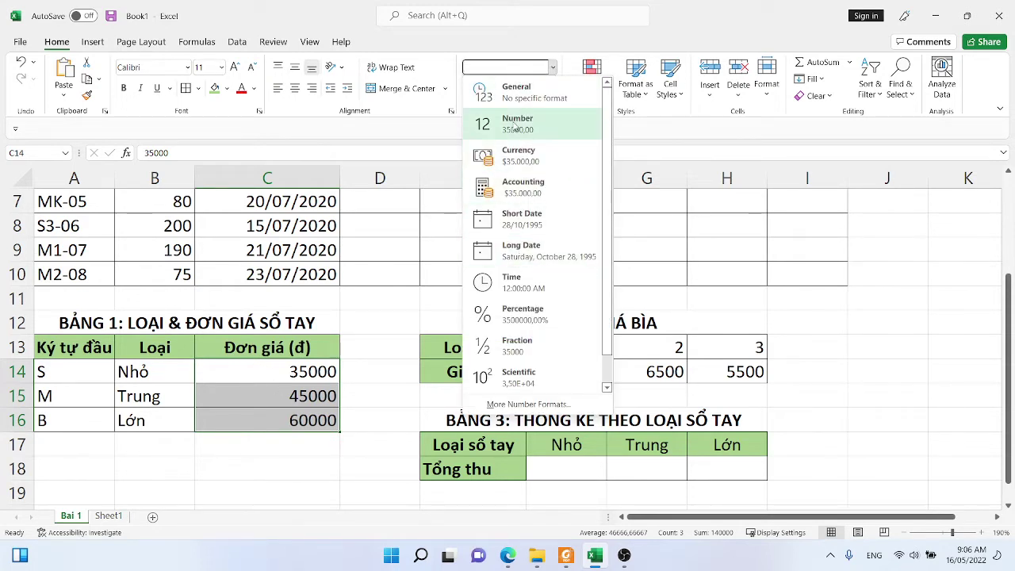
pyautogui.click(273, 386)
# Format the selected unit prices as Number with 0 decimal places and the 1000 separator
pyautogui.rightClick(273, 386)
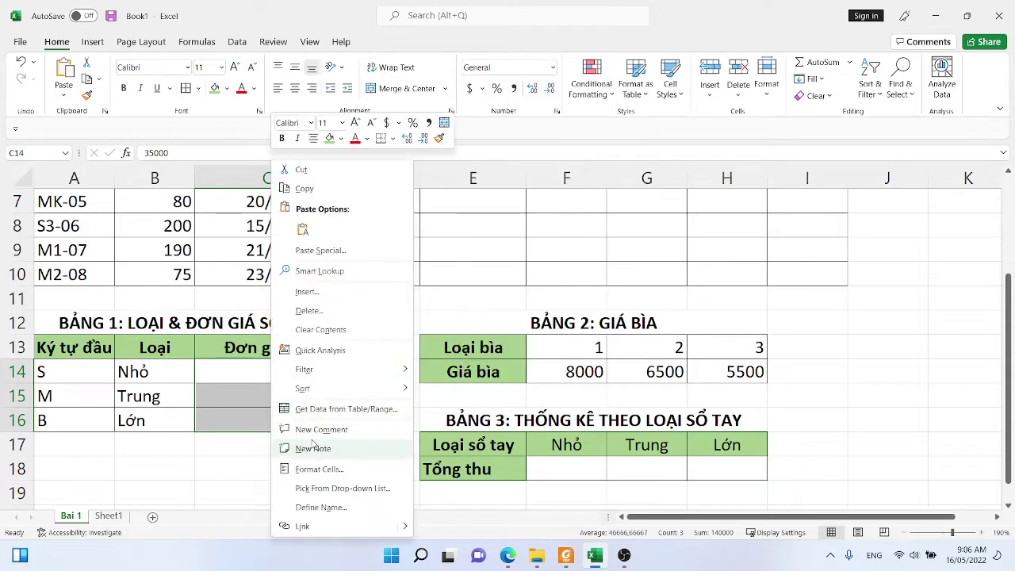
pyautogui.click(317, 468)
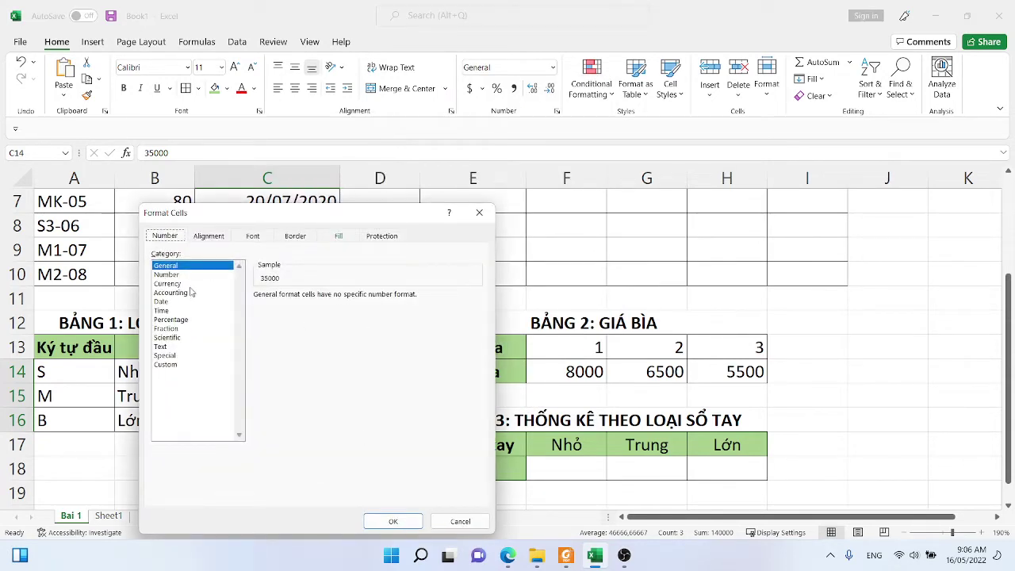
pyautogui.click(182, 275)
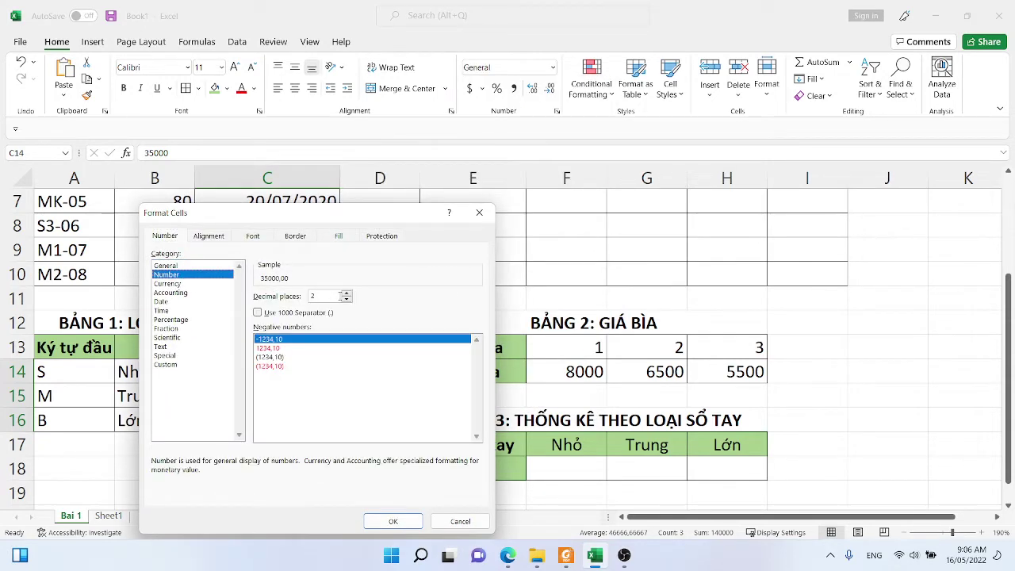
pyautogui.click(347, 299)
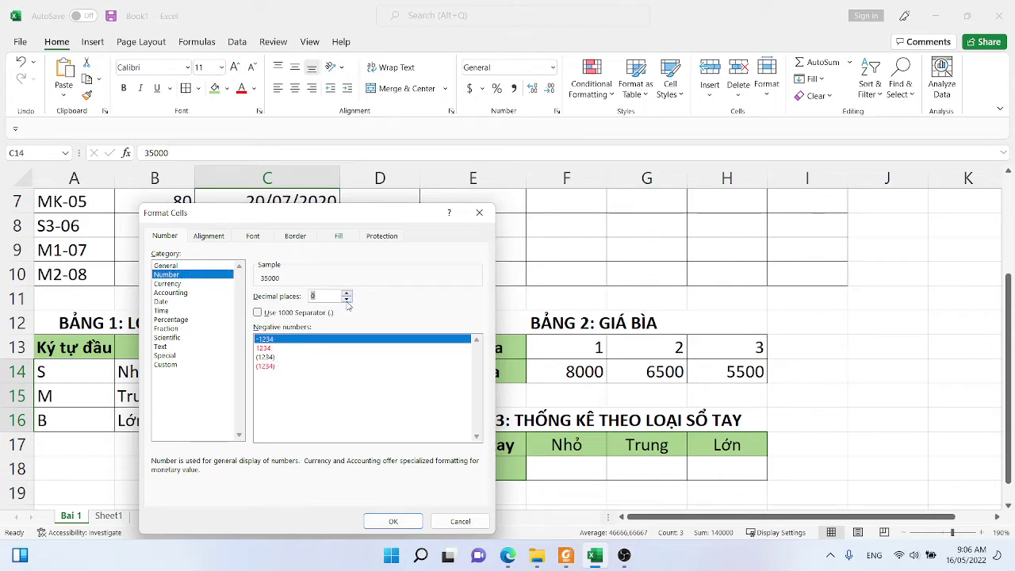
pyautogui.click(258, 314)
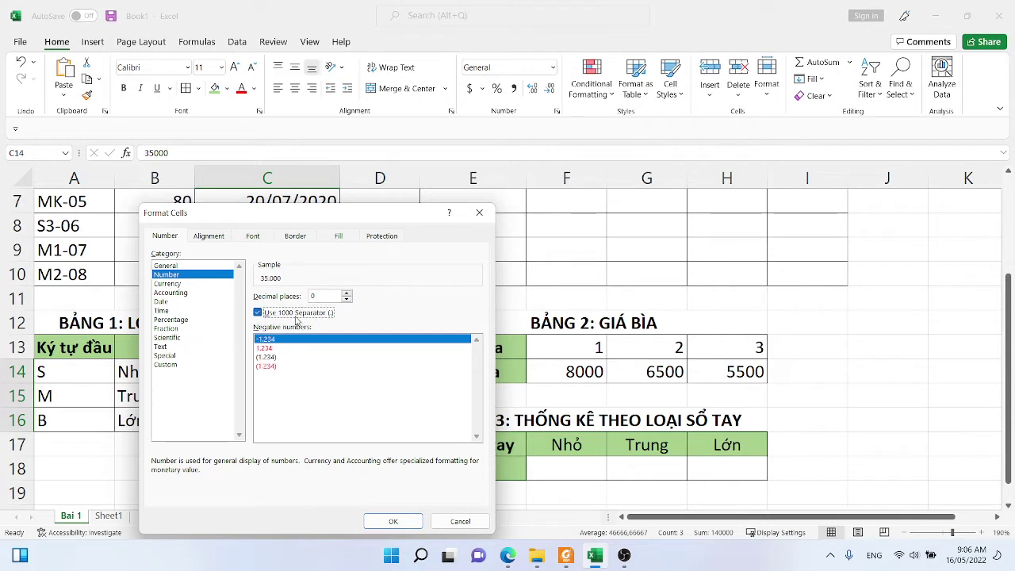
pyautogui.click(391, 520)
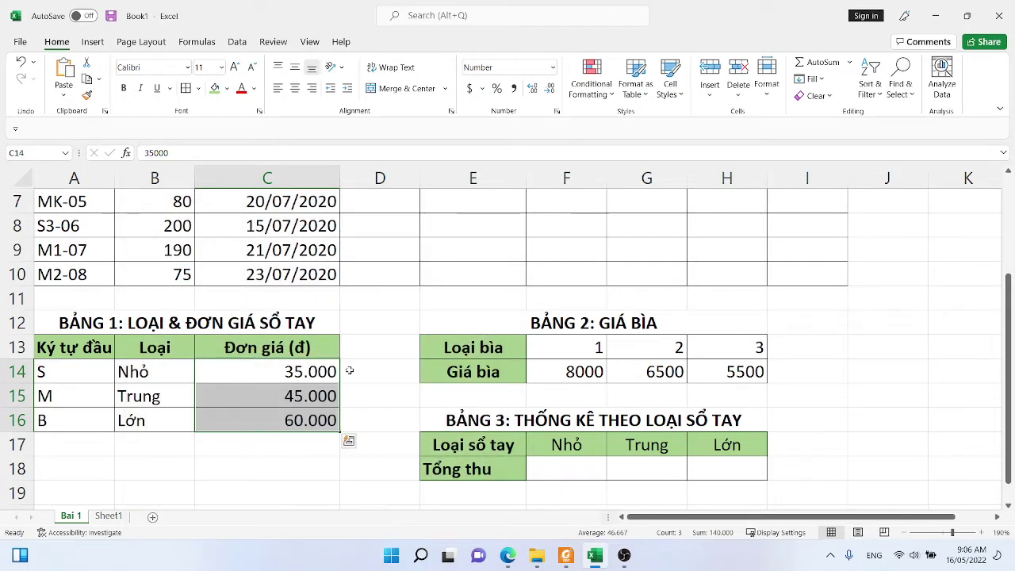
# Copy the number format of C14 to the BẢNG 2 cover prices in F14:H14 with Format Painter
pyautogui.moveTo(566, 373); pyautogui.dragTo(721, 372)
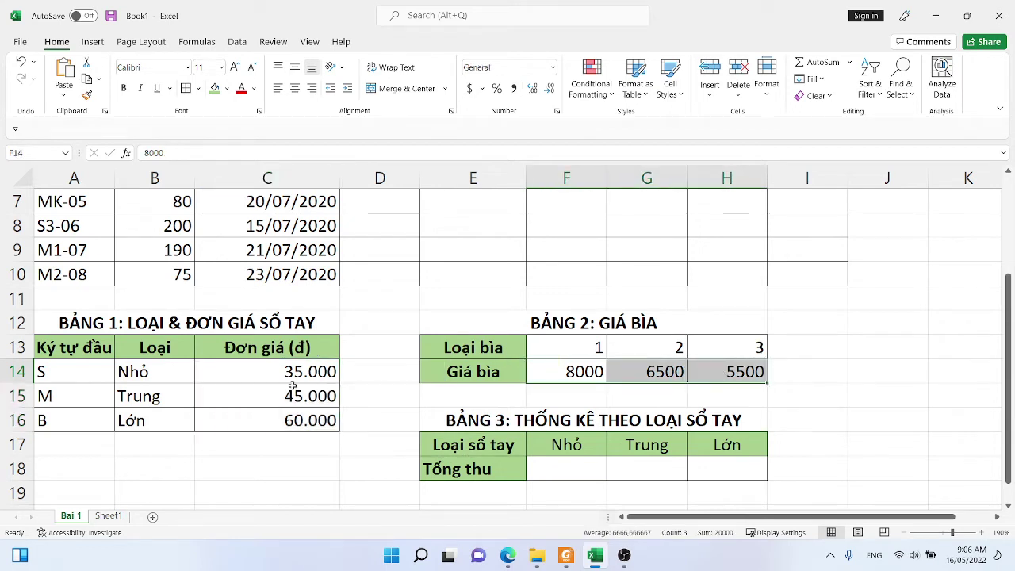
pyautogui.moveTo(294, 372); pyautogui.dragTo(317, 420)
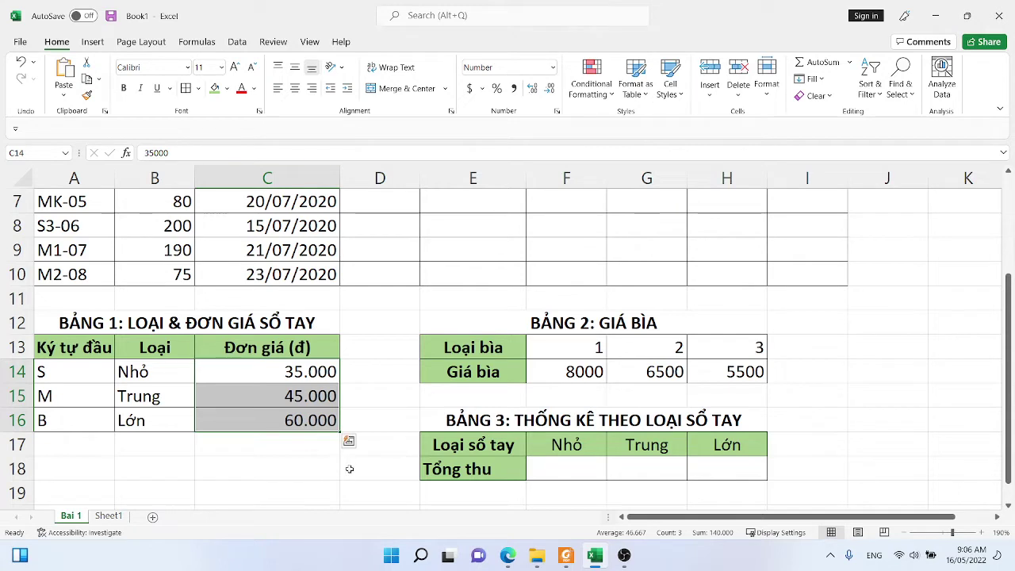
pyautogui.click(295, 373)
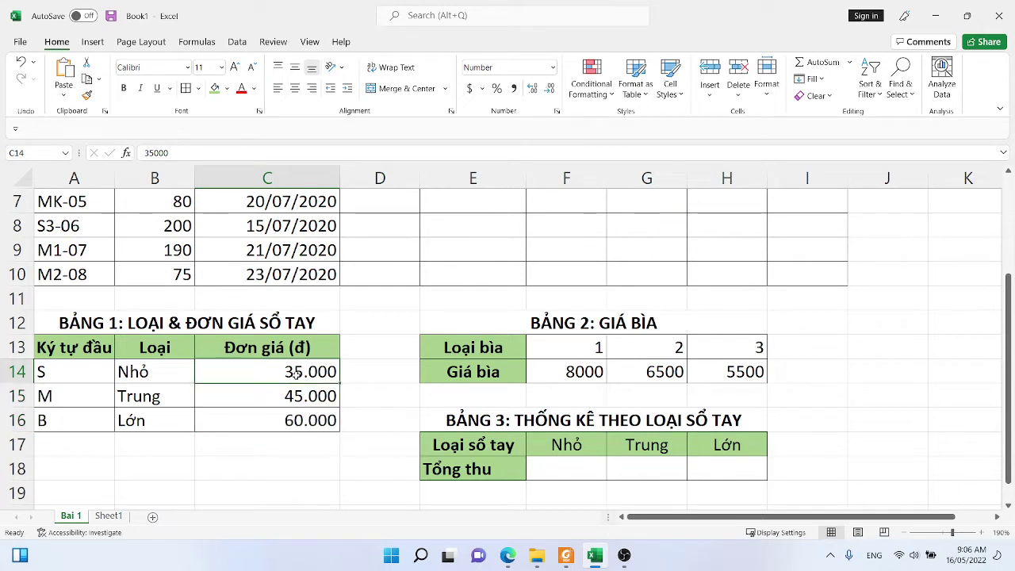
pyautogui.click(87, 95)
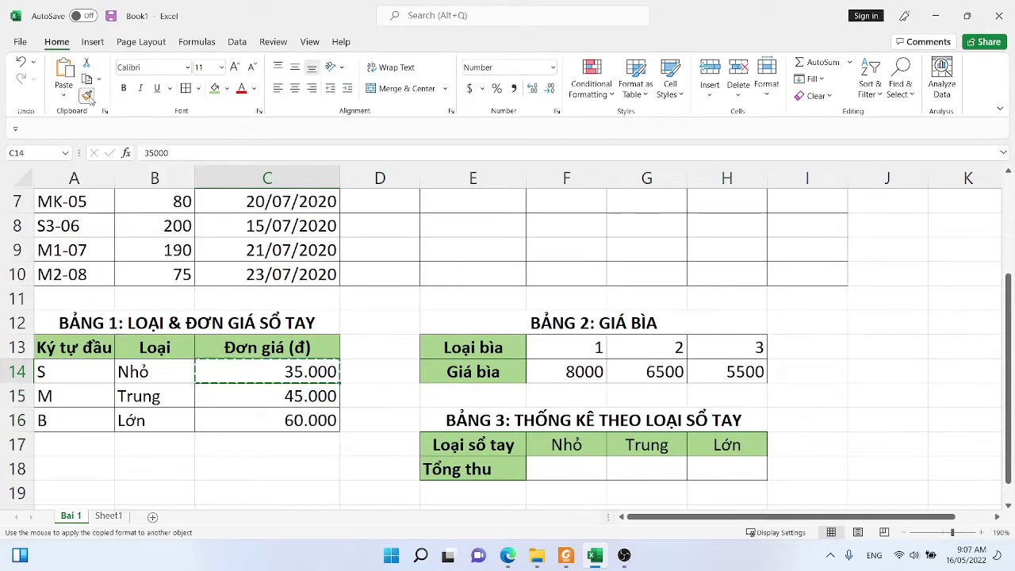
pyautogui.moveTo(587, 372); pyautogui.dragTo(728, 373)
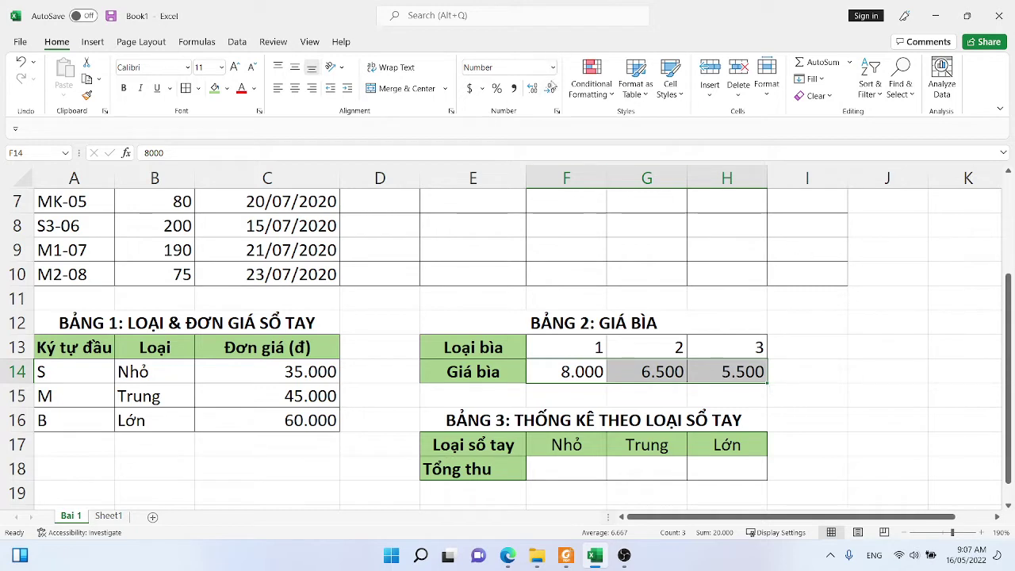
# Check the number category, decimal places and 1000 separator of F14:H14 in the Format Cells settings
pyautogui.rightClick(636, 375)
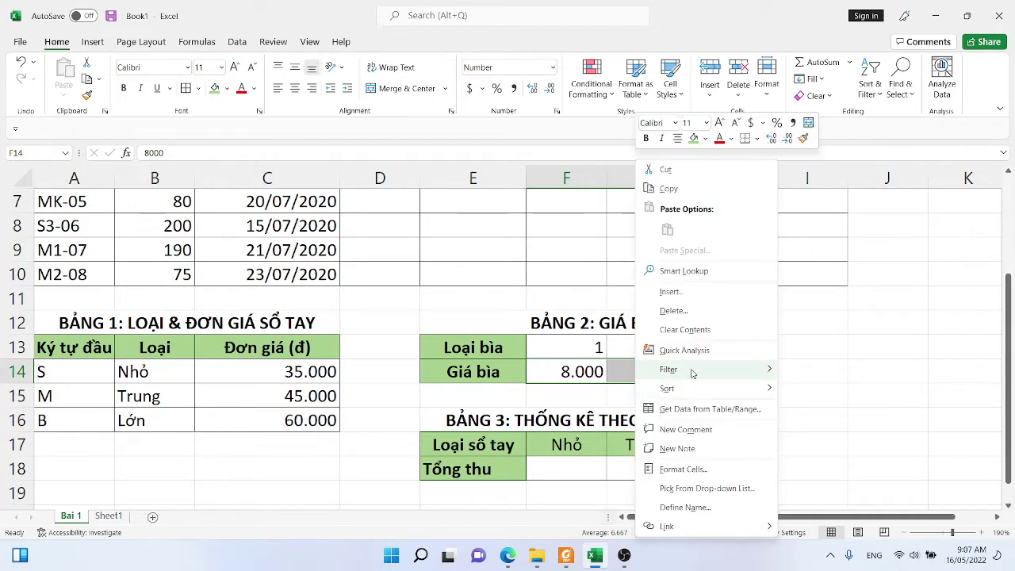
pyautogui.click(691, 477)
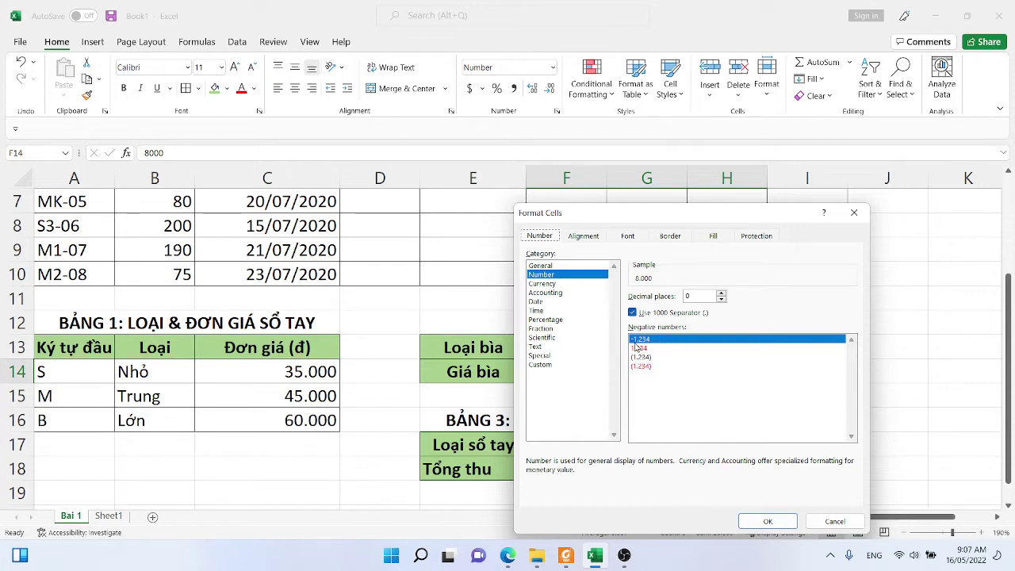
pyautogui.click(766, 521)
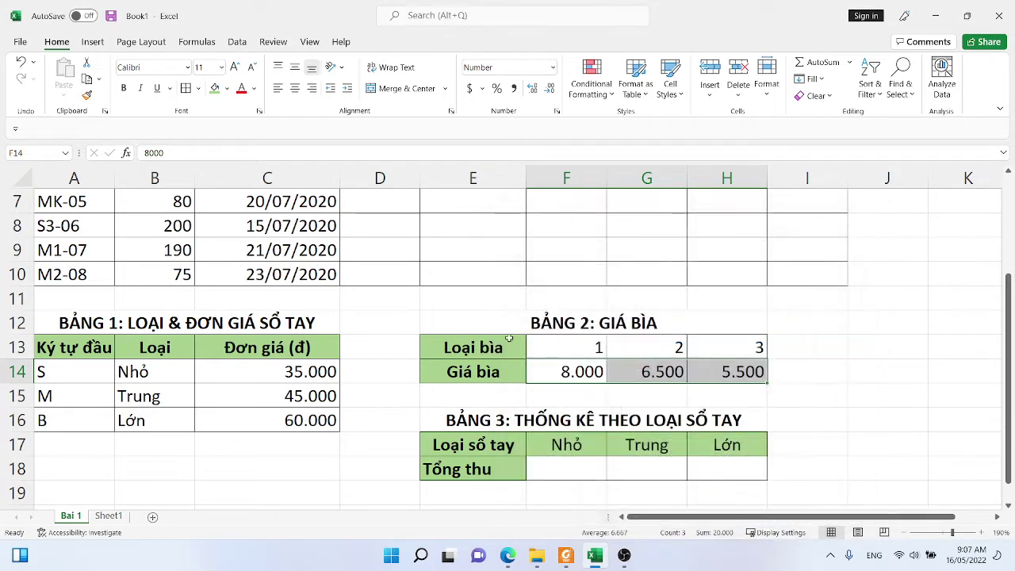
# Review the main sales table, and switch to Foxit PDF Reader to view the exercise's formula requirements
pyautogui.scroll(2, 509, 348)
pyautogui.scroll(-1, 528, 356)
pyautogui.scroll(1, 540, 363)
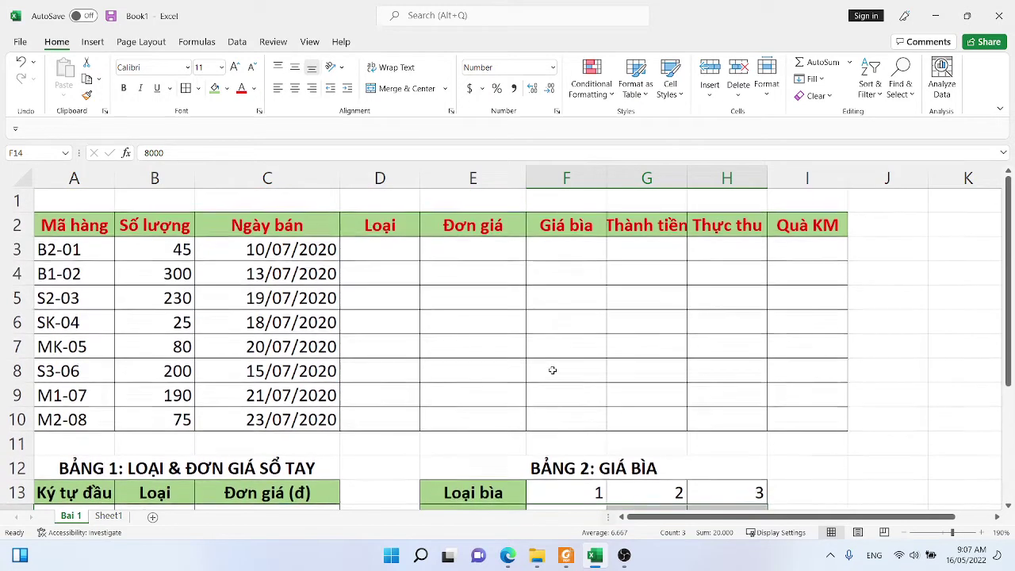
pyautogui.click(565, 555)
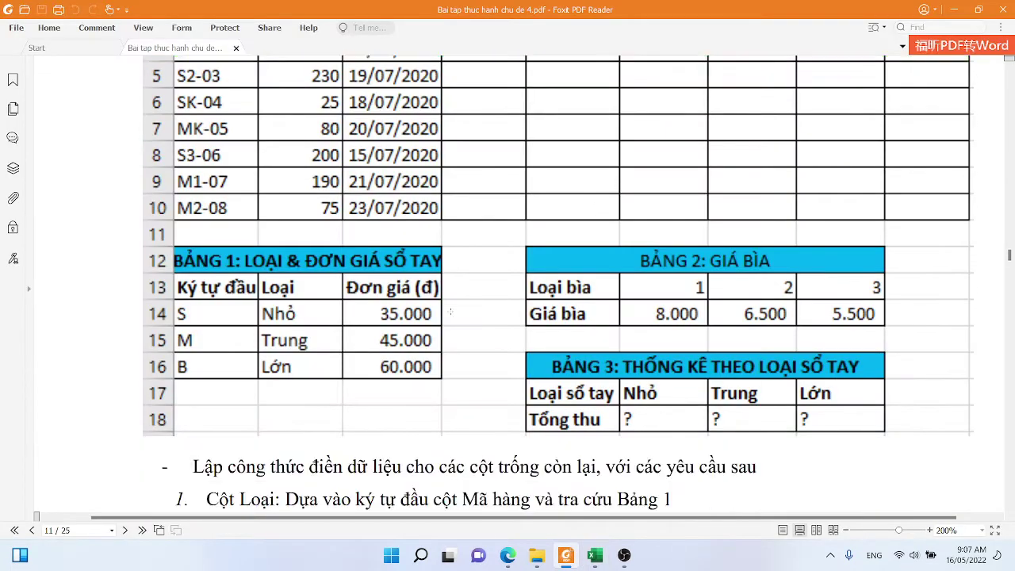
# Read the Loại column requirement, highlight its text about the Mã hàng code, and compare it with the exercise's sales table
pyautogui.scroll(-3, 450, 312)
pyautogui.scroll(-1, 198, 355)
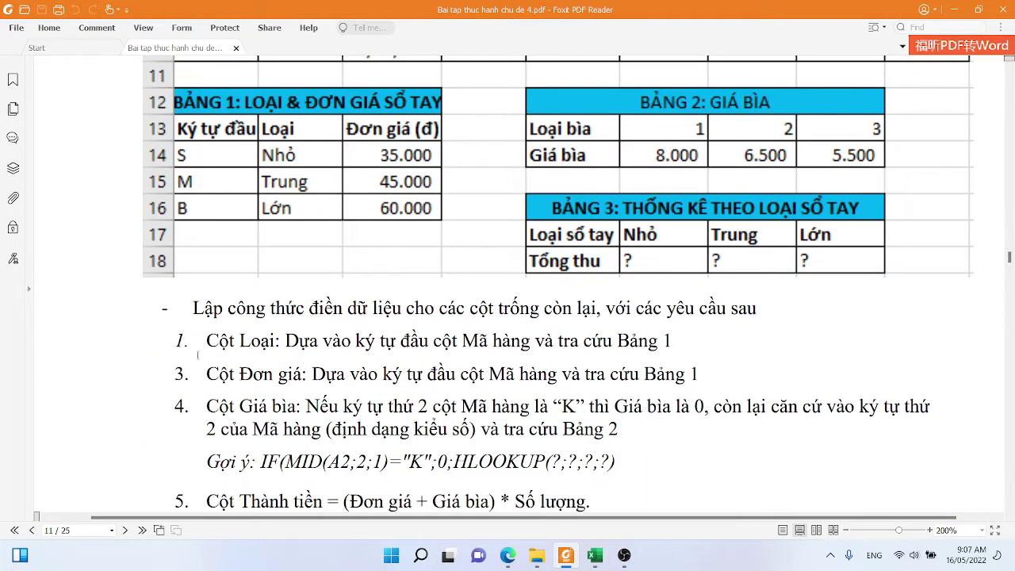
pyautogui.moveTo(206, 339); pyautogui.dragTo(530, 341)
pyautogui.click(286, 341)
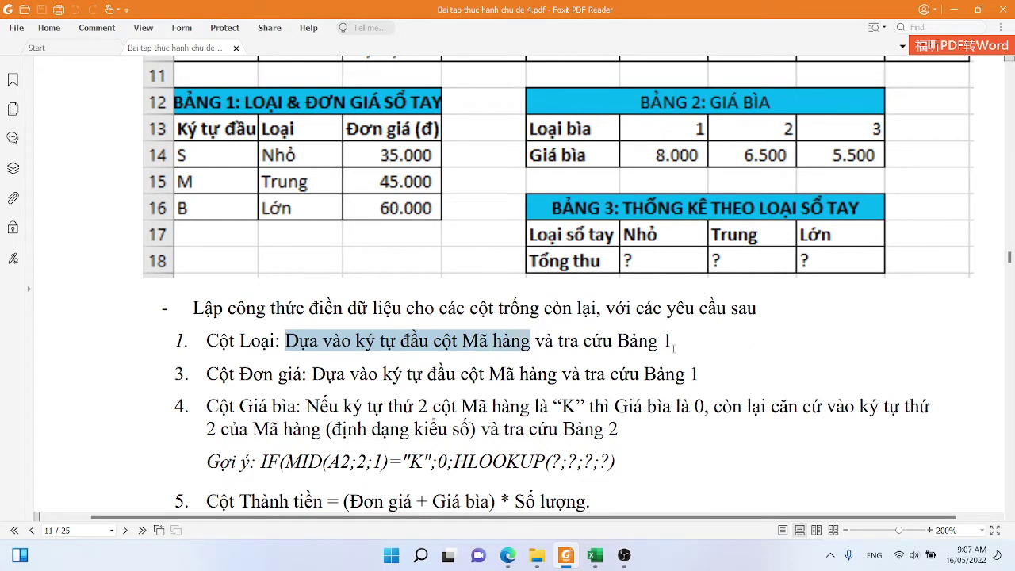
pyautogui.scroll(1, 659, 341)
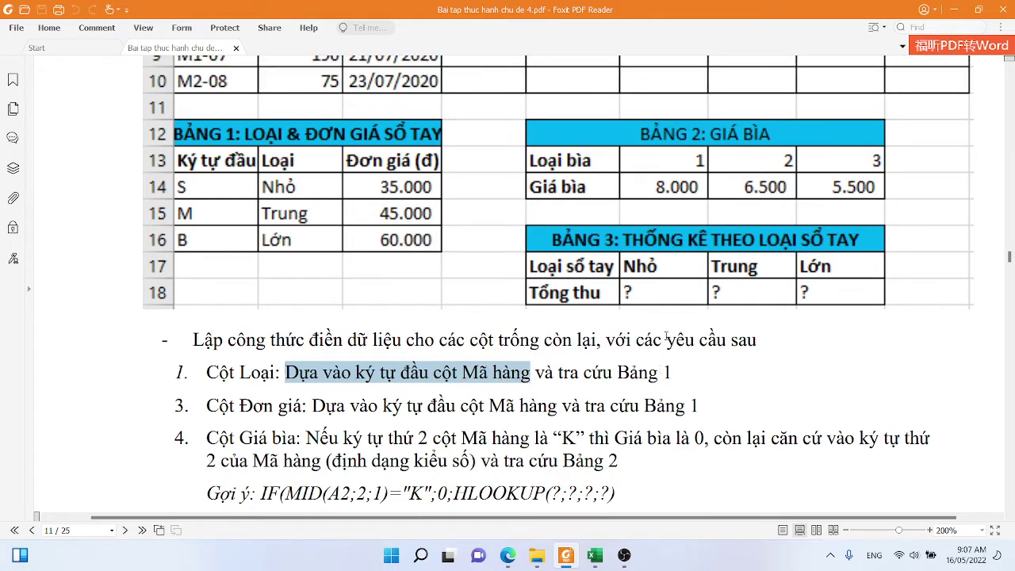
pyautogui.scroll(7, 666, 340)
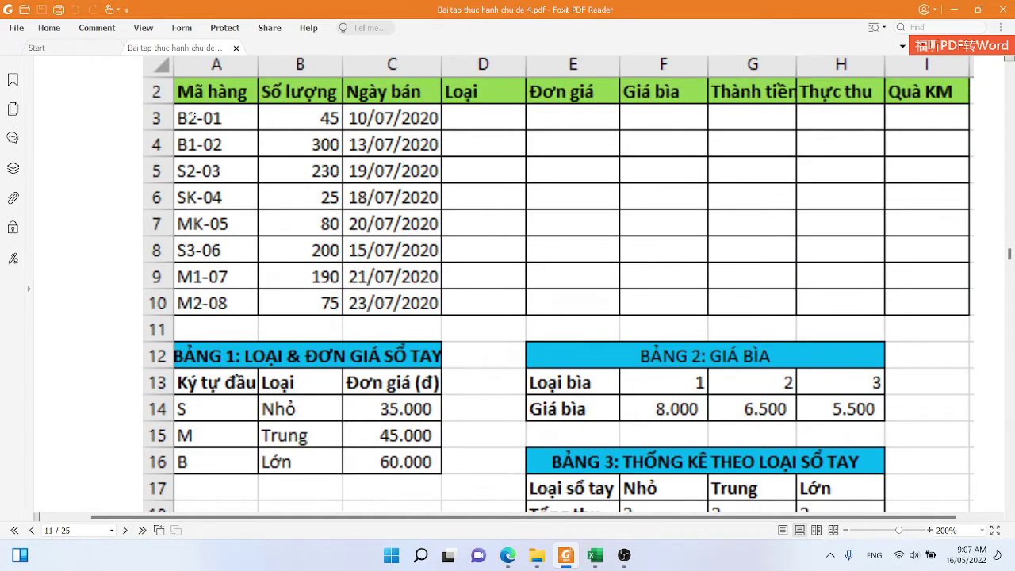
# With the Pencil tool, circle the B in B2-01, link it through BẢNG 1's initials to Lớn, and write "=VL" under Loại
pyautogui.click(97, 28)
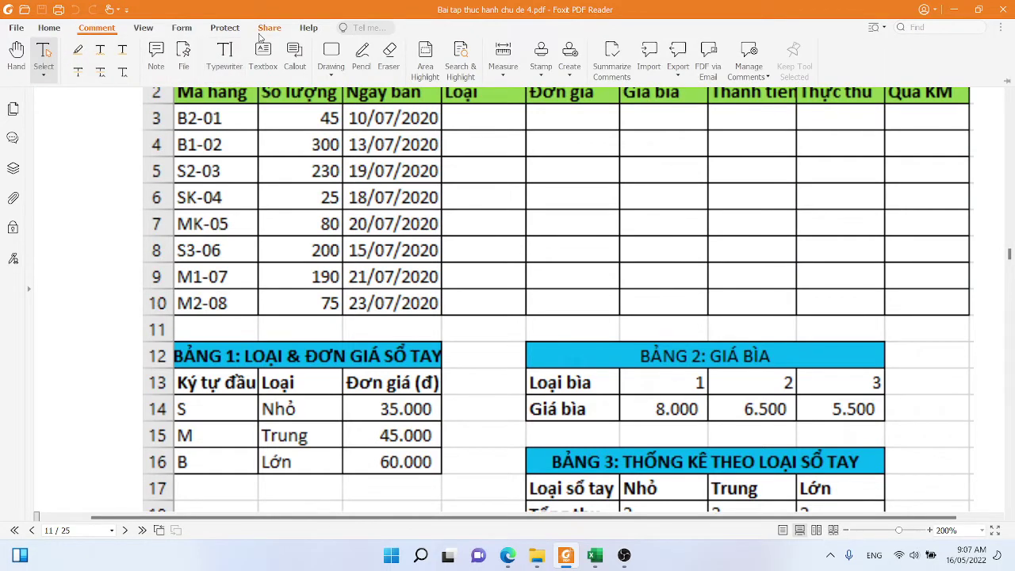
pyautogui.click(369, 62)
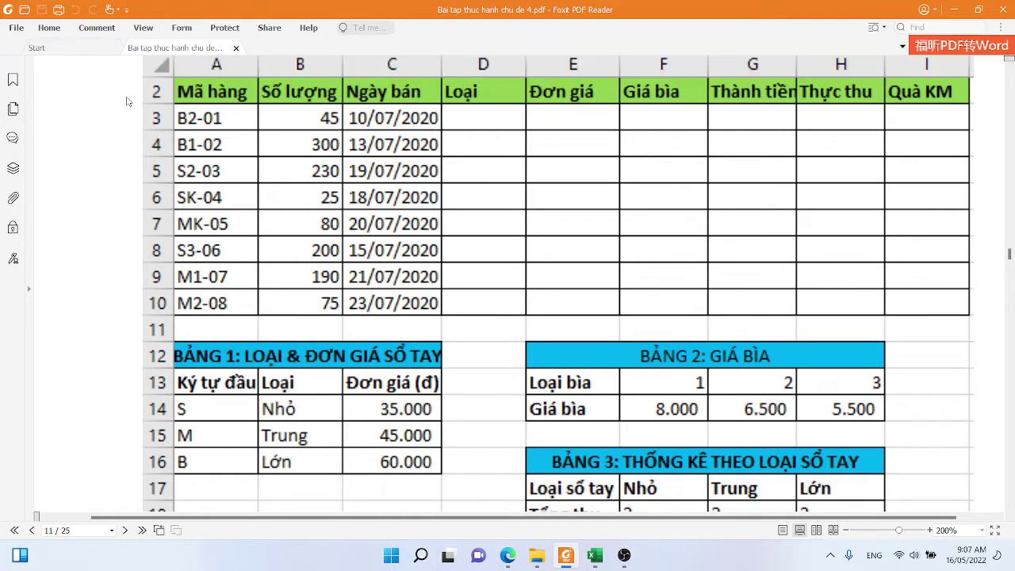
pyautogui.moveTo(180, 103)
pyautogui.mouseDown()
pyautogui.moveTo(173, 118)
pyautogui.moveTo(187, 130)
pyautogui.moveTo(192, 105)
pyautogui.moveTo(139, 113)
pyautogui.moveTo(71, 200)
pyautogui.moveTo(54, 315)
pyautogui.moveTo(184, 400)
pyautogui.moveTo(162, 412)
pyautogui.moveTo(182, 407)
pyautogui.moveTo(168, 429)
pyautogui.moveTo(190, 463)
pyautogui.moveTo(207, 432)
pyautogui.moveTo(198, 390)
pyautogui.moveTo(193, 407)
pyautogui.mouseUp()
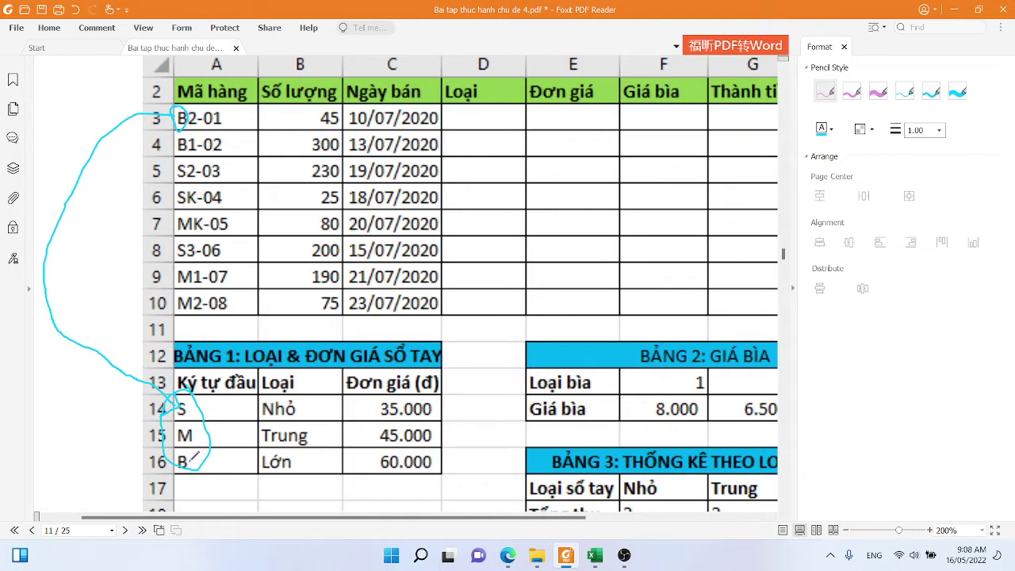
pyautogui.moveTo(191, 458); pyautogui.dragTo(262, 460)
pyautogui.moveTo(266, 441)
pyautogui.mouseDown()
pyautogui.moveTo(278, 476)
pyautogui.moveTo(295, 453)
pyautogui.moveTo(264, 435)
pyautogui.mouseUp()
pyautogui.moveTo(470, 112)
pyautogui.mouseDown()
pyautogui.moveTo(480, 129)
pyautogui.moveTo(495, 121)
pyautogui.moveTo(511, 129)
pyautogui.moveTo(518, 104)
pyautogui.moveTo(525, 131)
pyautogui.moveTo(542, 130)
pyautogui.mouseUp()
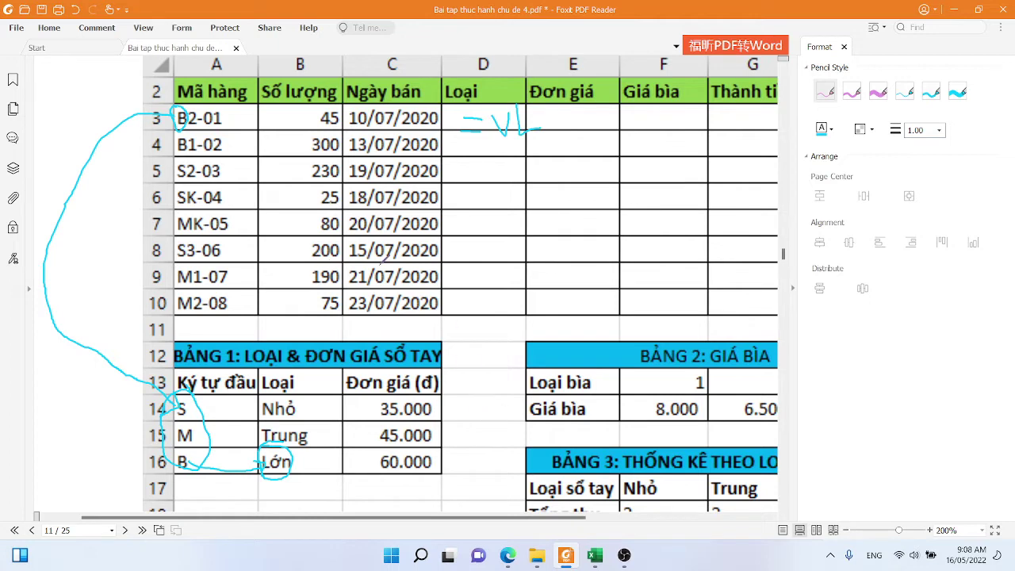
# Underline "ký tự đầu" in requirement 1 and the first character of code B2-01 with the pencil
pyautogui.scroll(-5, 306, 293)
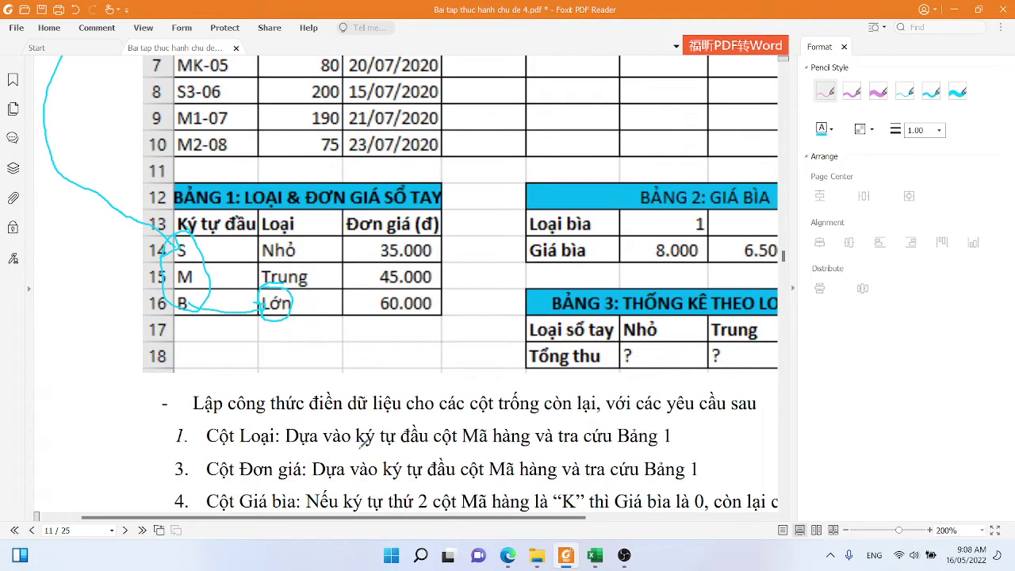
pyautogui.moveTo(357, 442); pyautogui.dragTo(433, 442)
pyautogui.scroll(1, 435, 441)
pyautogui.scroll(4, 433, 421)
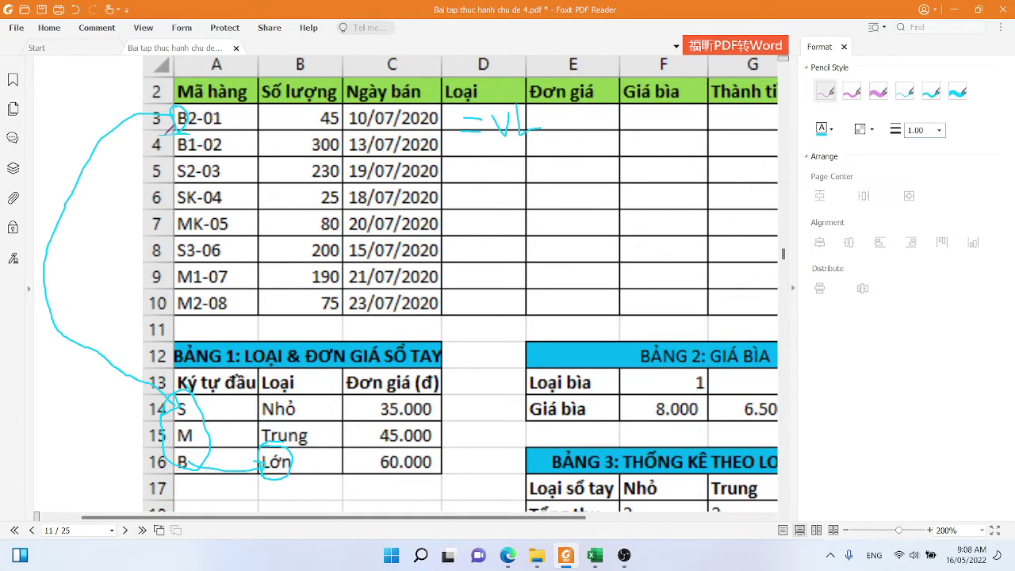
pyautogui.moveTo(194, 133); pyautogui.dragTo(159, 136)
# Switch to Excel and begin the Loại formula in D3 with =VLOOKUP(LEFT(A3;1) as the lookup value
pyautogui.click(594, 555)
pyautogui.click(361, 250)
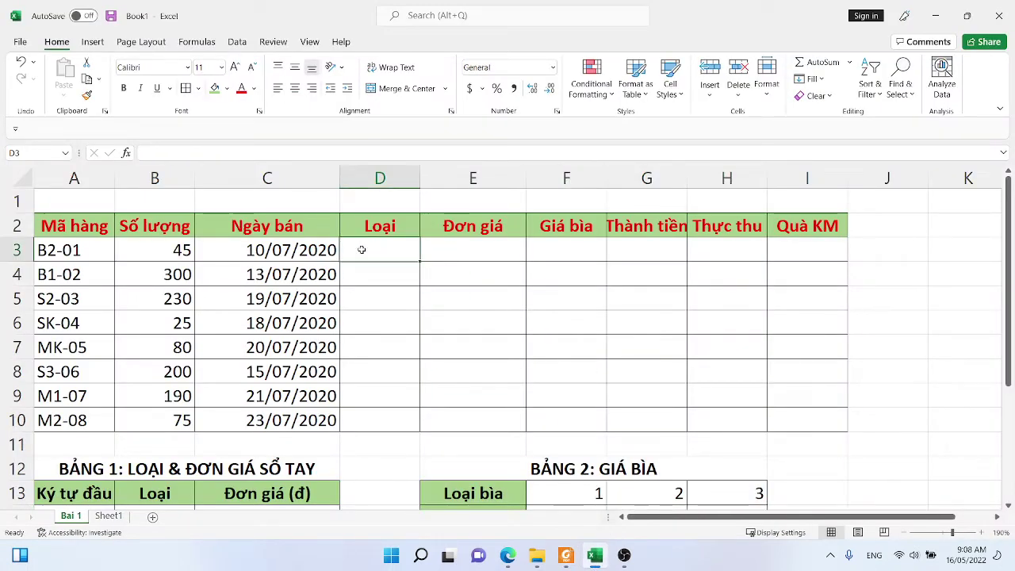
pyautogui.write('=')
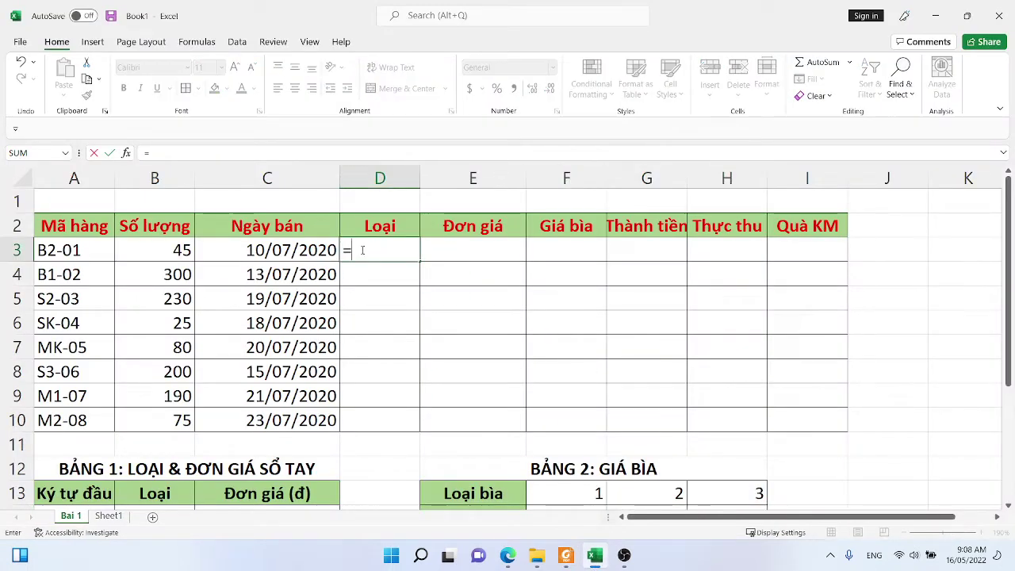
pyautogui.write('VLOO')
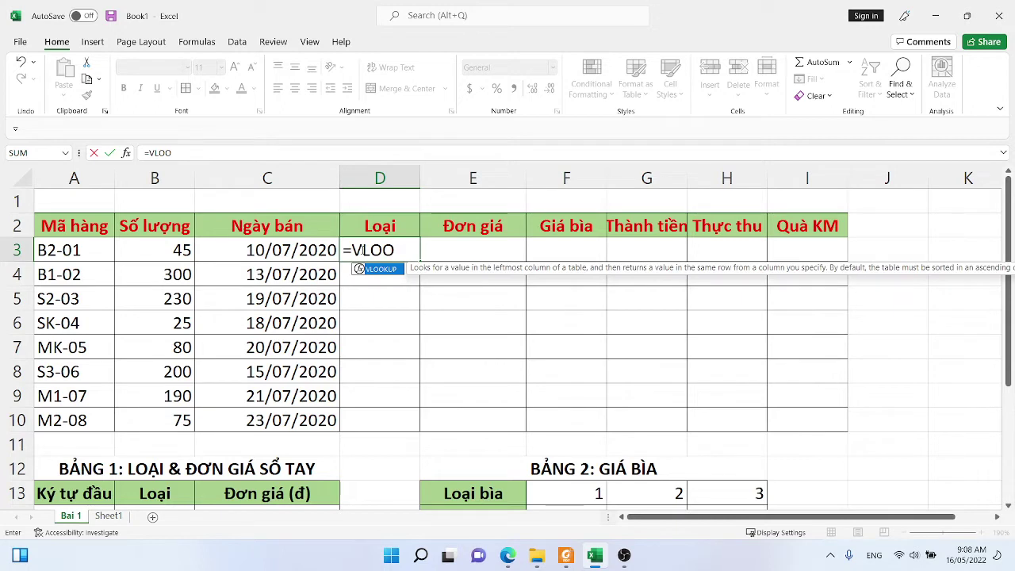
pyautogui.write('KUO')
pyautogui.press('BackSpace')
pyautogui.write('P(')
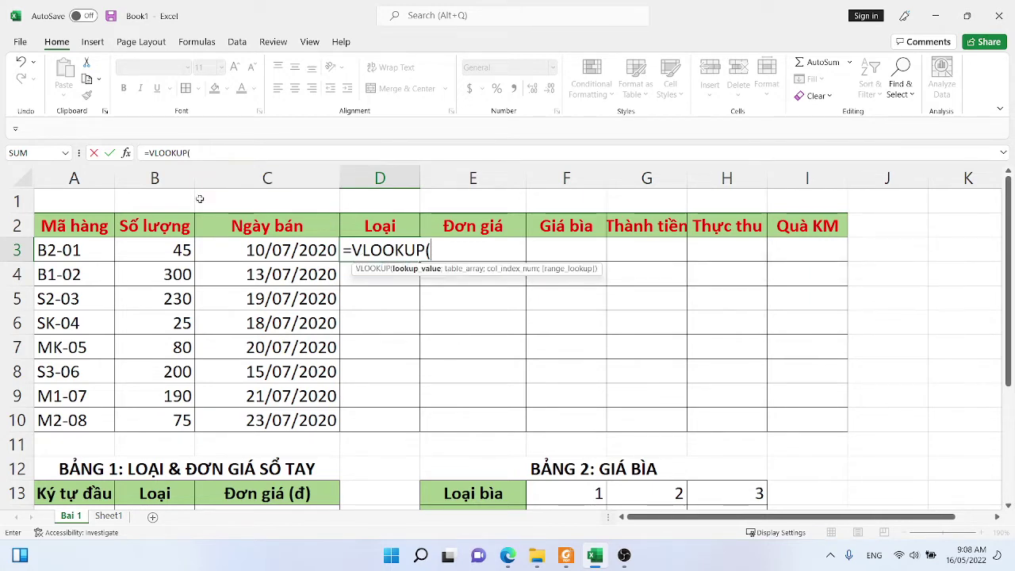
pyautogui.write('LEFT')
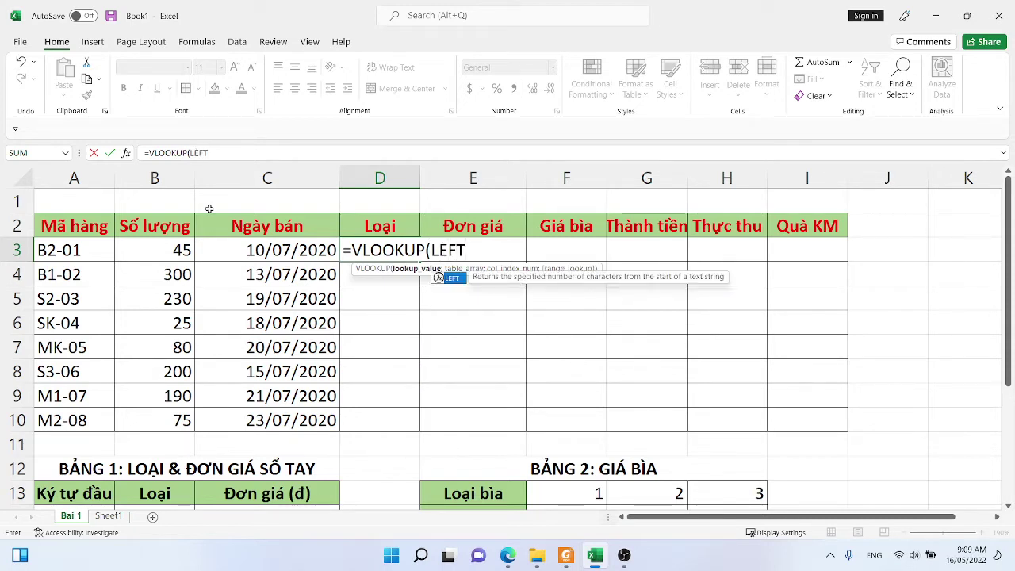
pyautogui.write('(')
pyautogui.click(85, 246)
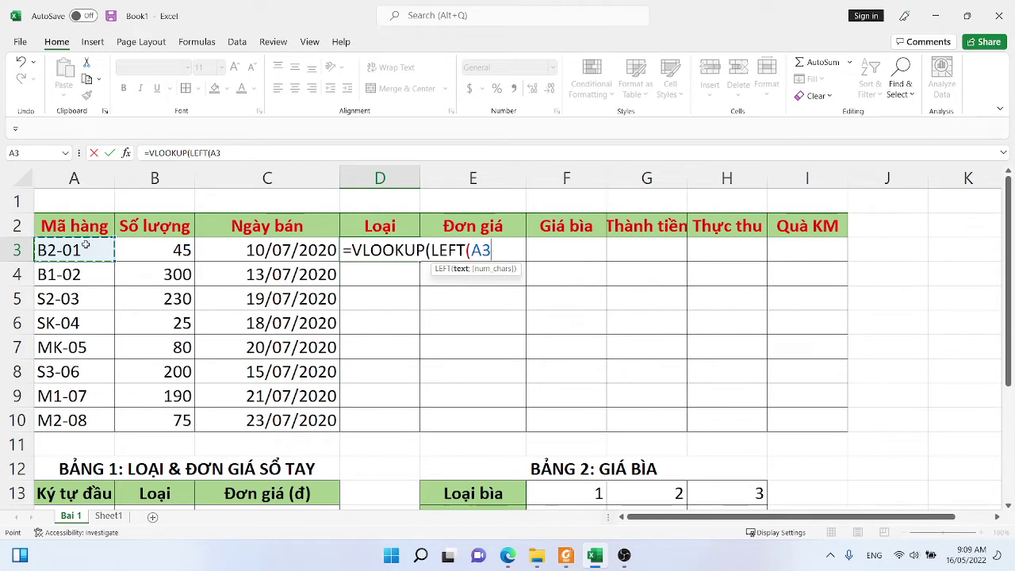
pyautogui.write(';1')
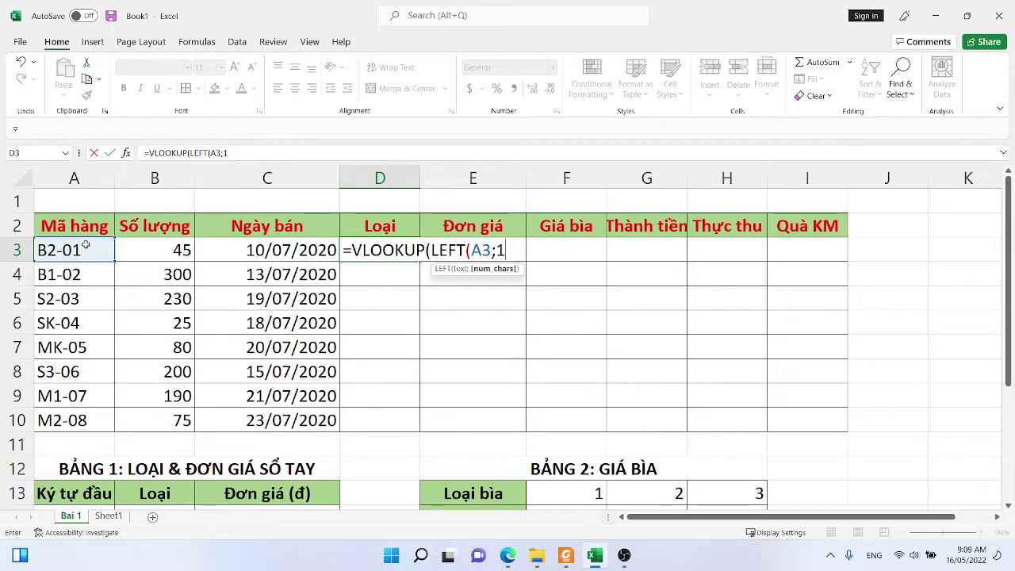
pyautogui.write(')')
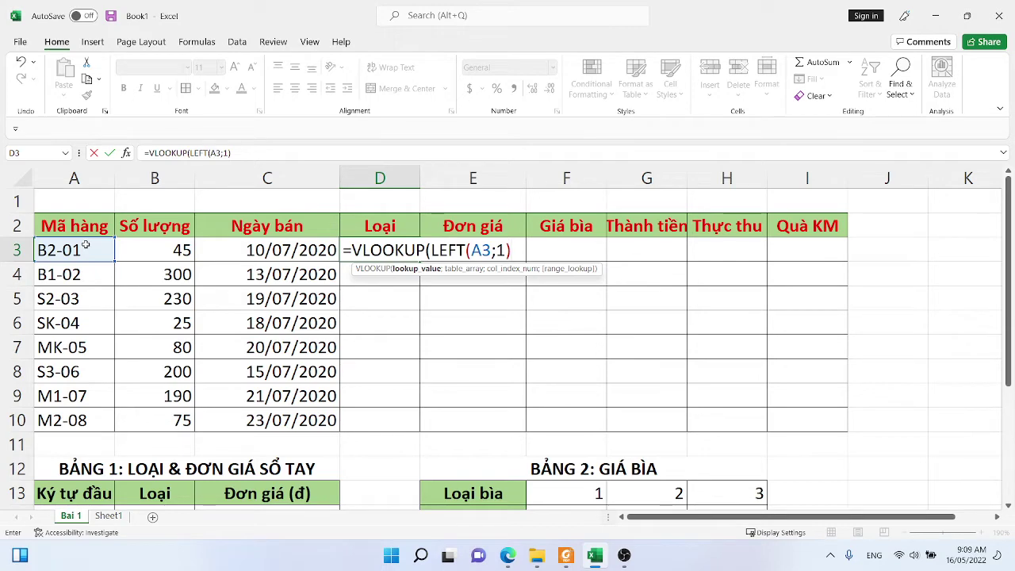
# Add BẢNG 1's data range to the formula as the absolute table array $A$14:$C$16
pyautogui.write(';')
pyautogui.scroll(-2, 88, 373)
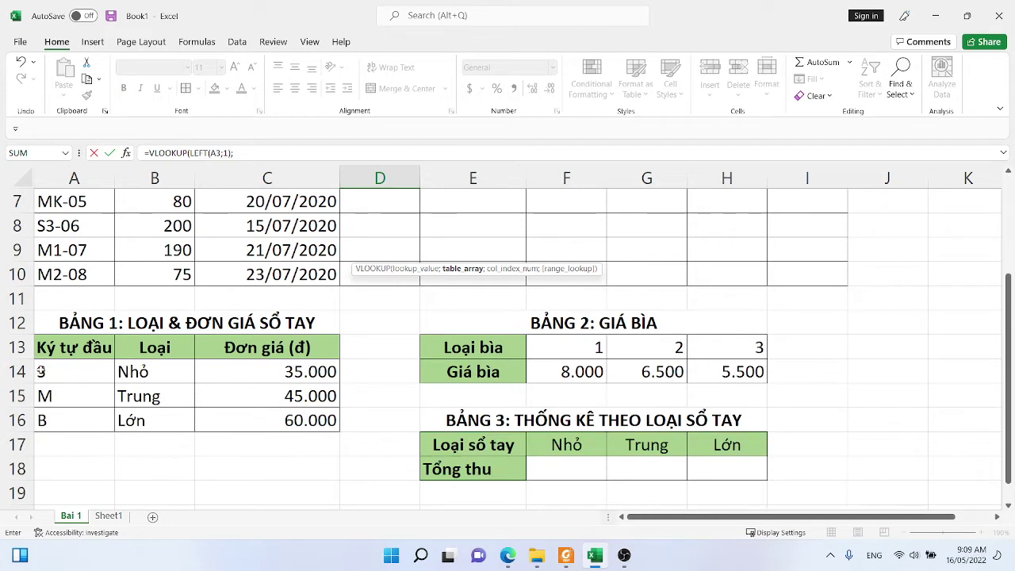
pyautogui.click(41, 371)
pyautogui.moveTo(41, 371); pyautogui.dragTo(267, 416)
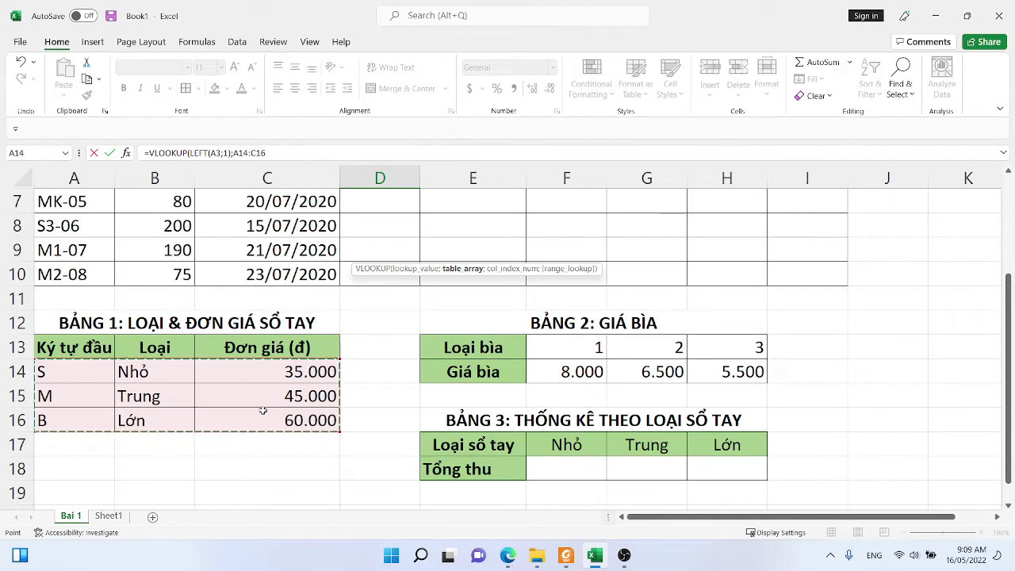
pyautogui.press('F4')
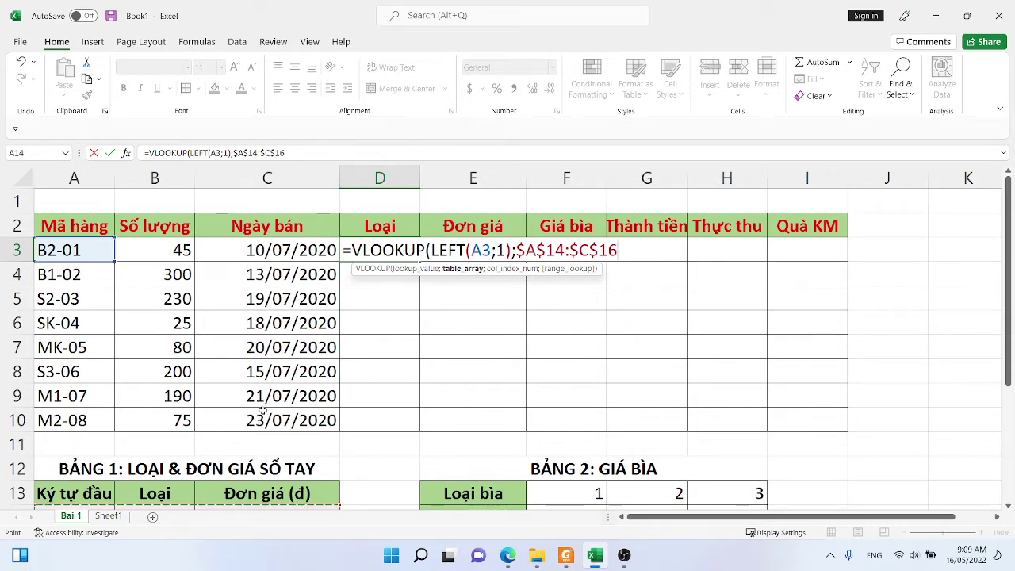
# Complete the D3 VLOOKUP formula with column index 2 and exact match 0, and enter it
pyautogui.write(';')
pyautogui.scroll(-1, 208, 427)
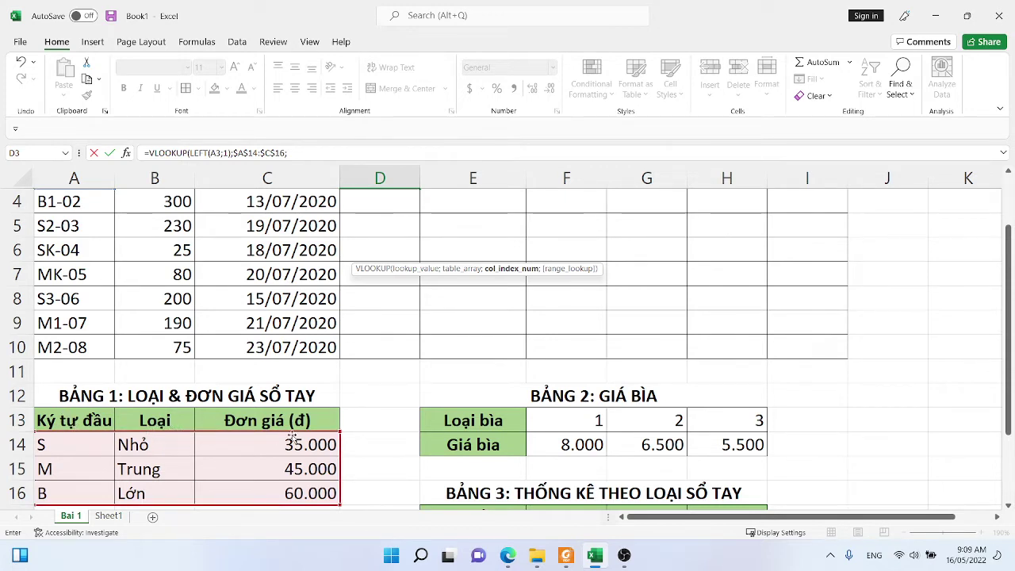
pyautogui.scroll(1, 477, 342)
pyautogui.scroll(1, 477, 342)
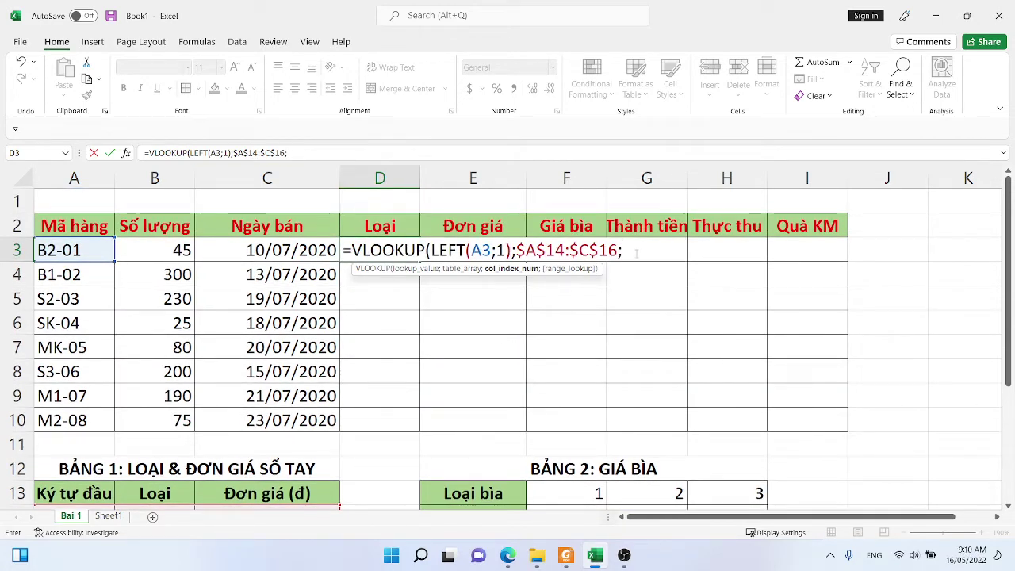
pyautogui.write('2;')
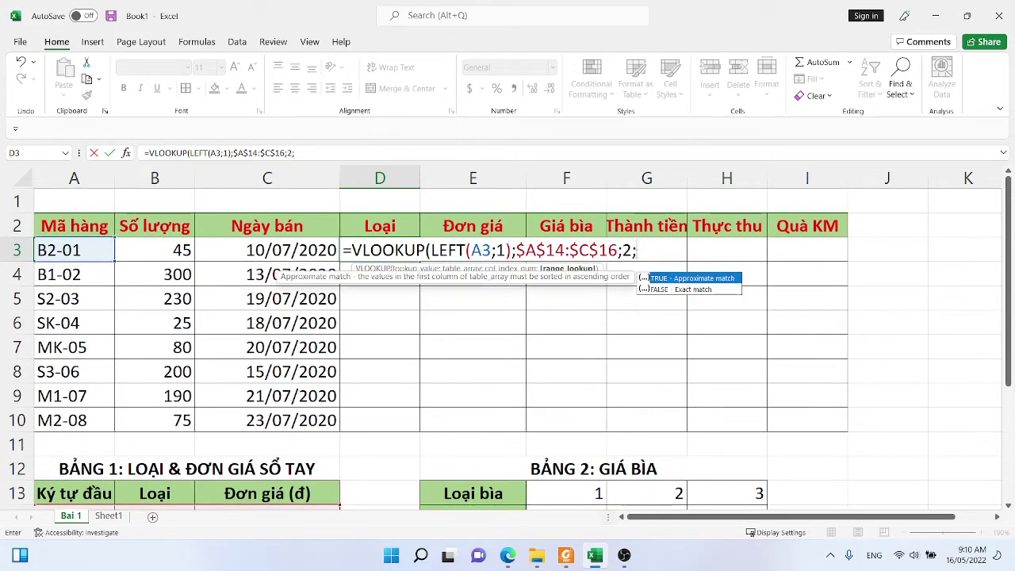
pyautogui.write('0)')
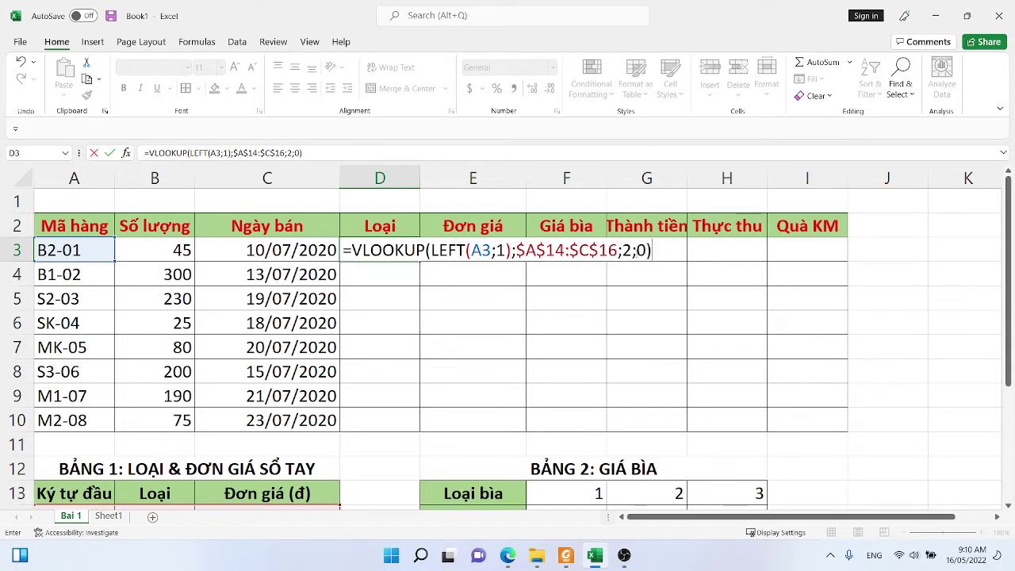
pyautogui.scroll(-2, 413, 286)
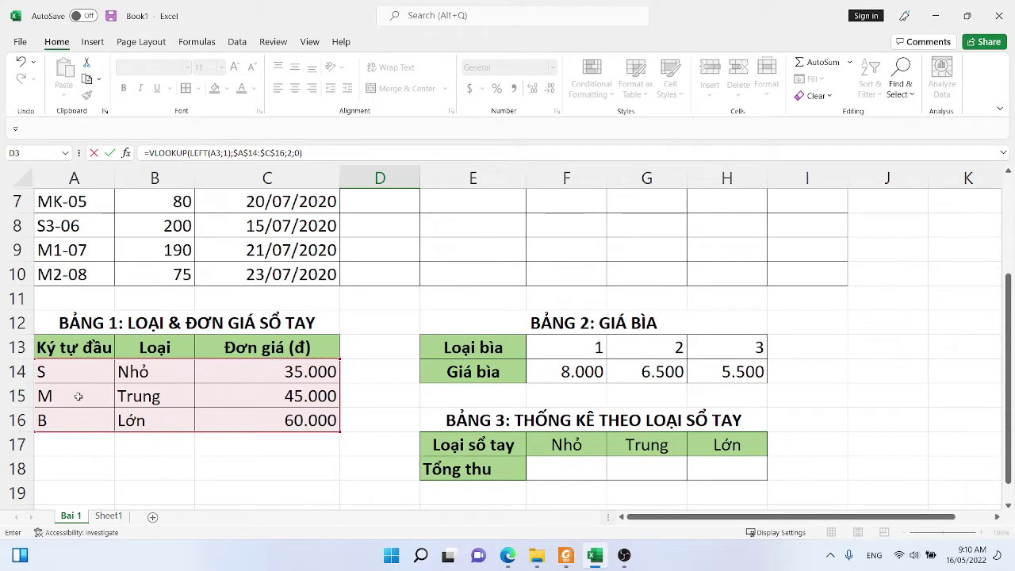
pyautogui.scroll(2, 262, 337)
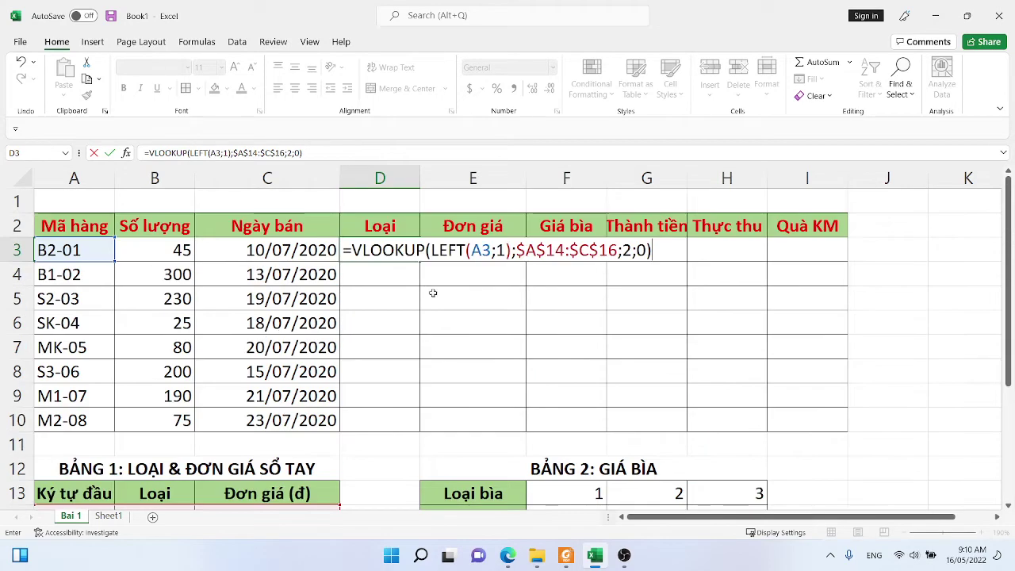
pyautogui.hotkey('ctrl', 'Return')
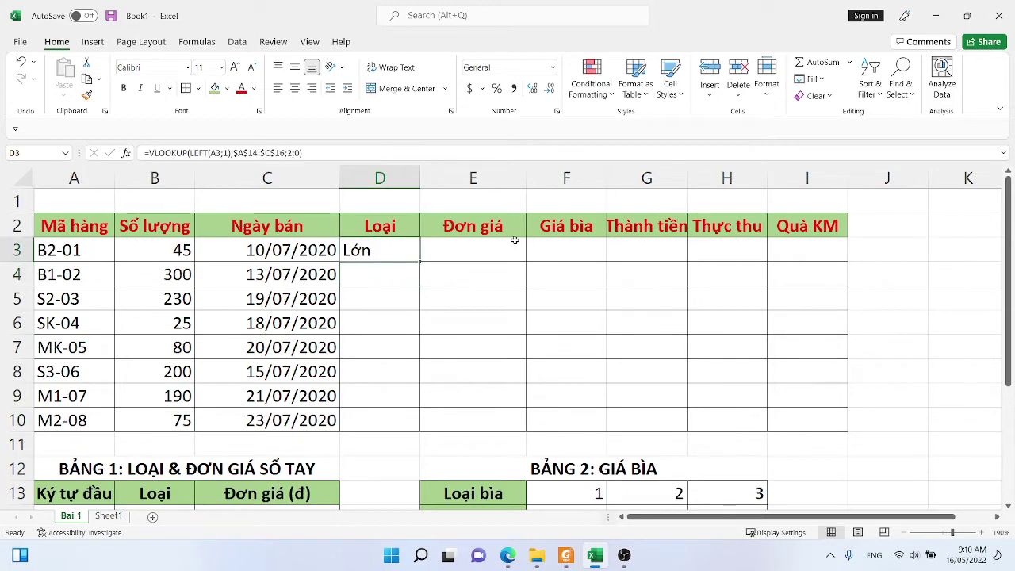
# Copy the whole formula text from inside D3, close the cell without editing it, and reselect D3
pyautogui.scroll(4, 515, 230)
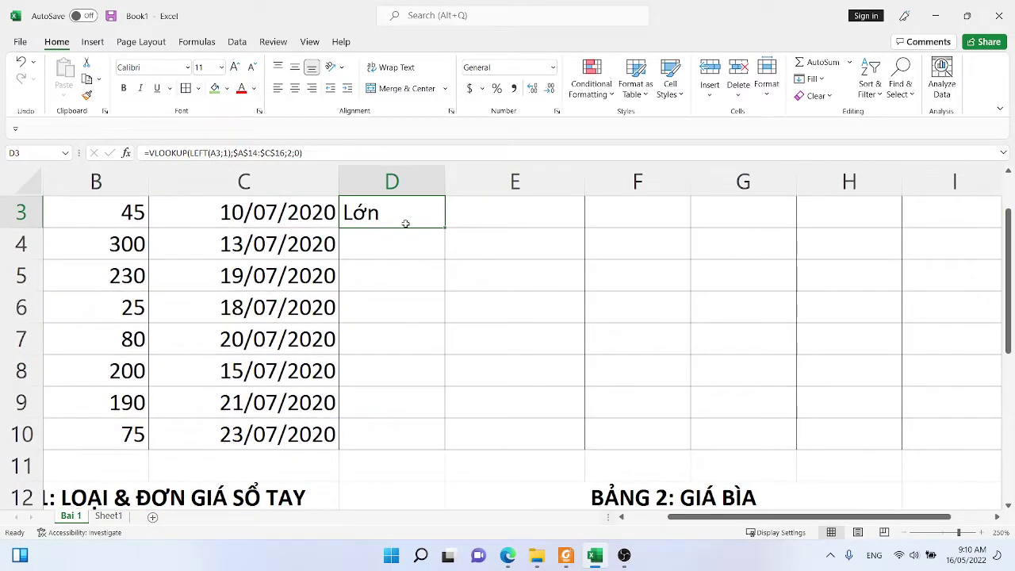
pyautogui.doubleClick(394, 212)
pyautogui.click(761, 215)
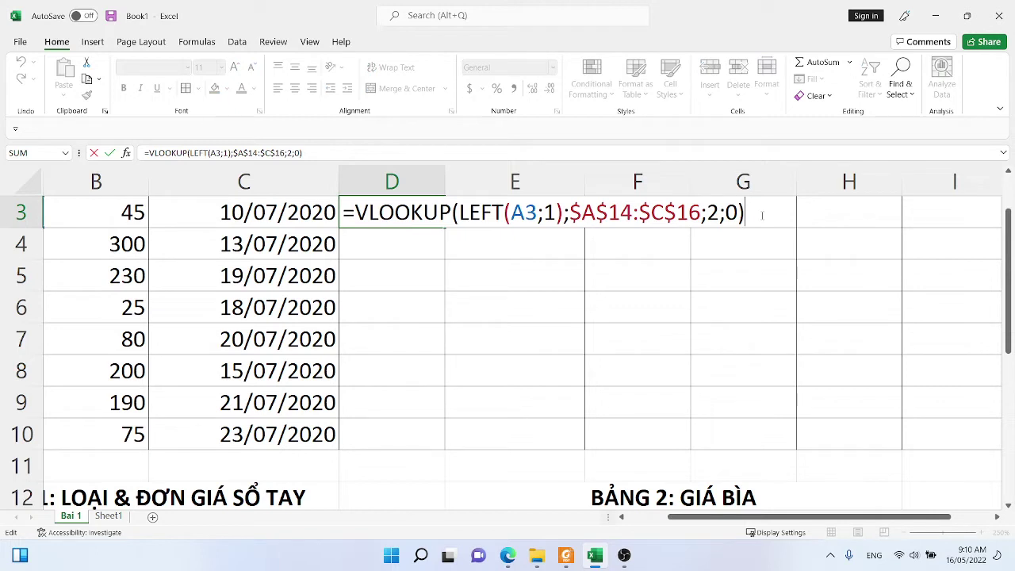
pyautogui.moveTo(753, 210); pyautogui.dragTo(355, 212)
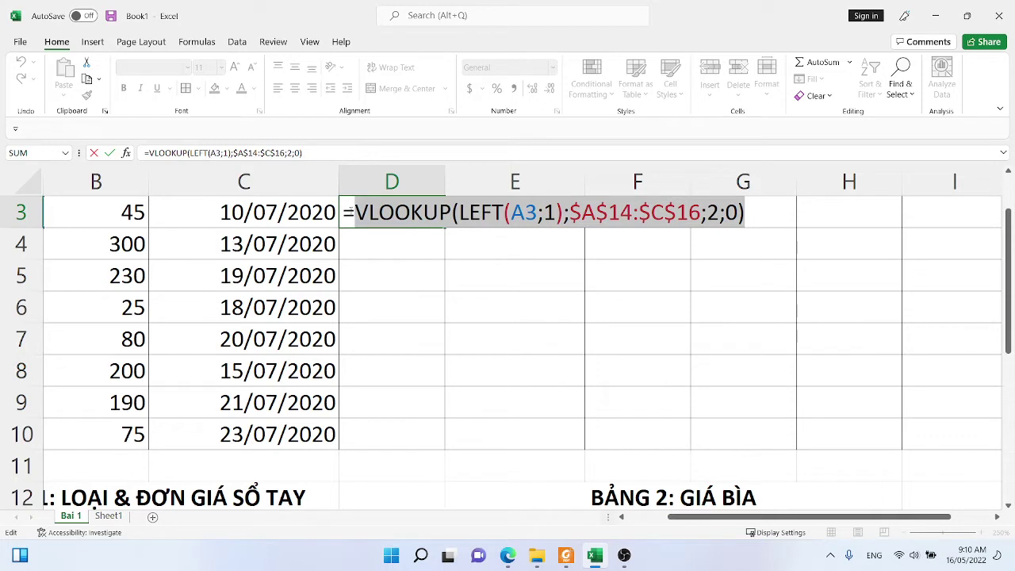
pyautogui.moveTo(348, 211); pyautogui.dragTo(346, 211)
pyautogui.hotkey('ctrl', 'c')
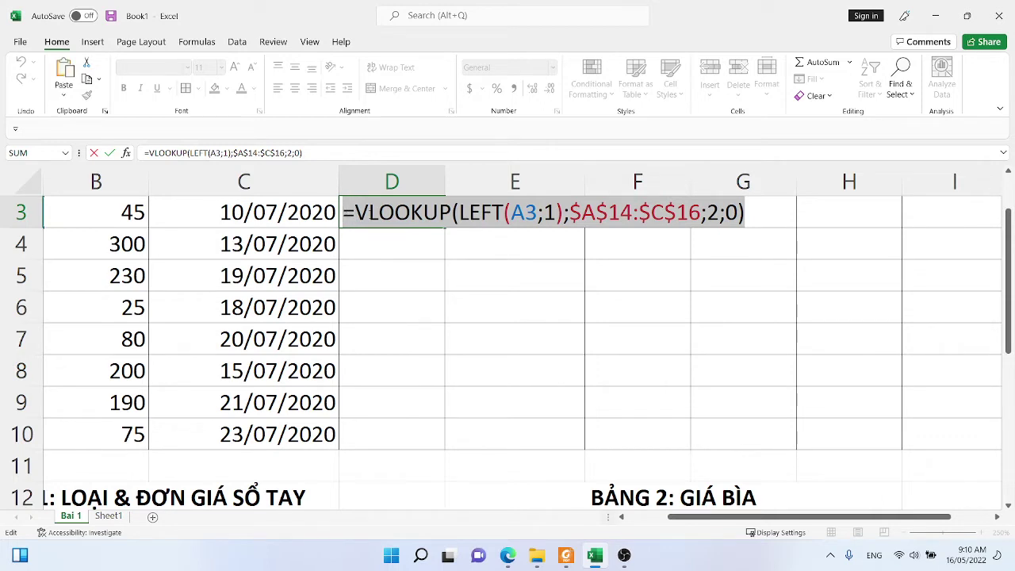
pyautogui.click(751, 215)
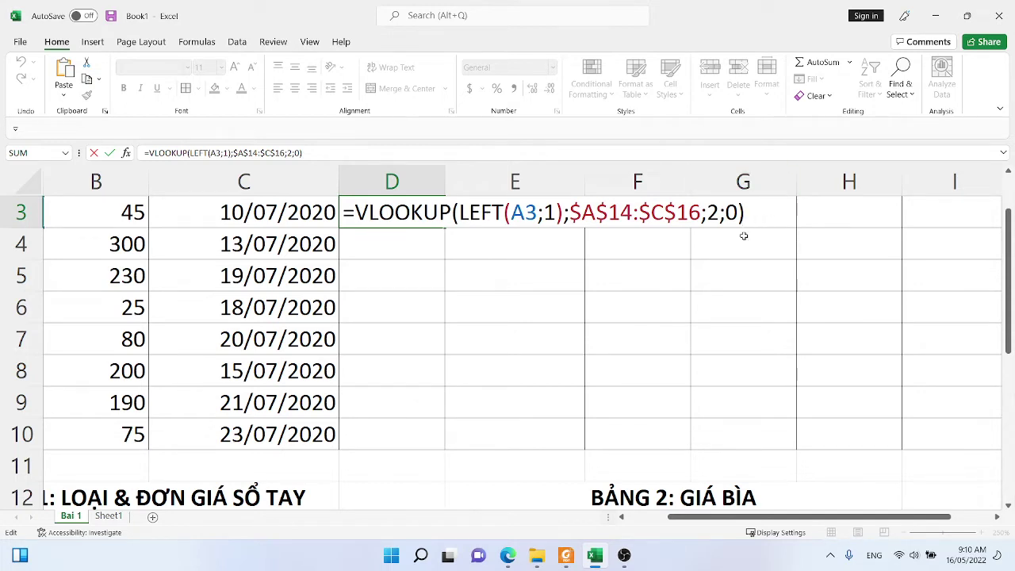
pyautogui.press('Return')
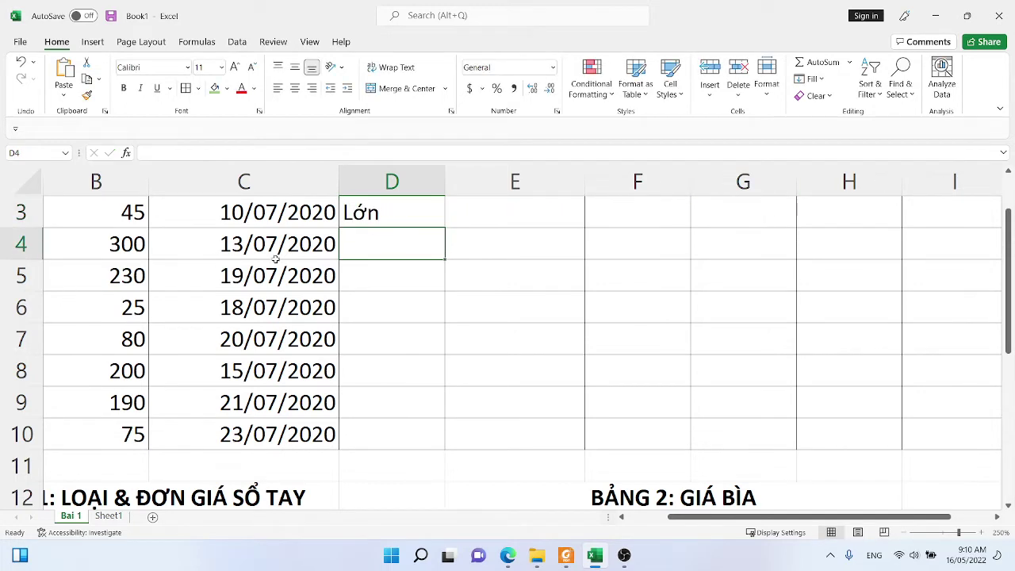
pyautogui.click(365, 223)
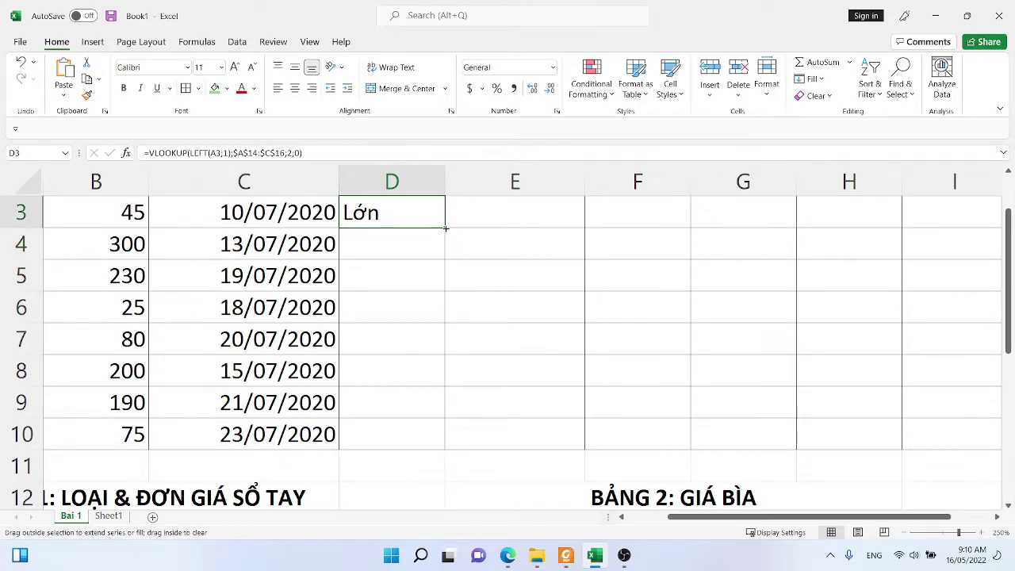
# Fill the D3 Loại formula down through D10 and reselect D3
pyautogui.doubleClick(445, 236)
pyautogui.moveTo(393, 212); pyautogui.dragTo(397, 211)
pyautogui.click(396, 212)
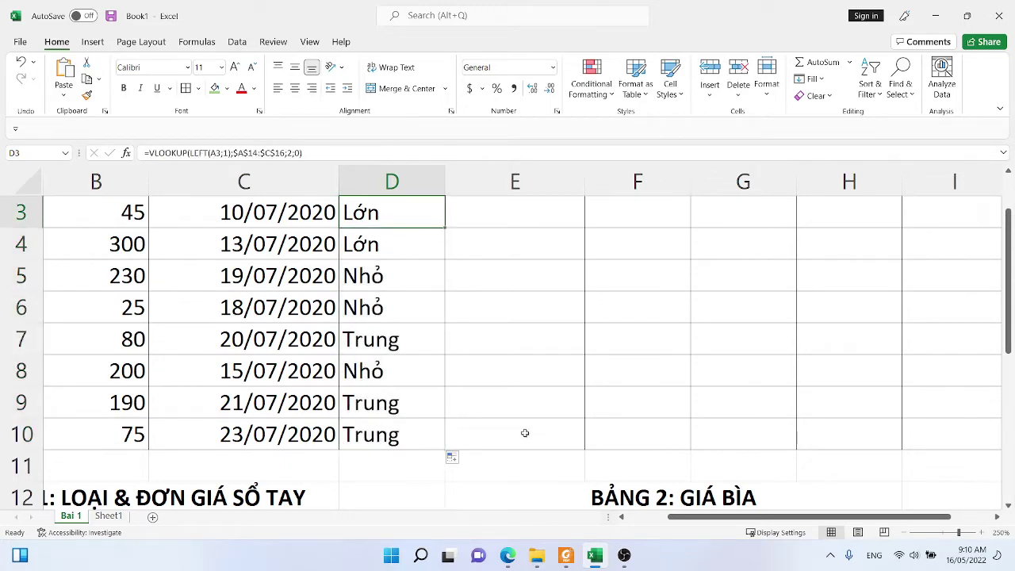
# Switch to the exercise PDF in Foxit and handwrite column numbers 2 and 3 beneath BẢNG 1's Loại and Đơn giá columns
pyautogui.click(565, 556)
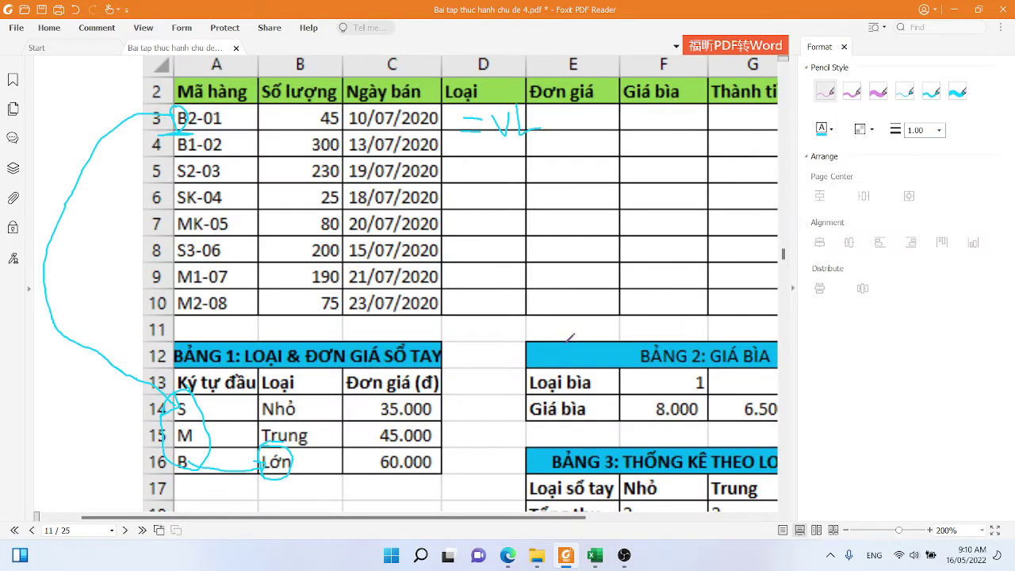
pyautogui.scroll(-5, 569, 337)
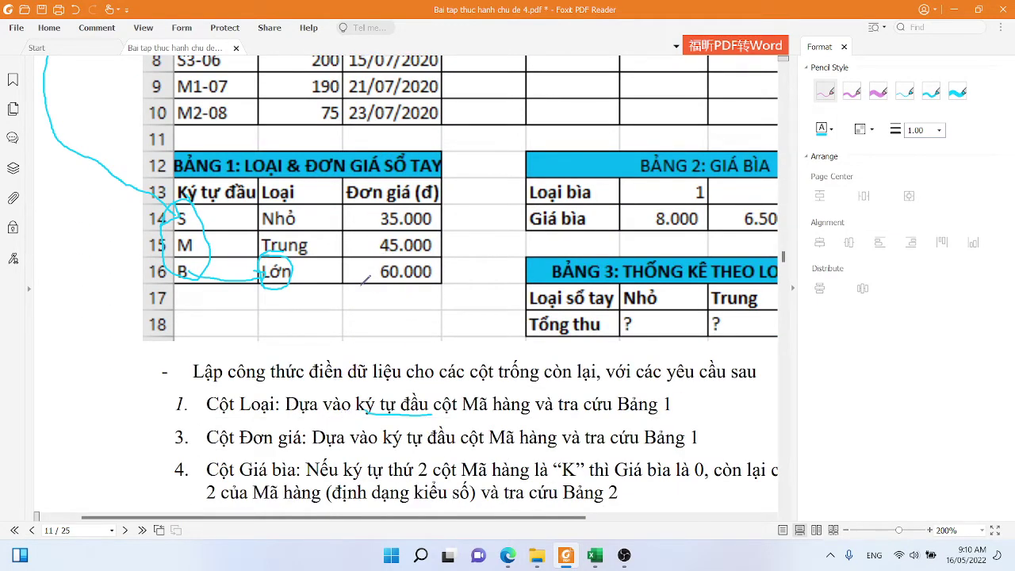
pyautogui.moveTo(300, 294)
pyautogui.mouseDown()
pyautogui.moveTo(314, 300)
pyautogui.moveTo(306, 318)
pyautogui.moveTo(328, 318)
pyautogui.mouseUp()
pyautogui.moveTo(404, 301)
pyautogui.mouseDown()
pyautogui.moveTo(428, 322)
pyautogui.moveTo(404, 341)
pyautogui.mouseUp()
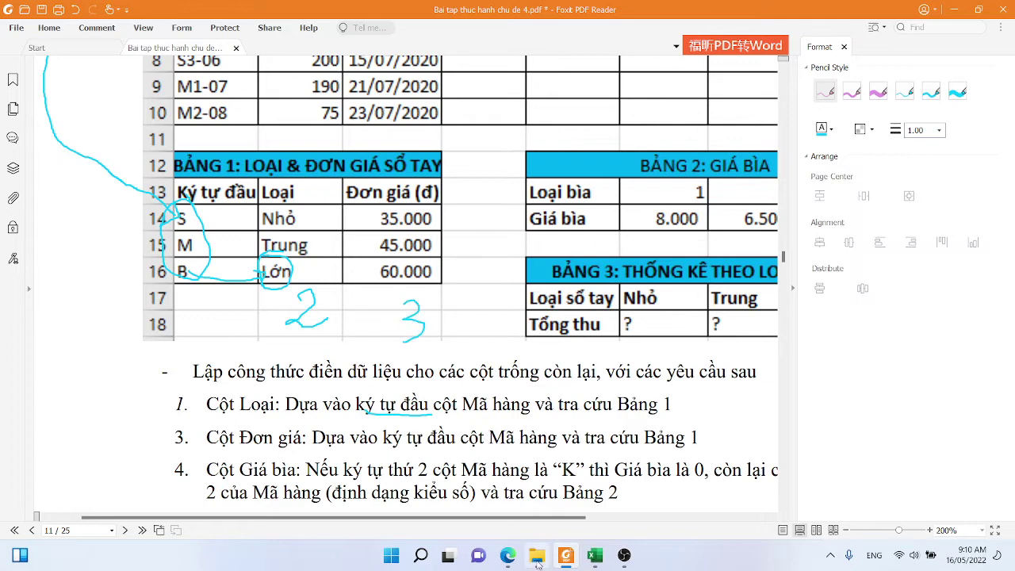
# Switch to Excel and begin the Đơn giá formula in E3 with =VLOOKUP(
pyautogui.click(594, 555)
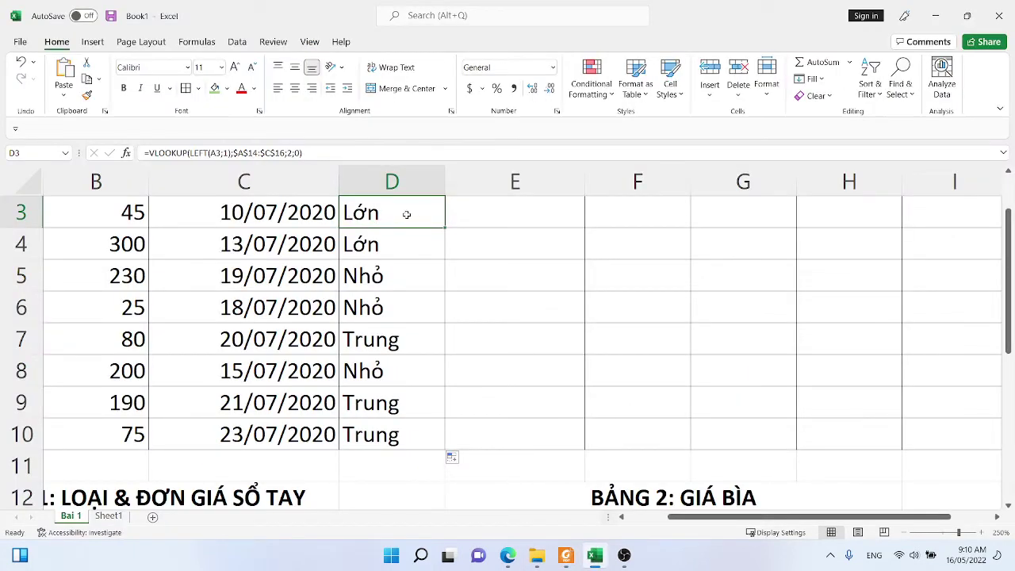
pyautogui.click(467, 212)
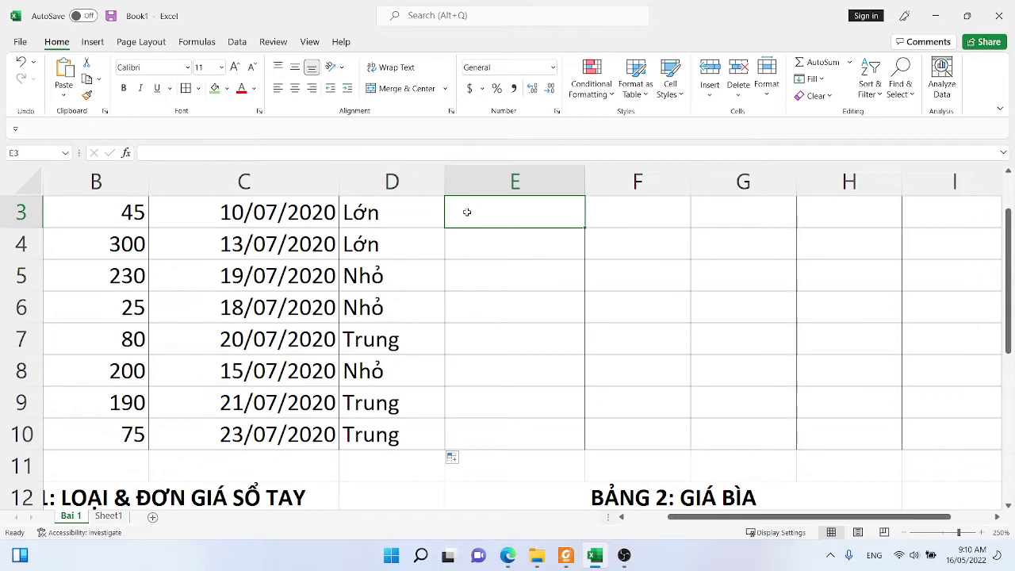
pyautogui.keyDown('ctrl'); pyautogui.scroll(2, 547, 219); pyautogui.keyUp('ctrl')
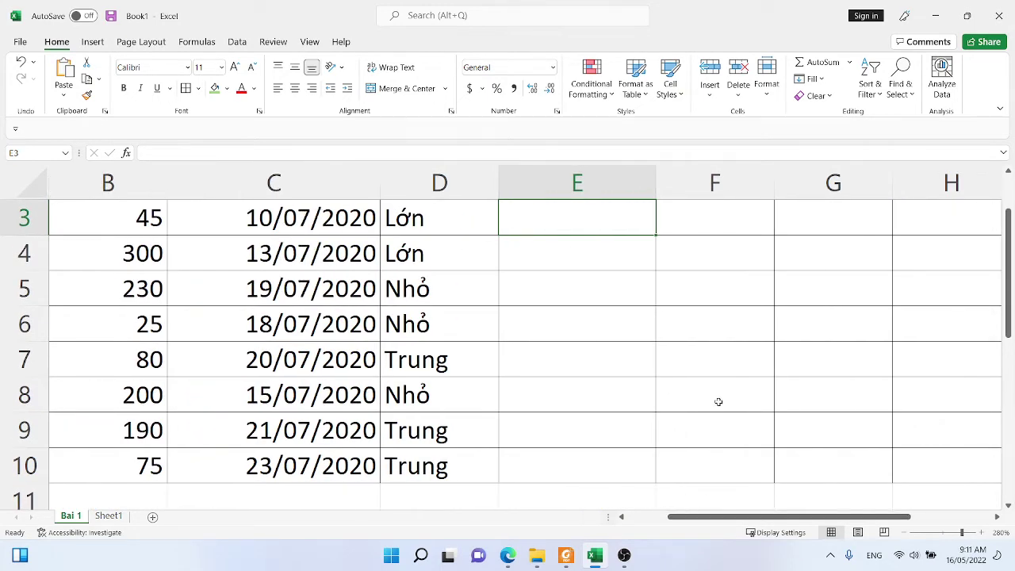
pyautogui.keyDown('ctrl'); pyautogui.scroll(2, 711, 394); pyautogui.keyUp('ctrl')
pyautogui.scroll(1, 687, 363)
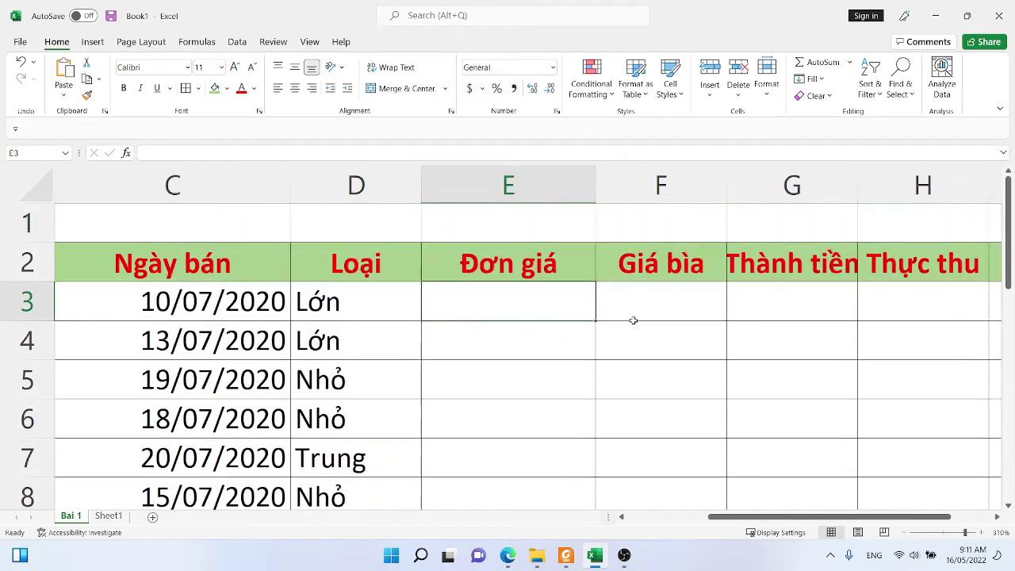
pyautogui.doubleClick(543, 304)
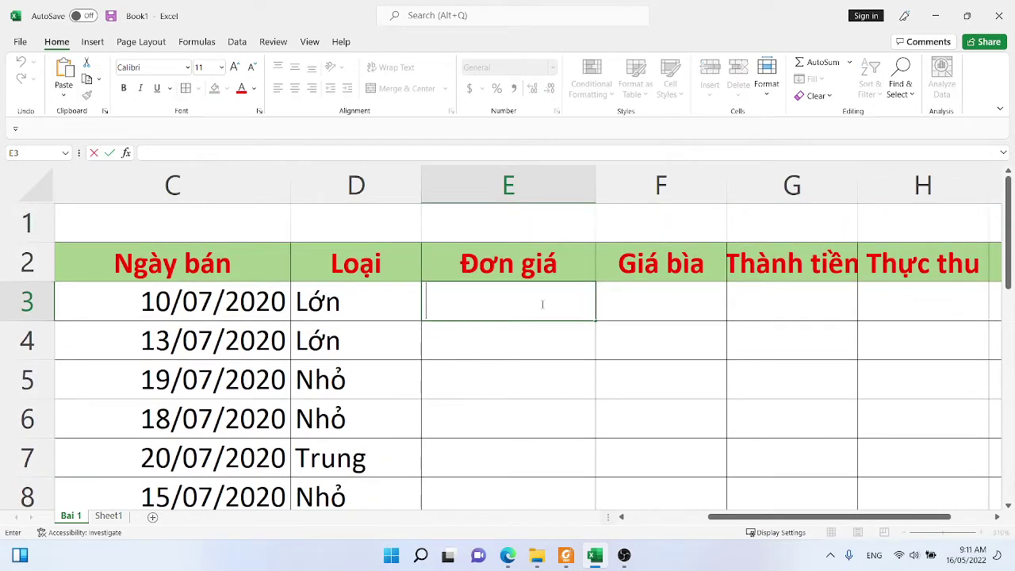
pyautogui.write('=')
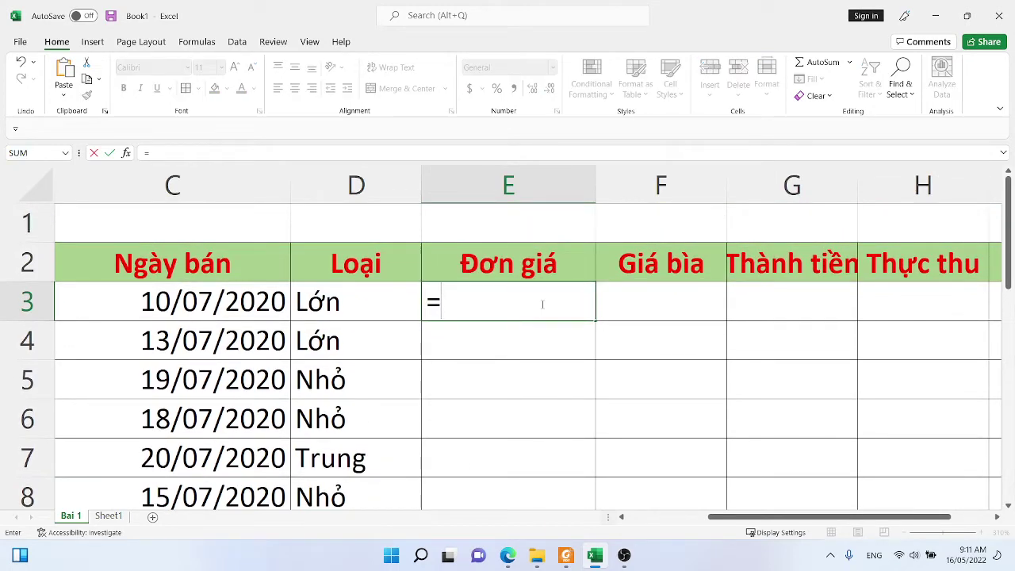
pyautogui.write('VLOOK')
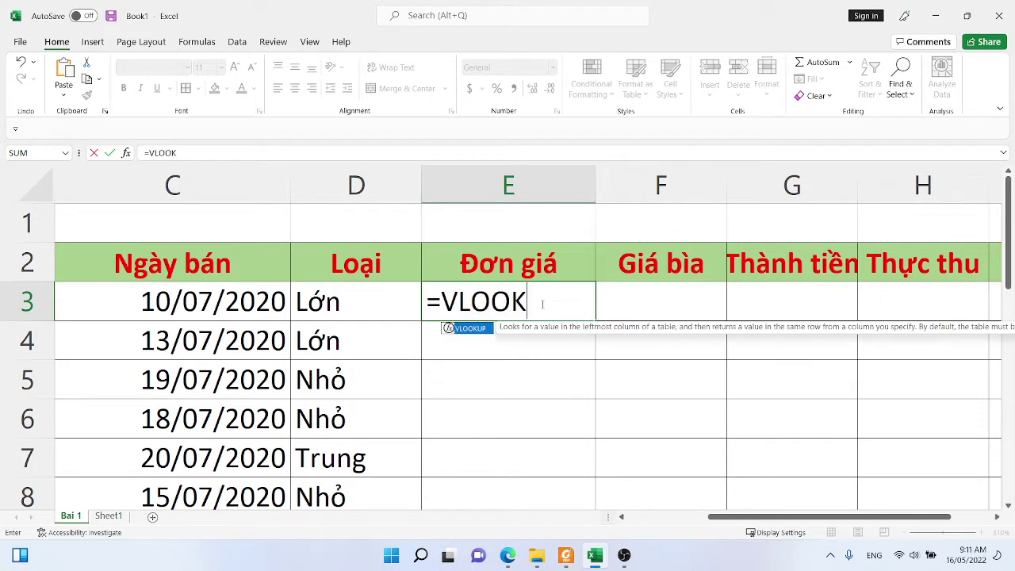
pyautogui.write('UP(')
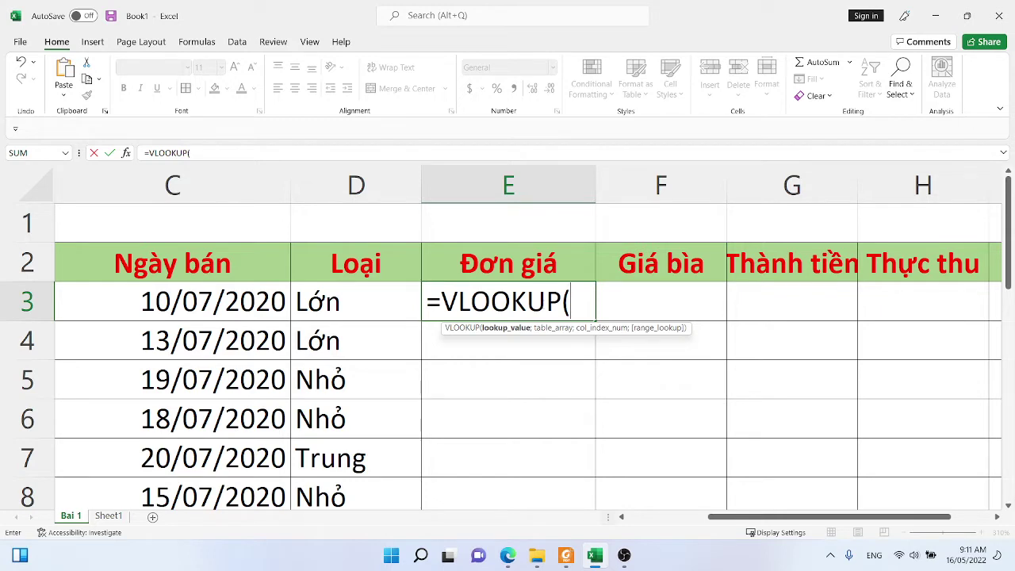
# Add LEFT(A3;1) as the lookup value of the E3 formula
pyautogui.write('LEFT(')
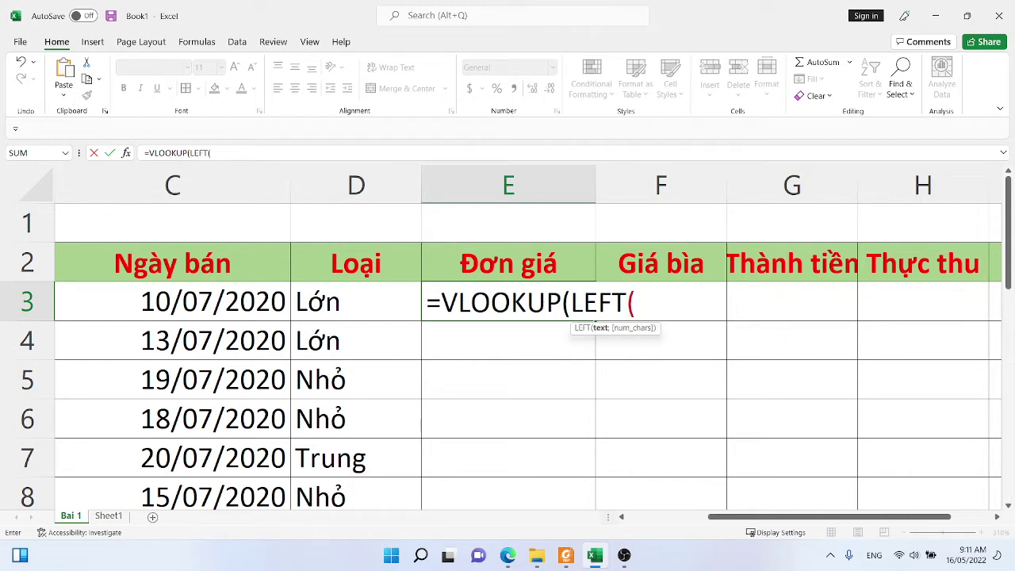
pyautogui.moveTo(738, 517); pyautogui.dragTo(656, 517)
pyautogui.click(146, 298)
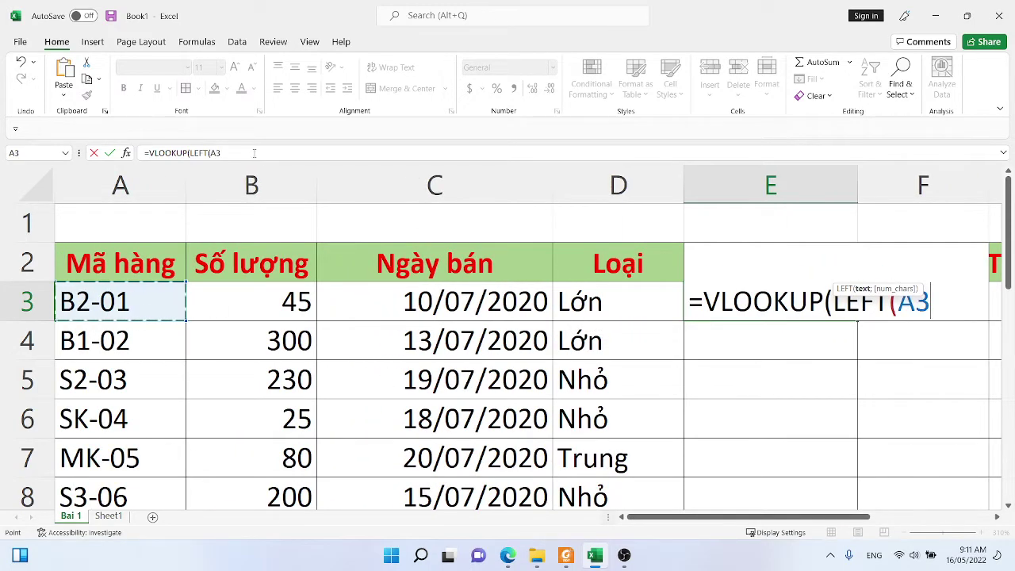
pyautogui.click(946, 292)
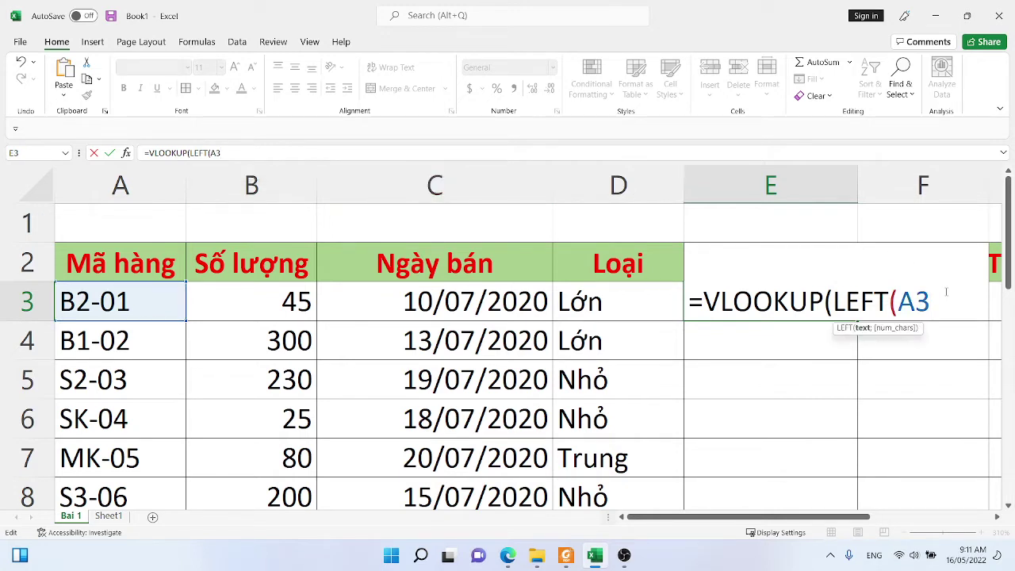
pyautogui.write(';1);')
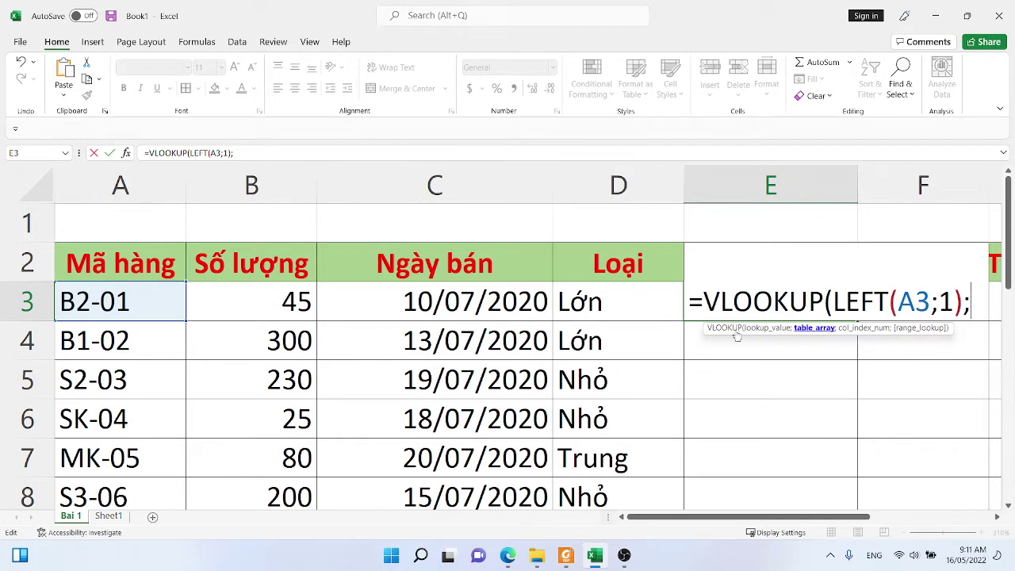
# Add BẢNG 1's data rows to the E3 formula as the absolute table array $A$14:$C$16
pyautogui.scroll(-4, 328, 283)
pyautogui.moveTo(103, 262); pyautogui.dragTo(433, 347)
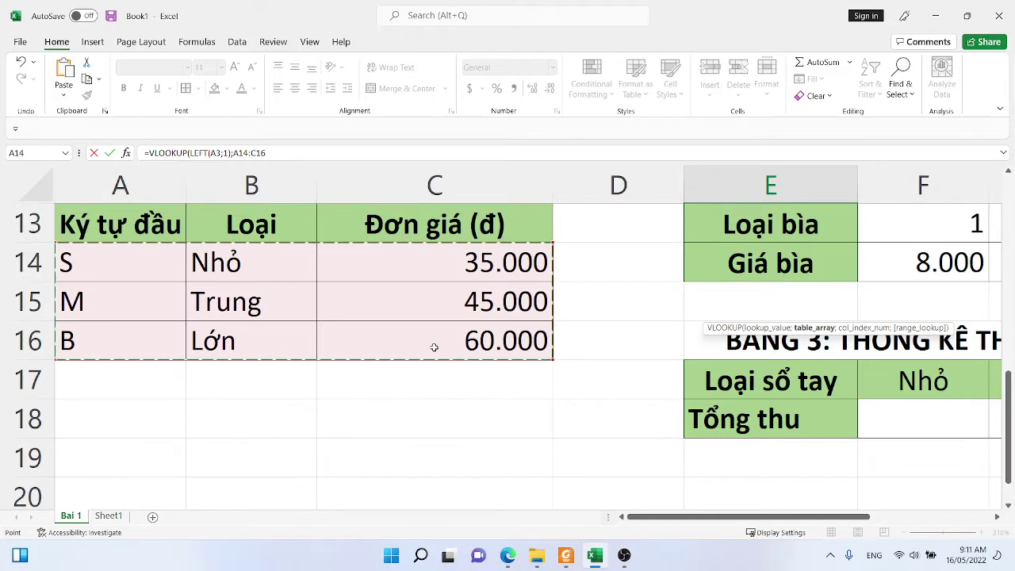
pyautogui.press('F4')
pyautogui.write(';')
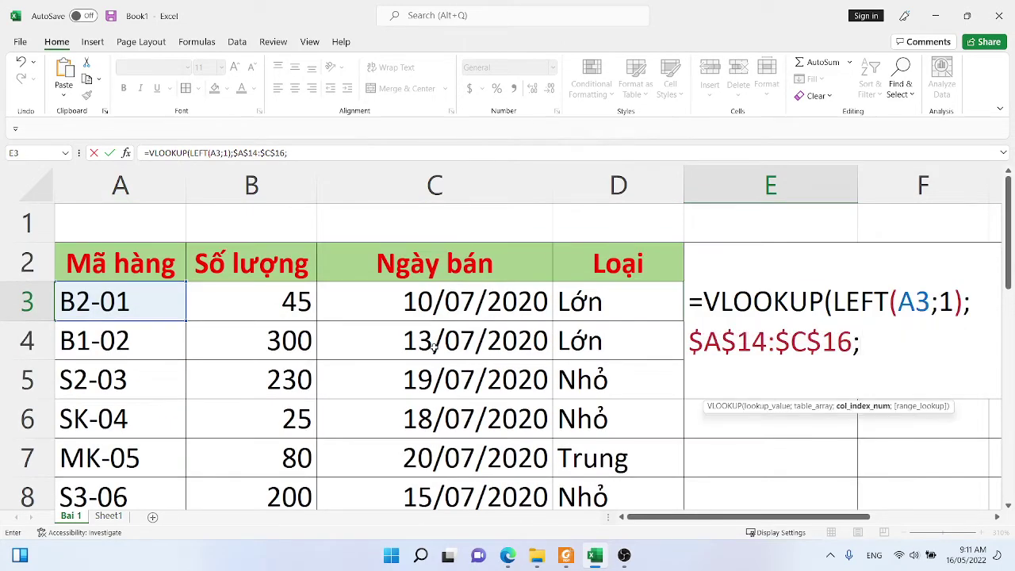
# Complete the E3 VLOOKUP formula with column index 3 and exact match 0, and enter it
pyautogui.scroll(-4, 434, 347)
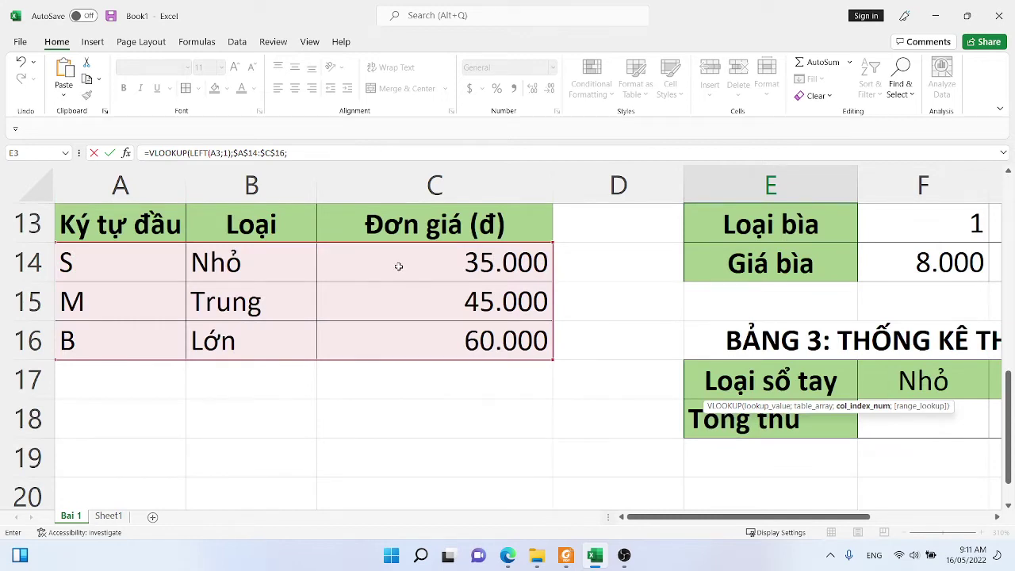
pyautogui.write('3;')
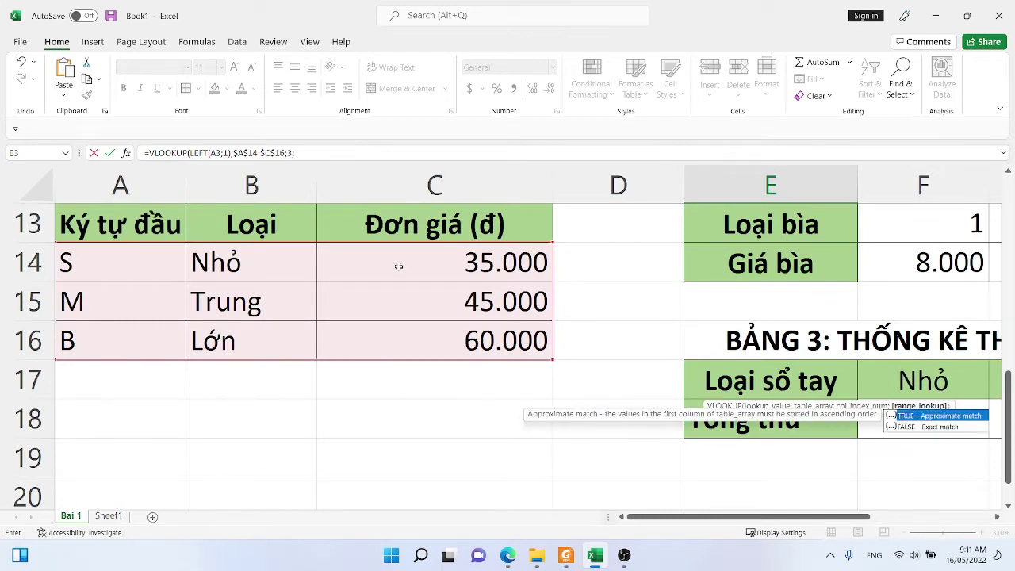
pyautogui.write('0)')
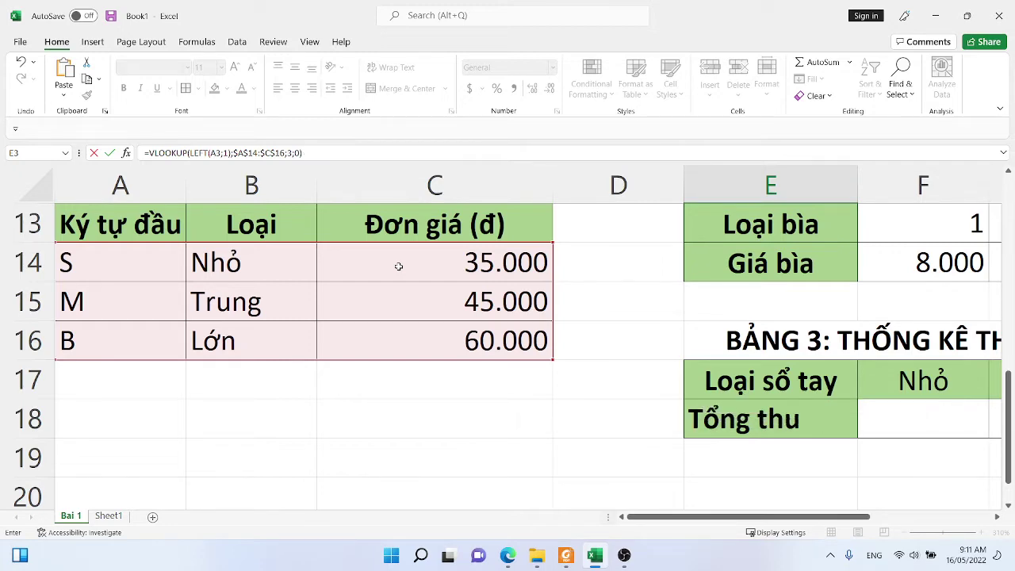
pyautogui.press('Return')
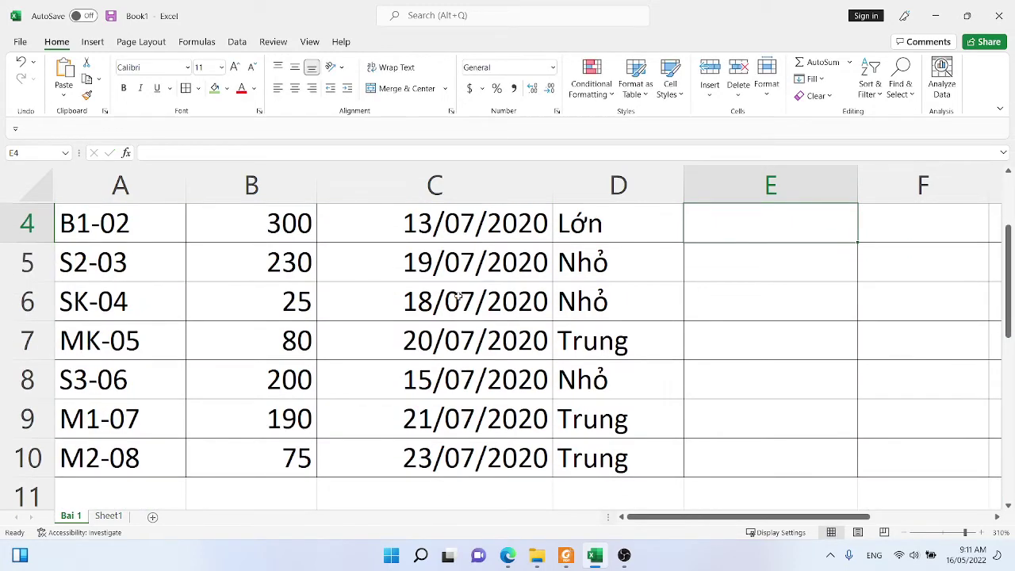
# Fill the E3 Đơn giá formula down through E10 and check the filled rows
pyautogui.scroll(1, 729, 301)
pyautogui.click(731, 297)
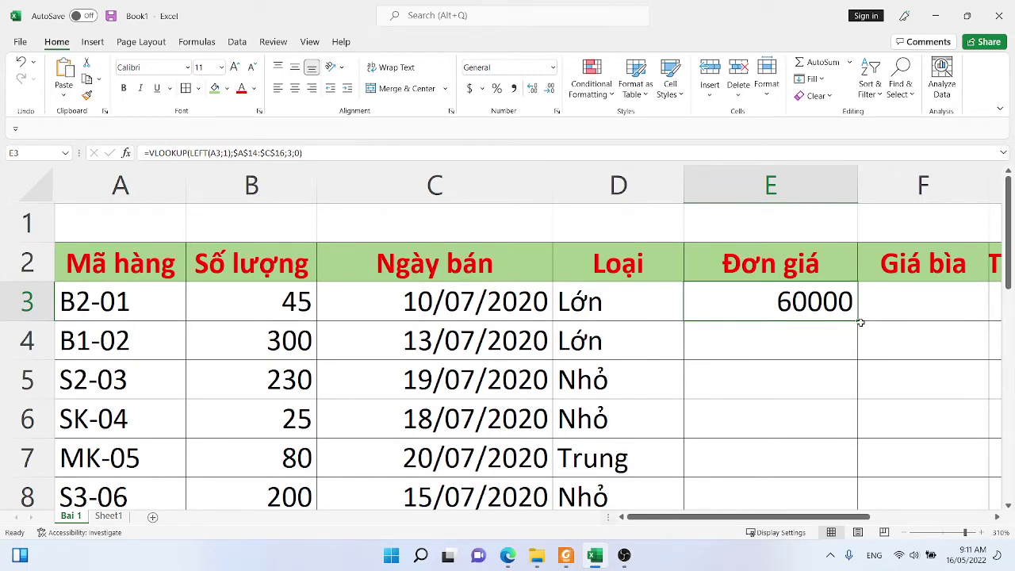
pyautogui.scroll(-1, 860, 322)
pyautogui.scroll(1, 859, 321)
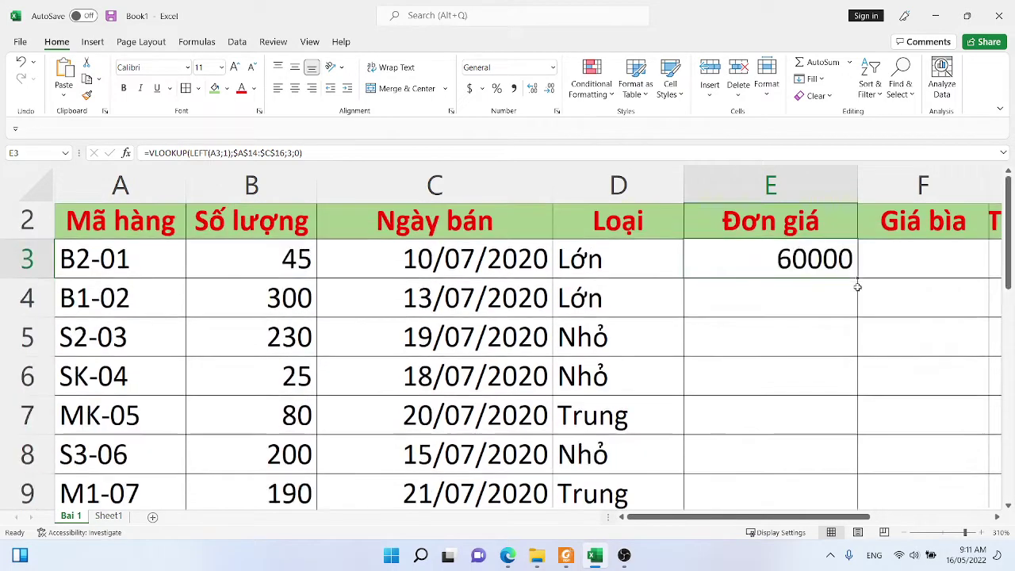
pyautogui.doubleClick(858, 323)
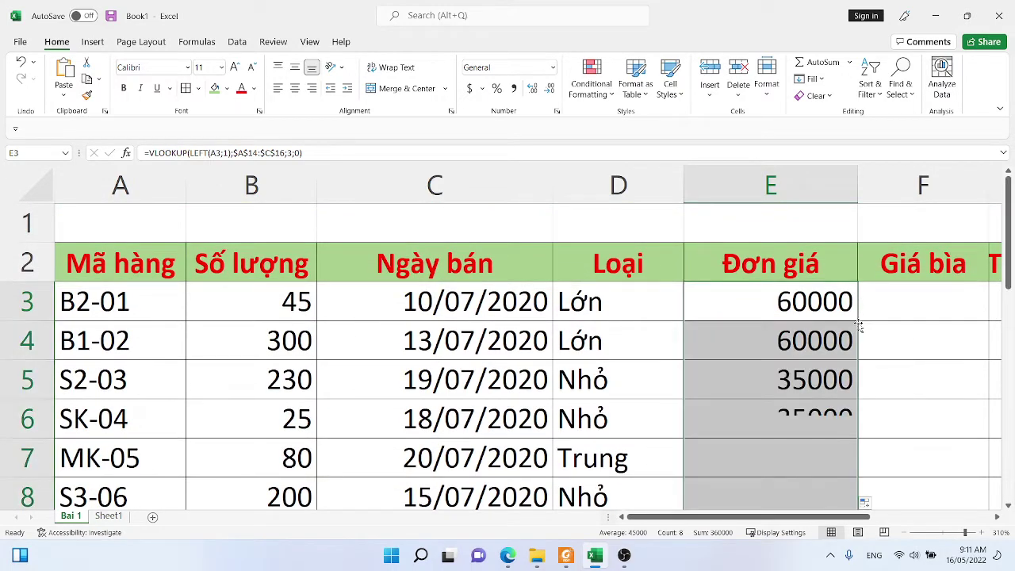
pyautogui.scroll(-2, 861, 317)
pyautogui.scroll(-4, 778, 319)
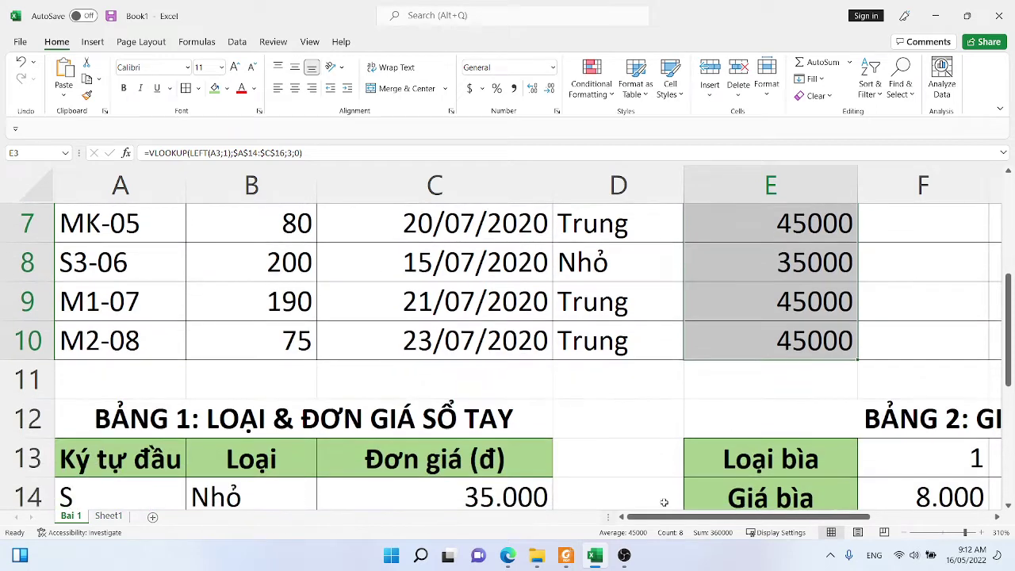
# Switch to the exercise PDF in Foxit and show the full Giá bìa requirement with the Format pane closed
pyautogui.click(566, 555)
pyautogui.scroll(-2, 233, 434)
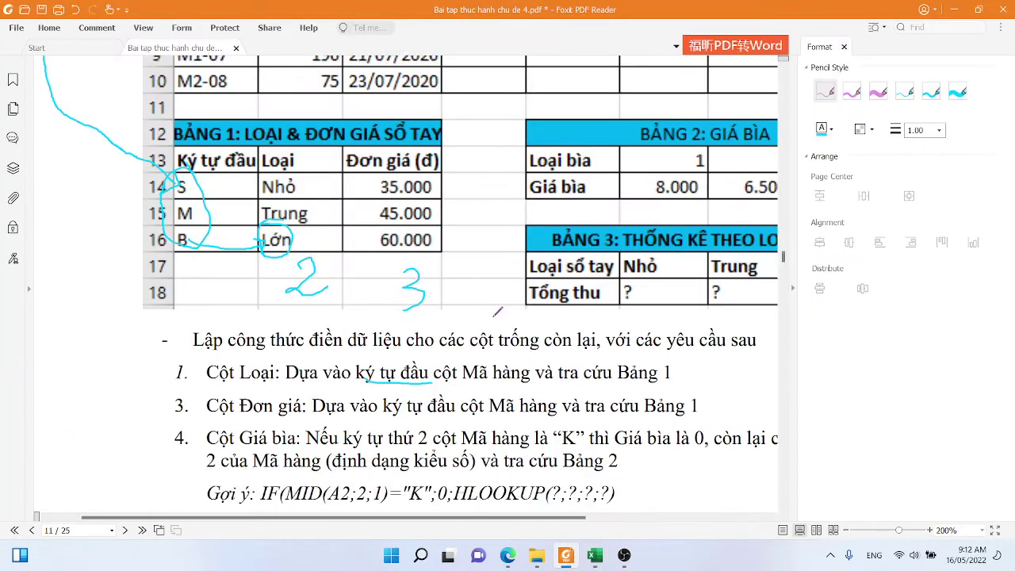
pyautogui.scroll(-1, 235, 420)
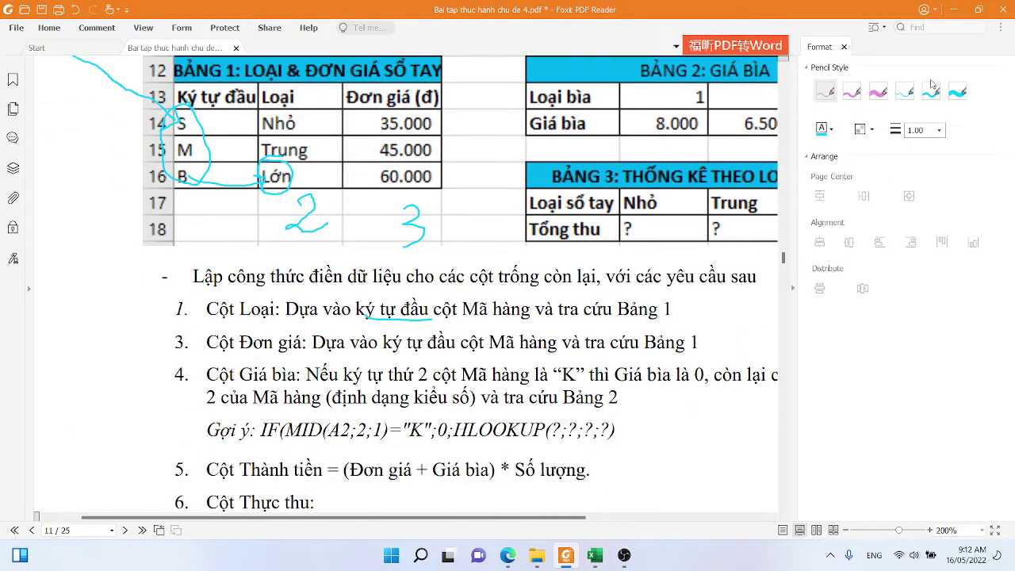
pyautogui.click(844, 47)
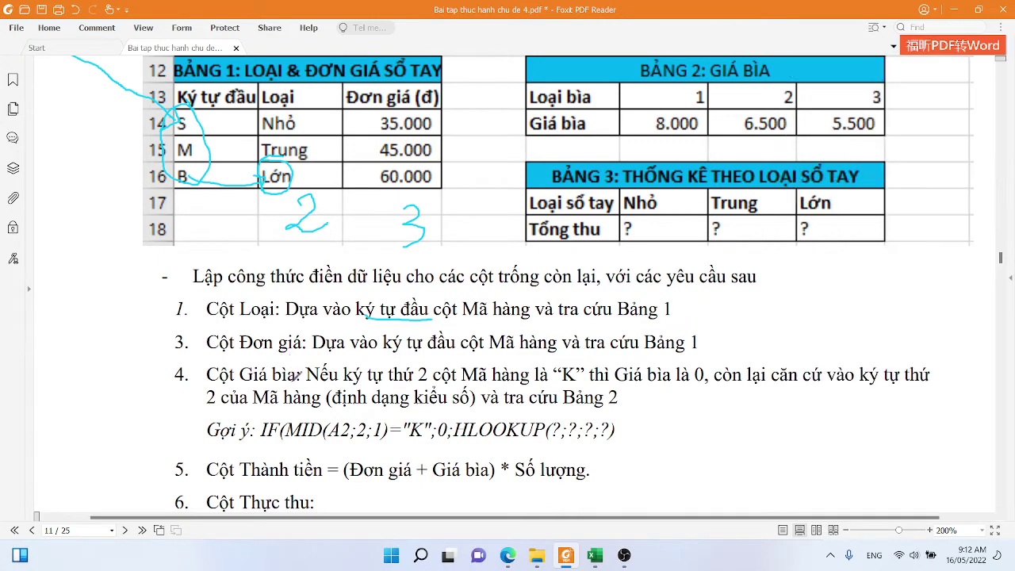
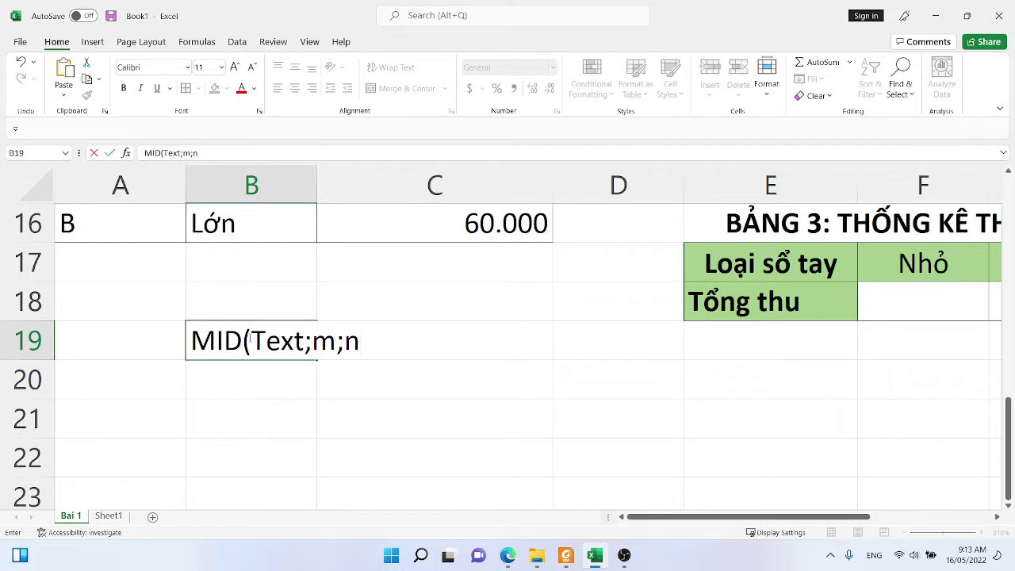
# Enter the MID(Text;m;n) syntax note in B19 and the explanation "Từ vị trí m lấy n ký tự của Text" in B20
pyautogui.press('Return')
pyautogui.write('Từ vị t')
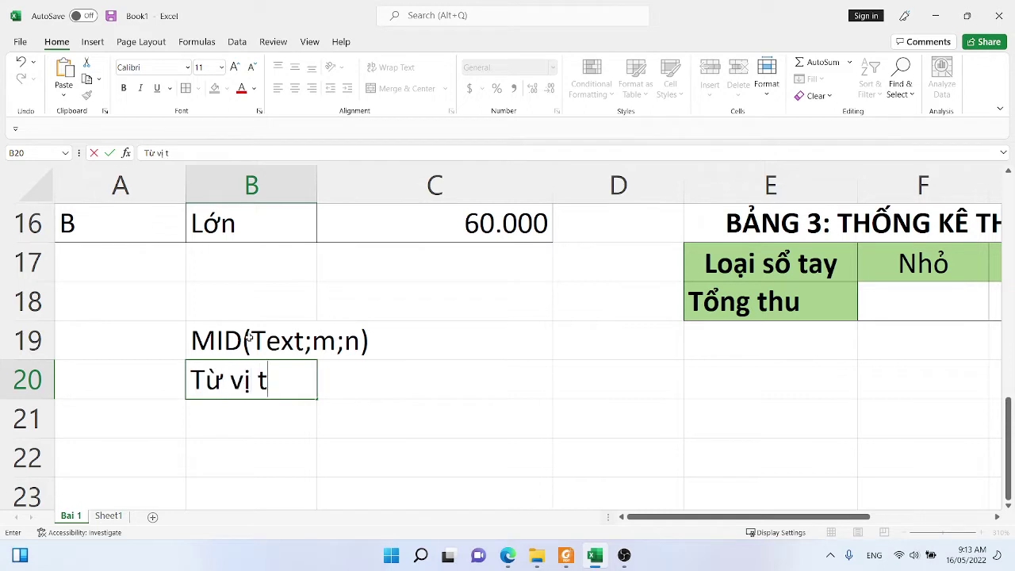
pyautogui.write('rí m laấy')
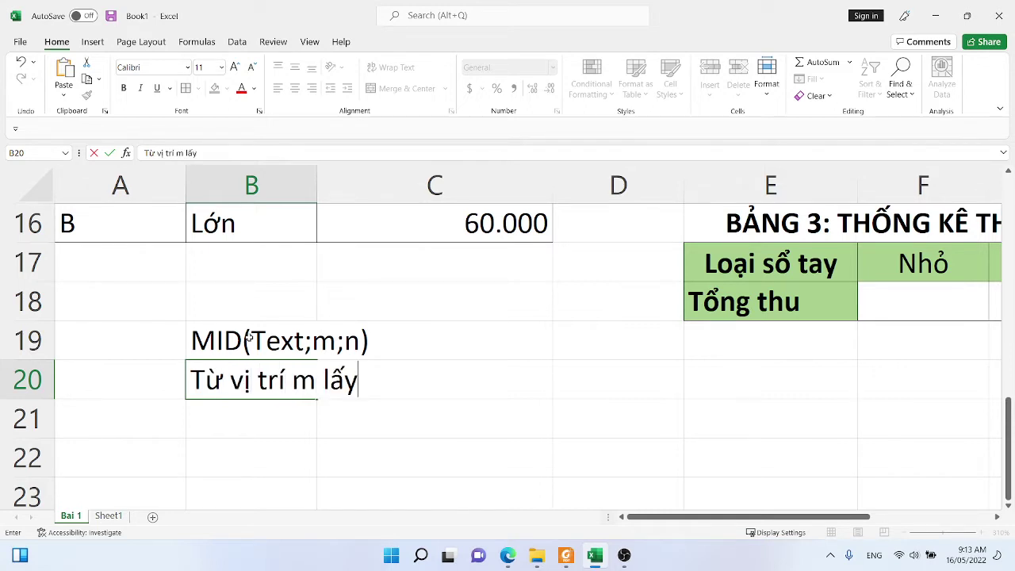
pyautogui.write(' n ký tự c')
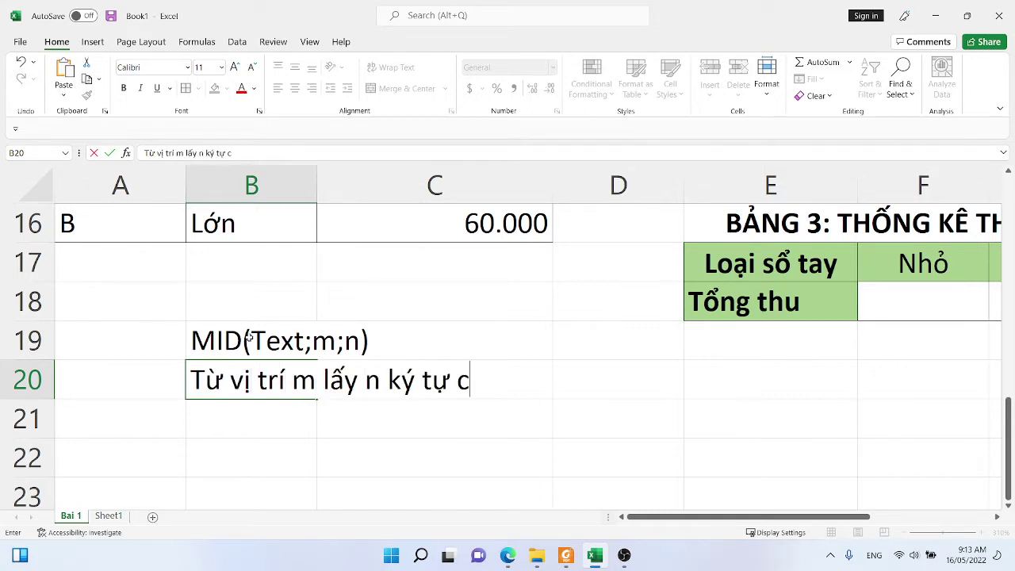
pyautogui.write('ủa Tẽt')
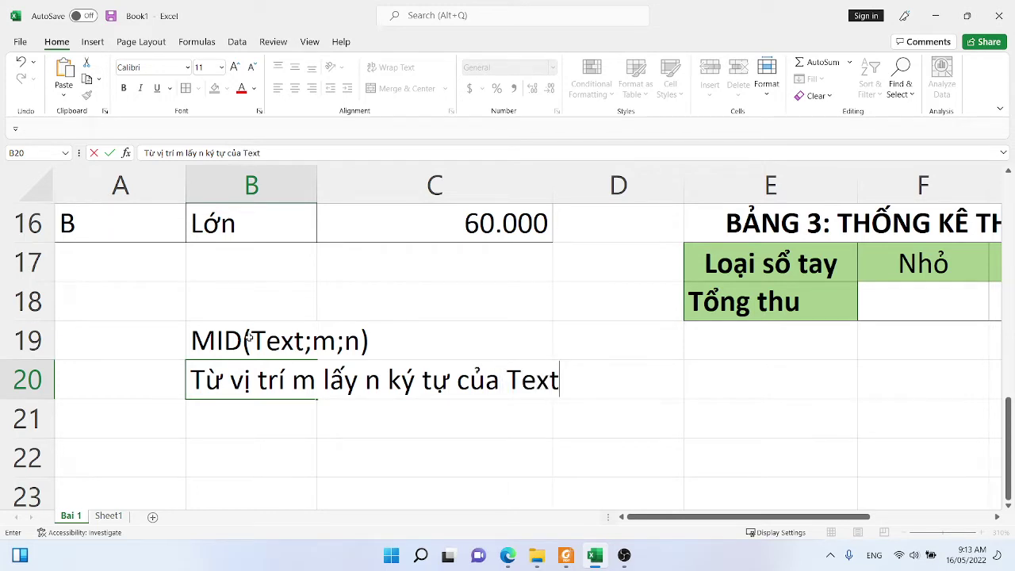
pyautogui.press('Return')
# Enter the example expression MID("Nha Trang";3;4) as text in B21 below the MID explanation
pyautogui.write('M')
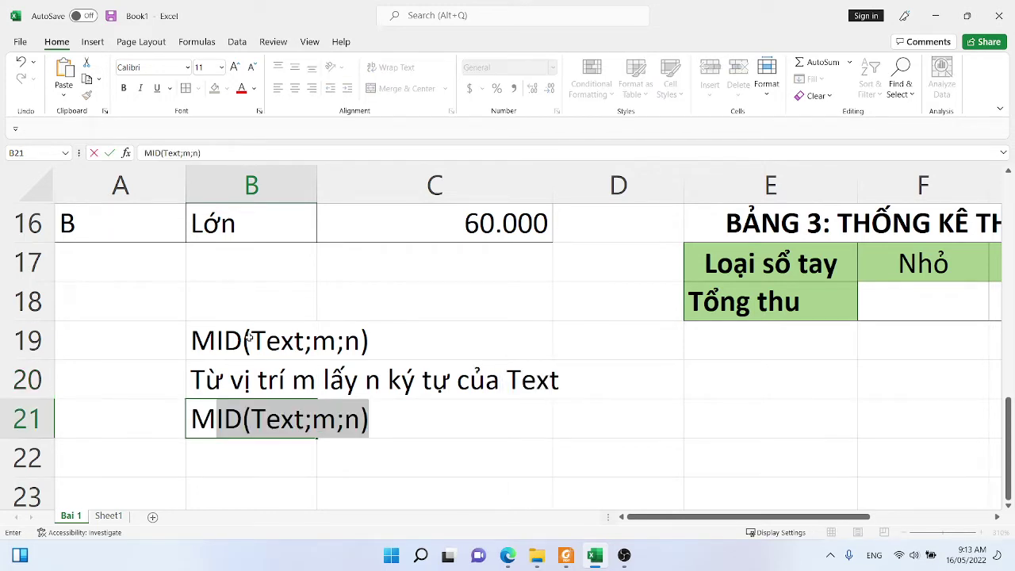
pyautogui.write('ID')
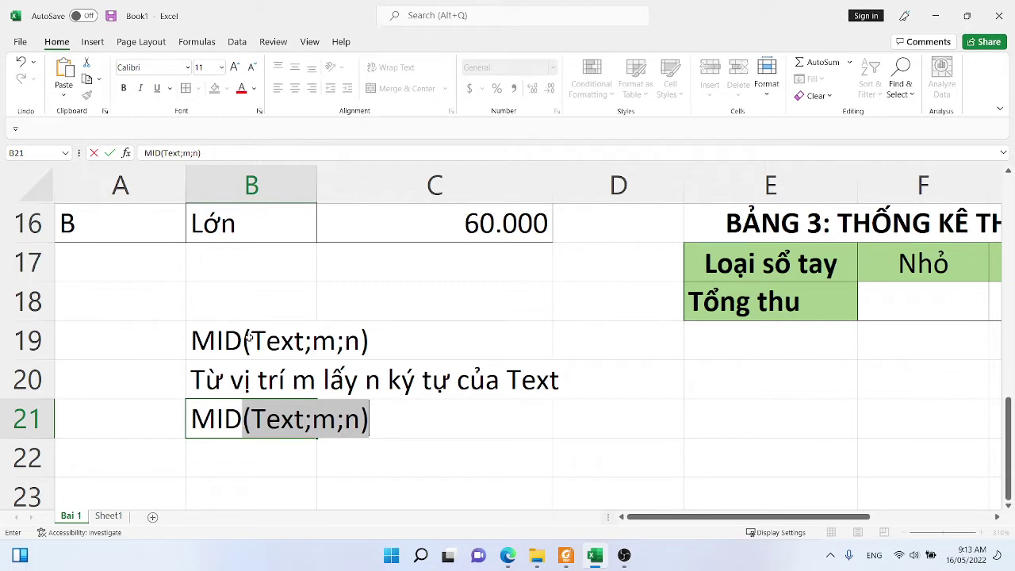
pyautogui.write('("')
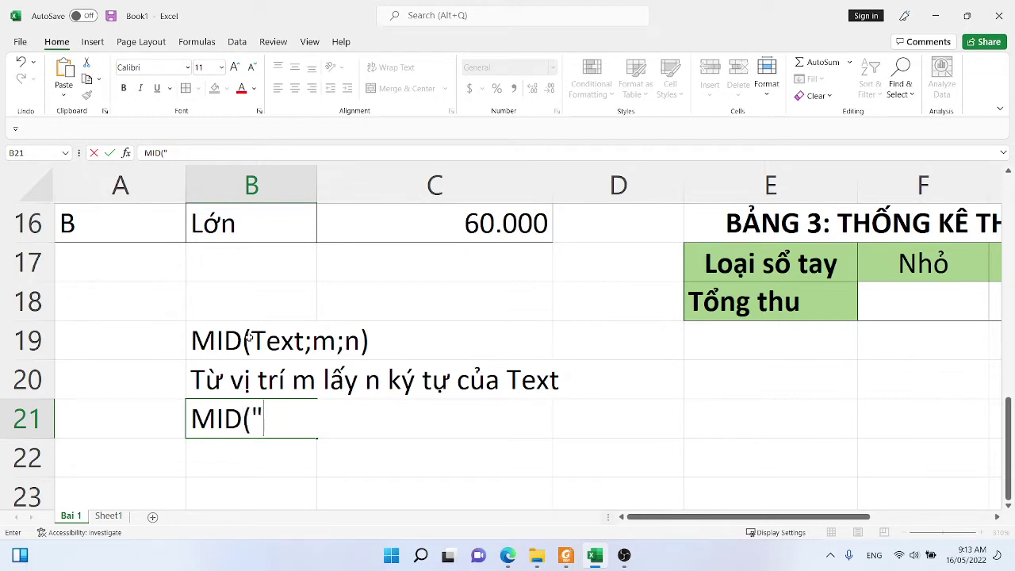
pyautogui.write('NH')
pyautogui.press('BackSpace')
pyautogui.write('ha ')
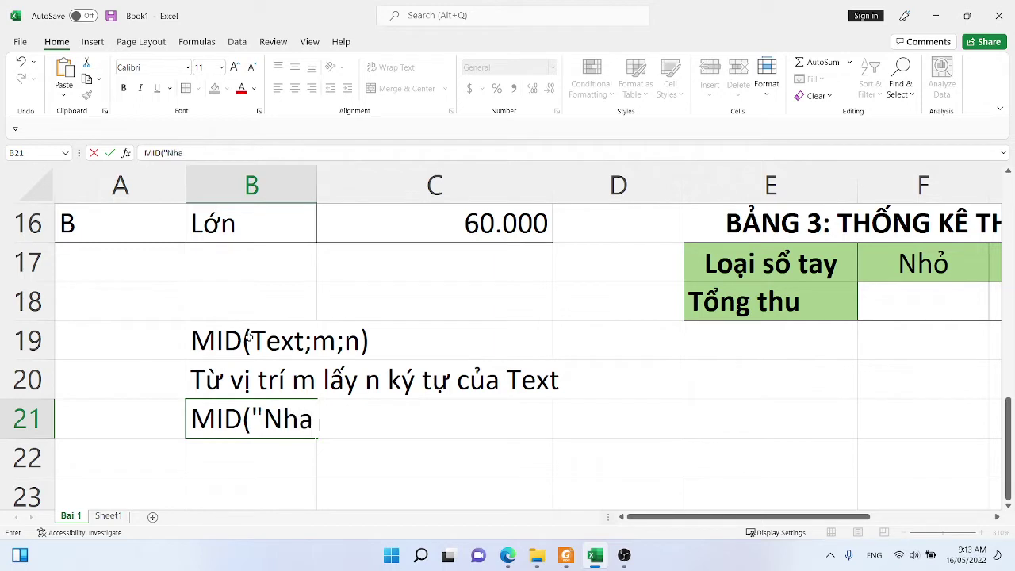
pyautogui.write('Trang";')
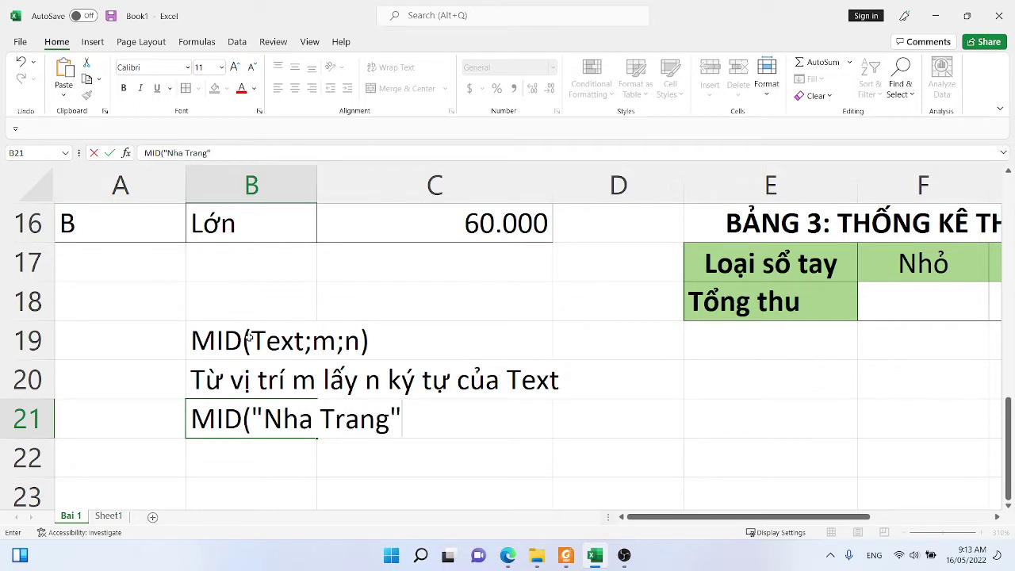
pyautogui.write('3;4)')
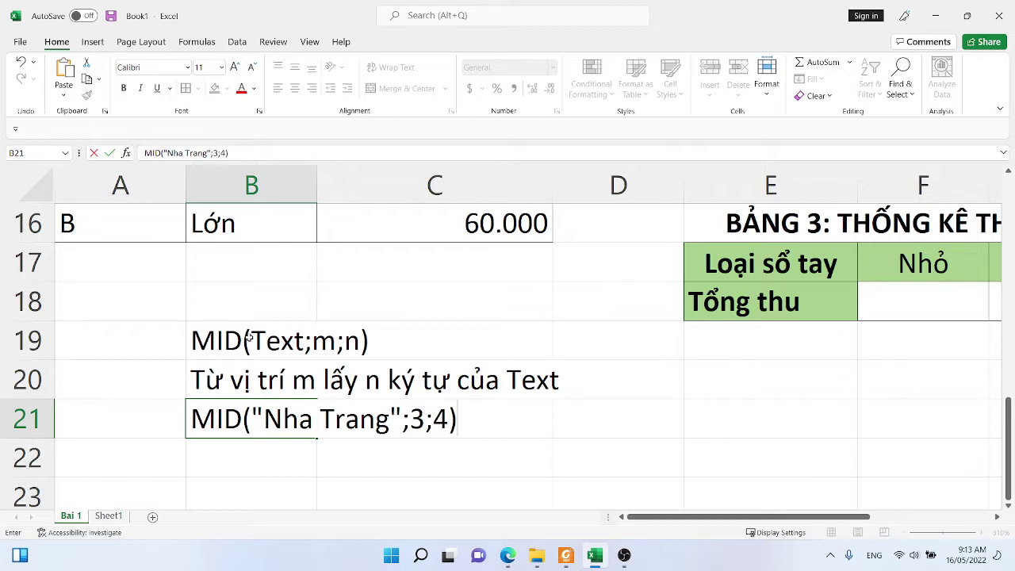
# Complete the B21 example by appending its result ="a Tr" after the MID expression, and enter it
pyautogui.write('="')
pyautogui.moveTo(299, 418); pyautogui.dragTo(314, 418)
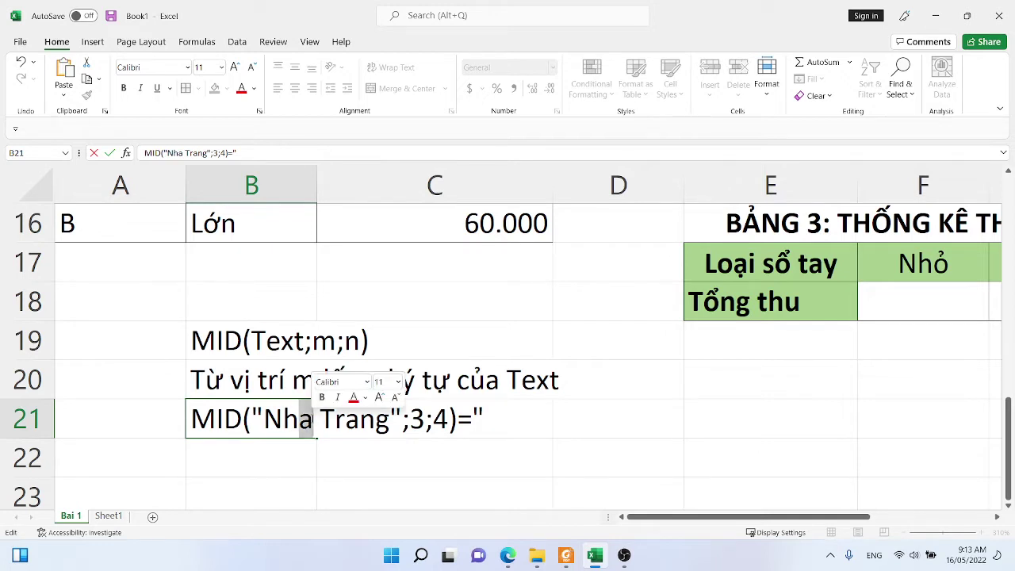
pyautogui.click(503, 420)
pyautogui.write('a')
pyautogui.click(315, 425)
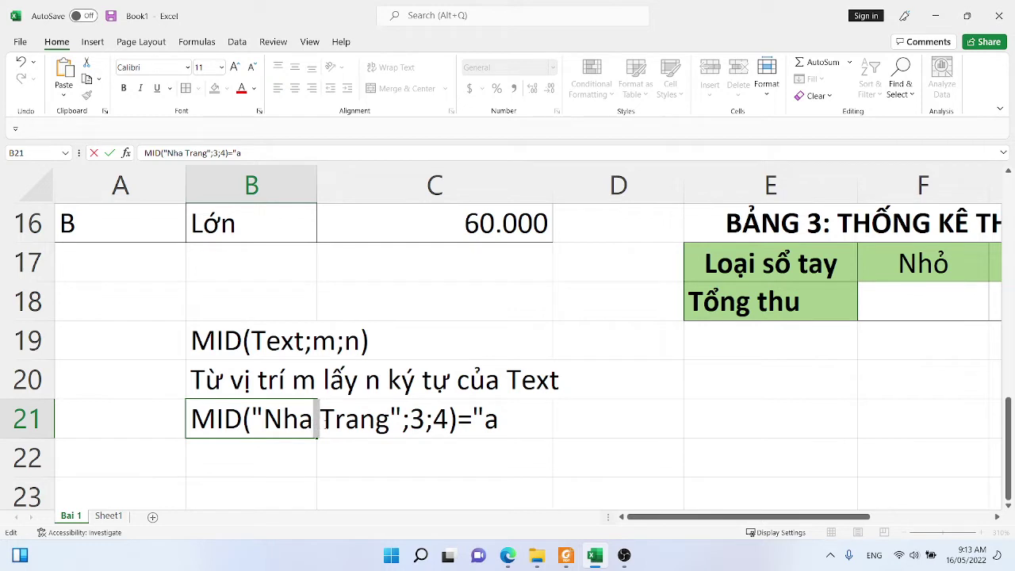
pyautogui.moveTo(319, 422)
pyautogui.mouseDown()
pyautogui.moveTo(335, 422)
pyautogui.moveTo(299, 424)
pyautogui.mouseUp()
pyautogui.hotkey('ctrl', 'c')
pyautogui.press('End')
pyautogui.hotkey('shift', 'Left')
pyautogui.hotkey('ctrl', 'v')
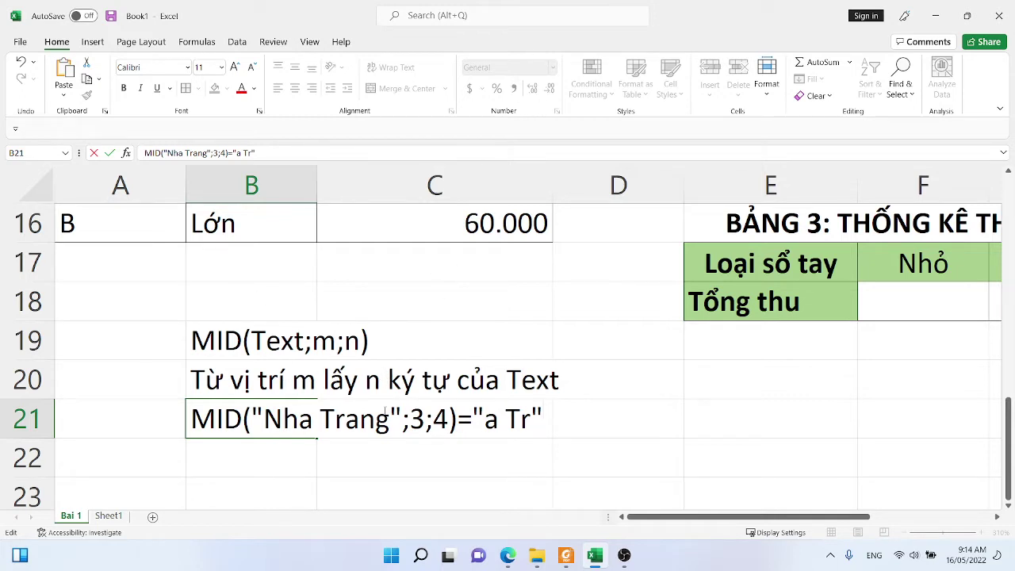
pyautogui.click(425, 490)
pyautogui.click(314, 416)
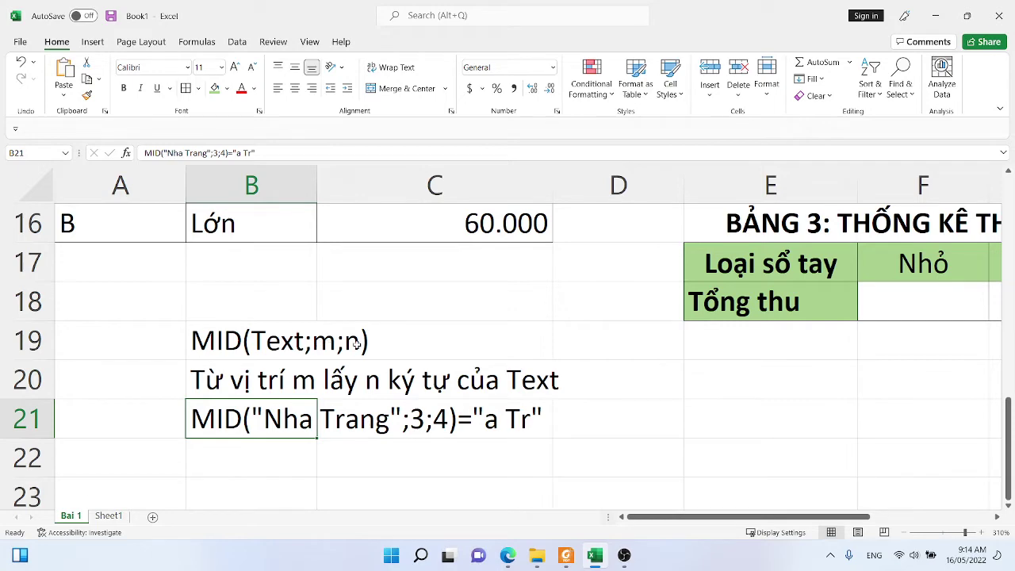
# Hide columns B through E so Mã hàng sits directly beside Giá bìa
pyautogui.scroll(4, 598, 363)
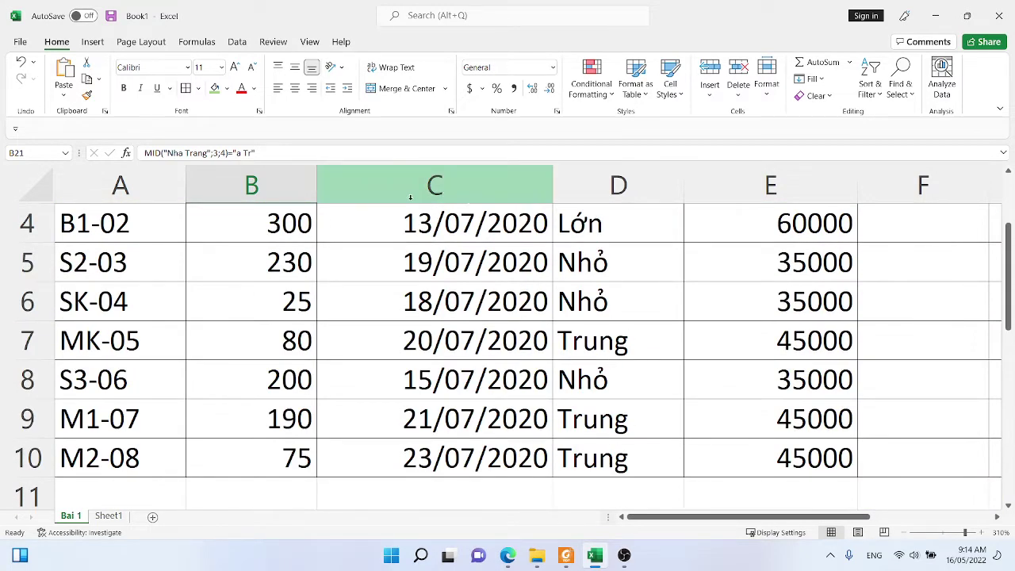
pyautogui.moveTo(377, 187); pyautogui.dragTo(716, 190)
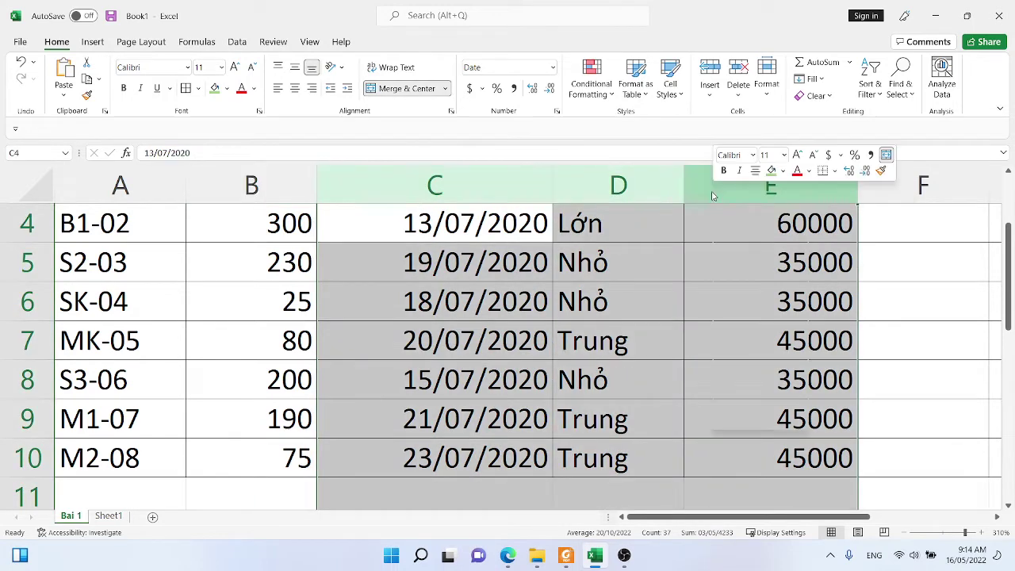
pyautogui.rightClick(713, 190)
pyautogui.click(746, 400)
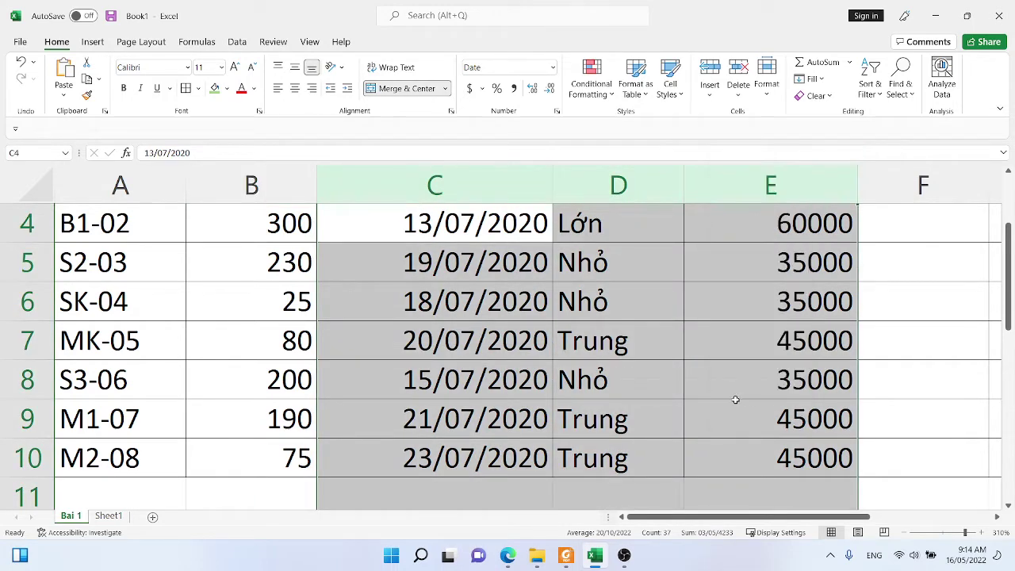
pyautogui.rightClick(284, 188)
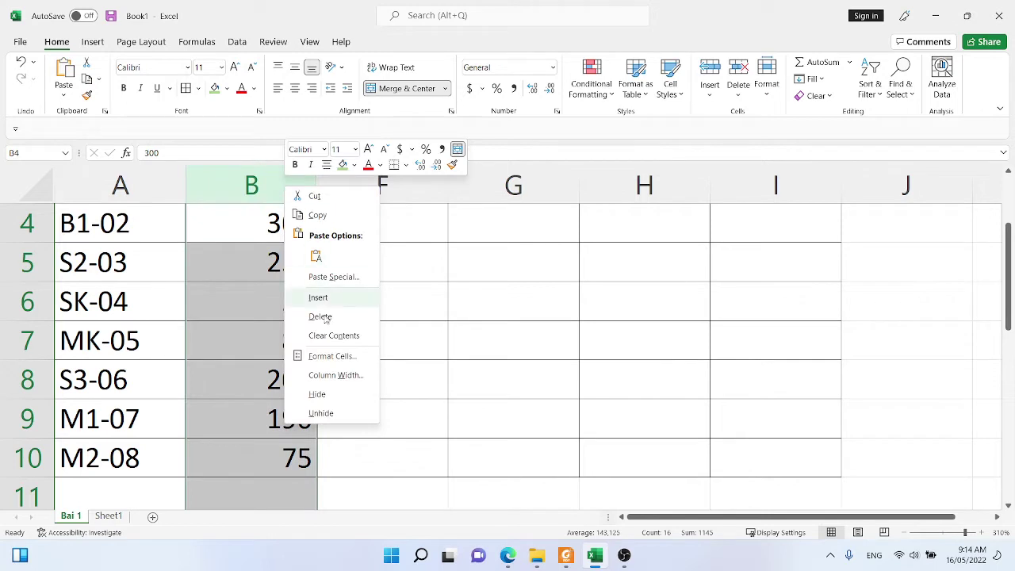
pyautogui.click(318, 394)
pyautogui.scroll(1, 242, 281)
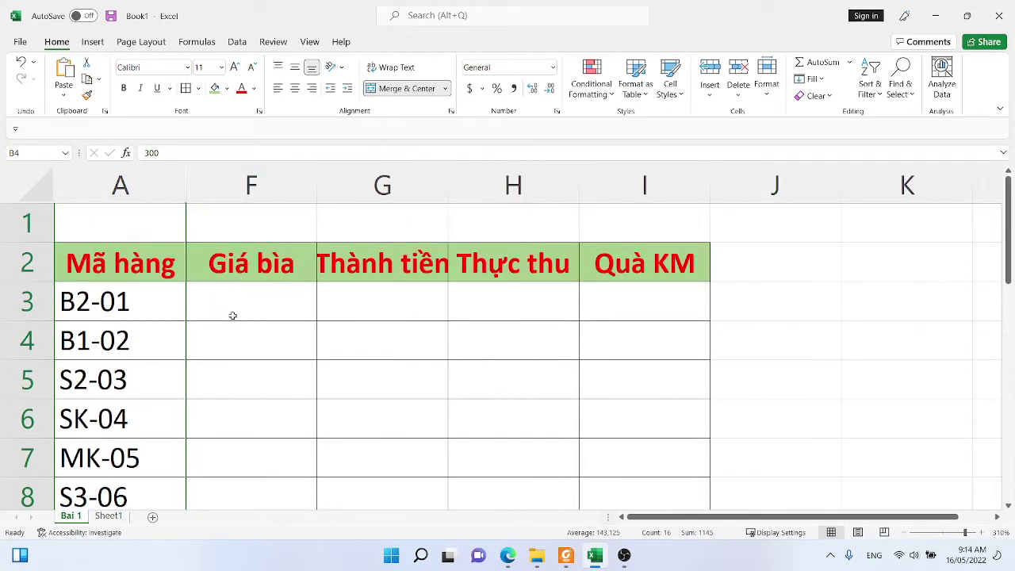
# Examine the BẢNG 2: GIÁ BÌA lookup table needed for the Giá bìa column
pyautogui.click(260, 303)
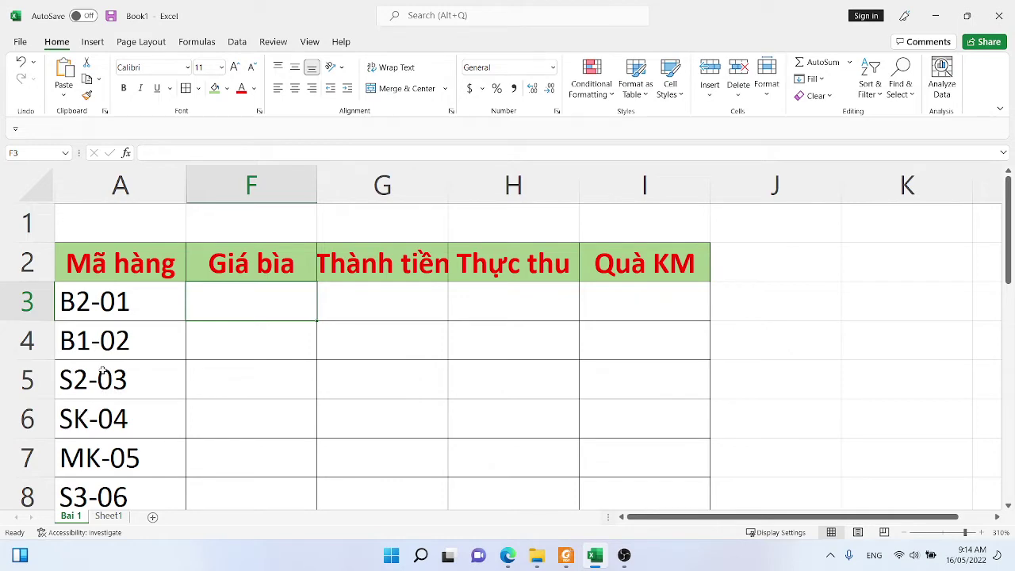
pyautogui.scroll(-5, 872, 371)
pyautogui.scroll(2, 714, 358)
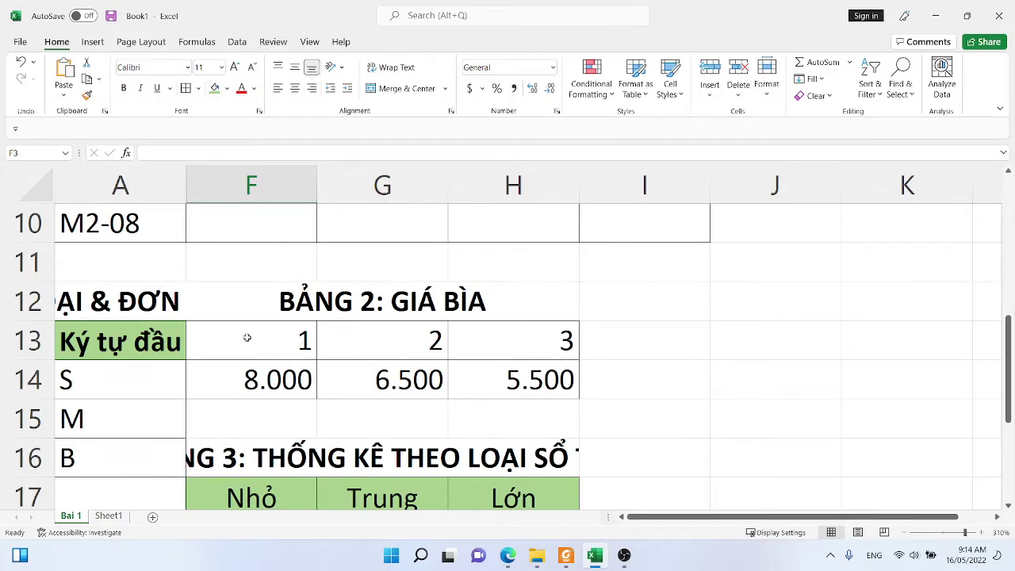
pyautogui.moveTo(119, 331); pyautogui.dragTo(498, 383)
pyautogui.scroll(3, 394, 378)
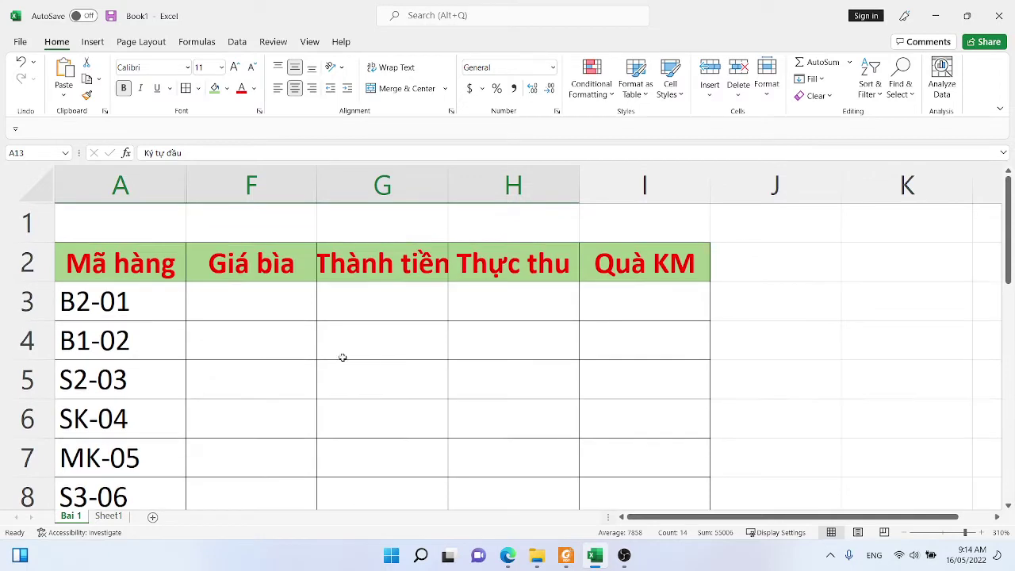
pyautogui.click(232, 287)
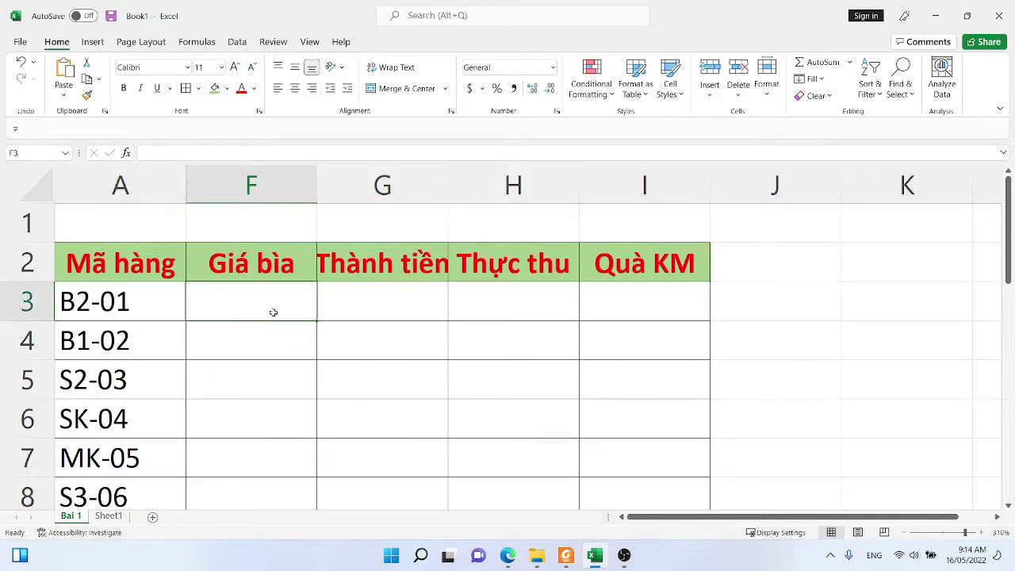
pyautogui.write('=i')
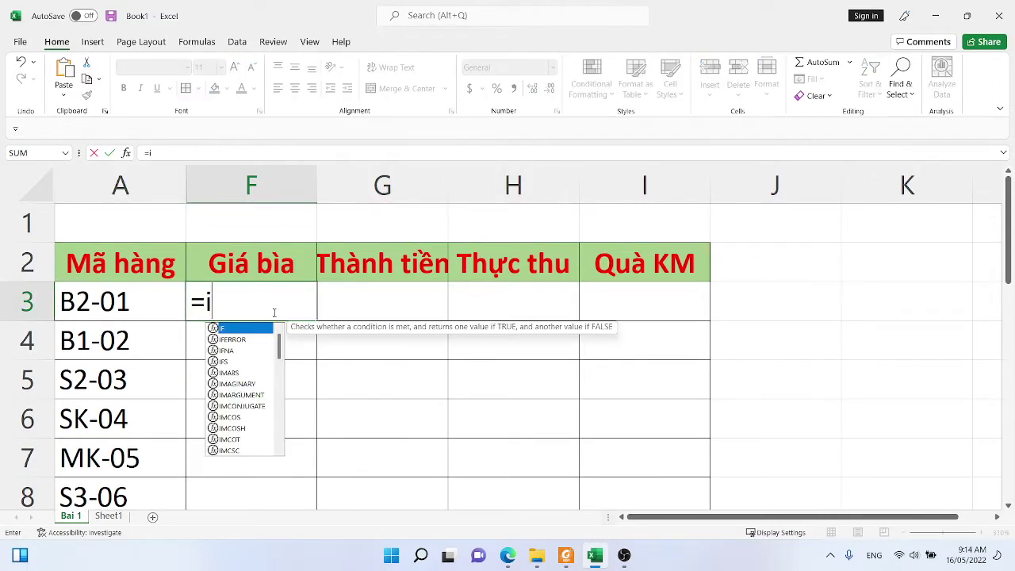
pyautogui.write('f')
pyautogui.press('BackSpace')
pyautogui.press('BackSpace')
pyautogui.press('BackSpace')
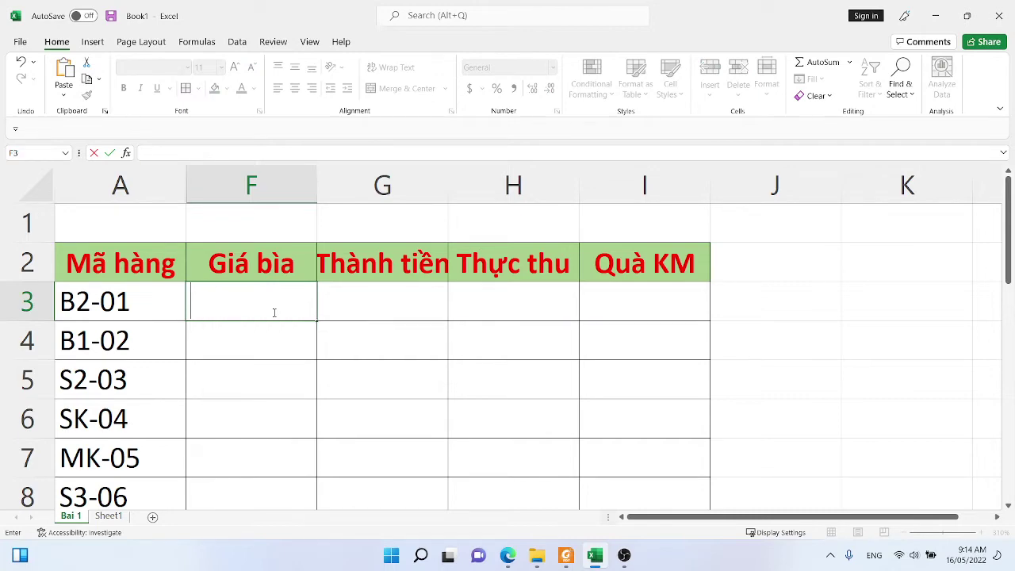
pyautogui.click(362, 369)
# Begin the Giá bìa formula in F3 with =if(mid(A3;2;1)="K";0; so code K returns 0
pyautogui.scroll(5, 363, 351)
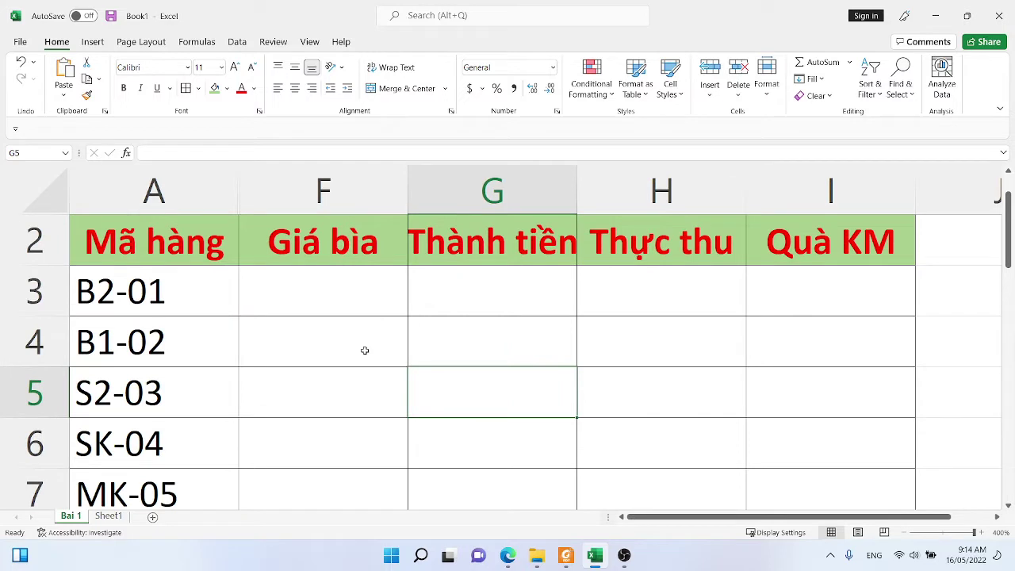
pyautogui.click(341, 304)
pyautogui.write('=')
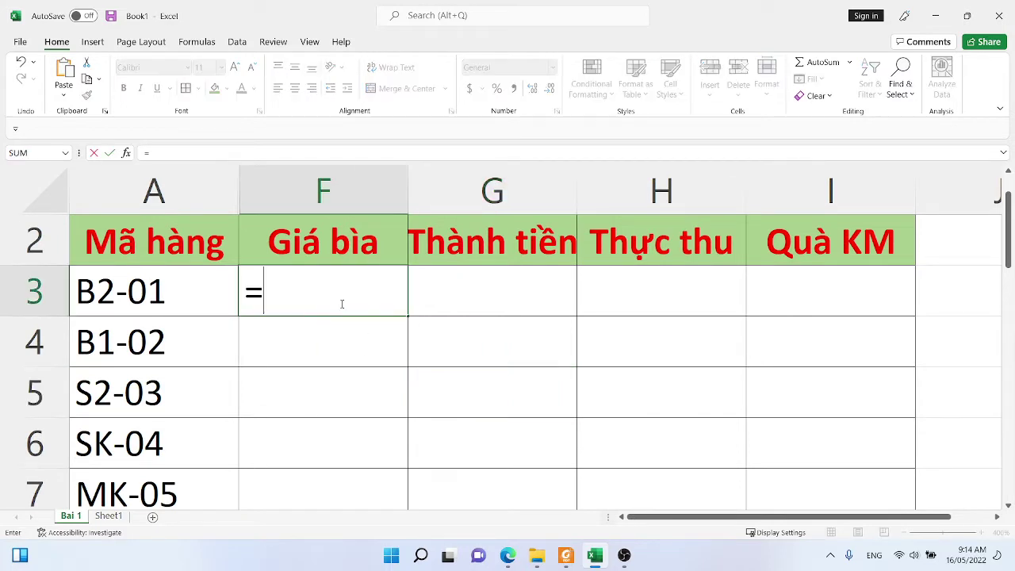
pyautogui.write('if(')
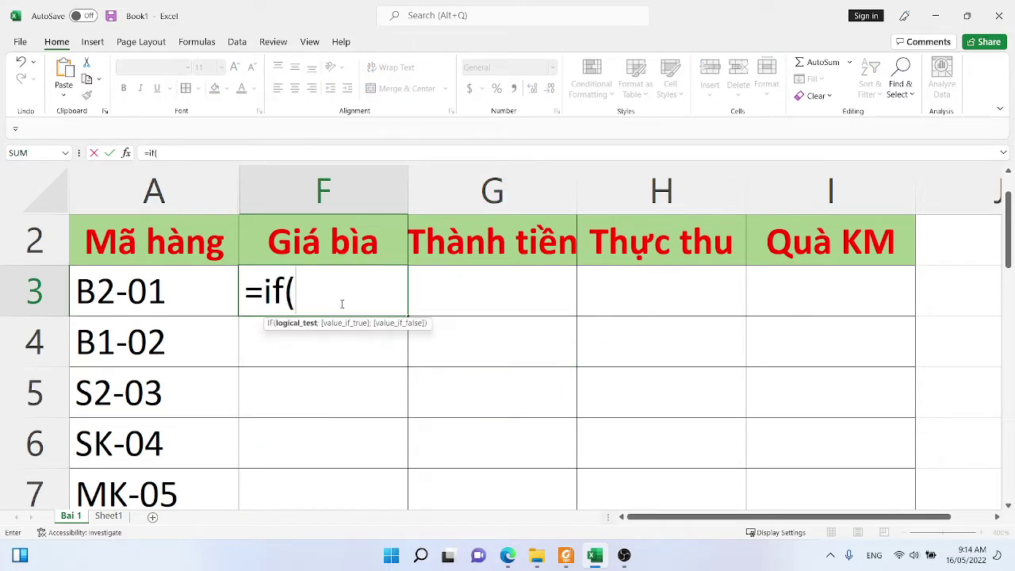
pyautogui.write('mid(')
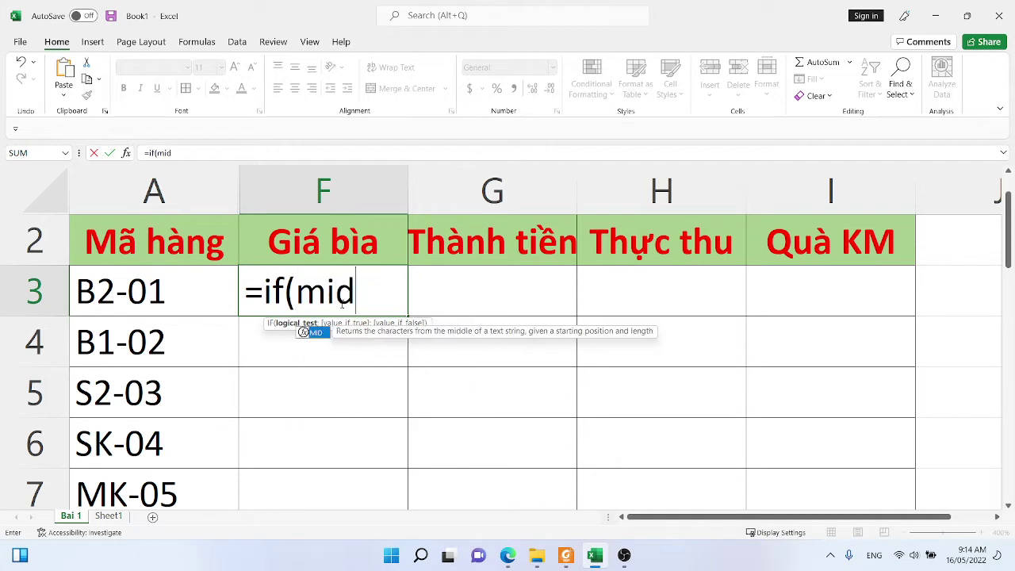
pyautogui.click(197, 286)
pyautogui.write(';2;1)')
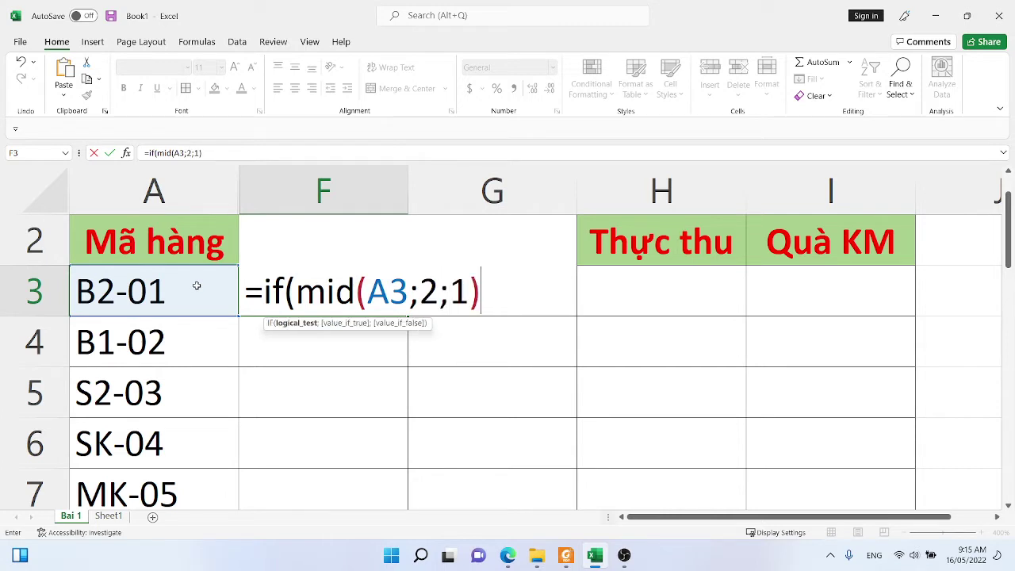
pyautogui.write('="K')
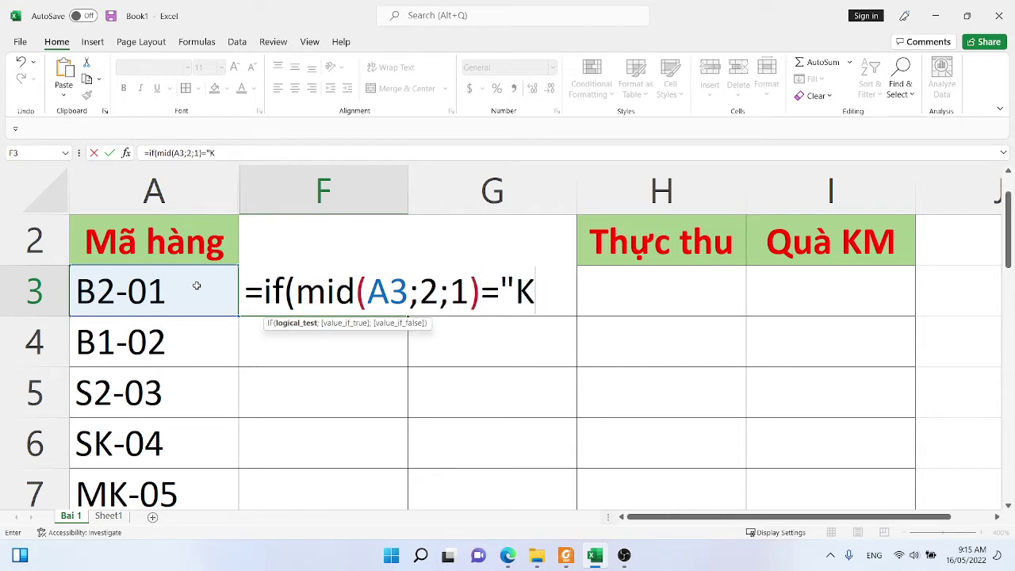
pyautogui.write('";')
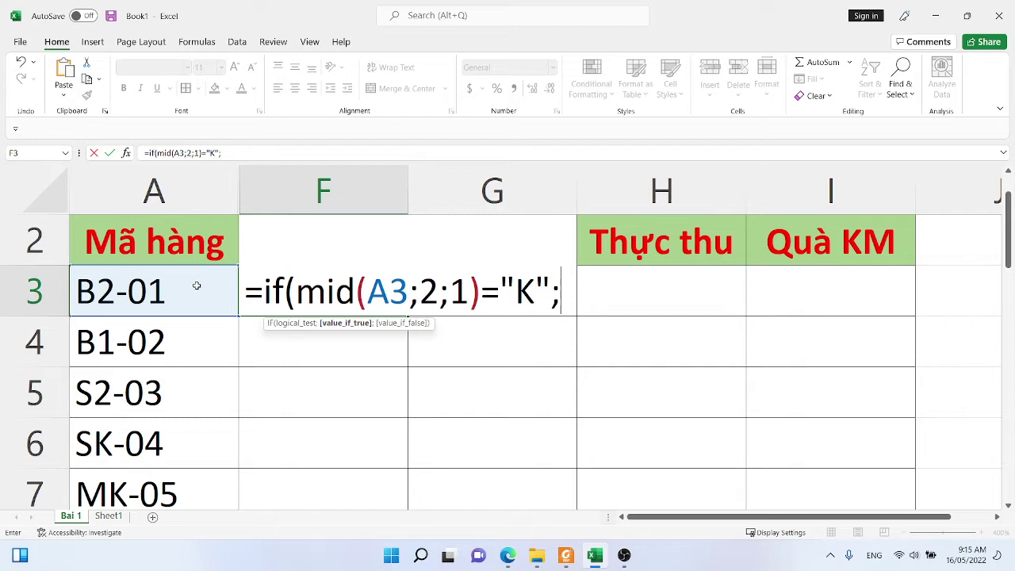
pyautogui.write('0')
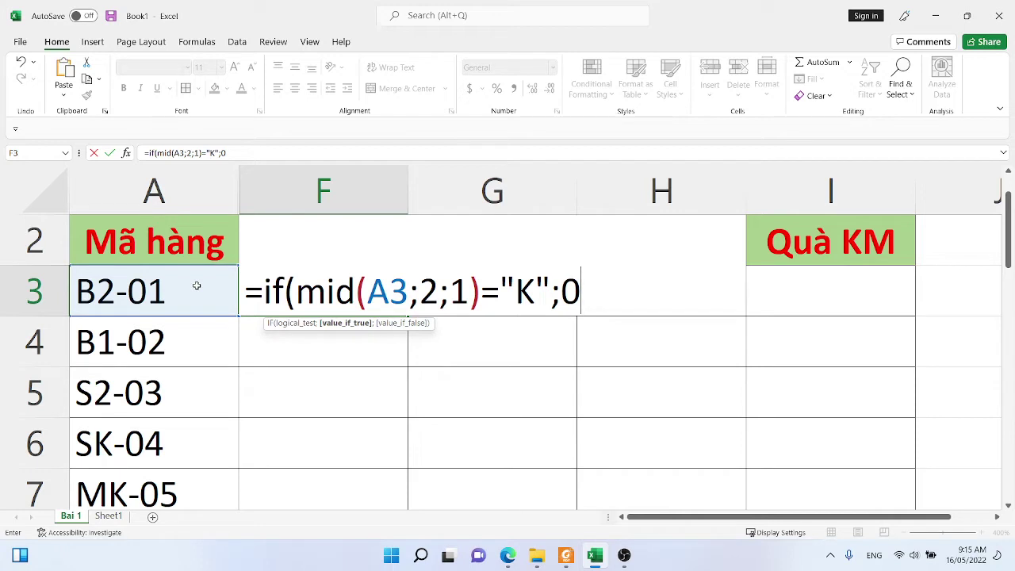
pyautogui.write(';')
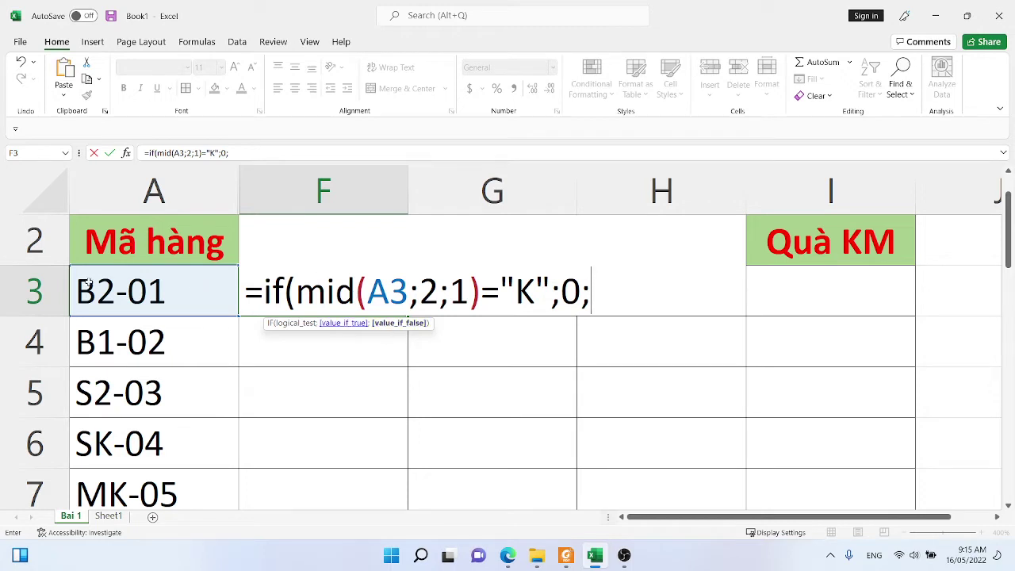
# Continue the F3 formula by opening a nested HLOOKUP( as the IF function's value-if-false argument
pyautogui.scroll(-5, 460, 336)
pyautogui.scroll(5, 535, 417)
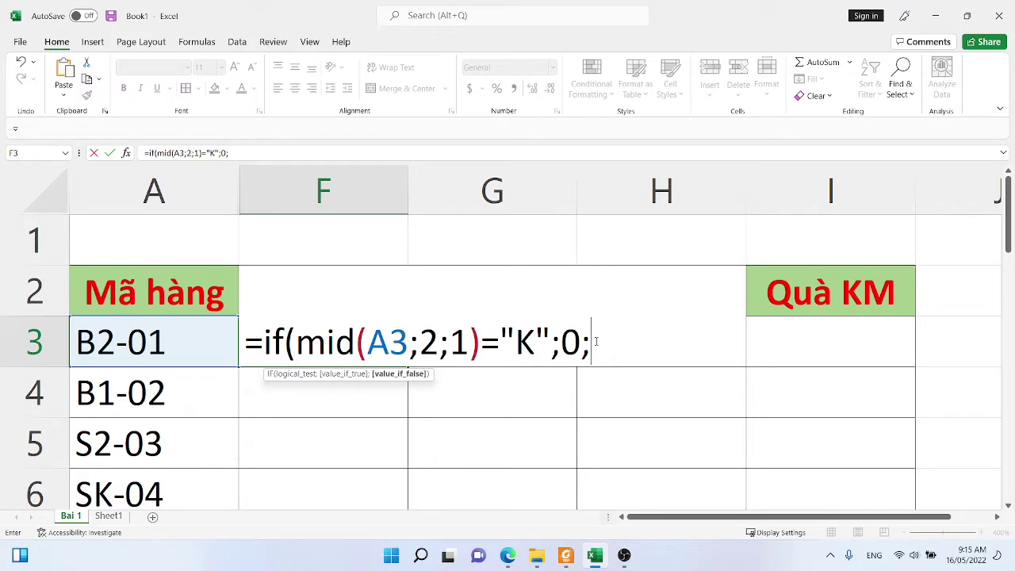
pyautogui.write('HL')
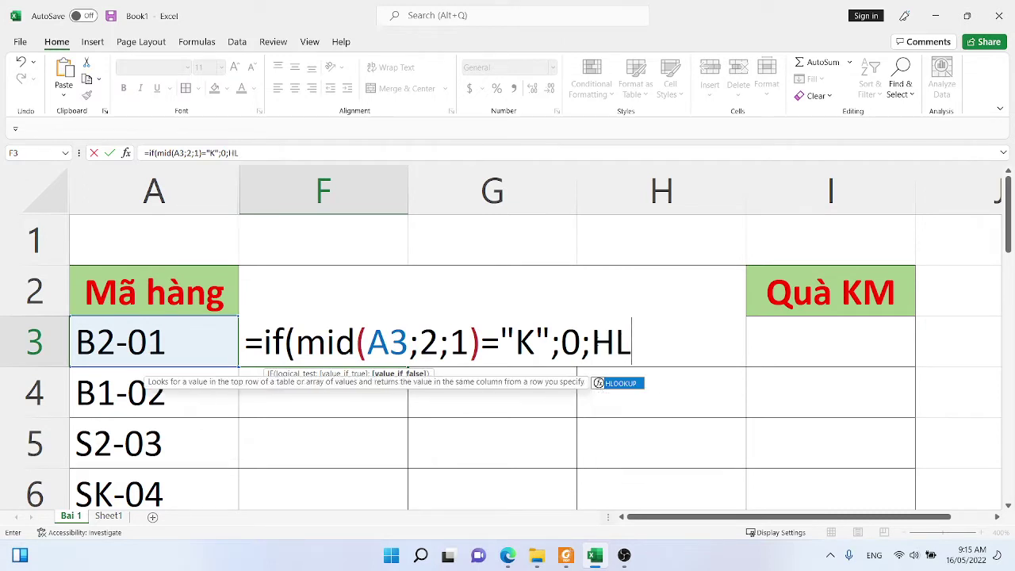
pyautogui.write('OOK(')
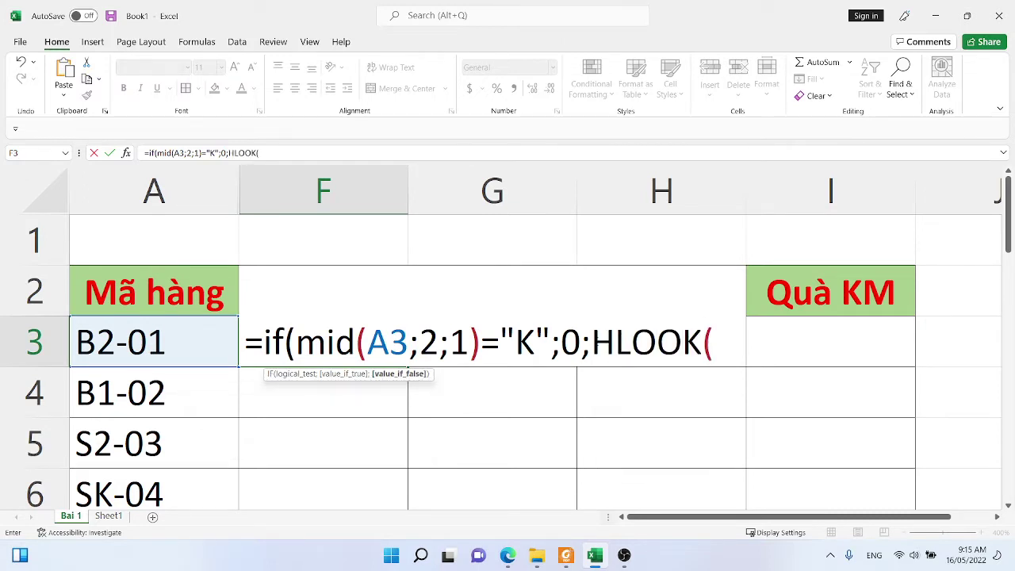
pyautogui.press('BackSpace')
pyautogui.write('UP(')
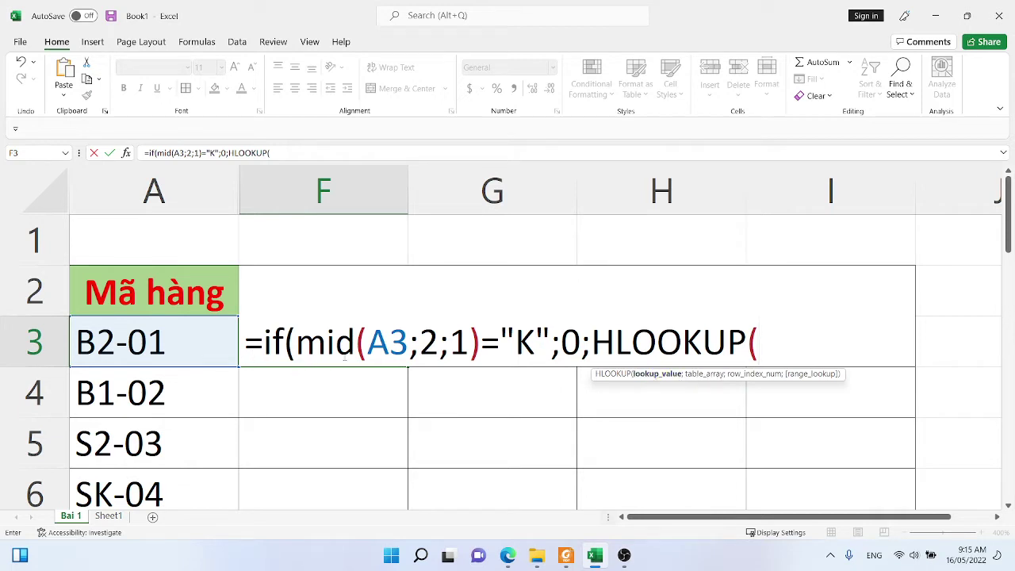
# Copy mid(A3;2;1) from the IF test and reuse it as the HLOOKUP lookup value, ending with a semicolon
pyautogui.moveTo(294, 343); pyautogui.dragTo(479, 342)
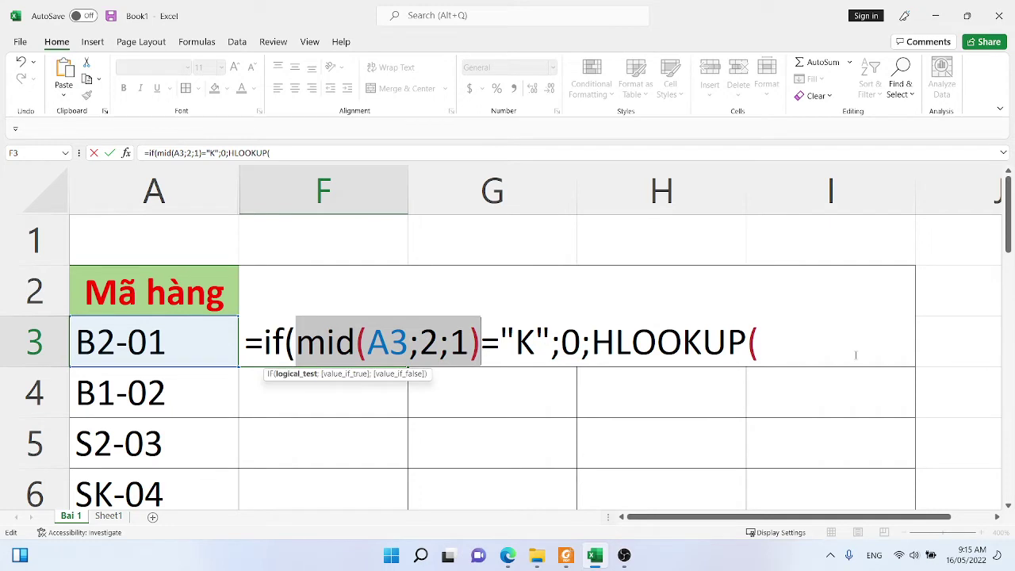
pyautogui.hotkey('ctrl', 'c')
pyautogui.click(807, 349)
pyautogui.hotkey('ctrl', 'v')
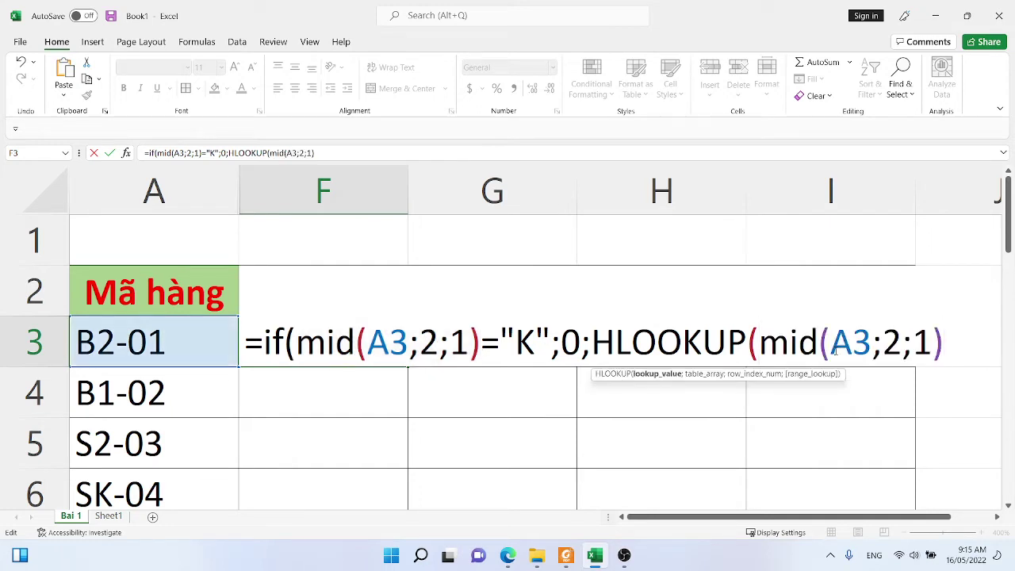
pyautogui.moveTo(759, 343); pyautogui.dragTo(935, 342)
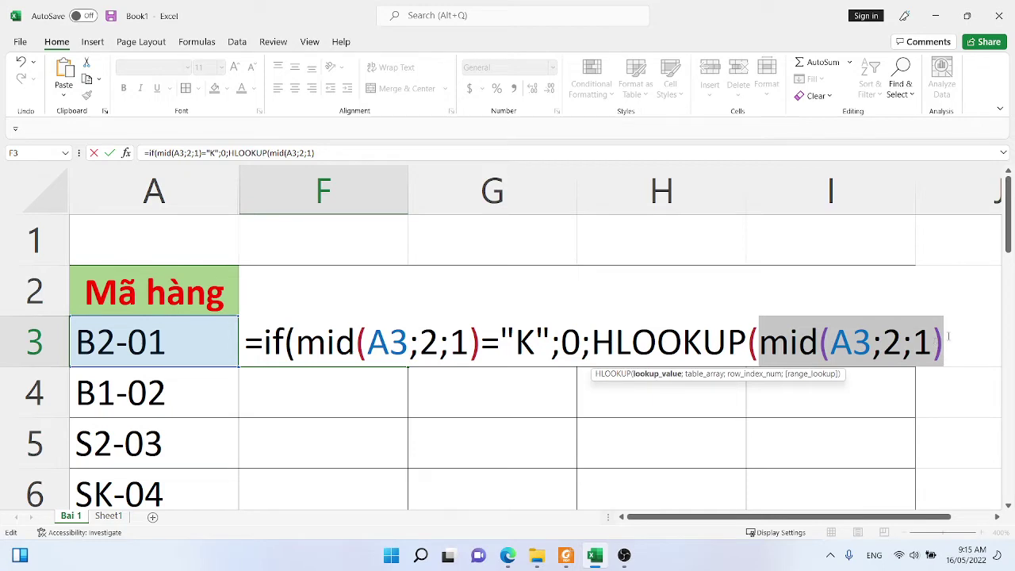
pyautogui.click(947, 336)
pyautogui.write(';')
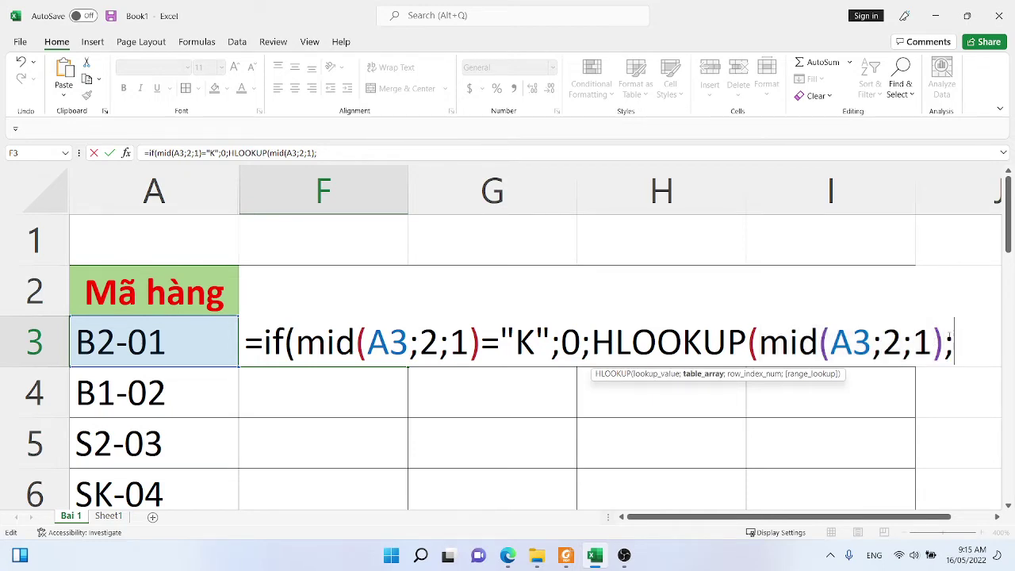
# Set the HLOOKUP table array to the BẢNG 2: GIÁ BÌA range as the absolute reference $F$13:$H$14
pyautogui.scroll(-4, 480, 396)
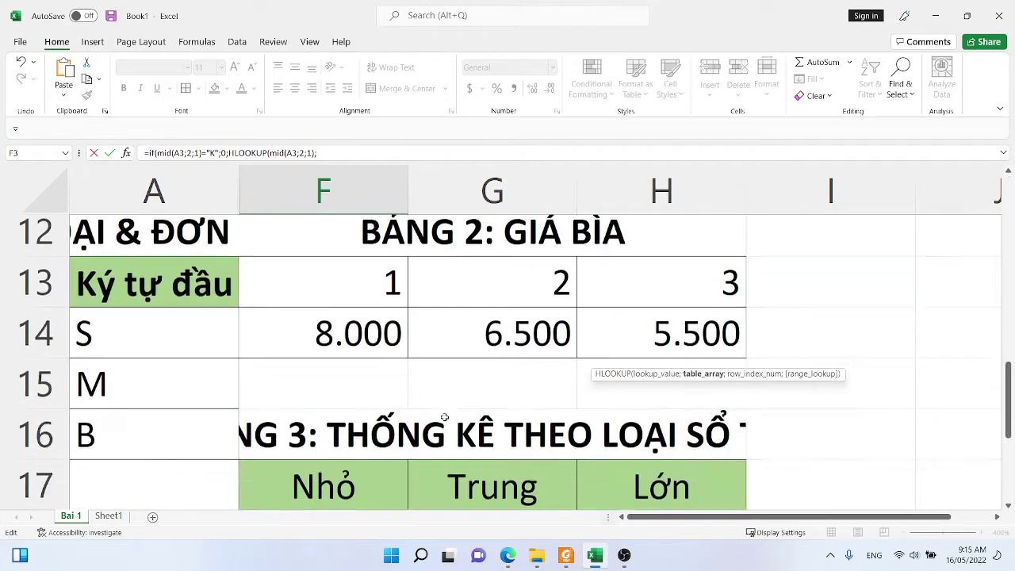
pyautogui.moveTo(330, 244); pyautogui.dragTo(666, 292)
pyautogui.press('F4')
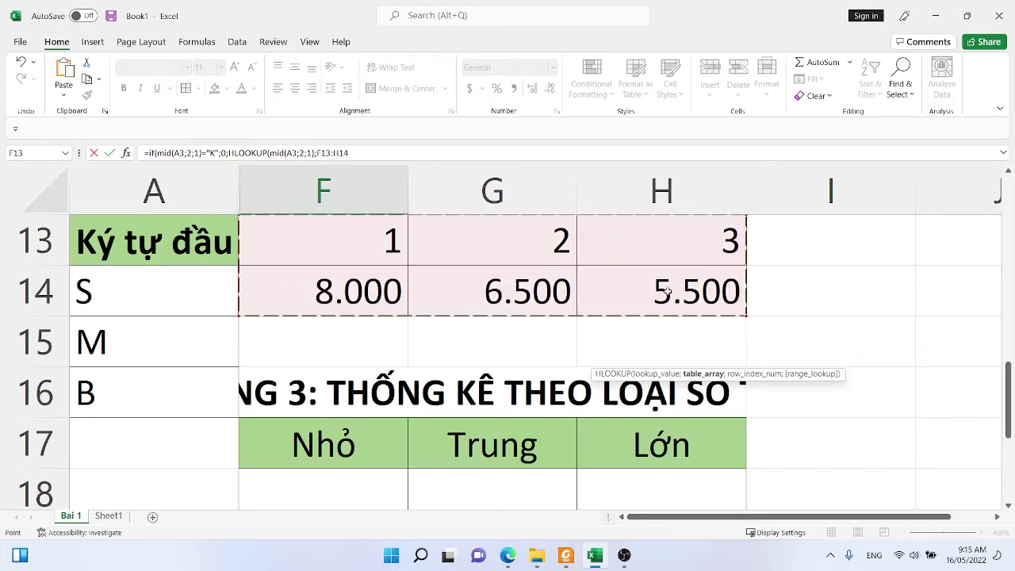
pyautogui.scroll(4, 666, 291)
pyautogui.write(';')
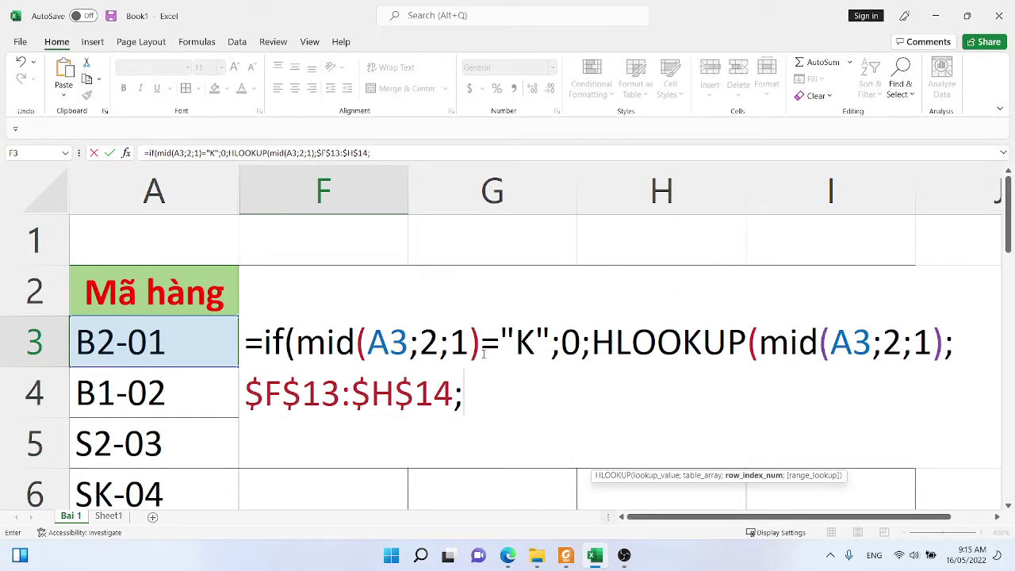
# Finish the HLOOKUP with row index 2 and exact match 0, and enter the formula in F3
pyautogui.scroll(-4, 507, 343)
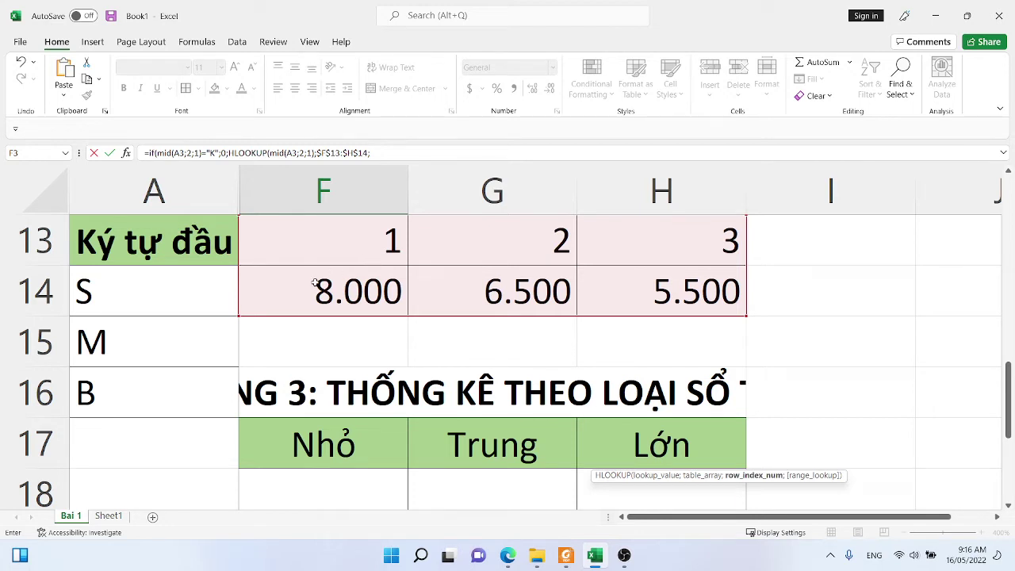
pyautogui.scroll(4, 479, 239)
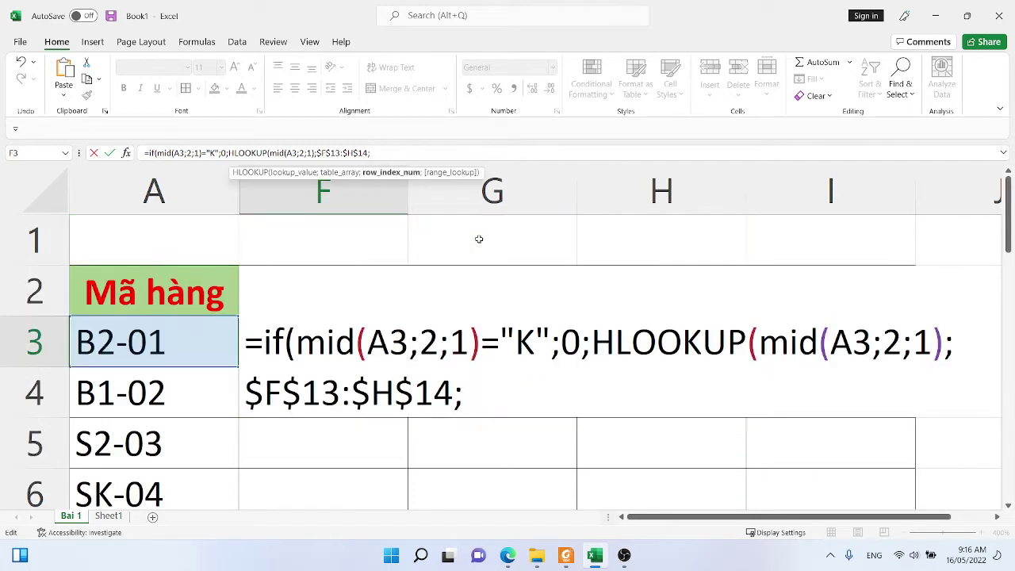
pyautogui.write('2;0)')
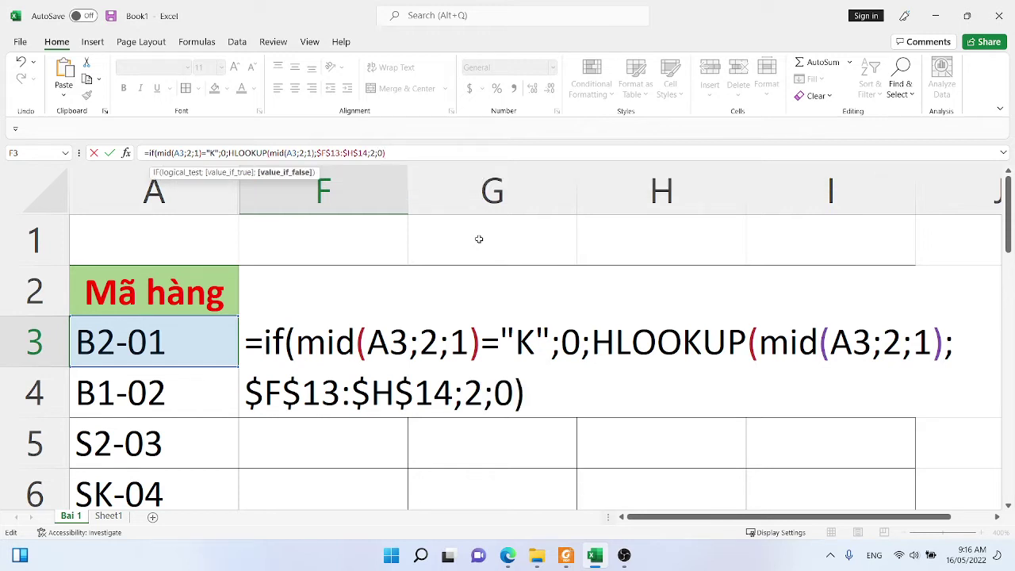
pyautogui.press('Return')
pyautogui.press('Return')
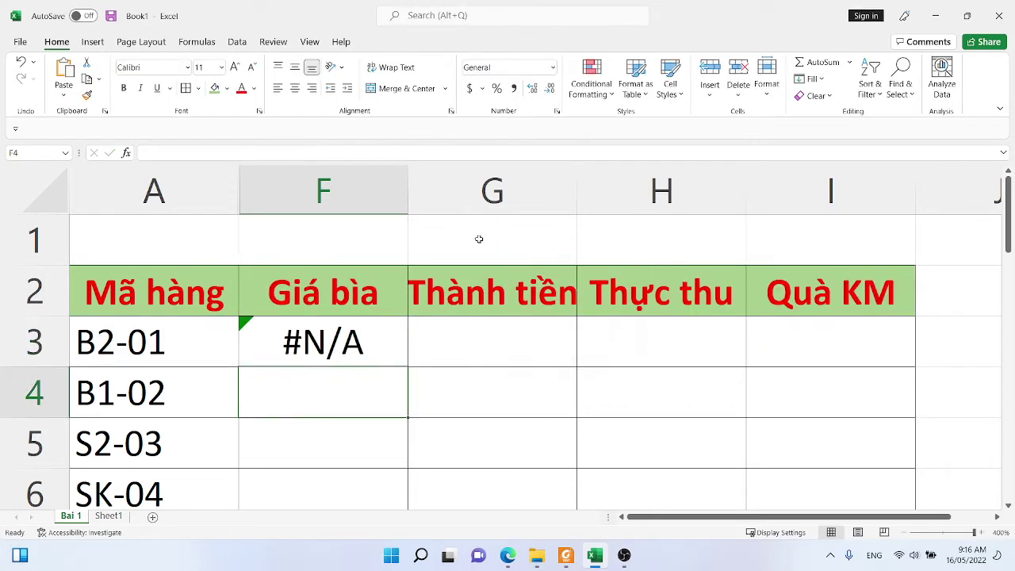
# Reopen the F3 formula and review its arguments and closing parentheses without changing it
pyautogui.click(325, 352)
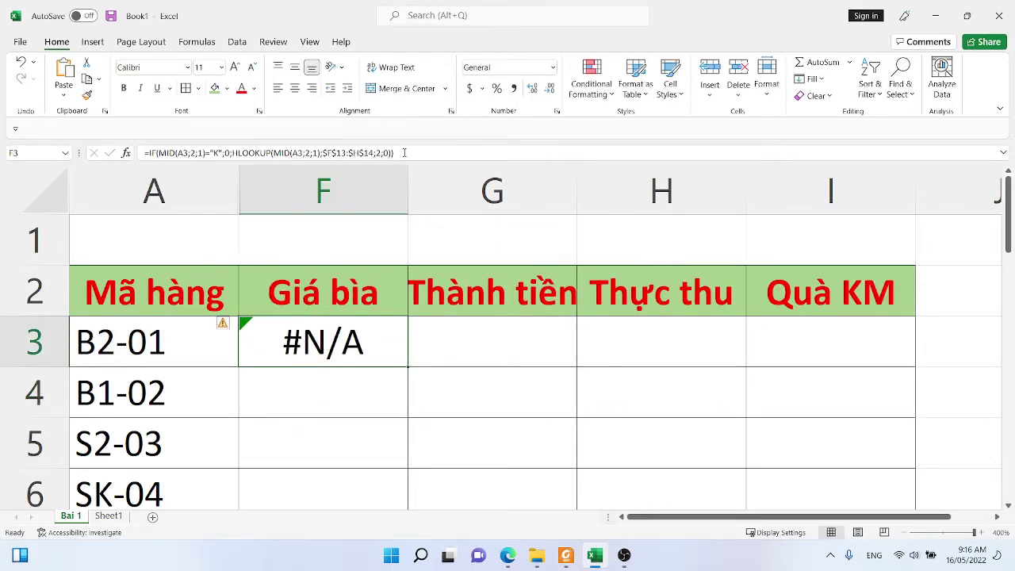
pyautogui.press('F2')
pyautogui.click(335, 349)
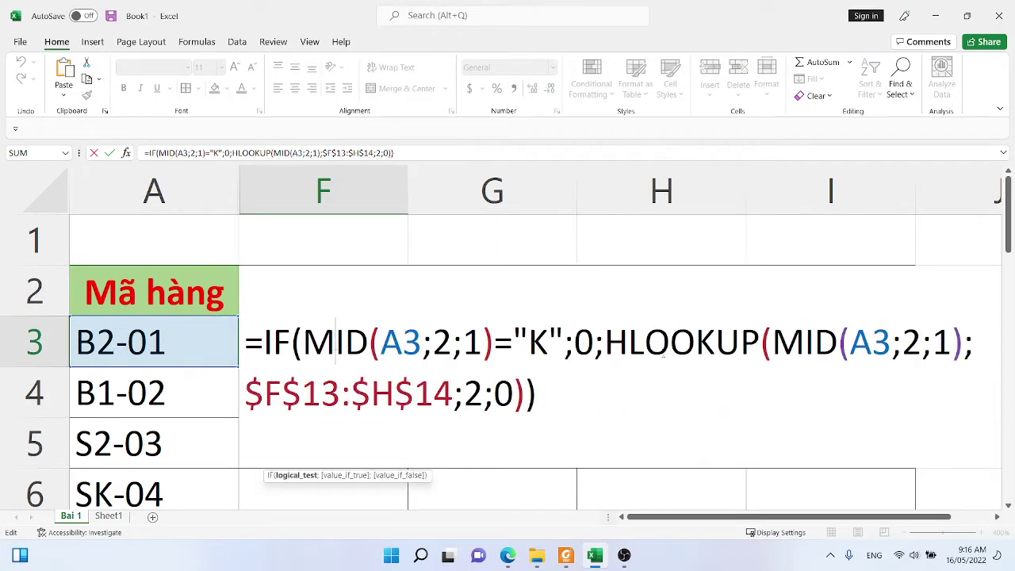
pyautogui.click(591, 392)
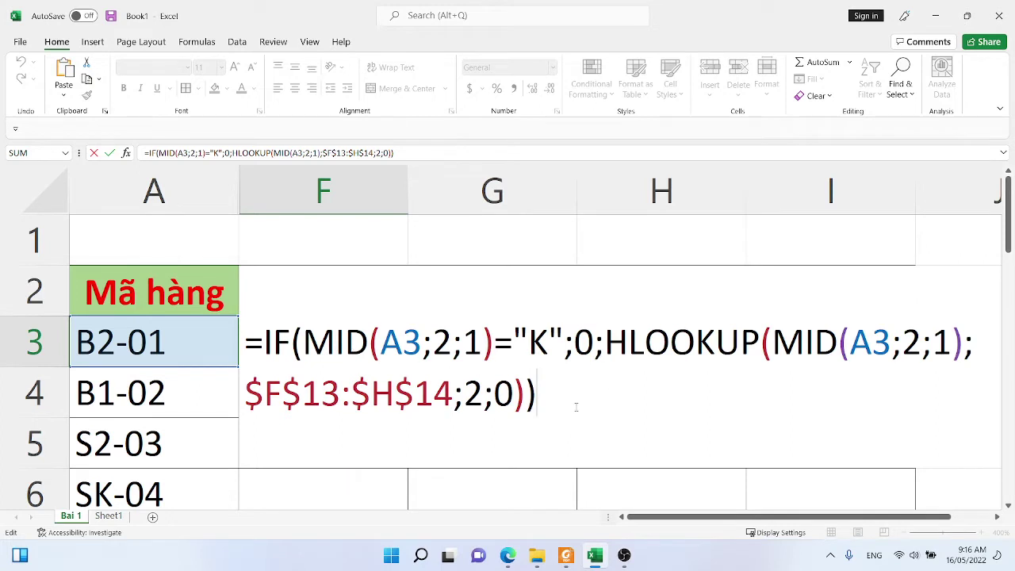
pyautogui.press('Left')
pyautogui.press('Left')
pyautogui.press('Right')
pyautogui.press('Right')
pyautogui.press('Return')
# Fill the Giá bìa formula from F3 down to F10
pyautogui.click(373, 330)
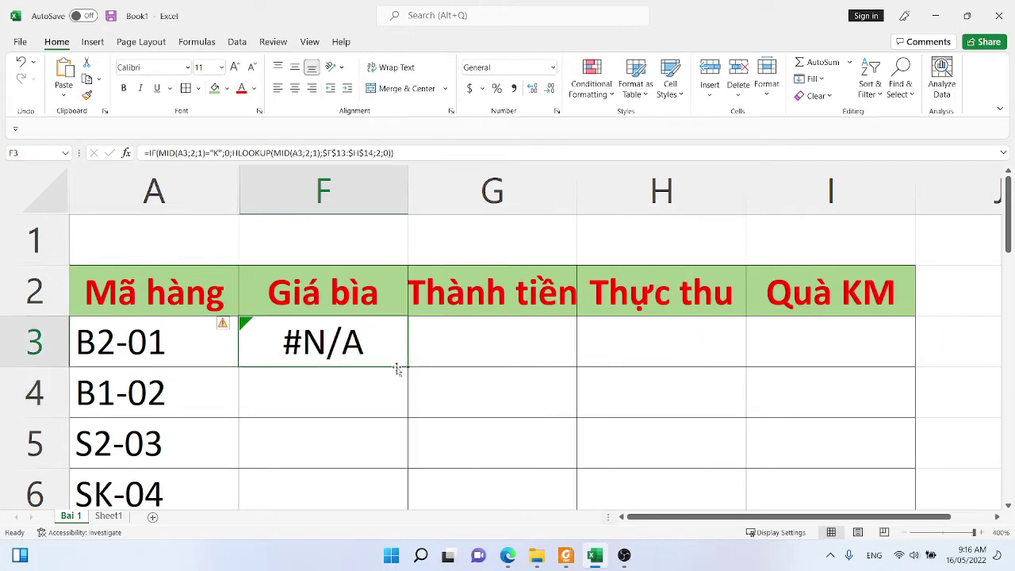
pyautogui.doubleClick(398, 367)
pyautogui.scroll(-2, 358, 319)
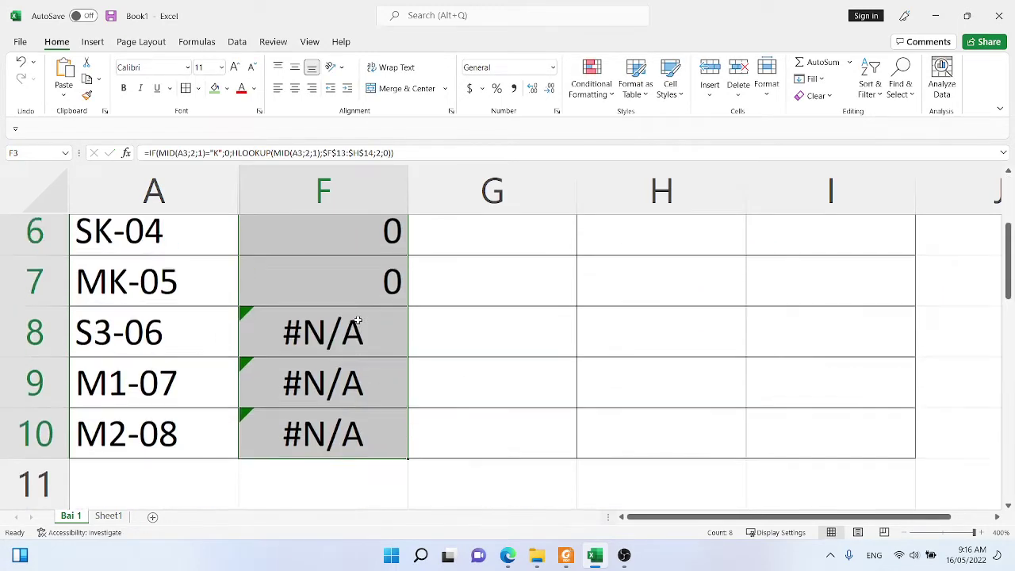
# Compare the item codes SK-04 and MK-05 with their Giá bìa results in rows 6 and 7
pyautogui.scroll(1, 359, 320)
pyautogui.click(121, 349)
pyautogui.click(109, 386)
pyautogui.click(106, 342)
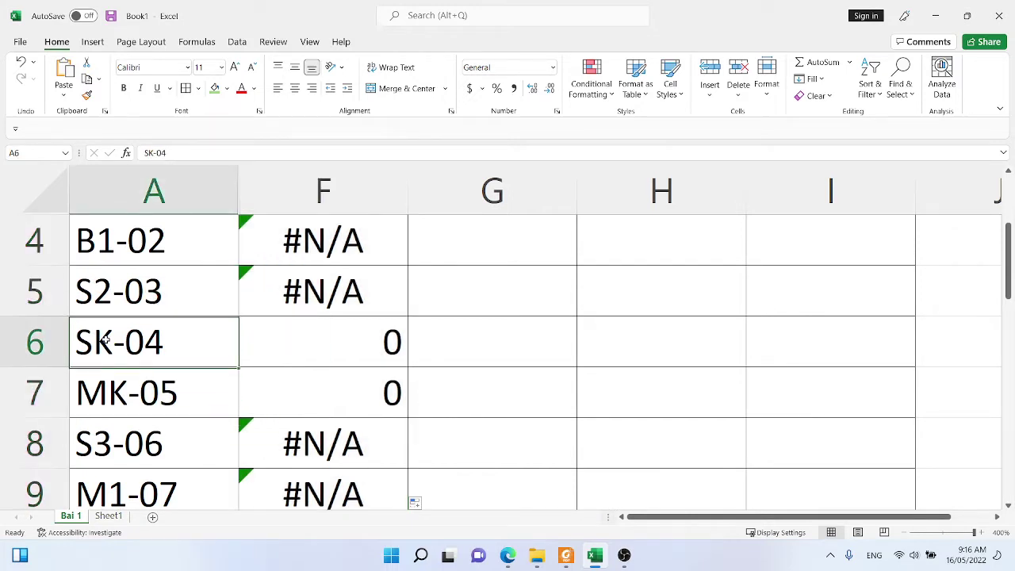
pyautogui.click(260, 335)
pyautogui.click(306, 392)
pyautogui.scroll(1, 329, 370)
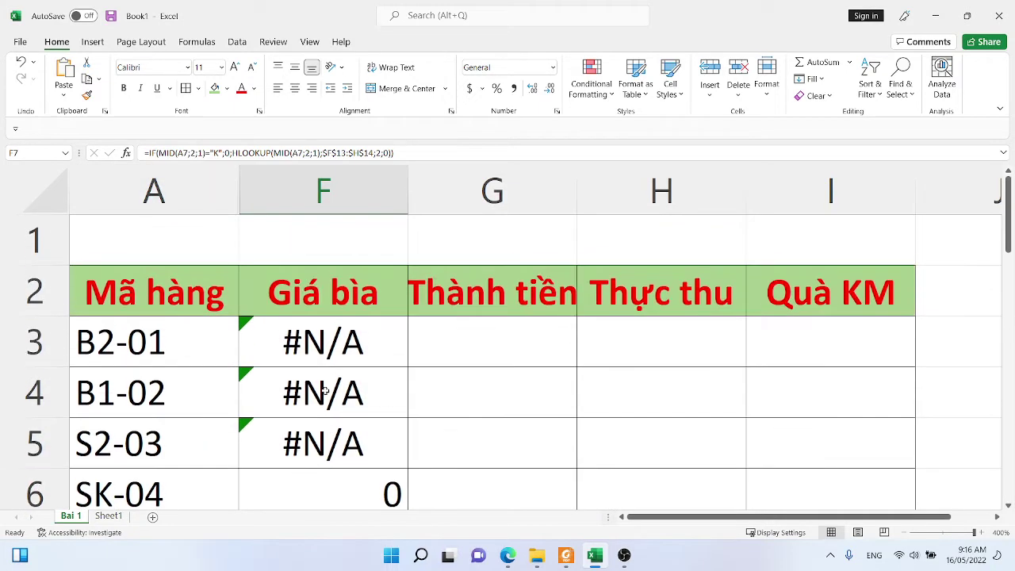
# Inspect the HLOOKUP and its MID lookup value in the F3 formula, leaving the formula unedited
pyautogui.click(323, 343)
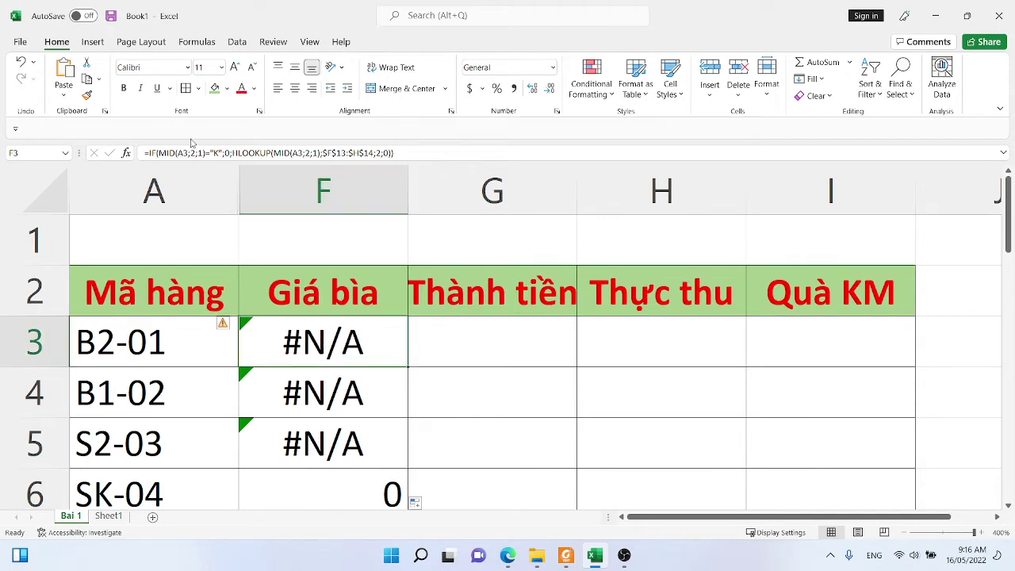
pyautogui.moveTo(160, 153); pyautogui.dragTo(379, 152)
pyautogui.click(237, 153)
pyautogui.click(295, 152)
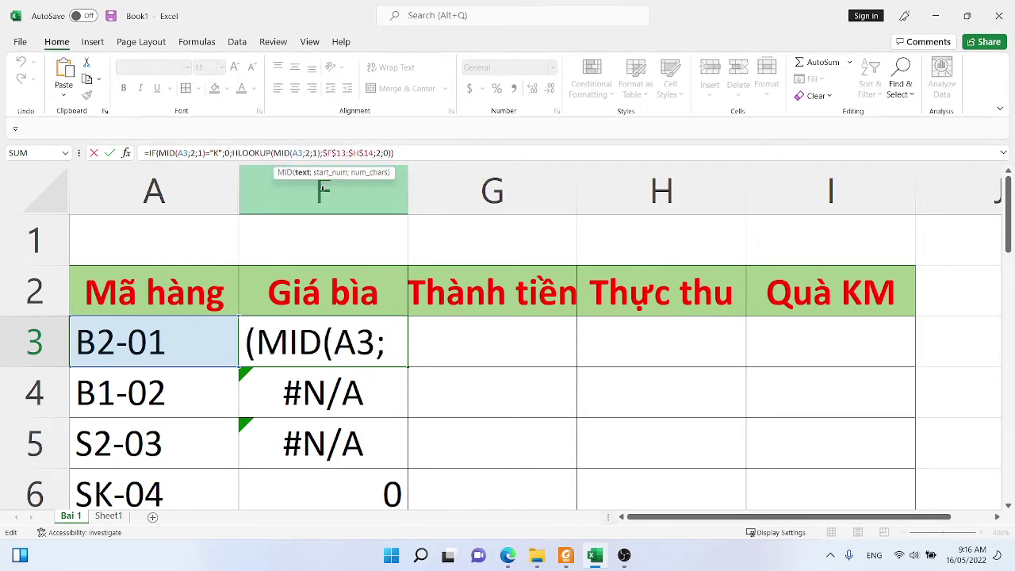
pyautogui.press('Escape')
pyautogui.click(563, 341)
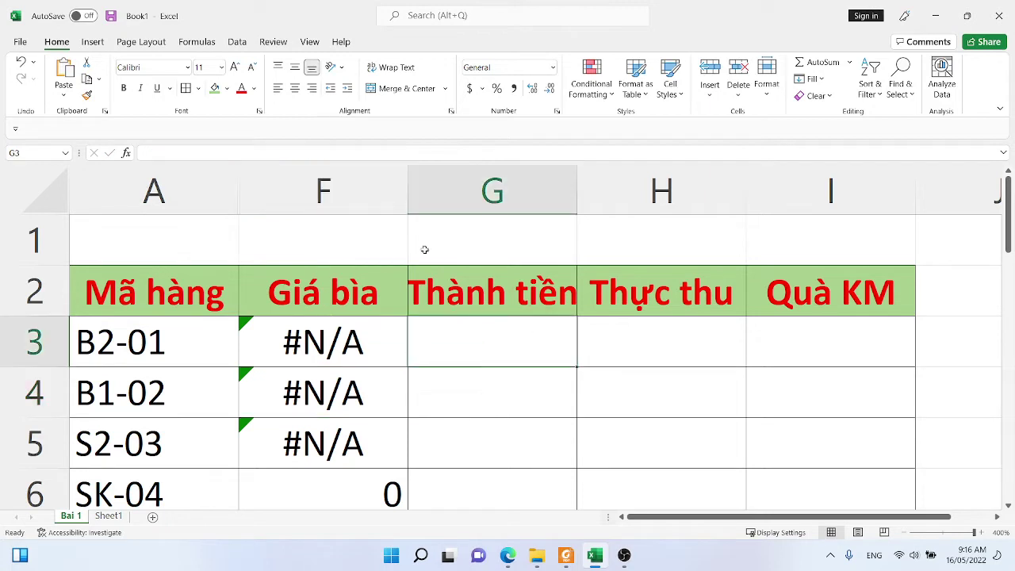
# Copy the lookup expression MID(A3;2;1) from the F3 formula, keep that formula intact, and select G3
pyautogui.click(353, 341)
pyautogui.moveTo(274, 152); pyautogui.dragTo(320, 153)
pyautogui.hotkey('ctrl', 'c')
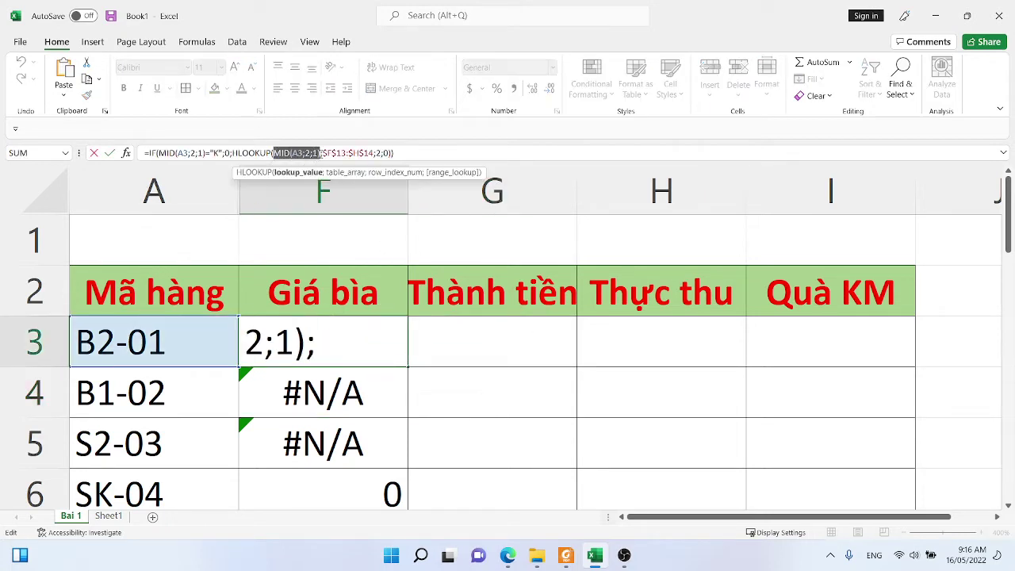
pyautogui.click(466, 336)
pyautogui.hotkey('ctrl', 'z')
pyautogui.press('Return')
pyautogui.click(476, 328)
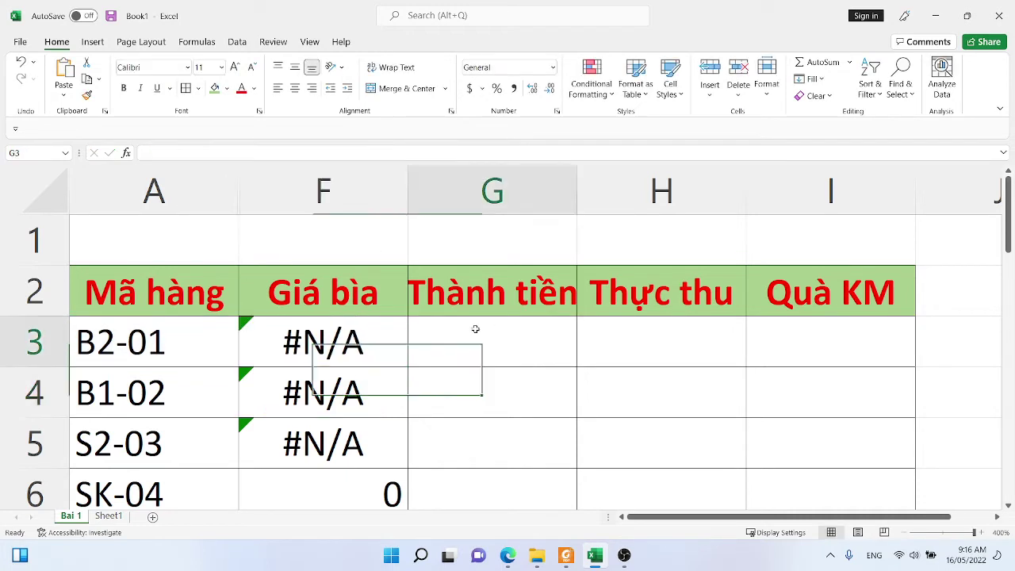
# Enter =MID(A3;2;1) in G3 as a test of the lookup value and fill it down to G5
pyautogui.write('=')
pyautogui.hotkey('ctrl', 'v')
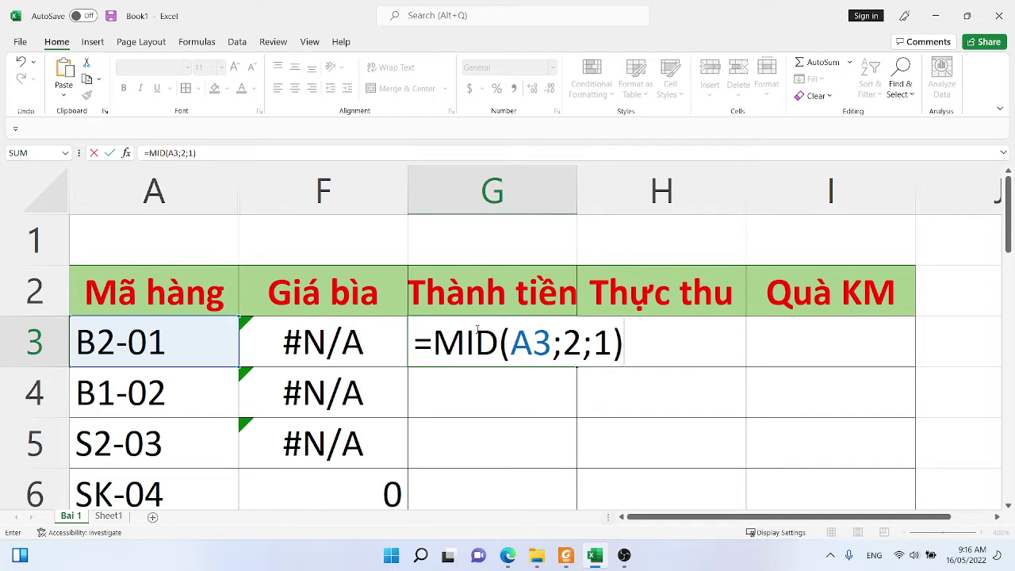
pyautogui.press('Return')
pyautogui.click(475, 328)
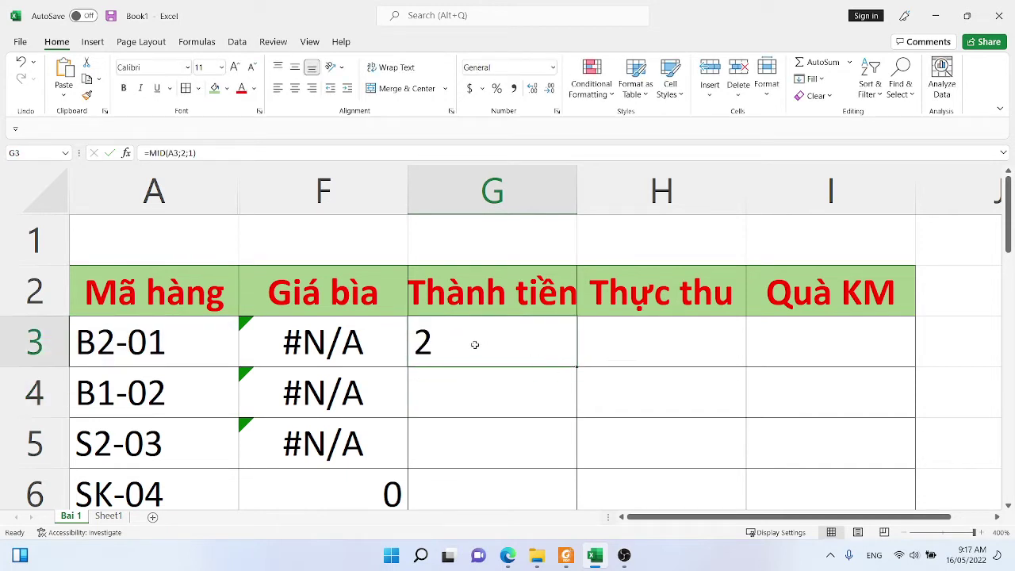
pyautogui.moveTo(576, 366); pyautogui.dragTo(559, 453)
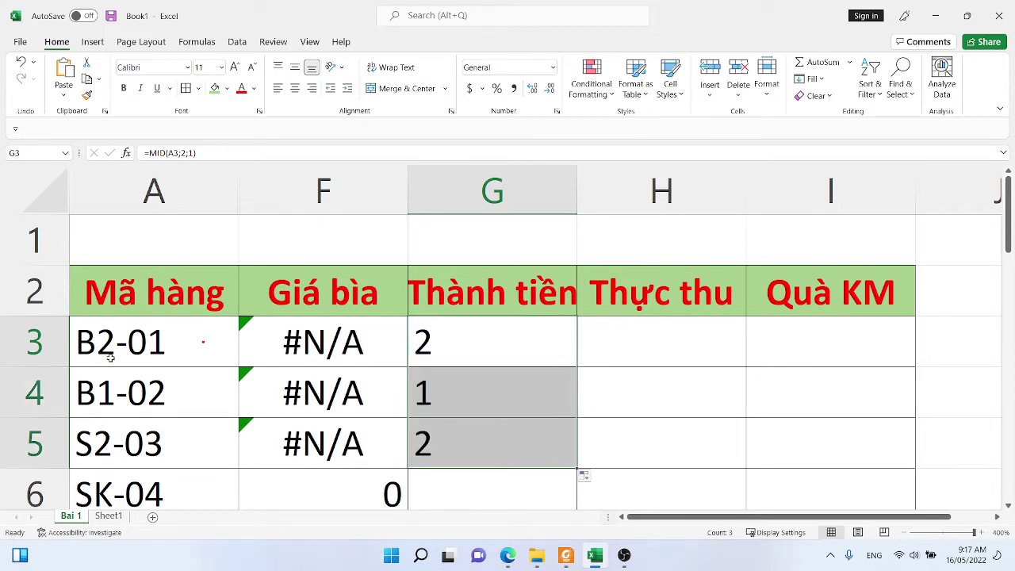
# Compare the MID test result in G3 with the header values 1, 2 and 3 of BẢNG 2 in F13:H13
pyautogui.click(456, 345)
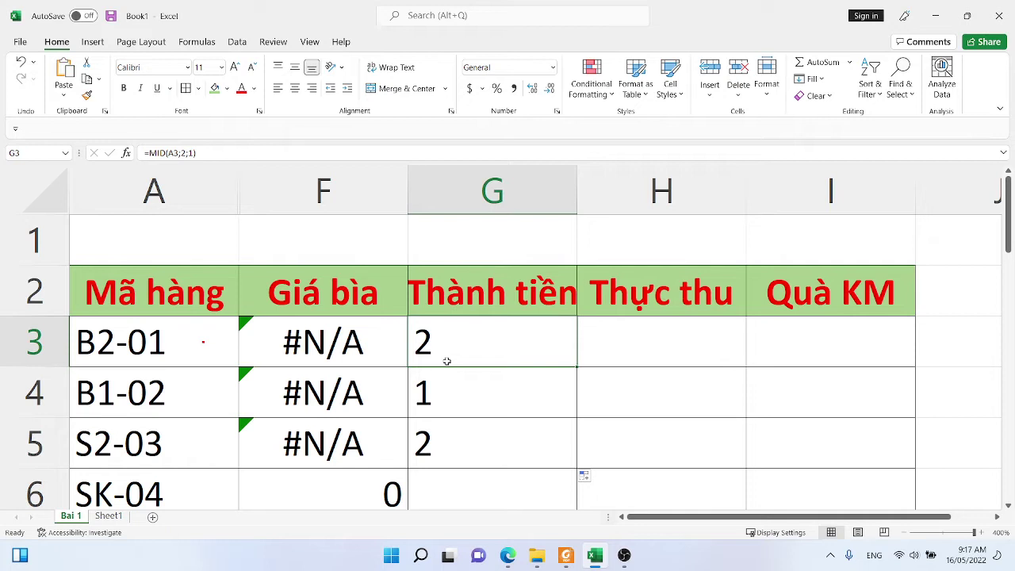
pyautogui.scroll(-5, 589, 321)
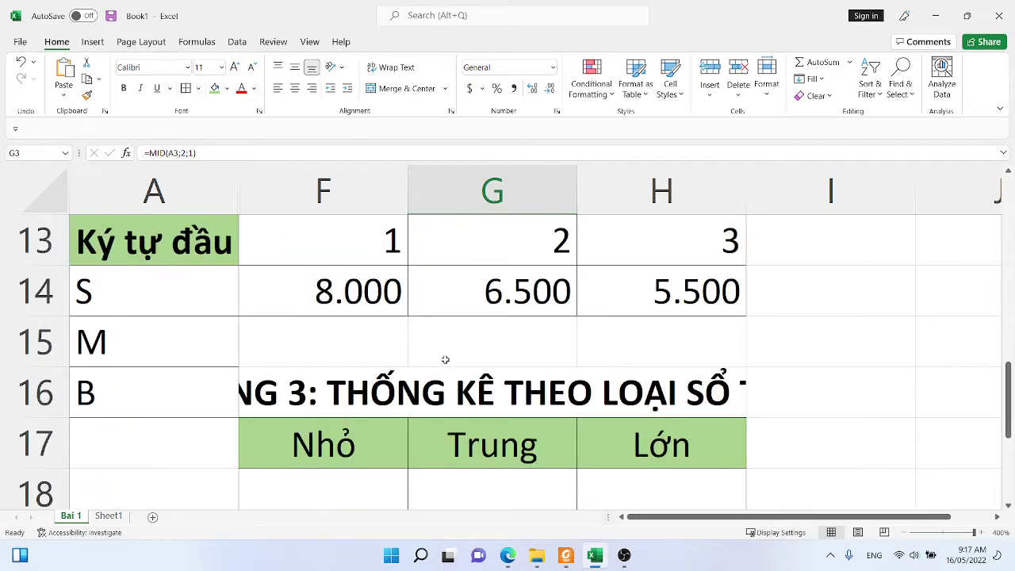
pyautogui.scroll(4, 590, 320)
pyautogui.scroll(-2, 530, 322)
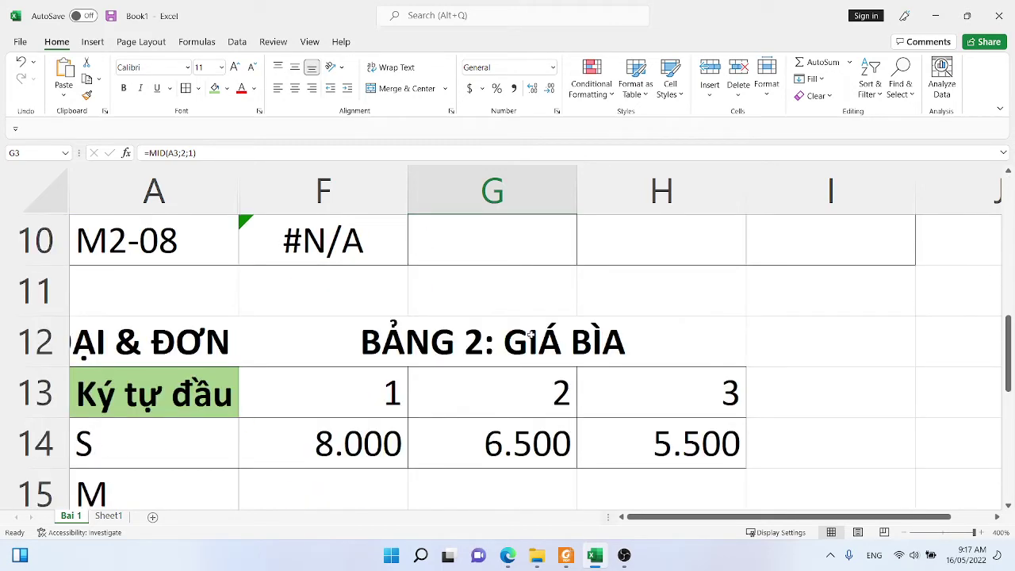
pyautogui.click(385, 393)
pyautogui.click(489, 396)
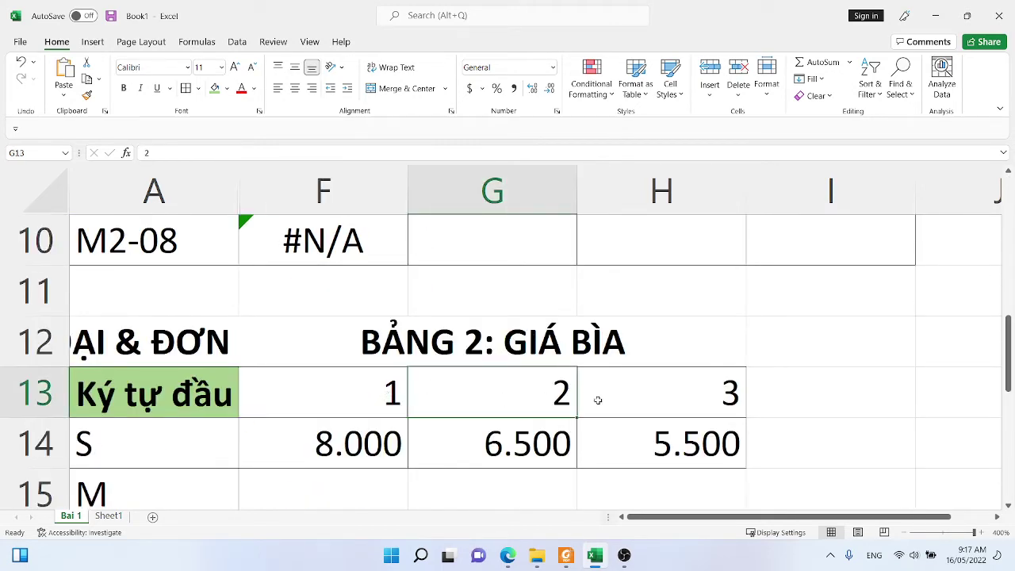
pyautogui.click(392, 396)
pyautogui.click(559, 403)
pyautogui.click(692, 407)
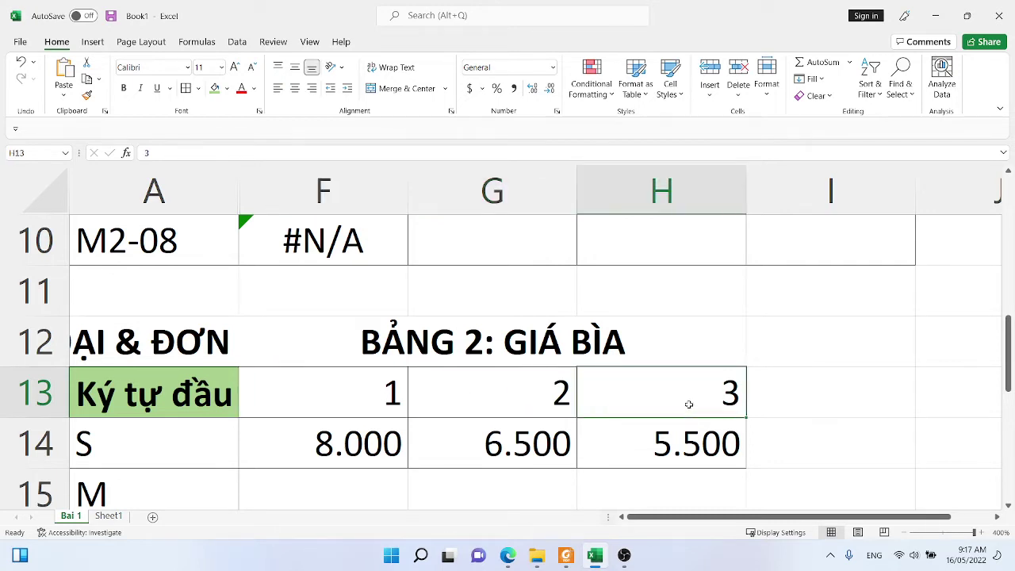
# Check the MID test results in G3:G5 against the BẢNG 2 header cells F13 and G13, ending on the HLOOKUP formula in F3
pyautogui.scroll(3, 681, 403)
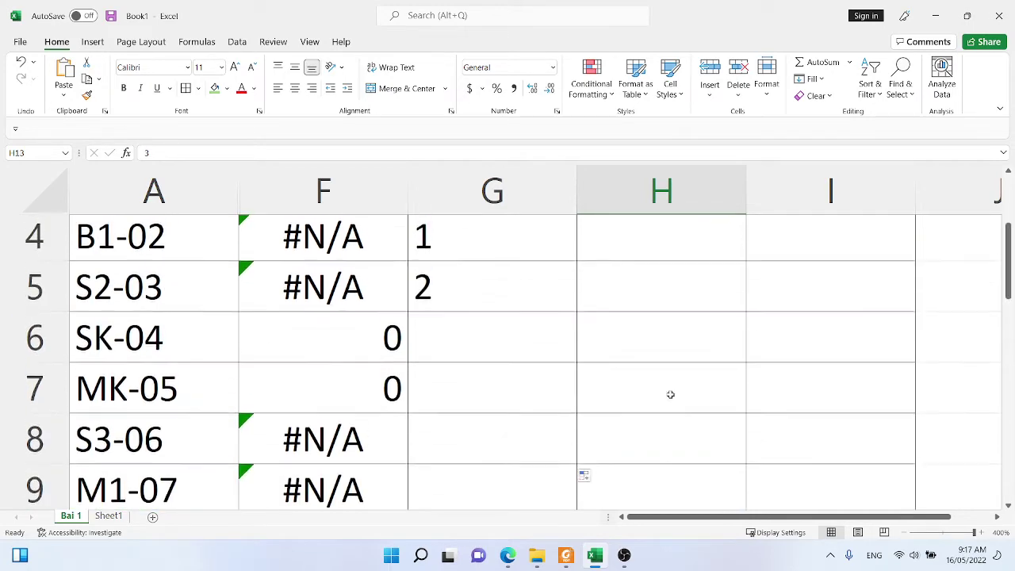
pyautogui.moveTo(468, 343); pyautogui.dragTo(503, 435)
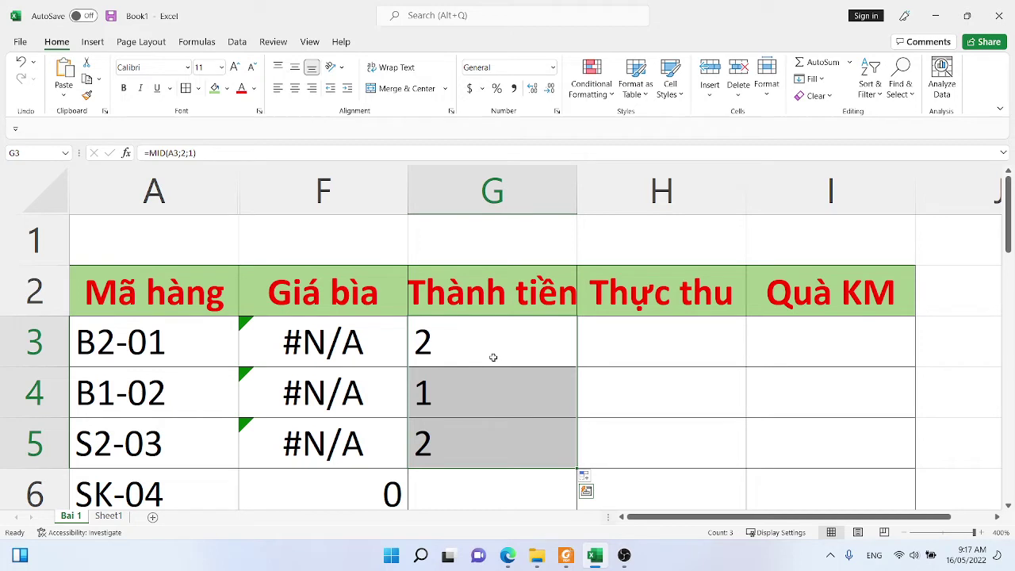
pyautogui.scroll(-4, 489, 351)
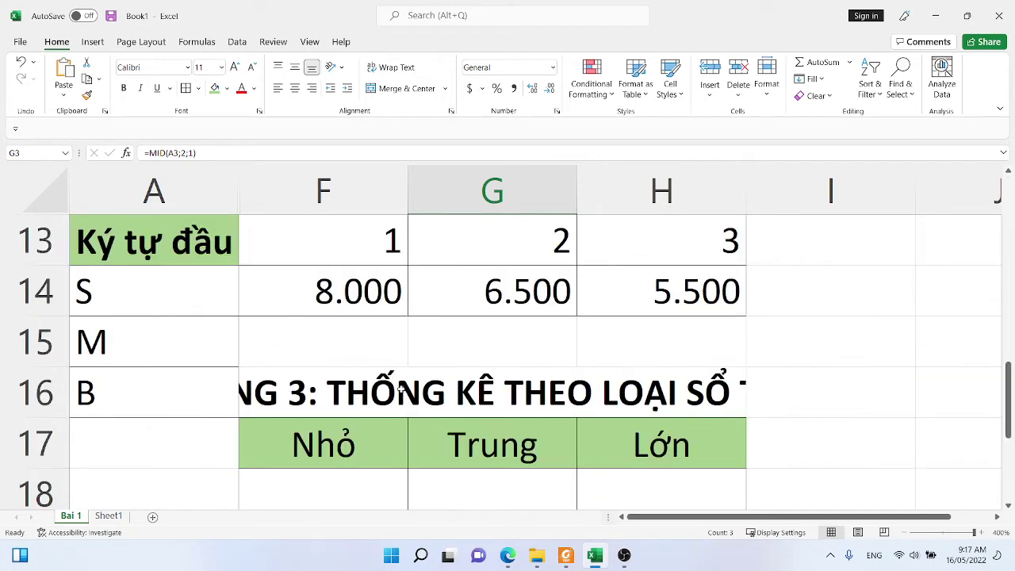
pyautogui.click(389, 238)
pyautogui.click(464, 251)
pyautogui.click(381, 245)
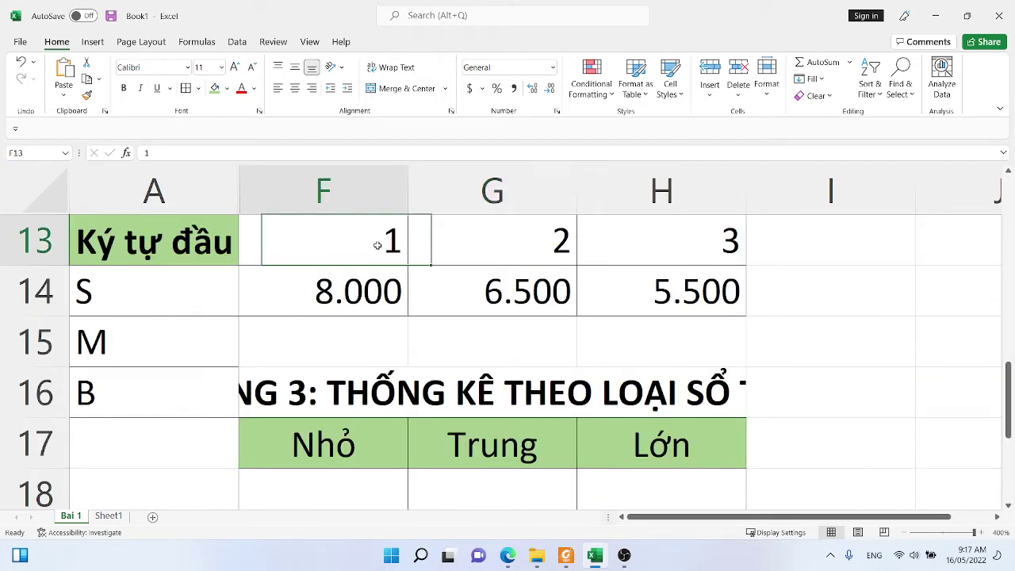
pyautogui.scroll(1, 423, 258)
pyautogui.scroll(1, 428, 278)
pyautogui.scroll(-1, 426, 357)
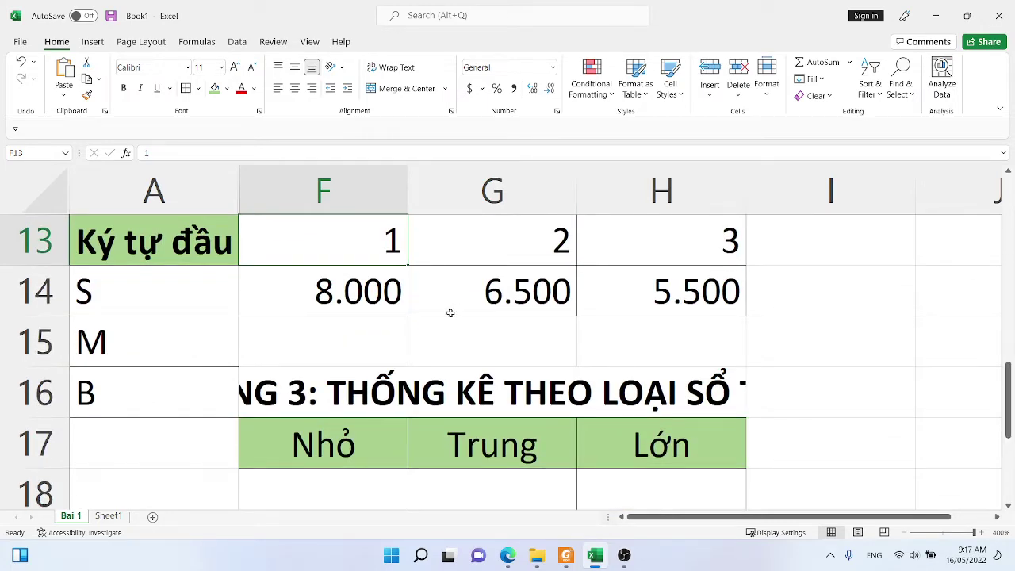
pyautogui.scroll(12, 456, 308)
pyautogui.click(339, 338)
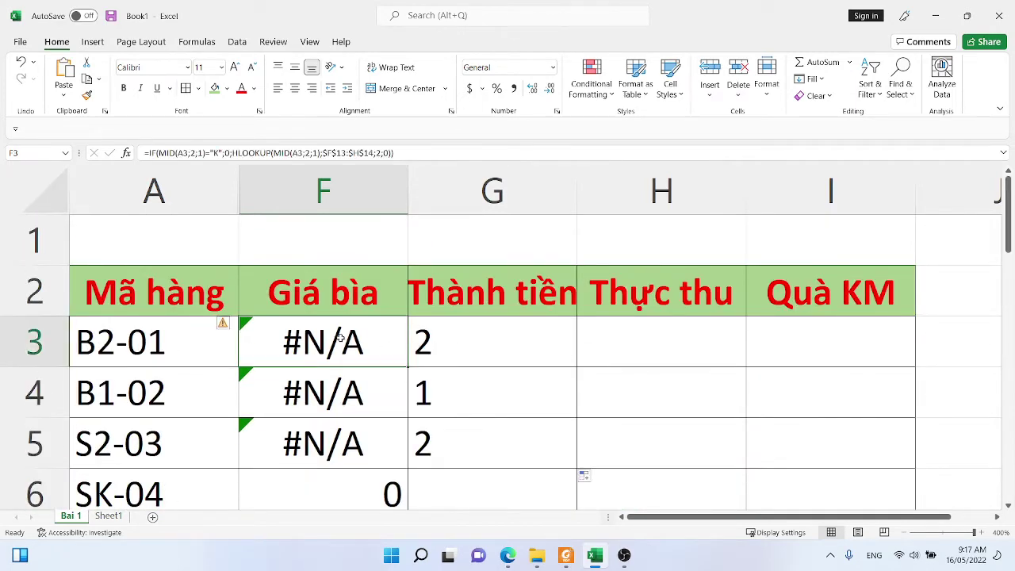
# Wrap the MID(A3;2;1) test formula in G3 in the VALUE function to convert its text result to a number
pyautogui.click(421, 340)
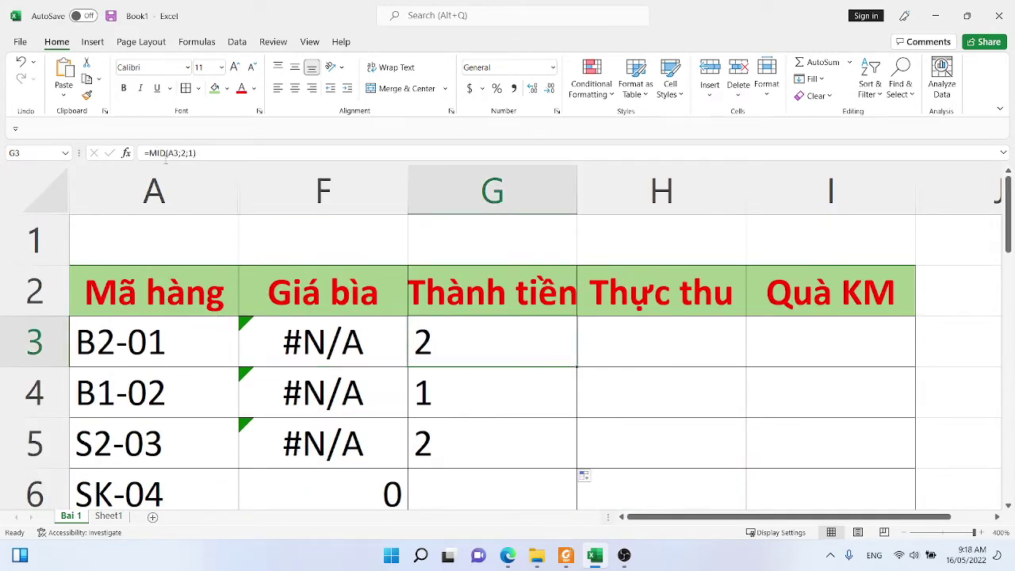
pyautogui.click(151, 153)
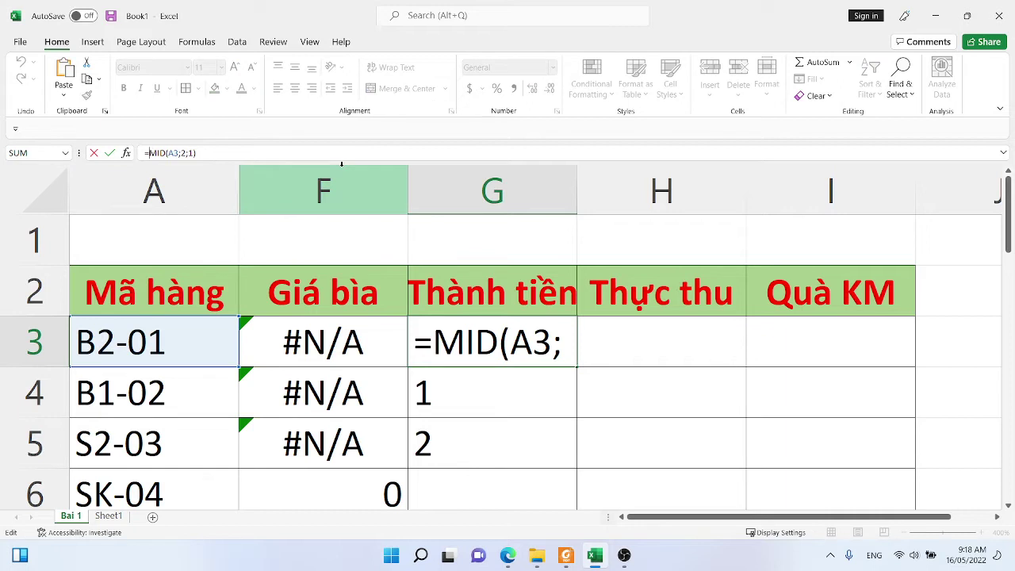
pyautogui.write('vla')
pyautogui.press('BackSpace')
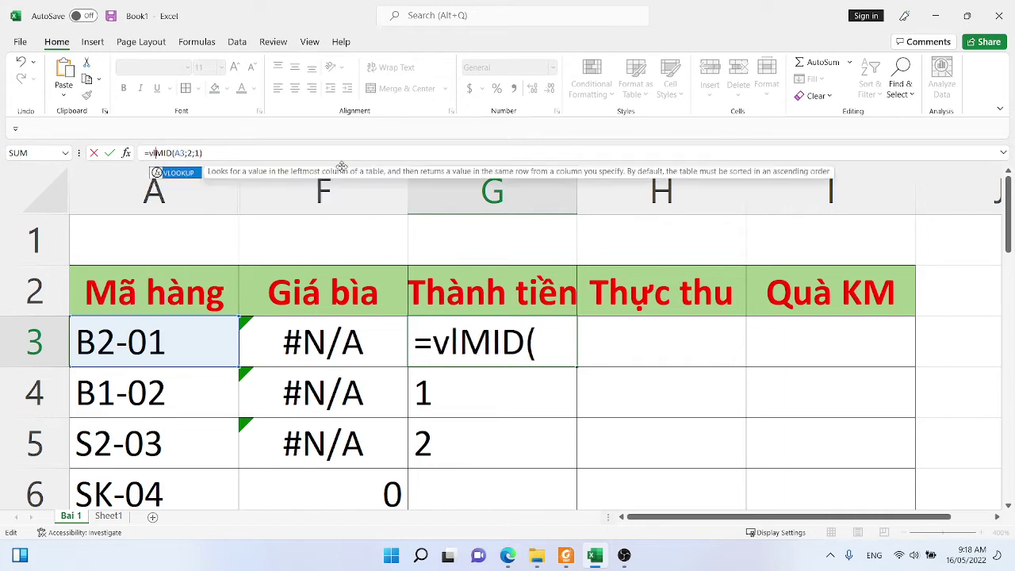
pyautogui.press('BackSpace')
pyautogui.write('alue')
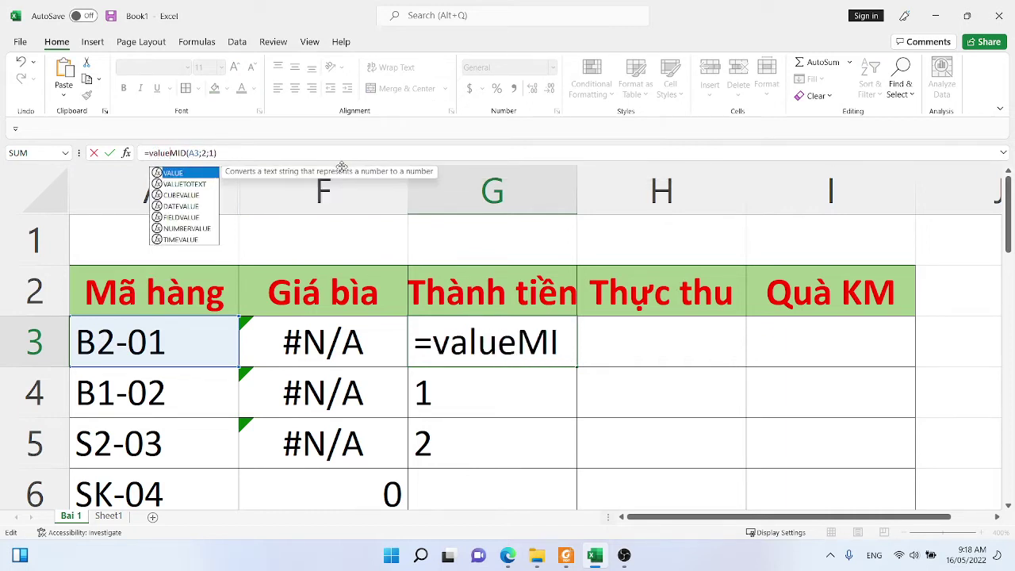
pyautogui.write('(')
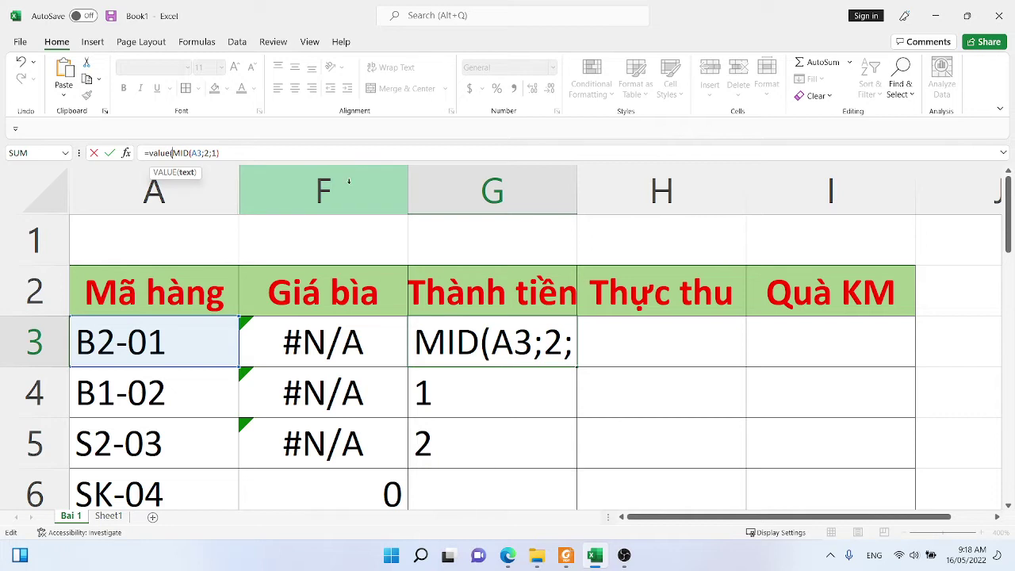
# Finish the test formula =VALUE(MID(A3;2;1)) in G3 and fill it down to G5
pyautogui.click(245, 158)
pyautogui.write(')')
pyautogui.hotkey('ctrl', 'Return')
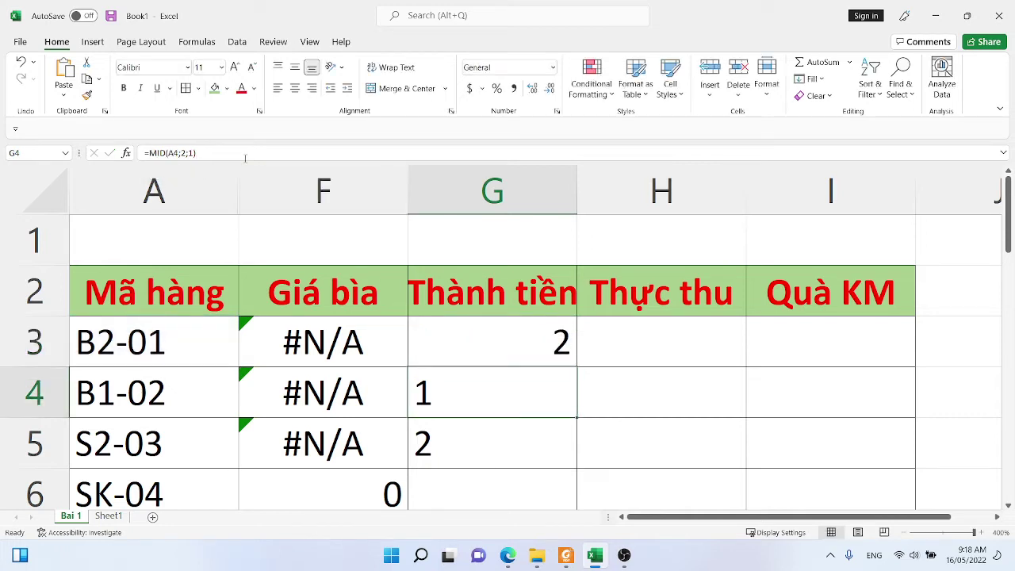
pyautogui.moveTo(577, 366); pyautogui.dragTo(578, 450)
pyautogui.click(546, 344)
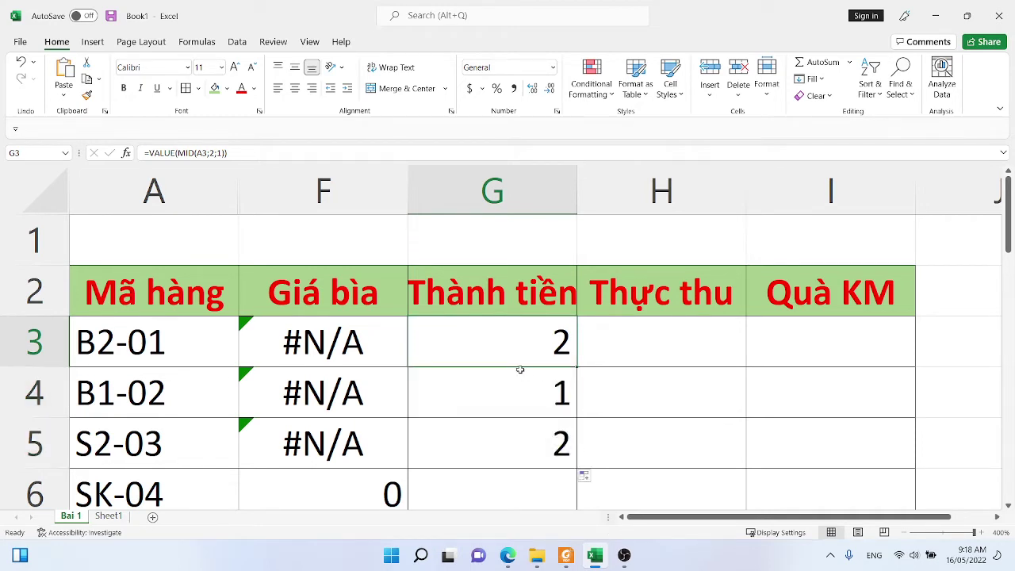
pyautogui.scroll(-1, 524, 369)
pyautogui.scroll(1, 544, 364)
pyautogui.scroll(-3, 510, 355)
pyautogui.scroll(3, 602, 410)
# Wrap the MID(A3;2;1) lookup value inside HLOOKUP in the Giá bìa formula of F3 with VALUE
pyautogui.click(368, 333)
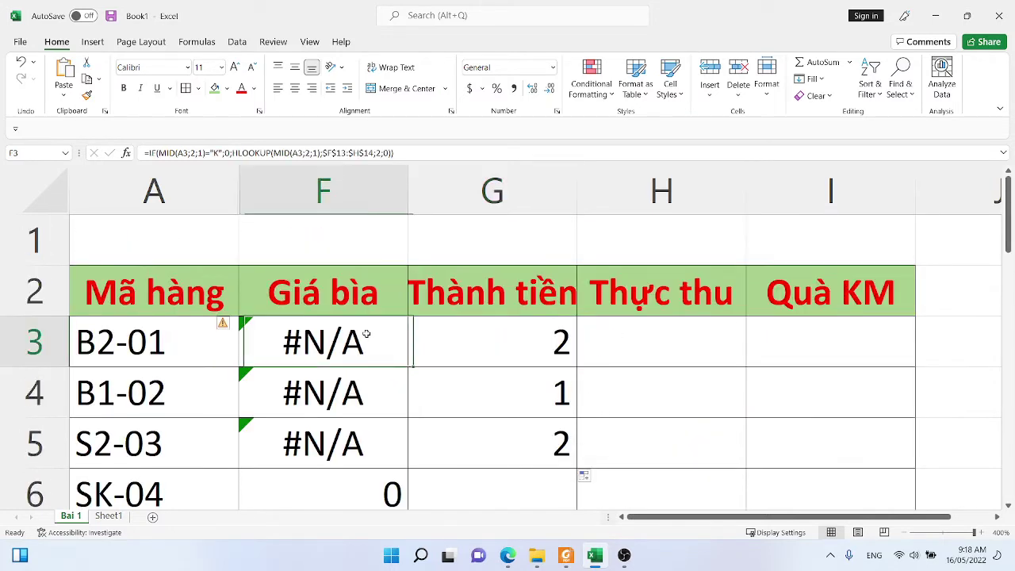
pyautogui.click(273, 153)
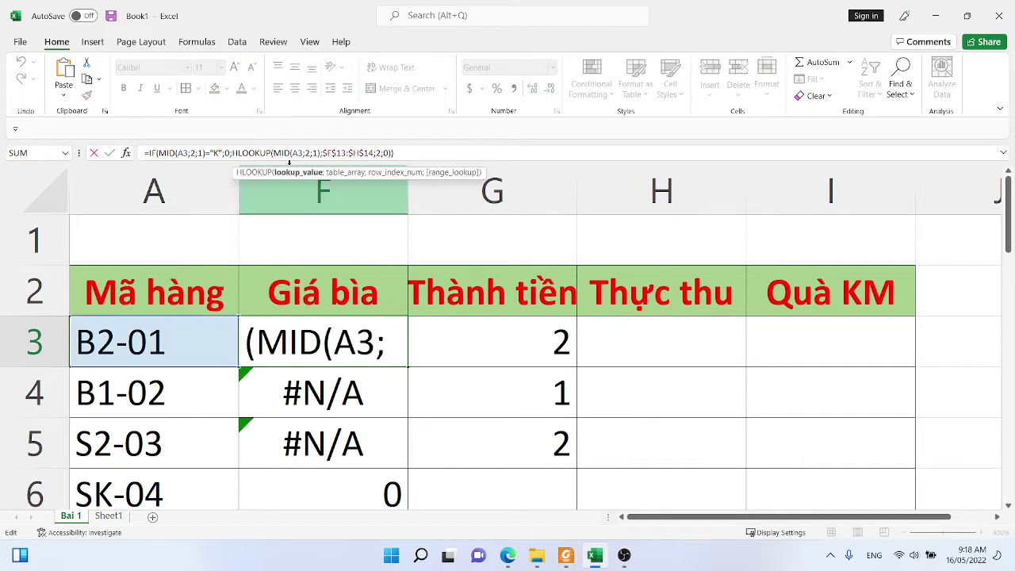
pyautogui.write('val')
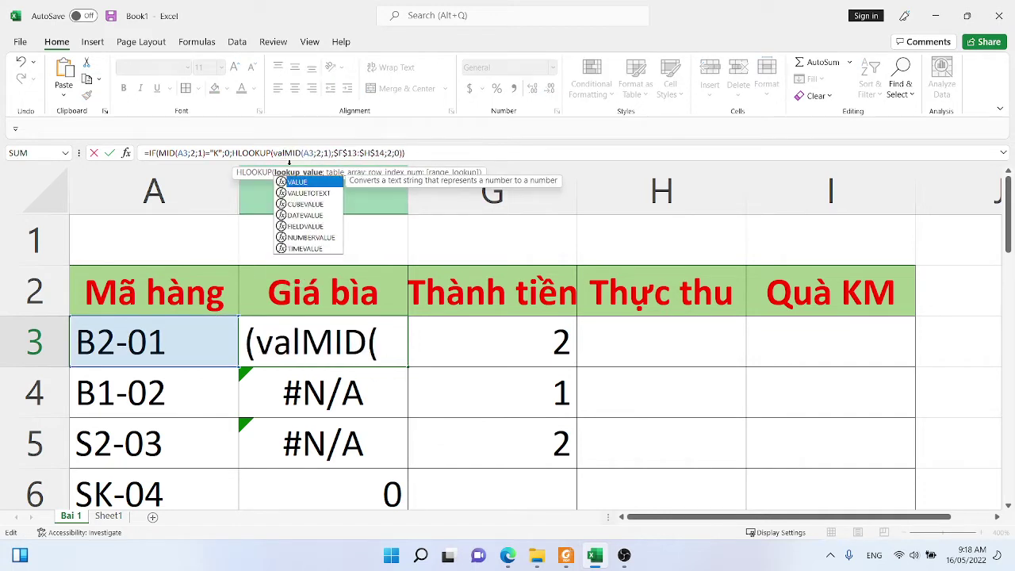
pyautogui.write('ue(')
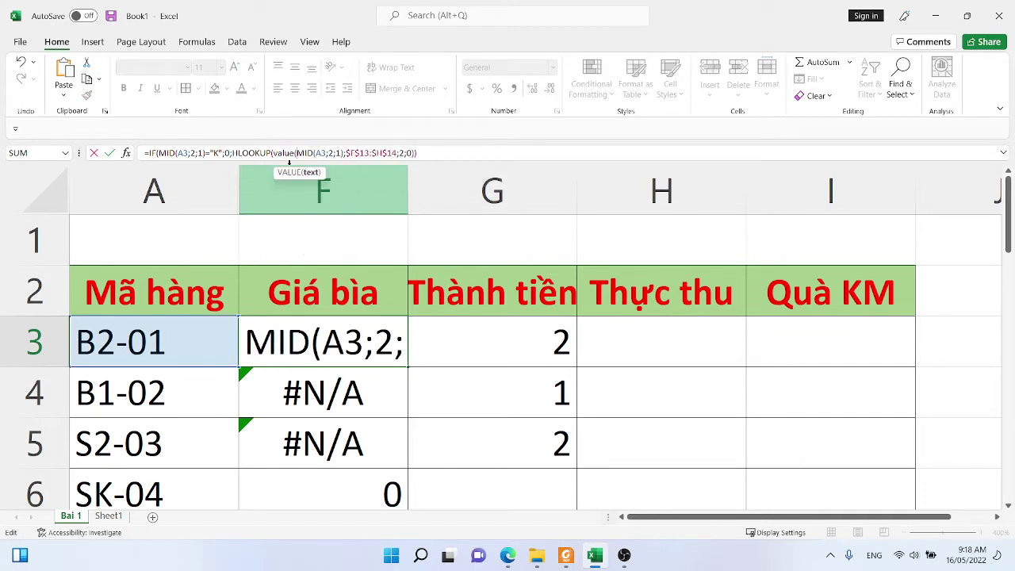
pyautogui.click(346, 153)
pyautogui.write('))')
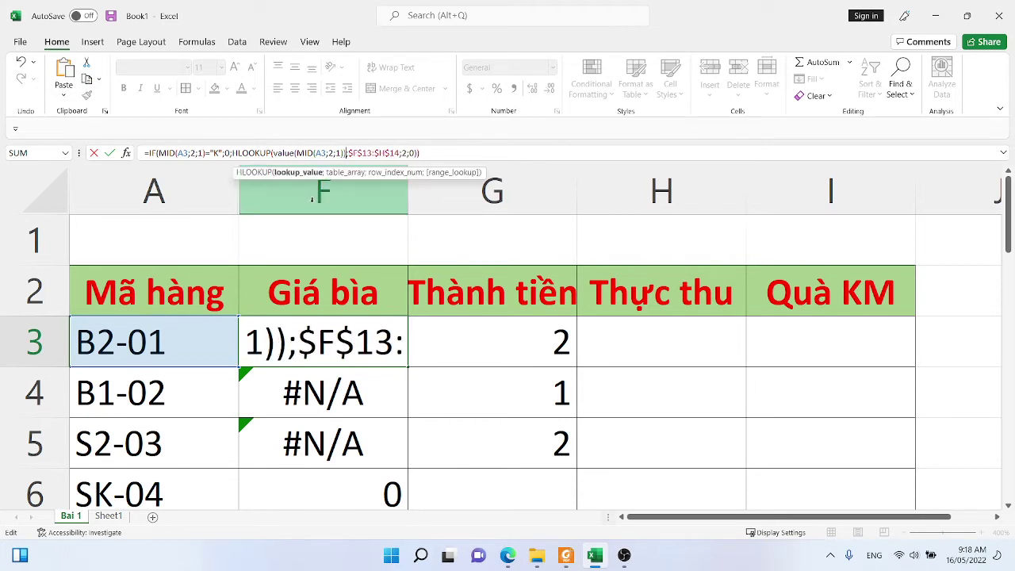
pyautogui.press('Return')
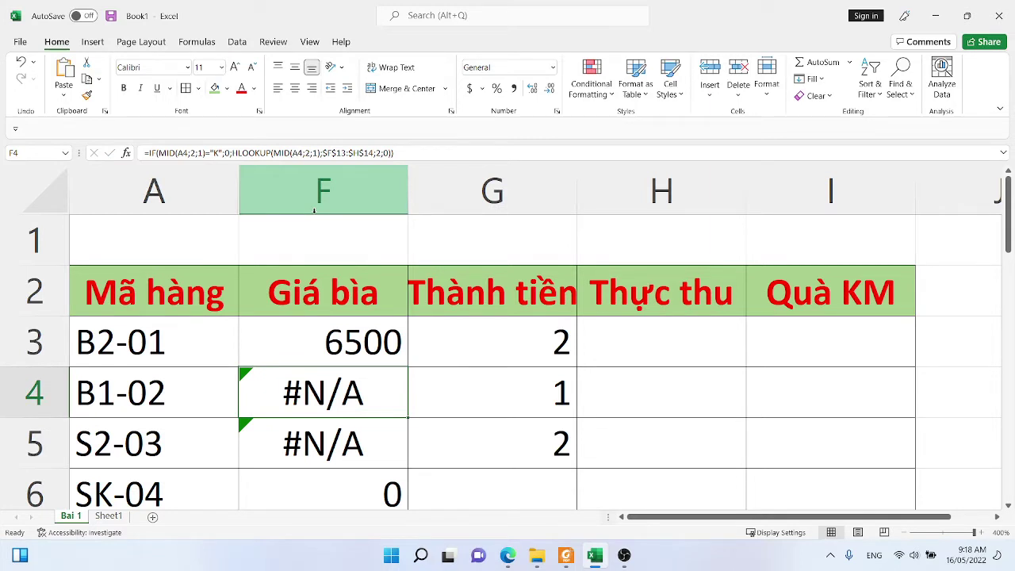
# Fill the corrected Giá bìa formula from F3 down to F10 and check it against the item codes
pyautogui.click(335, 342)
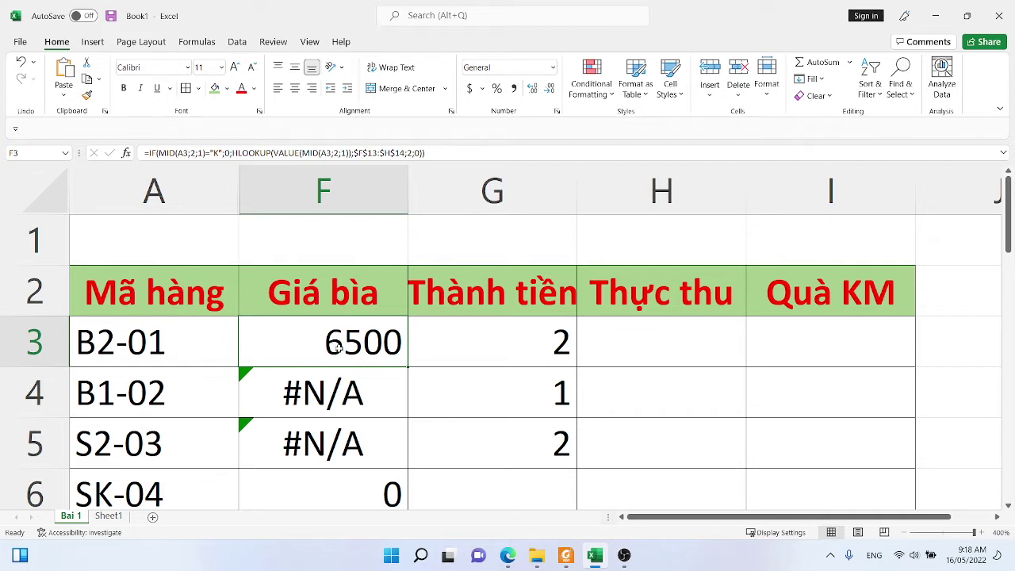
pyautogui.doubleClick(409, 368)
pyautogui.scroll(-3, 395, 357)
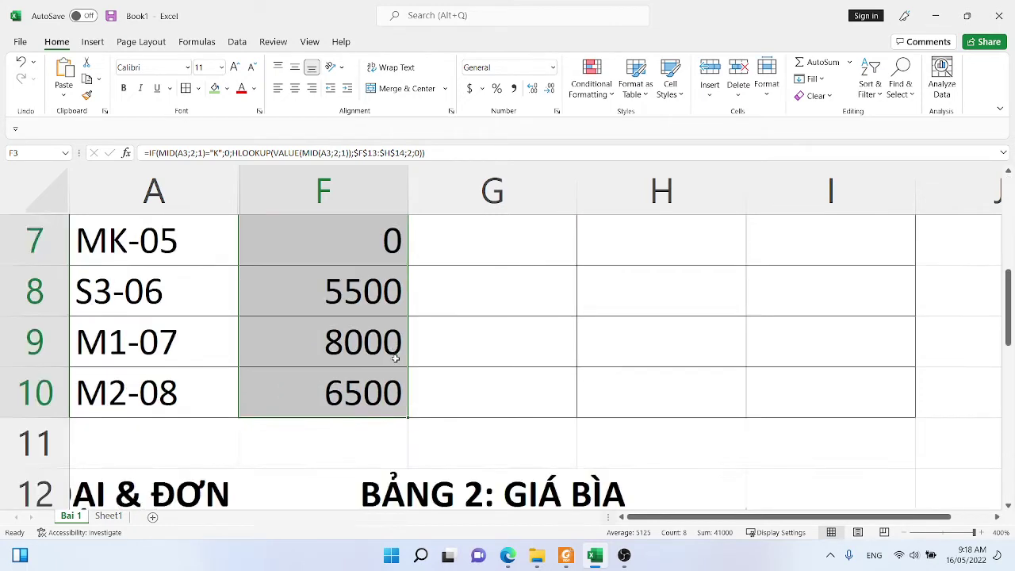
pyautogui.scroll(3, 395, 357)
pyautogui.click(343, 357)
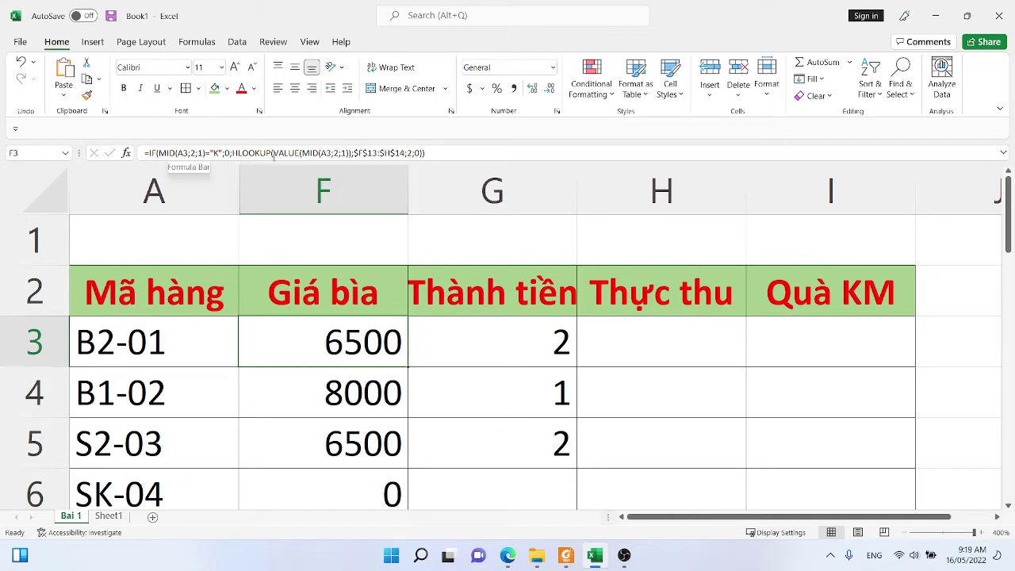
pyautogui.scroll(-3, 294, 378)
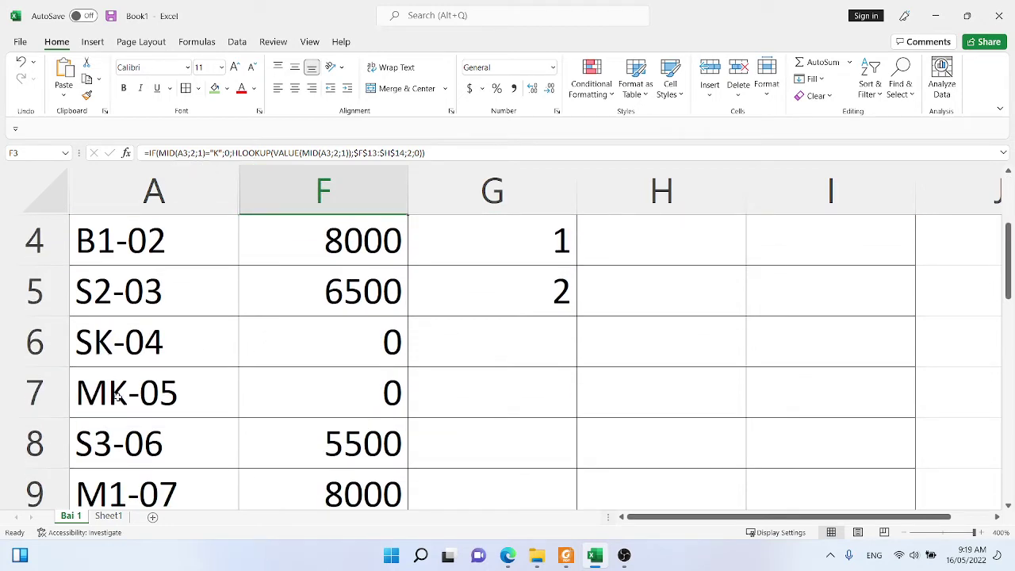
pyautogui.scroll(3, 278, 361)
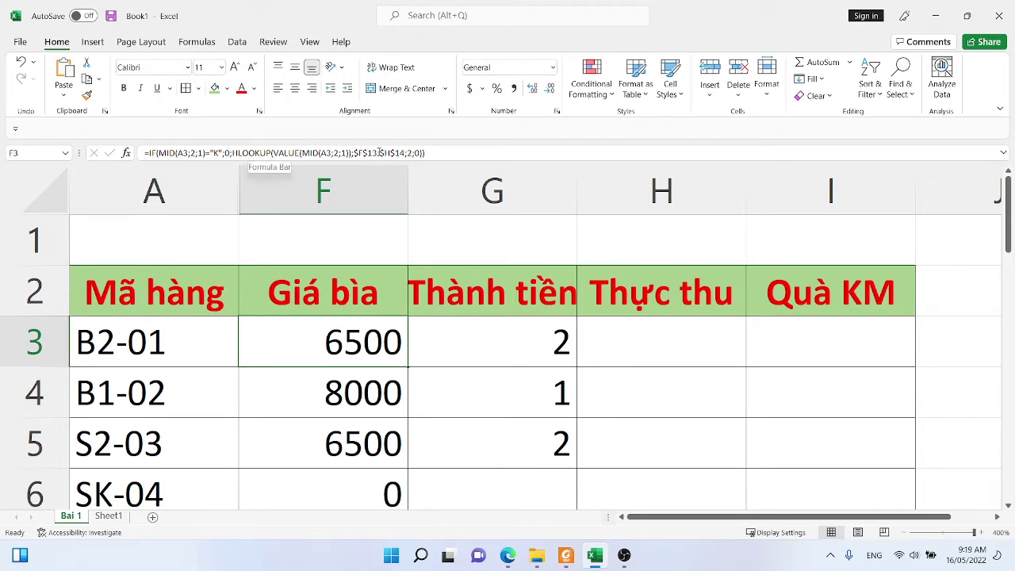
pyautogui.scroll(-1, 770, 378)
pyautogui.scroll(1, 629, 344)
# Clear the test formulas from G3:G5 in the Thành tiền column
pyautogui.click(518, 328)
pyautogui.moveTo(576, 367); pyautogui.dragTo(532, 428)
pyautogui.scroll(-1, 532, 423)
pyautogui.press('Delete')
pyautogui.scroll(1, 532, 418)
pyautogui.click(542, 387)
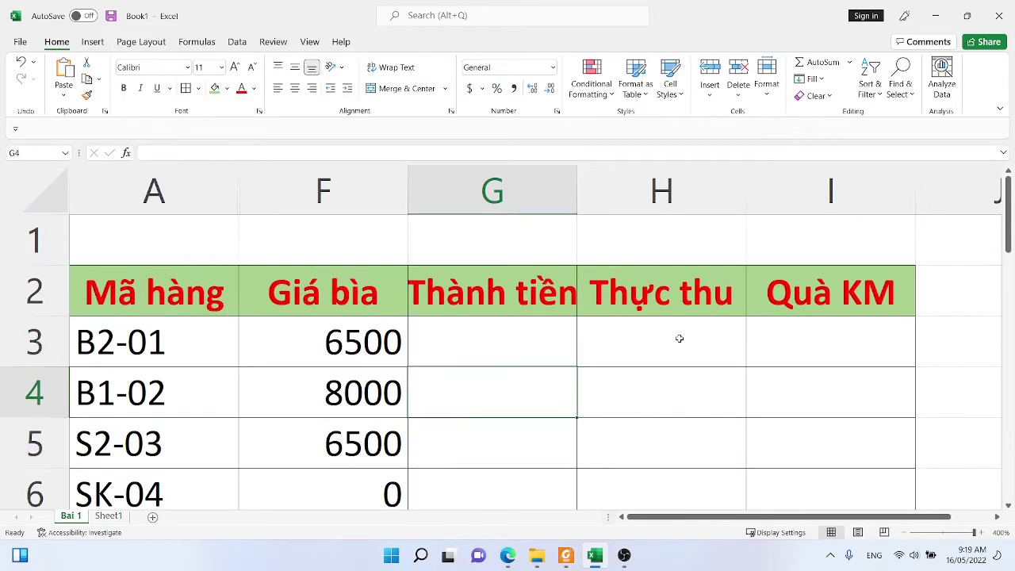
# Switch to the exercise in Foxit PDF Reader, circle requirement number 5 and underline its Thành tiền formula
pyautogui.scroll(-3, 635, 336)
pyautogui.scroll(-5, 601, 336)
pyautogui.click(566, 555)
pyautogui.scroll(1, 402, 409)
pyautogui.scroll(-4, 397, 406)
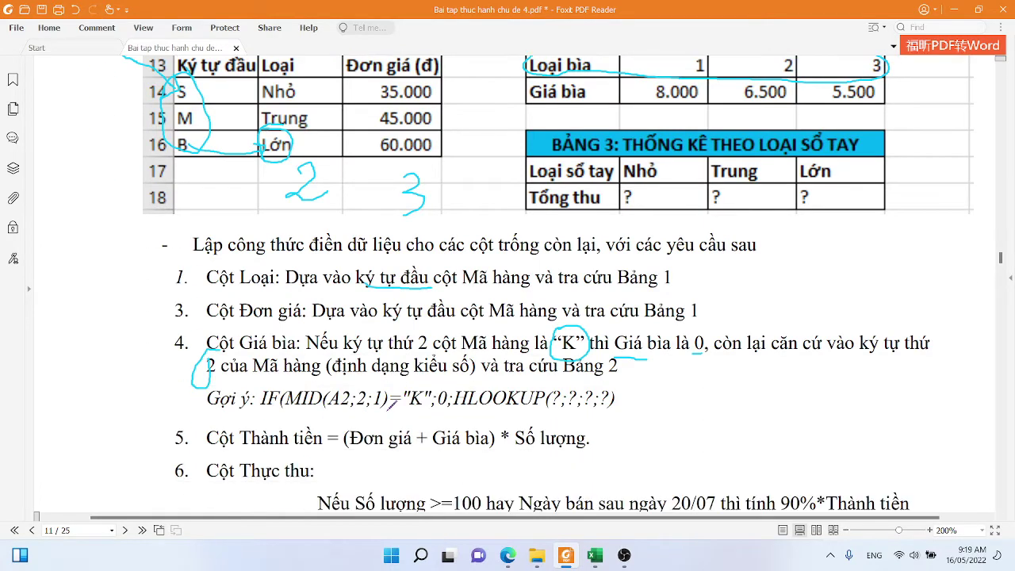
pyautogui.moveTo(175, 357)
pyautogui.mouseDown()
pyautogui.moveTo(178, 389)
pyautogui.moveTo(196, 367)
pyautogui.moveTo(175, 356)
pyautogui.mouseUp()
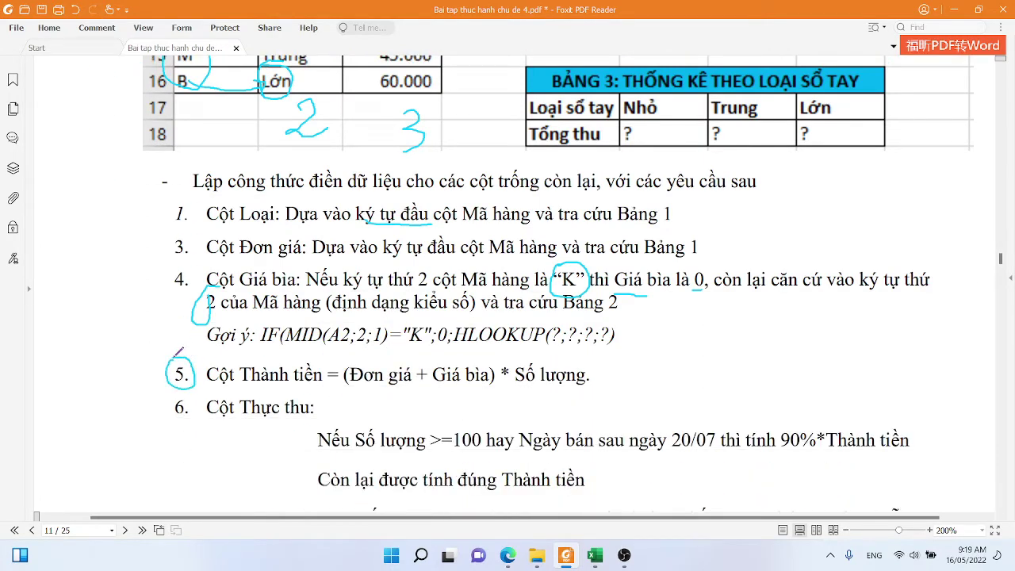
pyautogui.scroll(-1, 248, 354)
pyautogui.moveTo(290, 346); pyautogui.dragTo(600, 358)
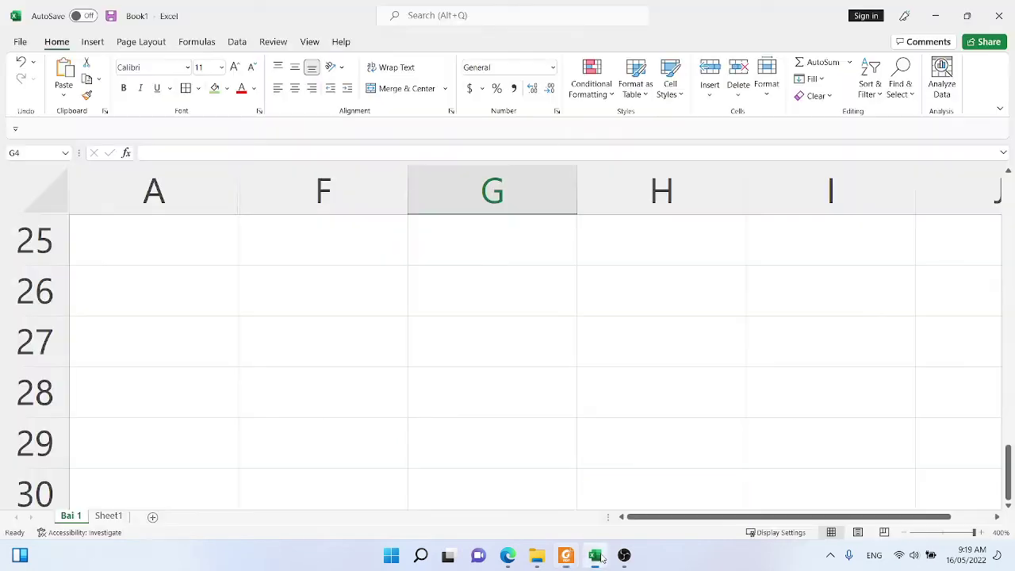
# Switch back to Excel and unhide the columns between A and F
pyautogui.click(595, 555)
pyautogui.scroll(8, 670, 388)
pyautogui.click(520, 342)
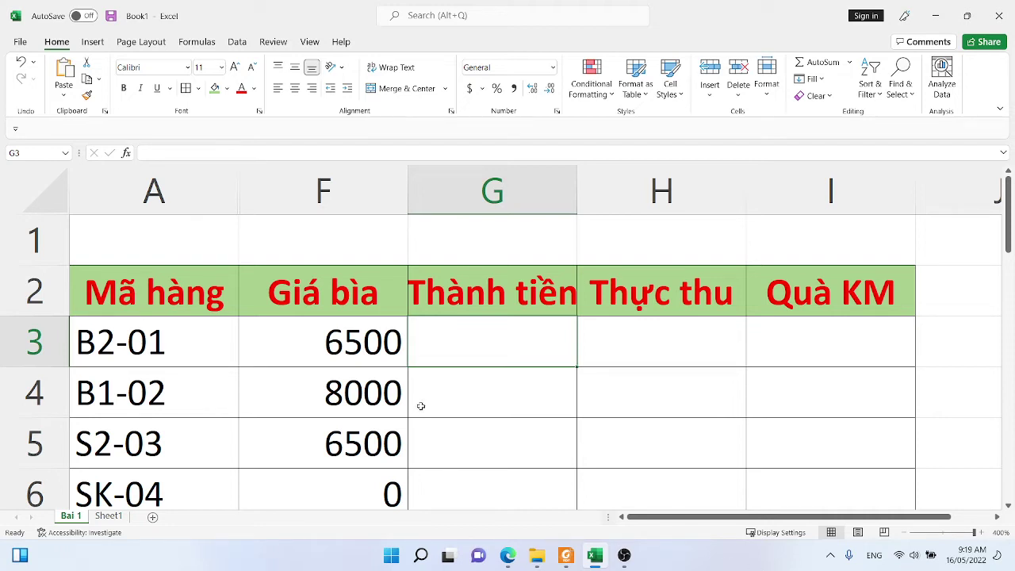
pyautogui.write('=')
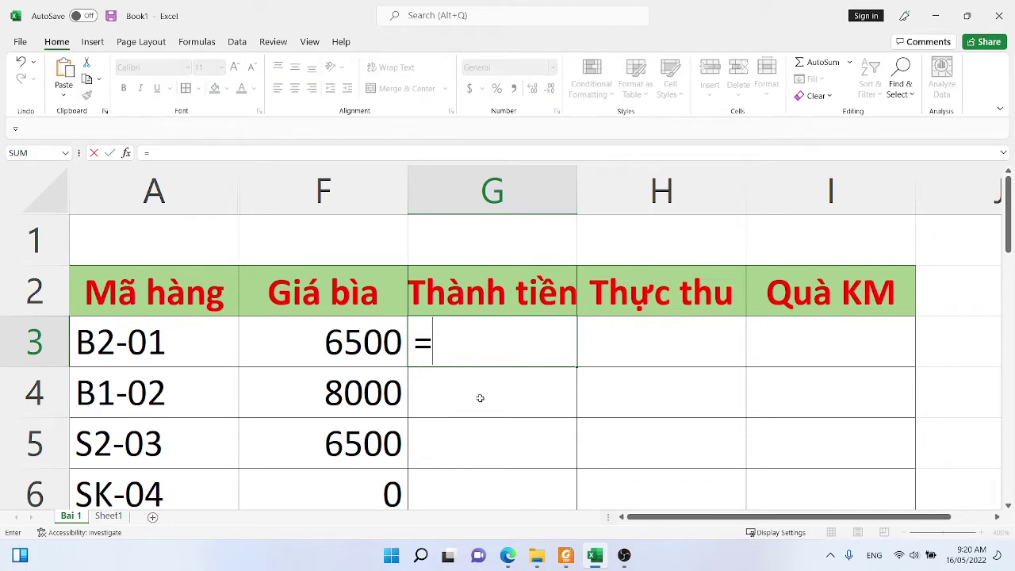
pyautogui.press('BackSpace')
pyautogui.moveTo(182, 190); pyautogui.dragTo(333, 195)
pyautogui.rightClick(320, 196)
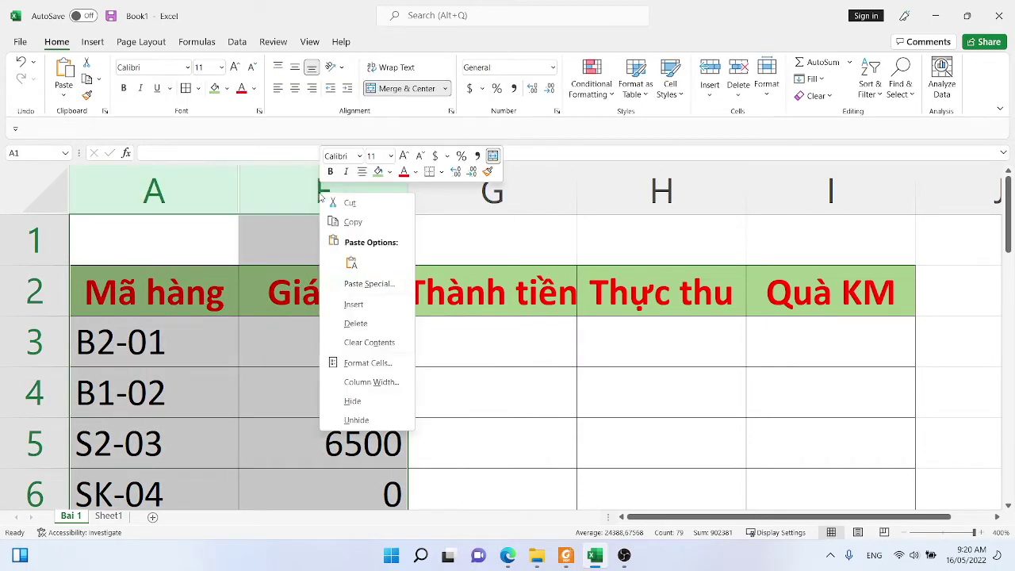
pyautogui.click(359, 420)
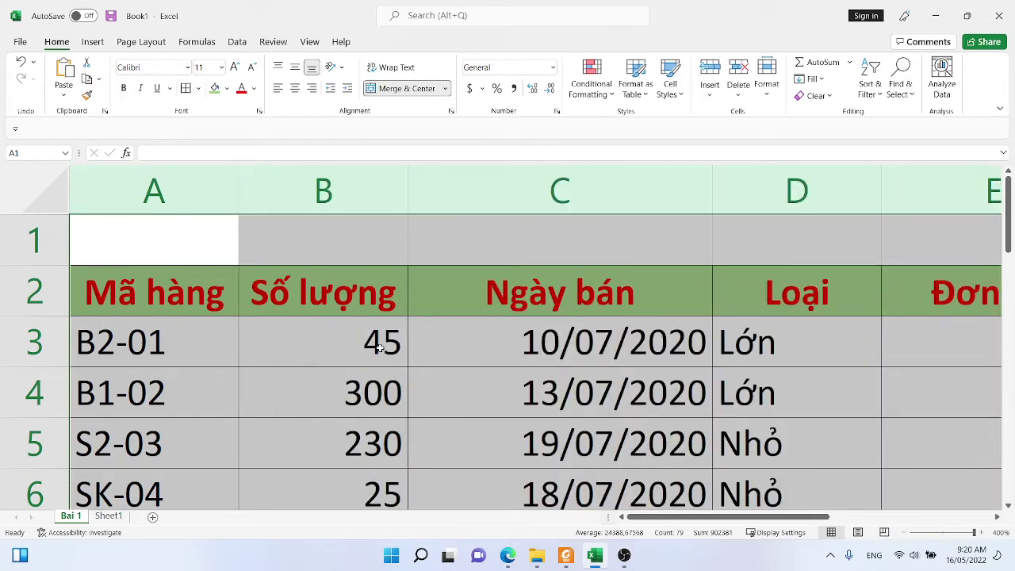
pyautogui.click(877, 336)
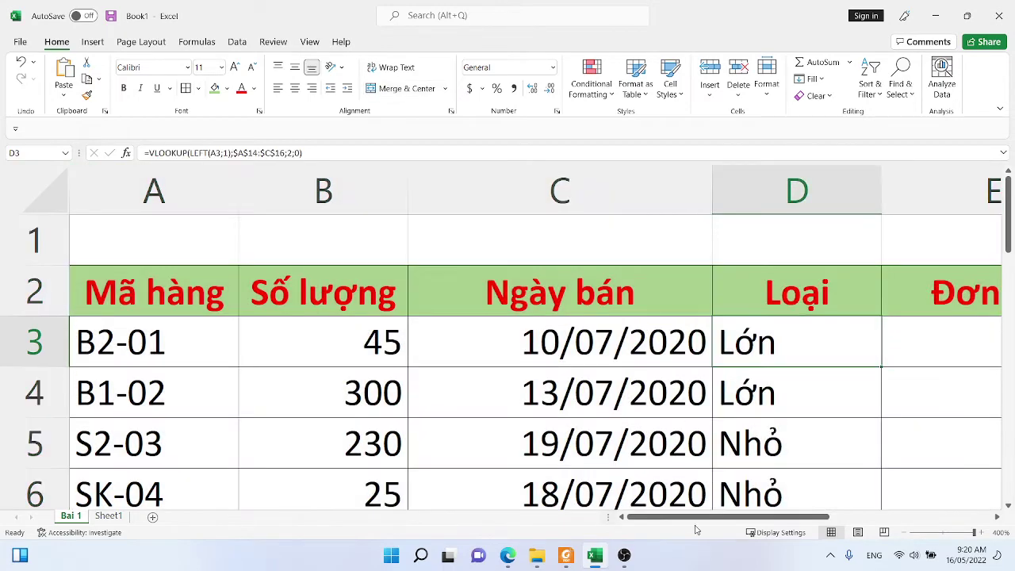
# Check the Đơn giá and Giá bìa columns against requirement 5 in Foxit PDF Reader, then return to Excel
pyautogui.moveTo(691, 519); pyautogui.dragTo(810, 523)
pyautogui.click(351, 355)
pyautogui.click(533, 351)
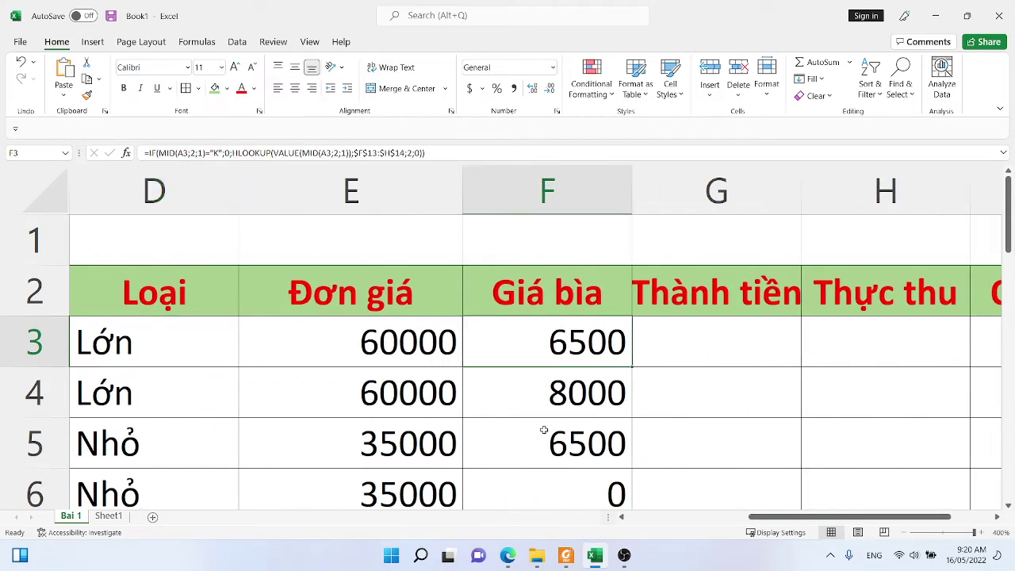
pyautogui.click(565, 555)
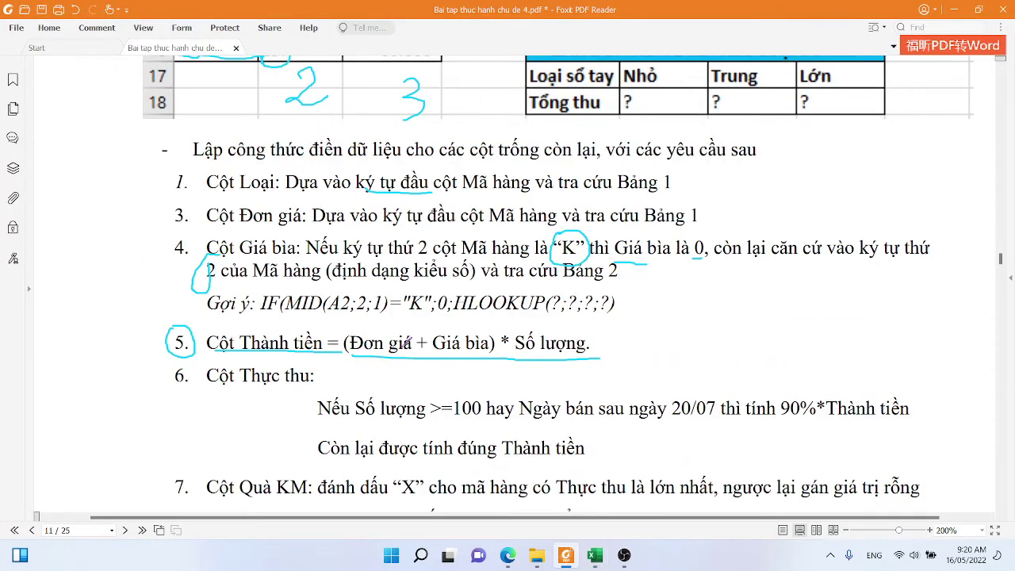
pyautogui.click(595, 555)
# Enter the Thành tiền formula =(E3+F3)*B3 in G3
pyautogui.click(706, 342)
pyautogui.write('=(')
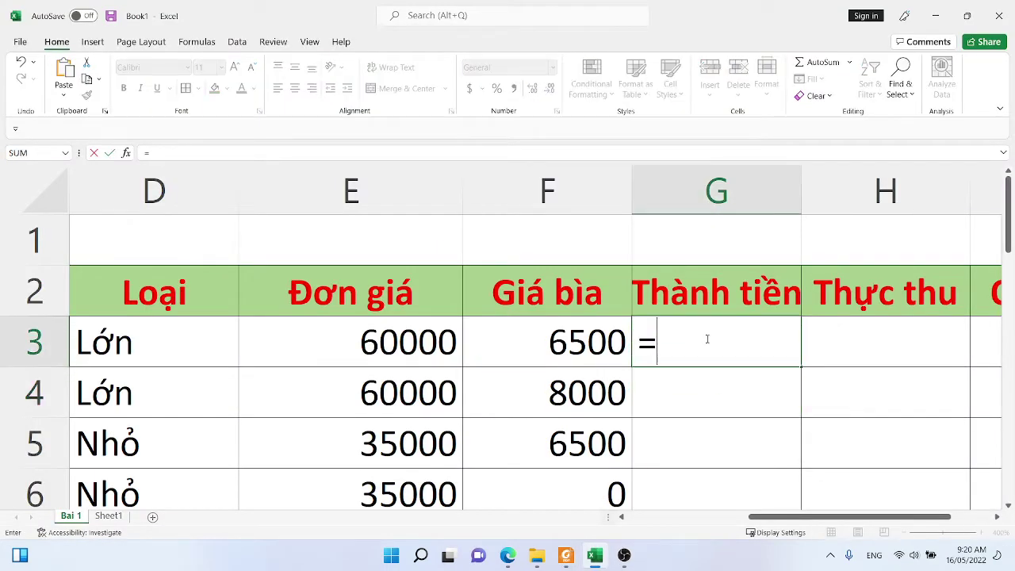
pyautogui.click(379, 338)
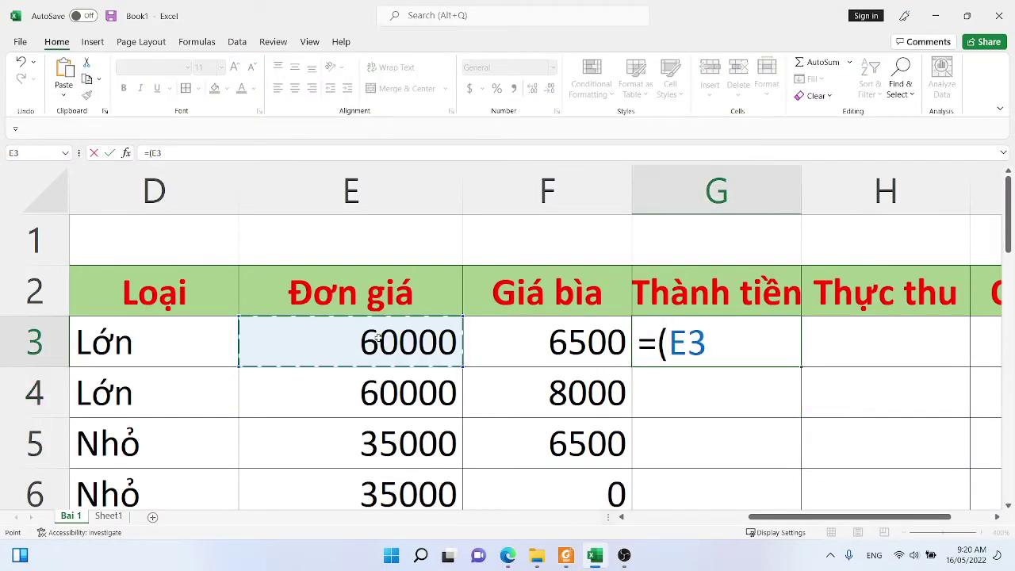
pyautogui.write('+')
pyautogui.click(521, 329)
pyautogui.write(')*')
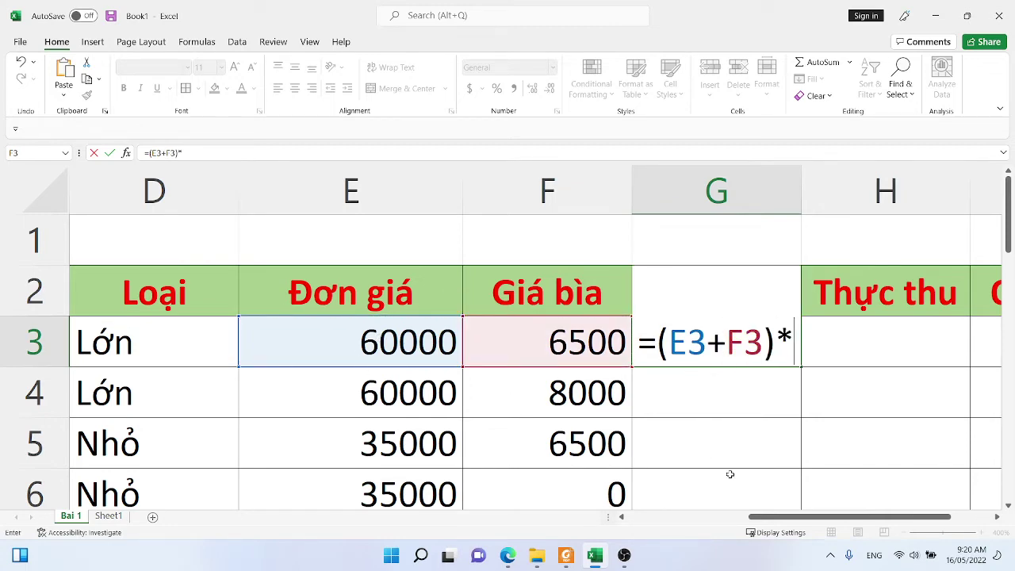
pyautogui.hscroll(-3, 682, 505)
pyautogui.hscroll(1, 682, 505)
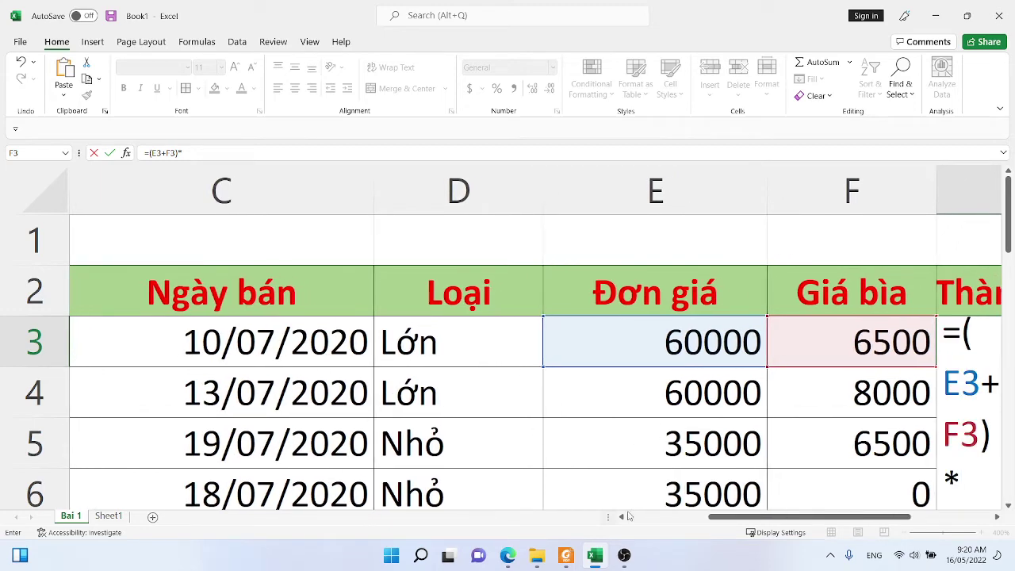
pyautogui.moveTo(706, 517); pyautogui.dragTo(666, 520)
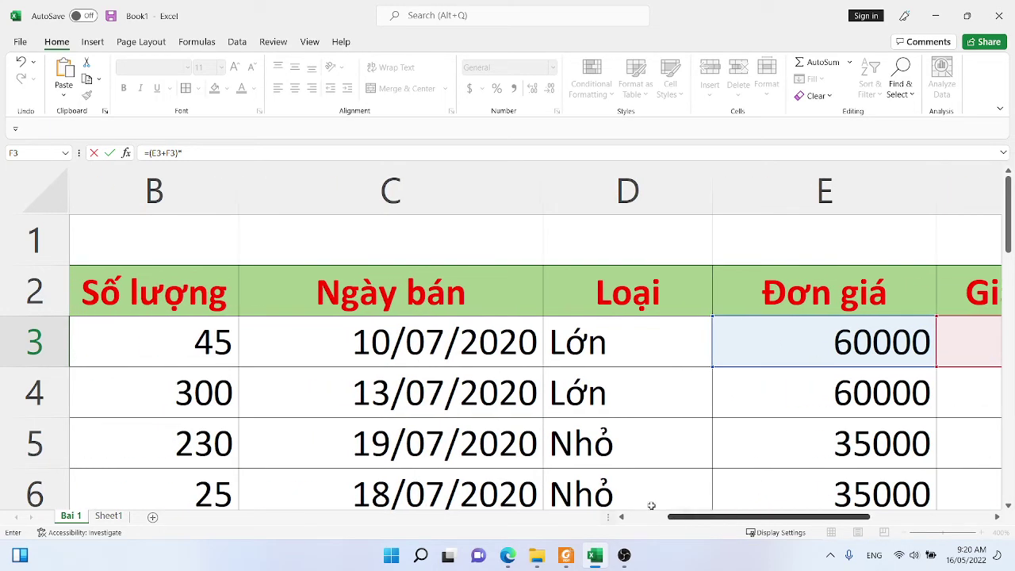
pyautogui.click(182, 343)
pyautogui.press('Return')
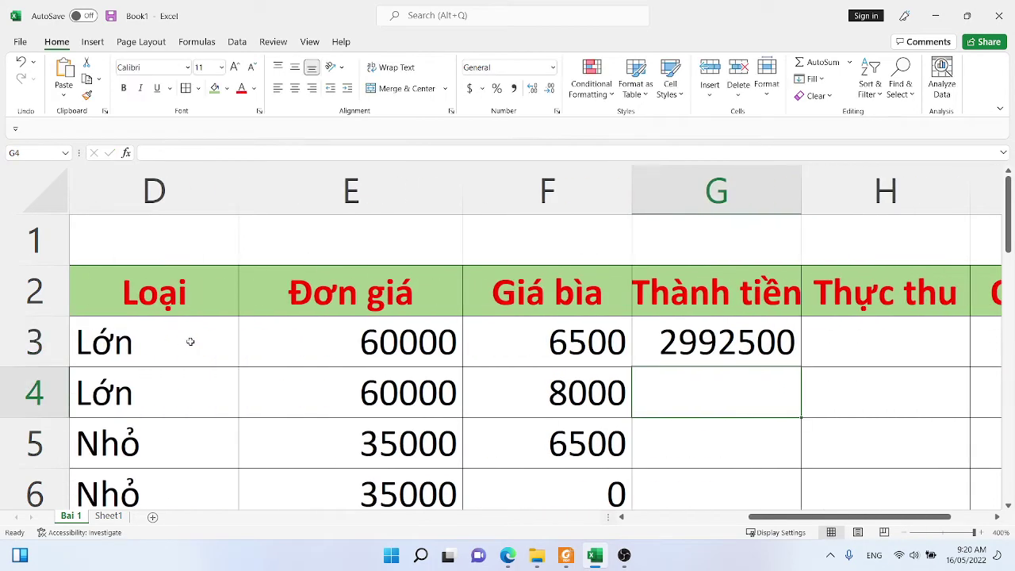
# Fill the Thành tiền formula from G3 down to the last item in row 10
pyautogui.click(754, 343)
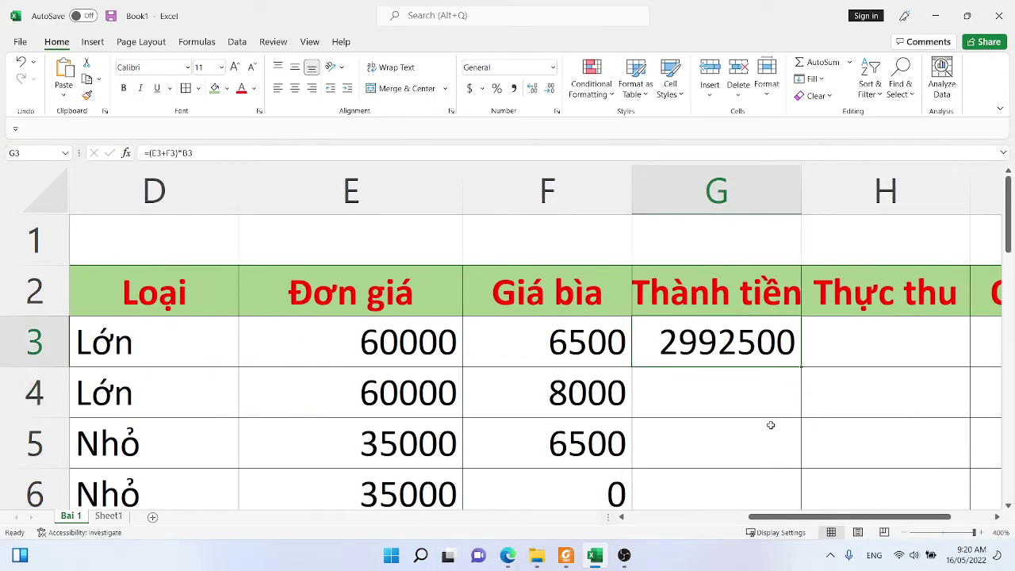
pyautogui.click(563, 353)
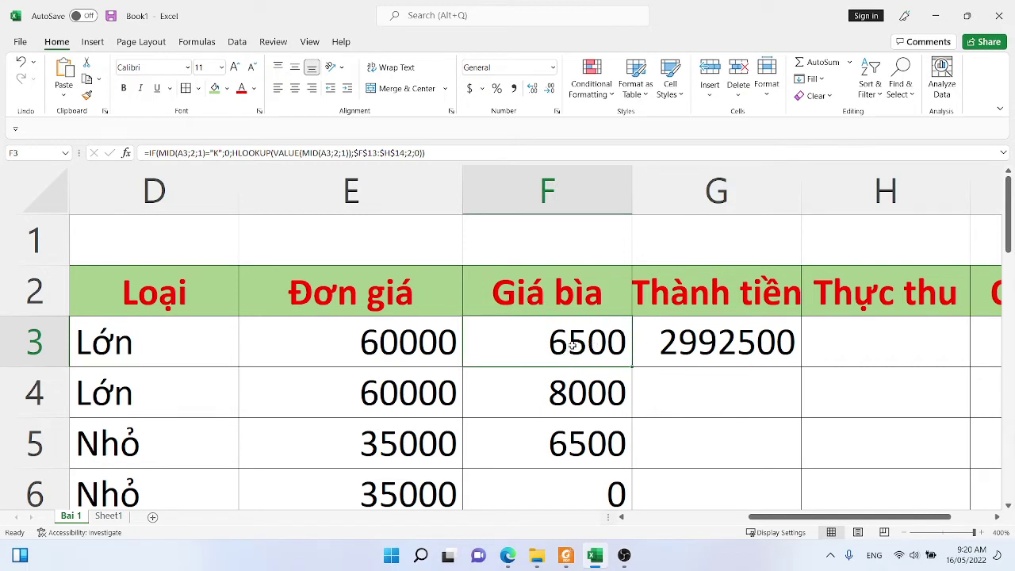
pyautogui.click(678, 337)
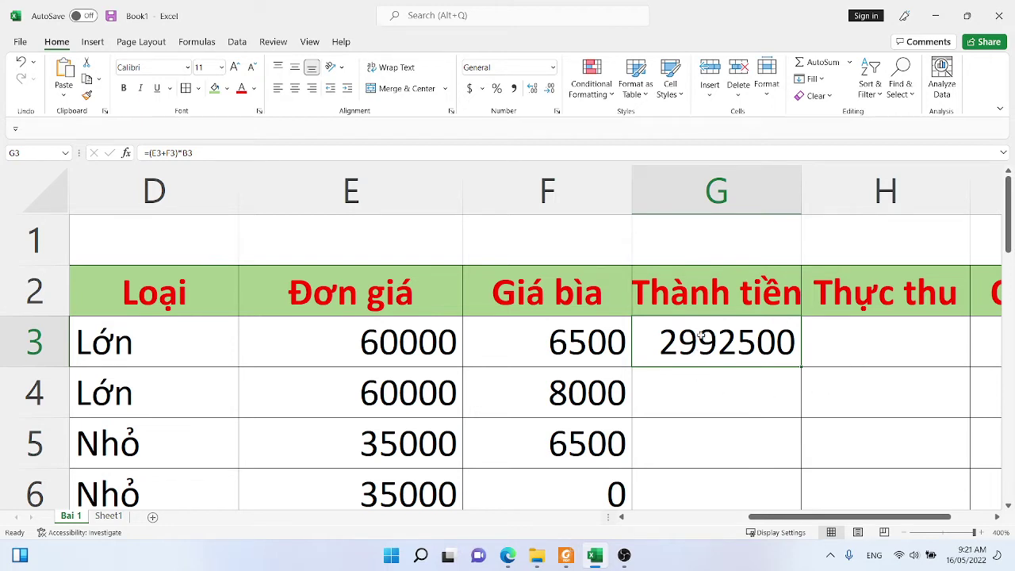
pyautogui.click(803, 371)
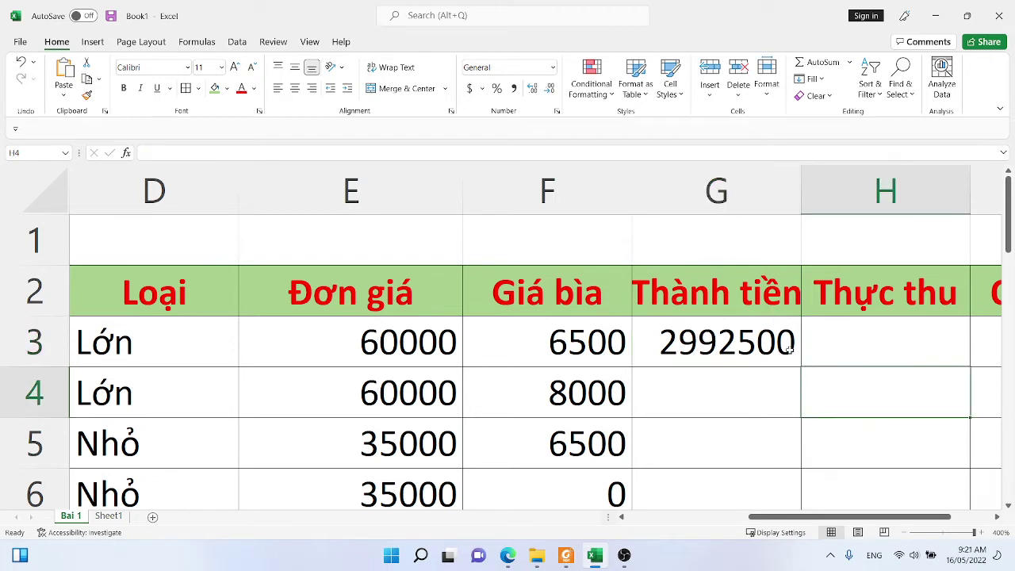
pyautogui.click(790, 349)
pyautogui.doubleClick(800, 365)
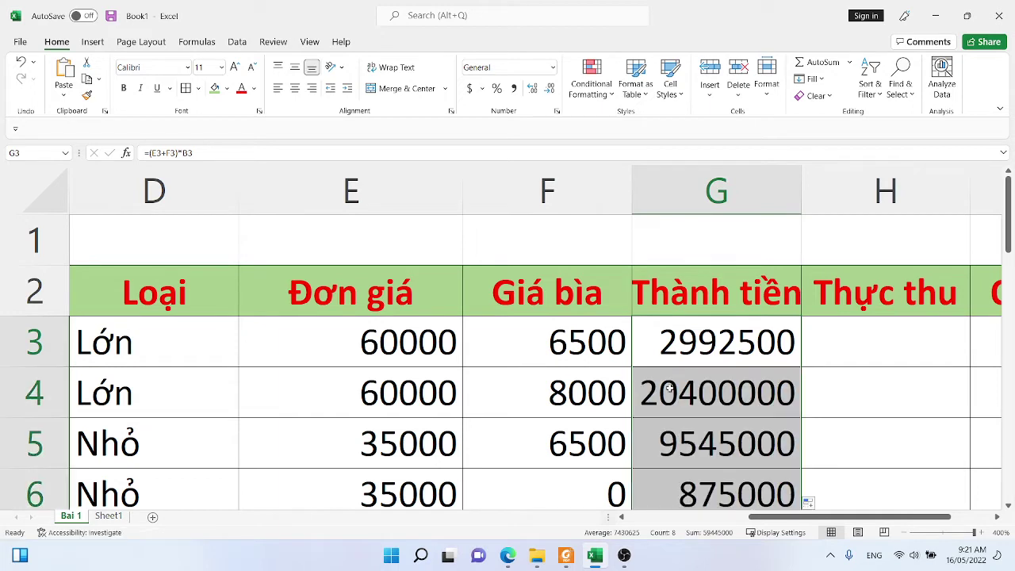
# Switch to Foxit PDF Reader and mark requirement 6's Thực thu heading, the Số lượng >=100 condition, "hay" and the 20/07 date
pyautogui.moveTo(773, 517); pyautogui.dragTo(817, 520)
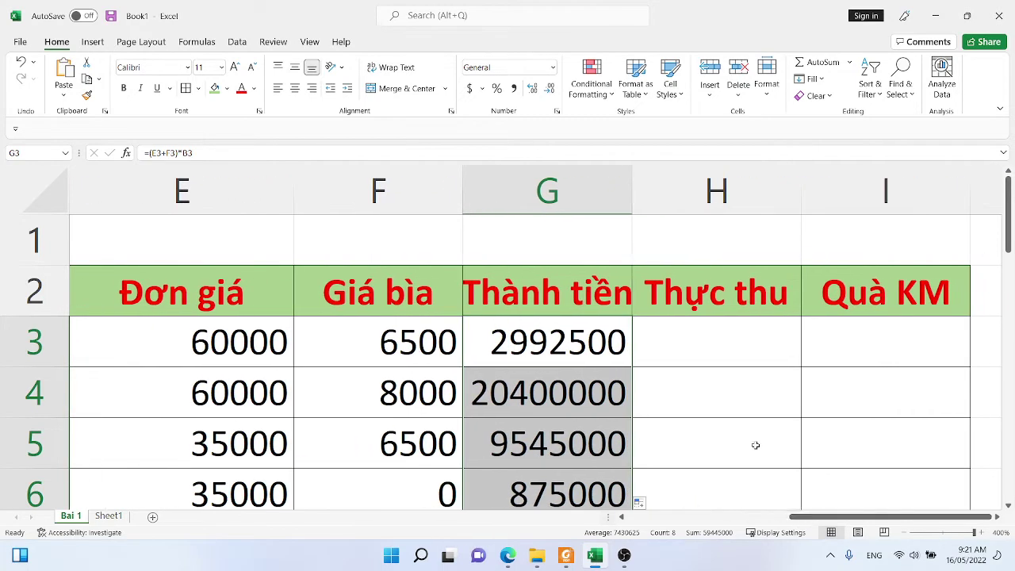
pyautogui.click(696, 333)
pyautogui.click(567, 555)
pyautogui.scroll(-2, 454, 375)
pyautogui.moveTo(203, 321)
pyautogui.mouseDown()
pyautogui.moveTo(266, 330)
pyautogui.moveTo(332, 322)
pyautogui.mouseUp()
pyautogui.moveTo(318, 362); pyautogui.dragTo(448, 361)
pyautogui.moveTo(471, 322)
pyautogui.mouseDown()
pyautogui.moveTo(491, 354)
pyautogui.moveTo(475, 321)
pyautogui.mouseUp()
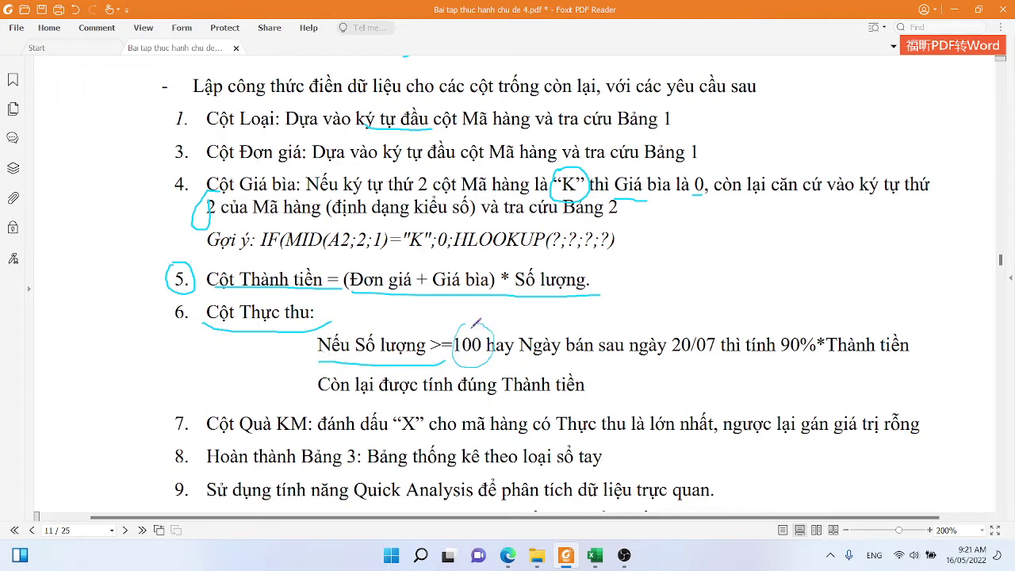
pyautogui.moveTo(488, 359); pyautogui.dragTo(525, 359)
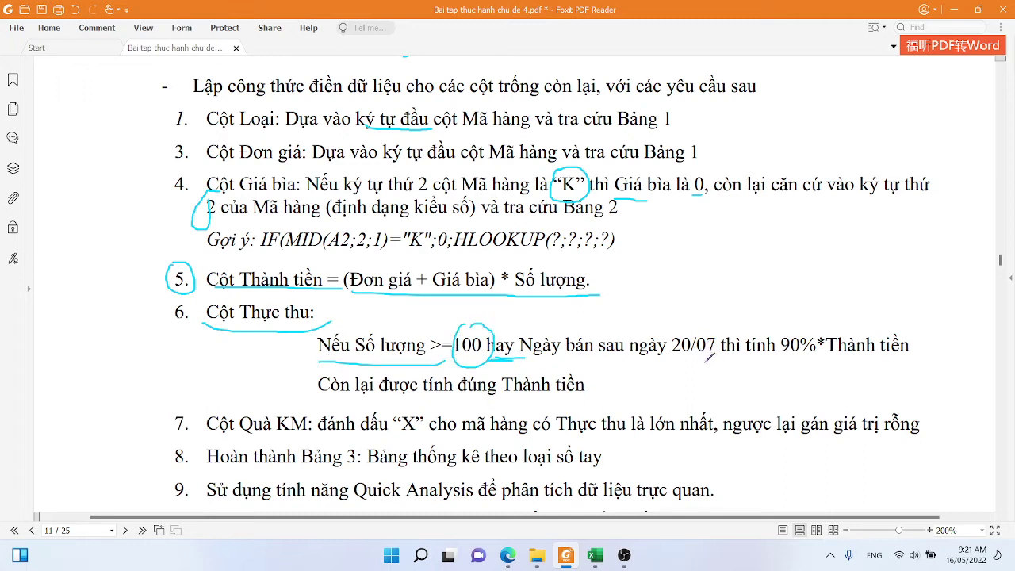
pyautogui.moveTo(674, 359)
pyautogui.mouseDown()
pyautogui.moveTo(735, 338)
pyautogui.moveTo(651, 347)
pyautogui.moveTo(660, 360)
pyautogui.mouseUp()
# Handwrite the note ">20/7" above the 20/07 date condition of requirement 6
pyautogui.moveTo(646, 273)
pyautogui.mouseDown()
pyautogui.moveTo(658, 272)
pyautogui.moveTo(672, 299)
pyautogui.moveTo(660, 317)
pyautogui.mouseUp()
pyautogui.moveTo(715, 268); pyautogui.dragTo(729, 295)
pyautogui.moveTo(749, 256)
pyautogui.mouseDown()
pyautogui.moveTo(761, 276)
pyautogui.moveTo(788, 269)
pyautogui.moveTo(784, 282)
pyautogui.mouseUp()
pyautogui.moveTo(790, 266); pyautogui.dragTo(805, 263)
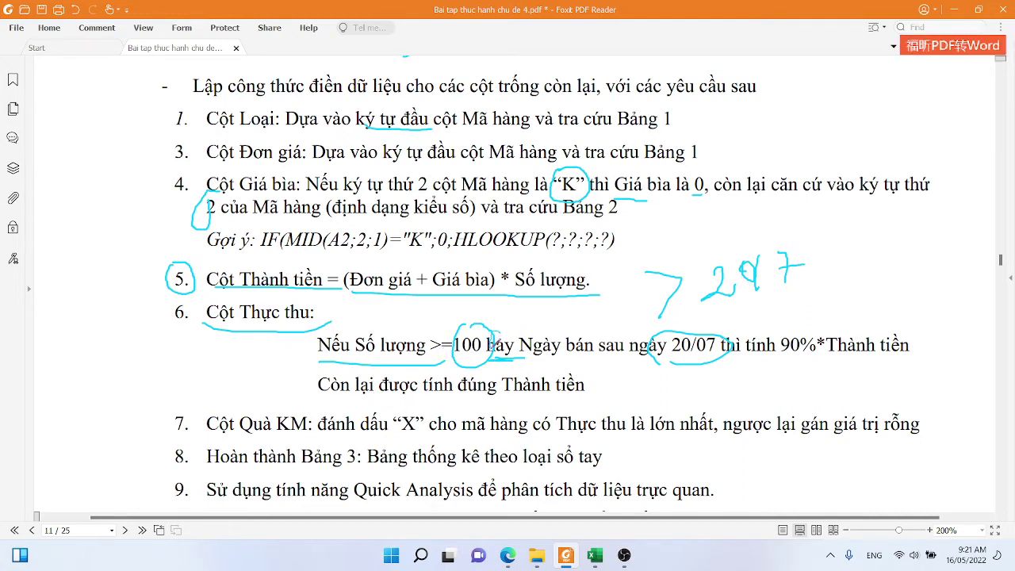
# Circle "hay", mark requirement 6's sale-date condition, the 90% rate and the final Thành tiền, and return to Excel
pyautogui.moveTo(496, 327)
pyautogui.mouseDown()
pyautogui.moveTo(489, 348)
pyautogui.moveTo(518, 347)
pyautogui.moveTo(504, 329)
pyautogui.mouseUp()
pyautogui.moveTo(519, 358); pyautogui.dragTo(659, 363)
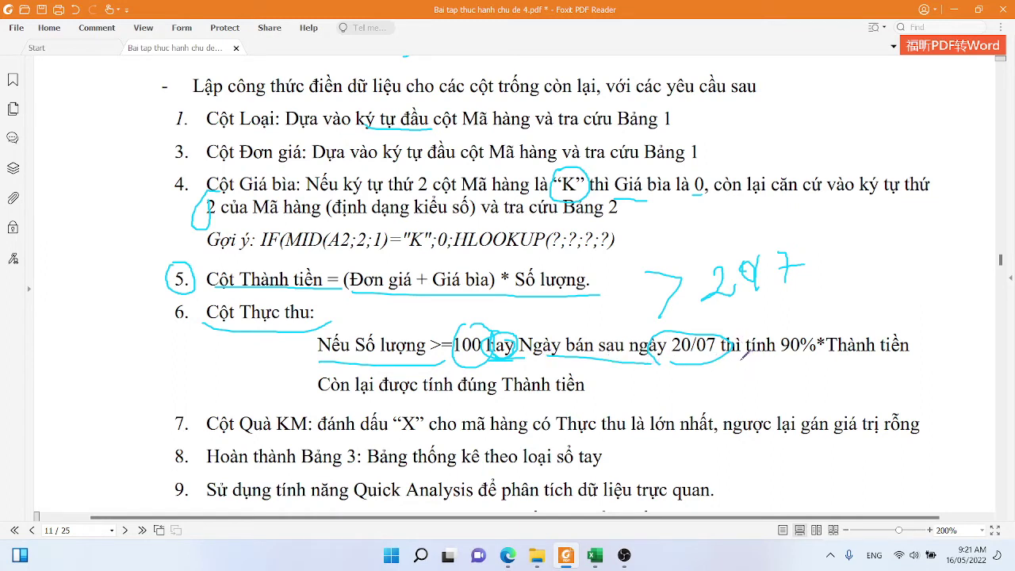
pyautogui.moveTo(735, 362); pyautogui.dragTo(830, 362)
pyautogui.moveTo(789, 326)
pyautogui.mouseDown()
pyautogui.moveTo(796, 361)
pyautogui.moveTo(816, 361)
pyautogui.moveTo(816, 335)
pyautogui.moveTo(790, 321)
pyautogui.mouseUp()
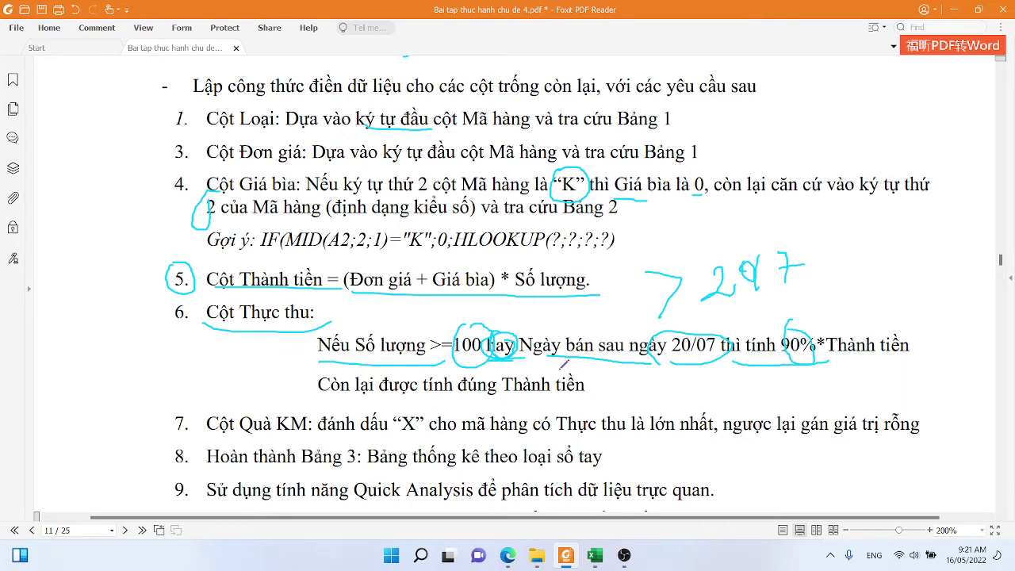
pyautogui.moveTo(509, 397); pyautogui.dragTo(588, 394)
pyautogui.click(595, 556)
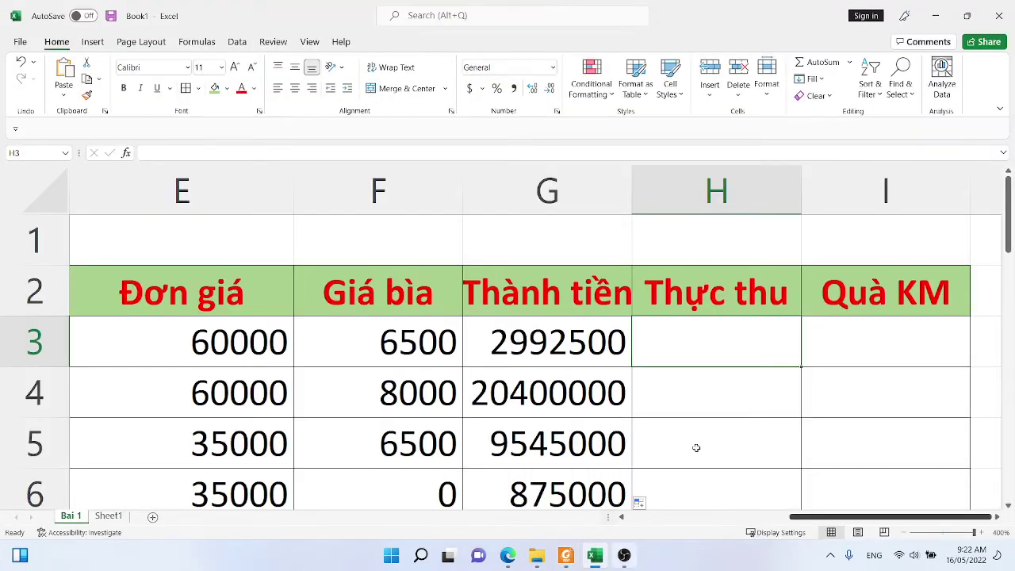
# Begin the Thực thu formula in H3 with the quantity condition, =if(OR(B3>100;
pyautogui.doubleClick(678, 334)
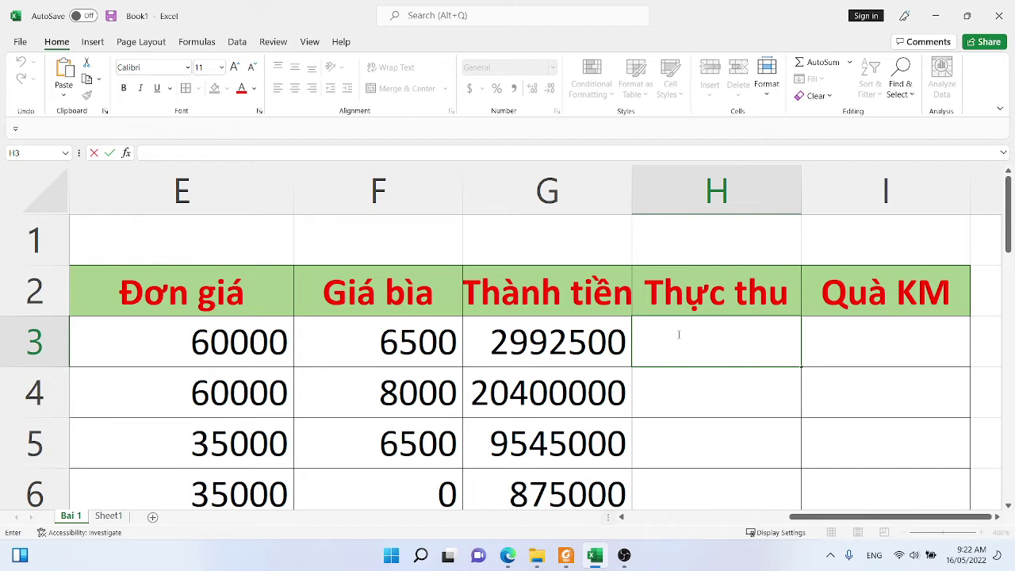
pyautogui.write('=')
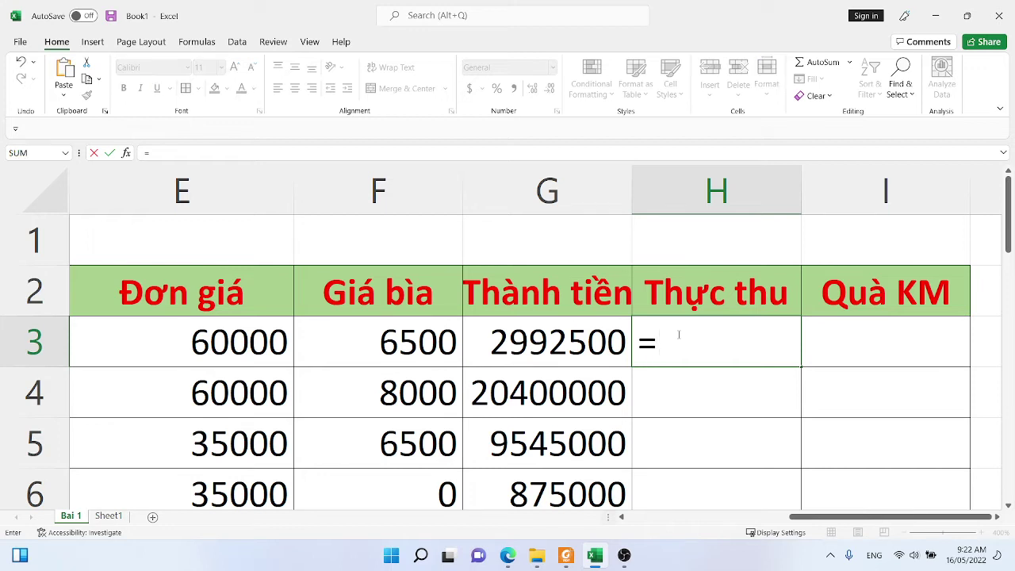
pyautogui.press('BackSpace')
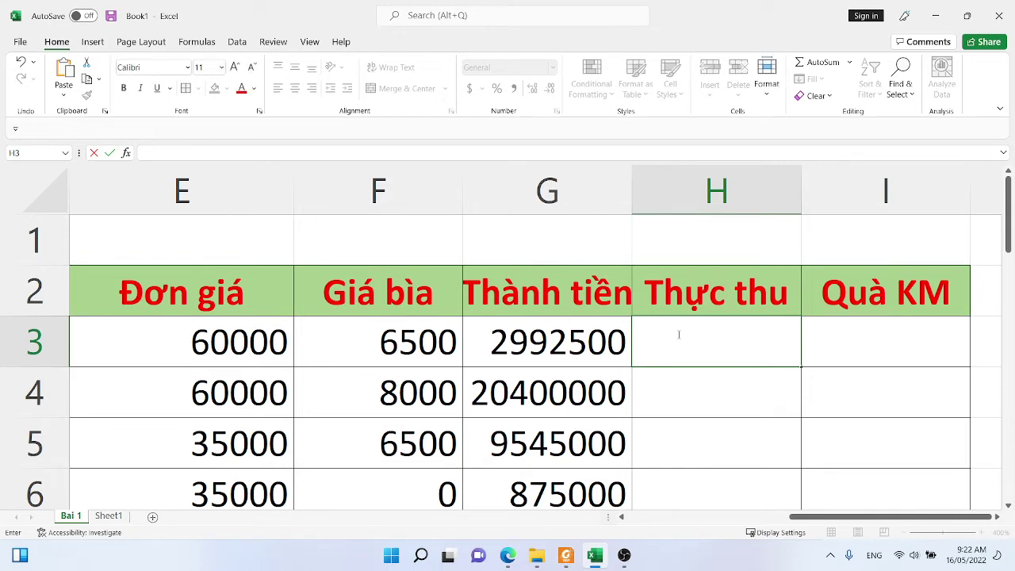
pyautogui.write('=if(')
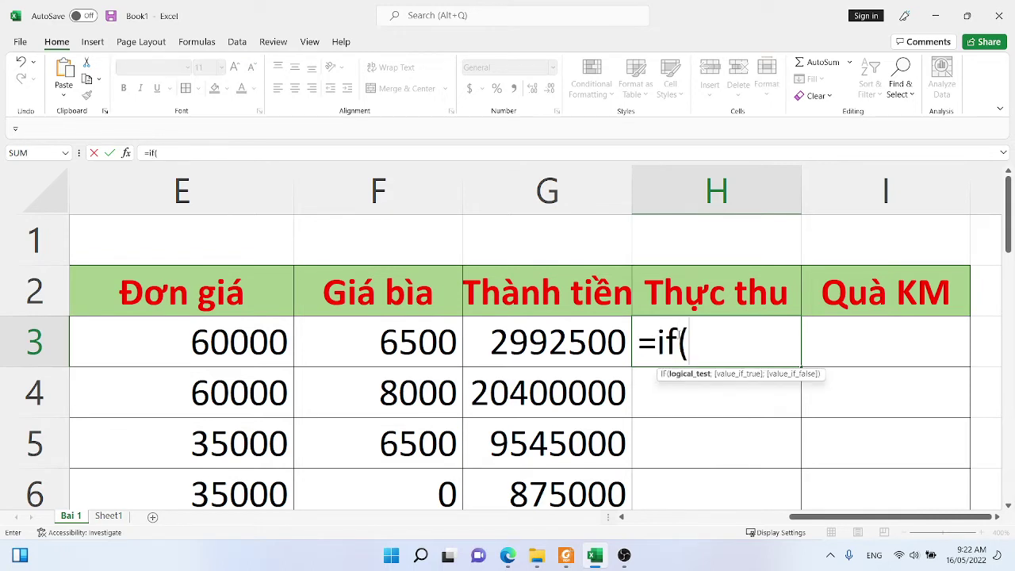
pyautogui.write('OR')
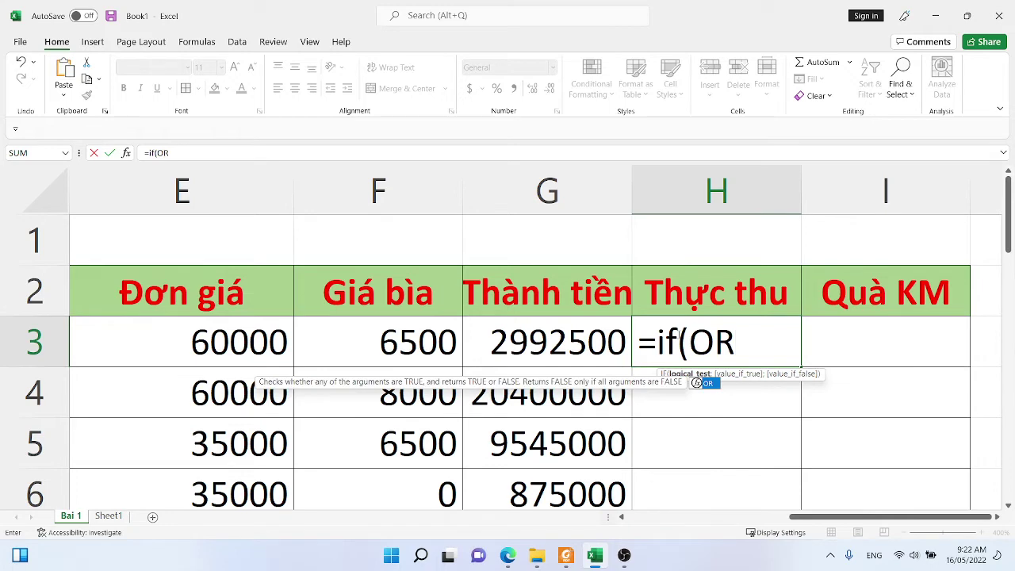
pyautogui.write('(')
pyautogui.moveTo(827, 521); pyautogui.dragTo(665, 531)
pyautogui.click(371, 342)
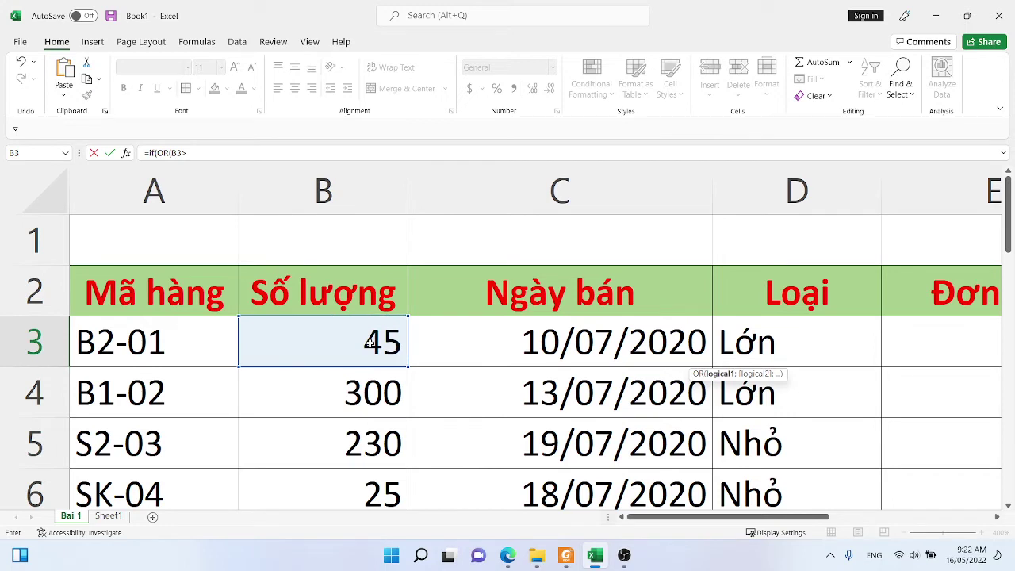
pyautogui.write('>100;')
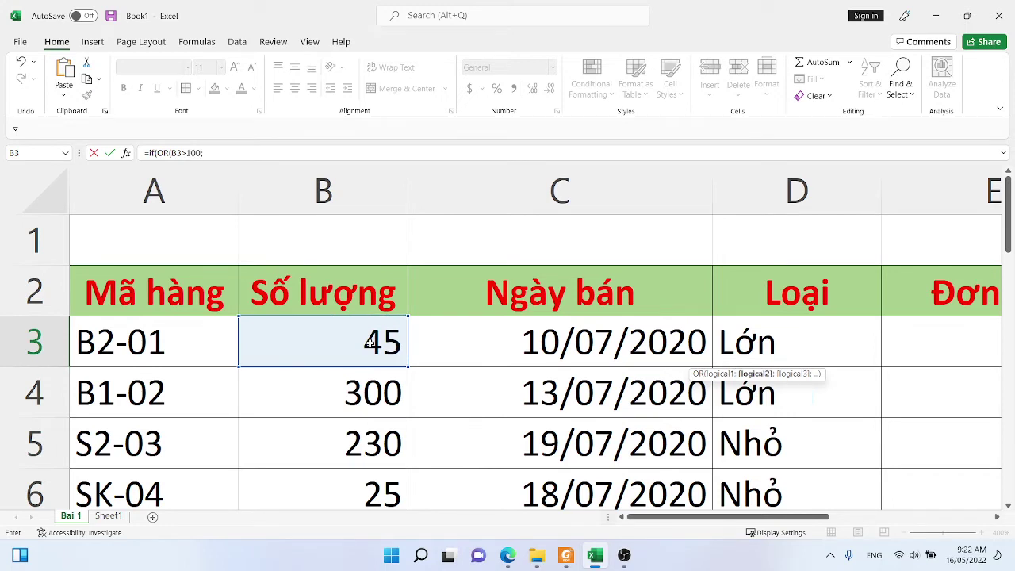
pyautogui.moveTo(370, 342); pyautogui.dragTo(236, 153)
pyautogui.doubleClick(235, 153)
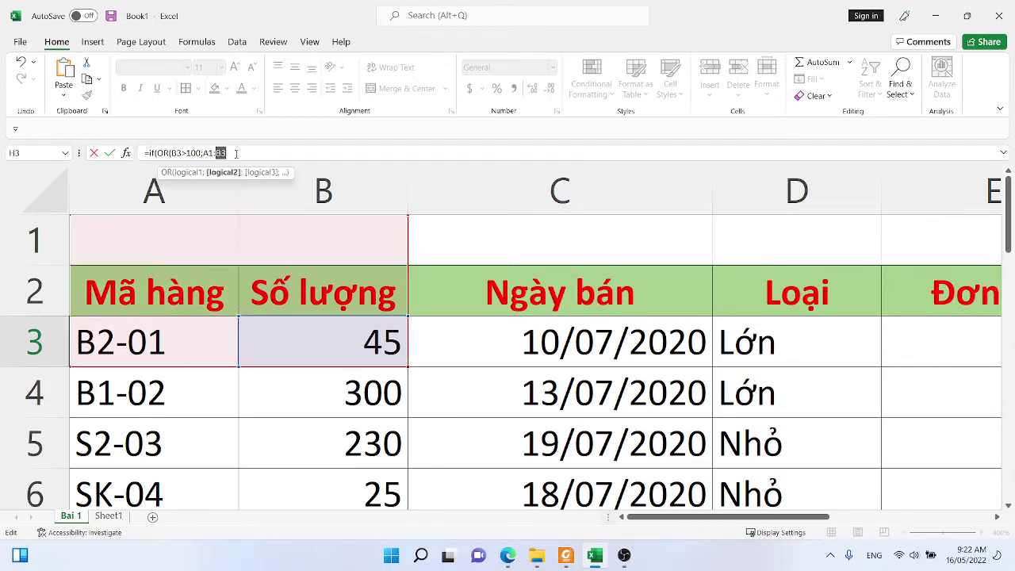
pyautogui.press('BackSpace')
pyautogui.press('BackSpace')
pyautogui.press('BackSpace')
pyautogui.press('BackSpace')
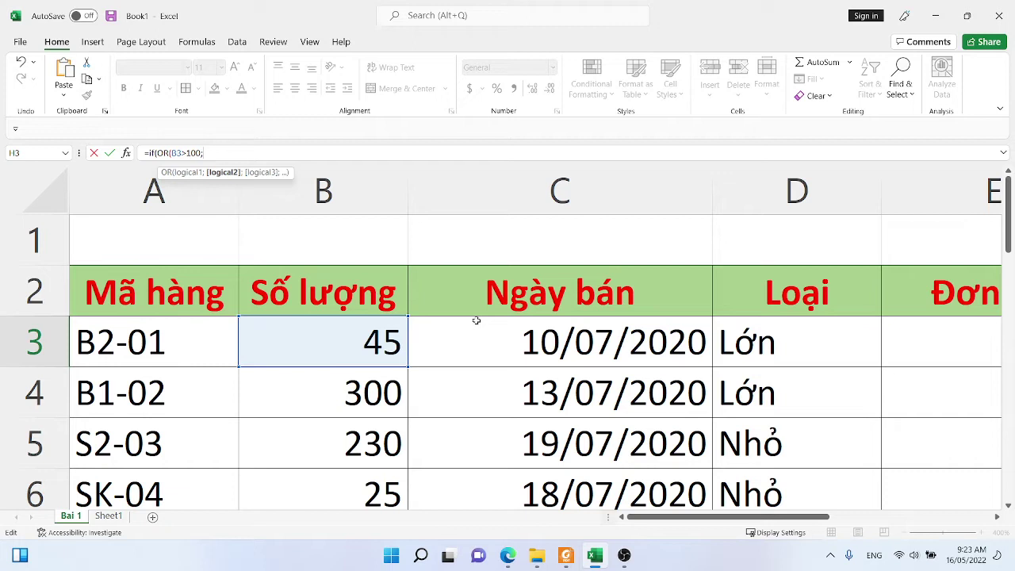
# Add the sale-date condition DAY(C3)>20 to the H3 formula and close the OR function
pyautogui.write('D')
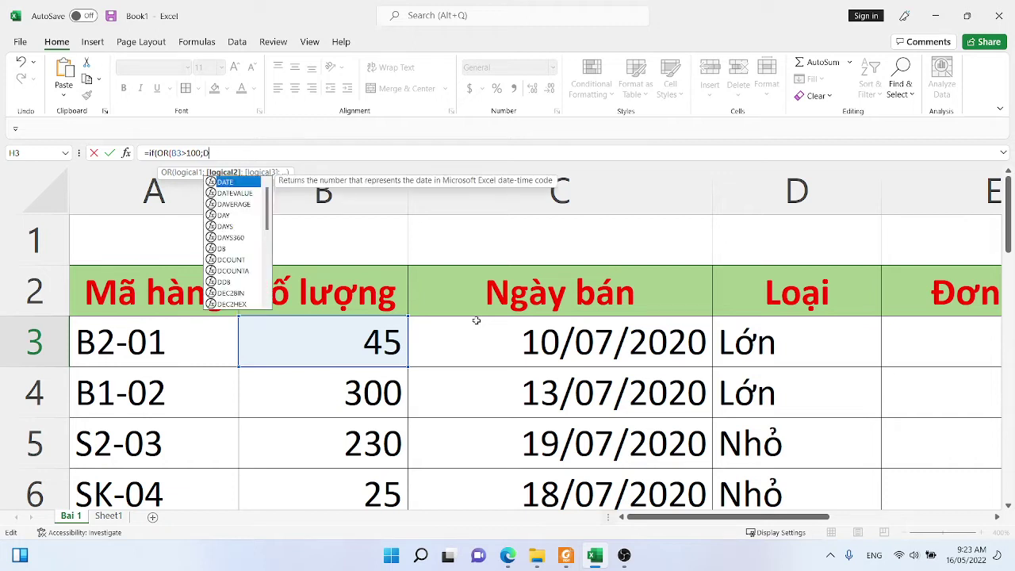
pyautogui.write('A')
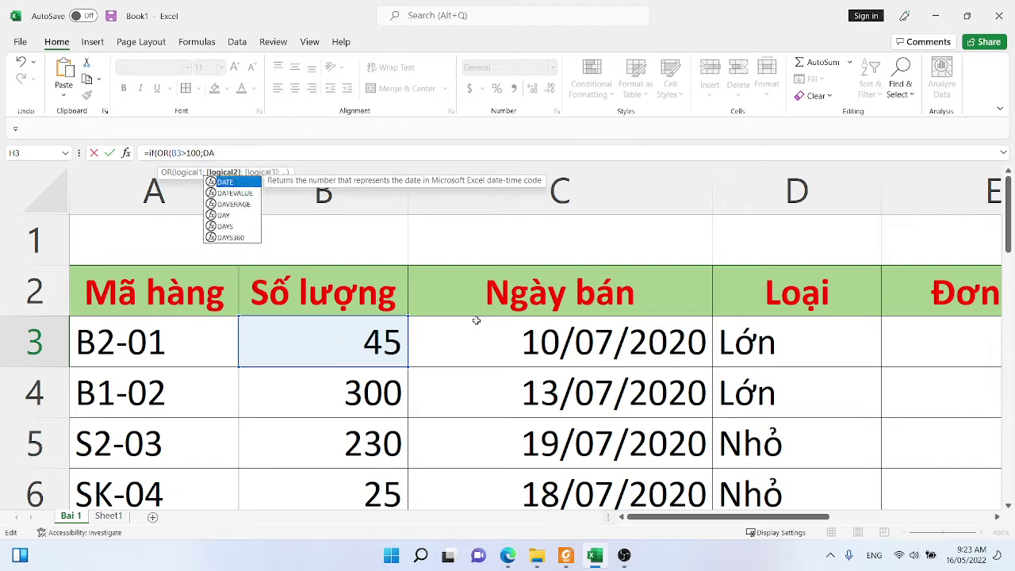
pyautogui.write('Y(')
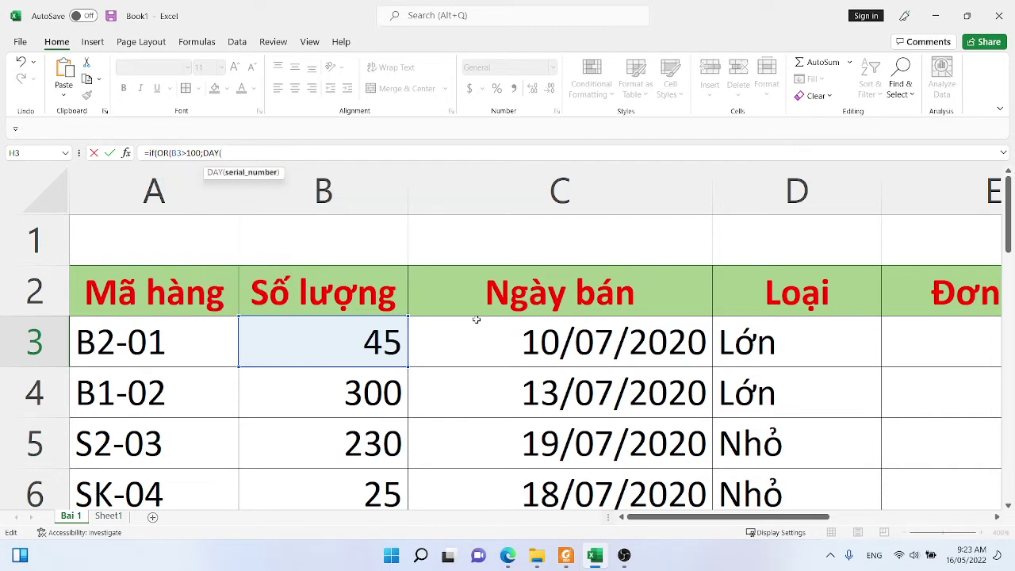
pyautogui.click(468, 344)
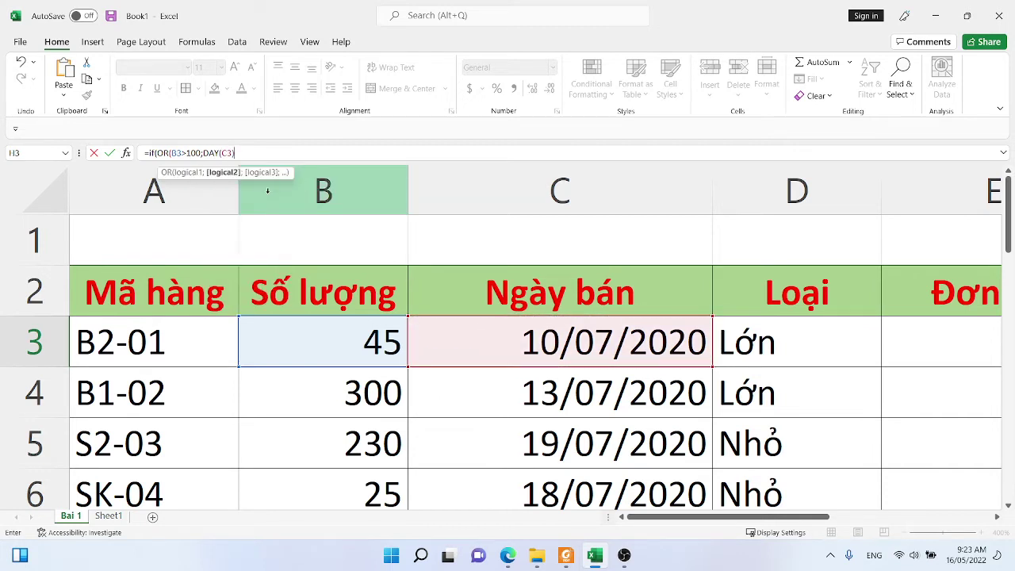
pyautogui.click(655, 516)
pyautogui.moveTo(655, 517); pyautogui.dragTo(817, 517)
pyautogui.click(709, 389)
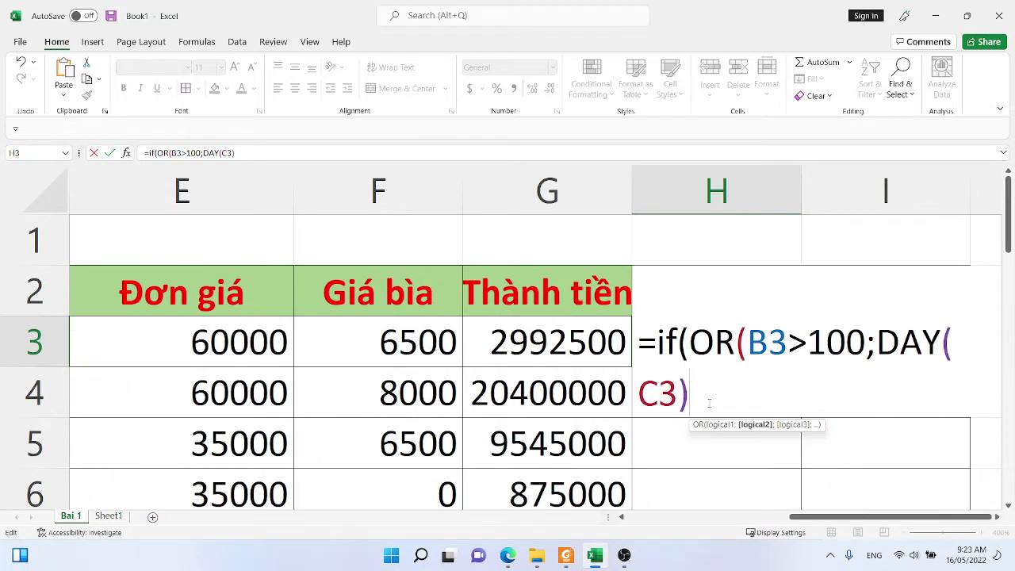
pyautogui.write('>20')
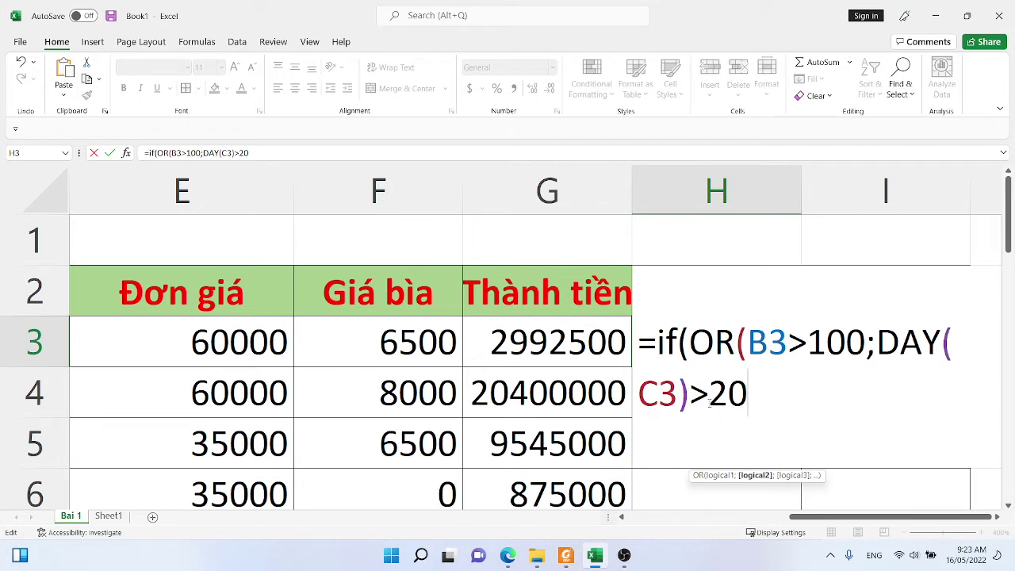
pyautogui.write(')')
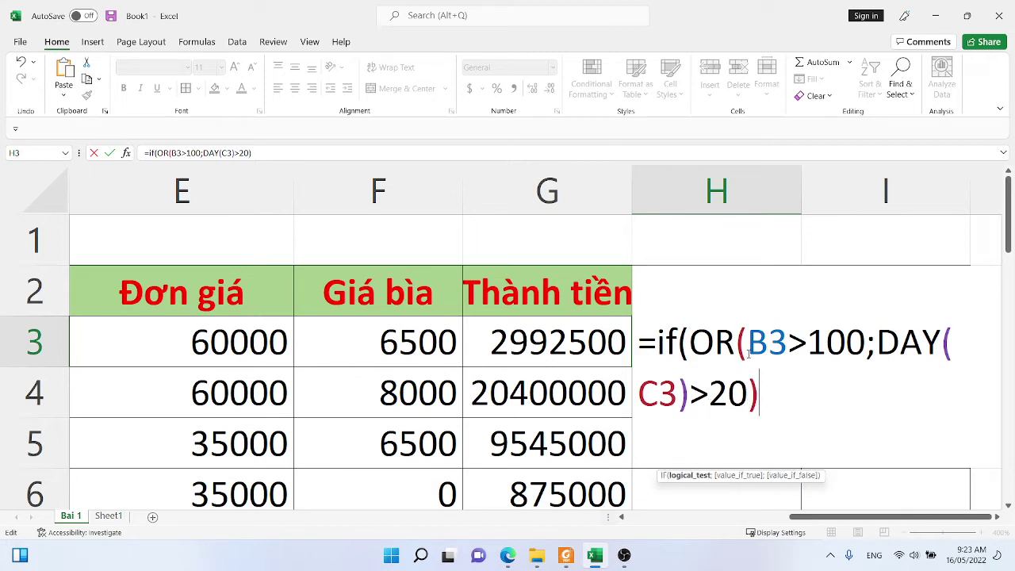
# Add 90% as the true result and 100% as the false result of the H3 formula, closing the IF function
pyautogui.moveTo(748, 342); pyautogui.dragTo(865, 342)
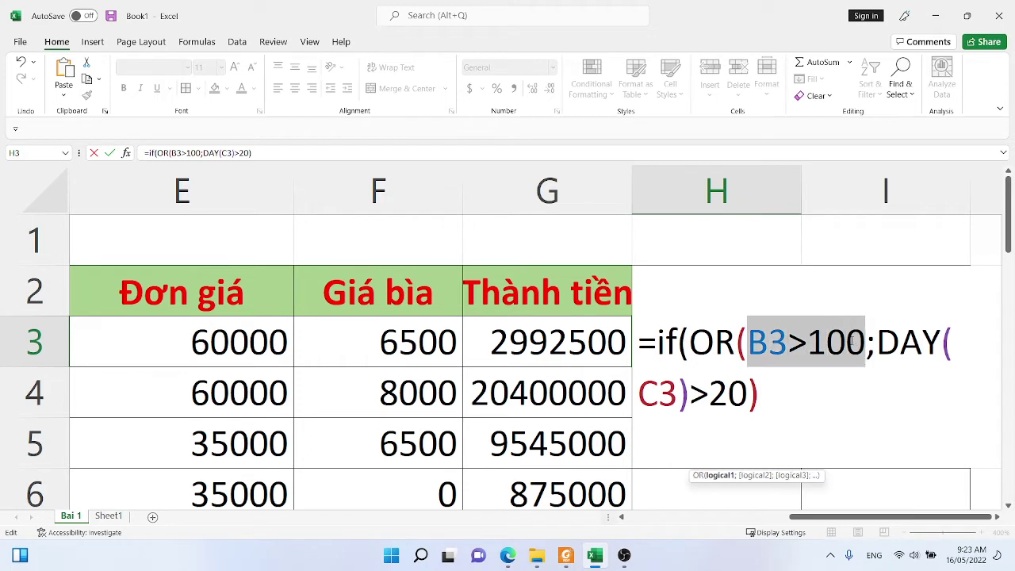
pyautogui.click(764, 392)
pyautogui.write(';')
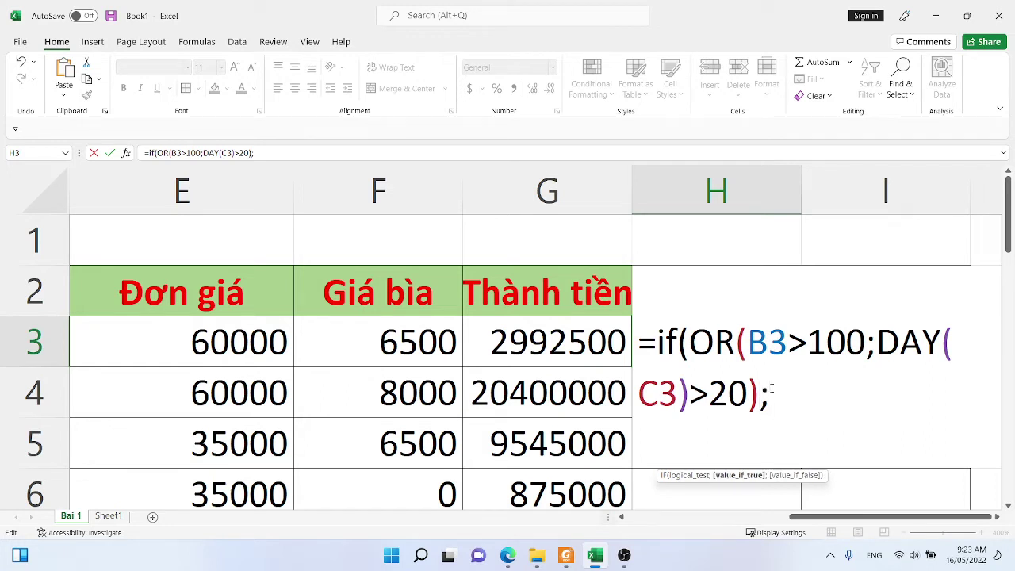
pyautogui.write('90%;')
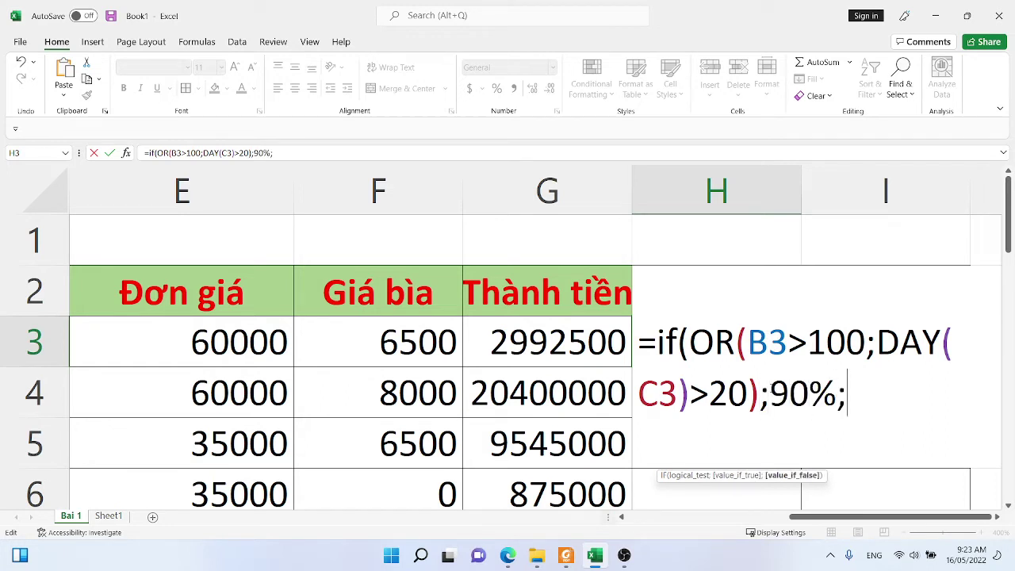
pyautogui.write('100%)')
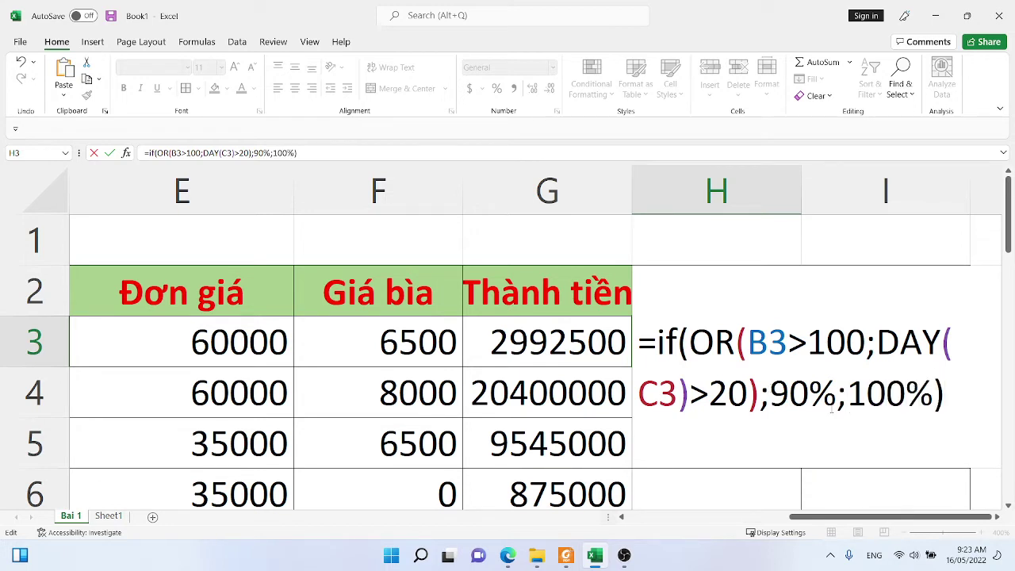
pyautogui.click(829, 410)
pyautogui.write('*')
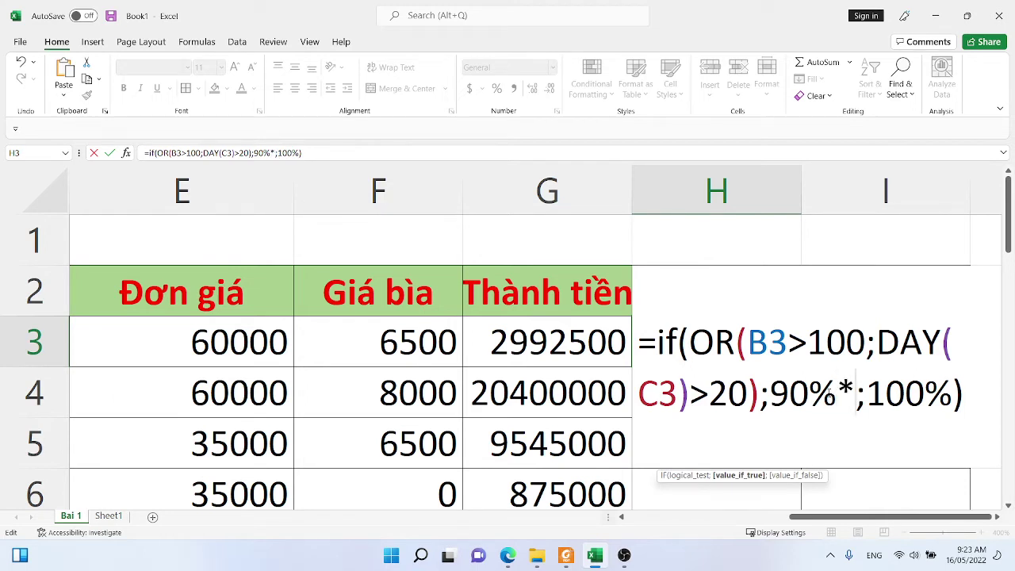
pyautogui.press('BackSpace')
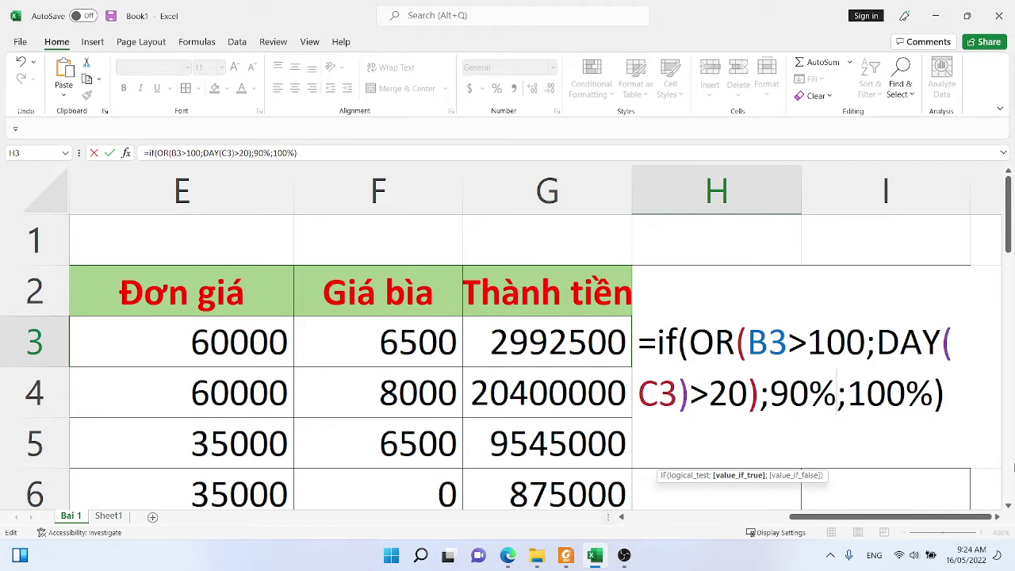
# Multiply the IF result by the Thành tiền value in G3 and commit the H3 formula
pyautogui.click(954, 386)
pyautogui.write('*')
pyautogui.click(476, 335)
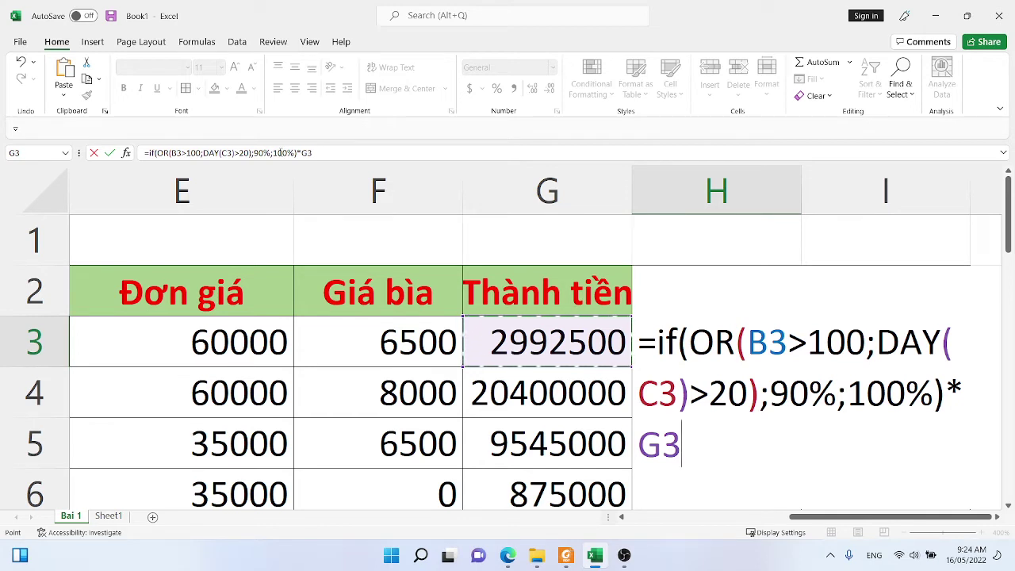
pyautogui.click(330, 149)
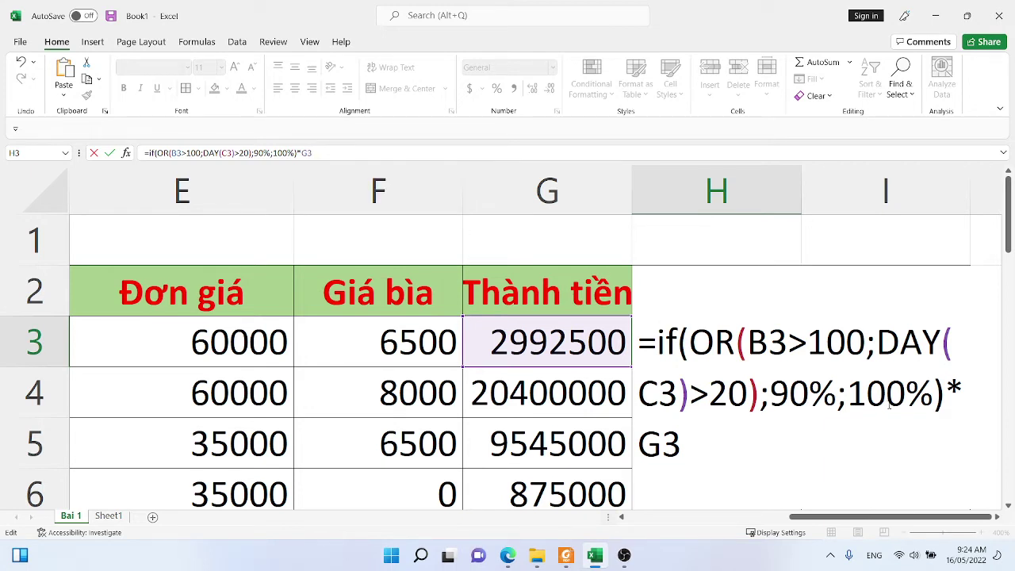
pyautogui.press('Return')
# Fill the Thực thu formula from H3 down to the last item in row 10 and check the filled column
pyautogui.click(705, 333)
pyautogui.doubleClick(801, 371)
pyautogui.scroll(-2, 740, 340)
pyautogui.scroll(-1, 740, 341)
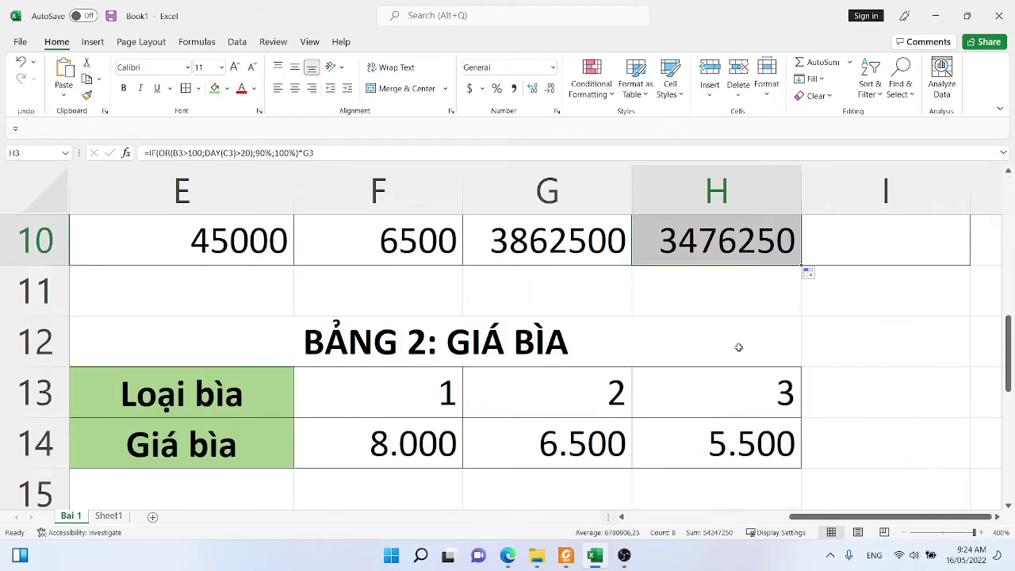
pyautogui.scroll(3, 739, 342)
# Switch to Foxit PDF Reader and read requirement 7 for the Quà KM column
pyautogui.click(565, 555)
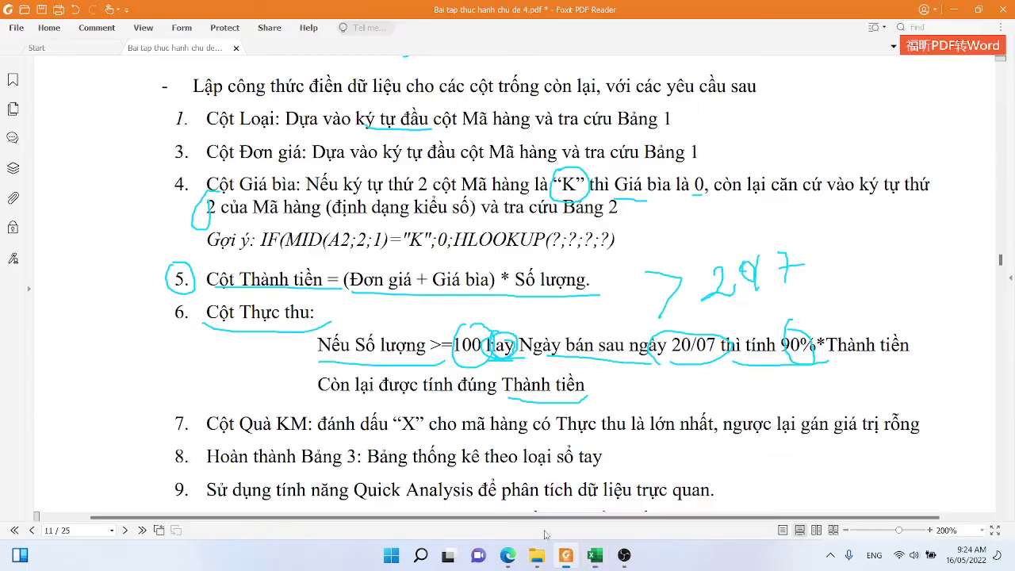
pyautogui.scroll(-3, 373, 317)
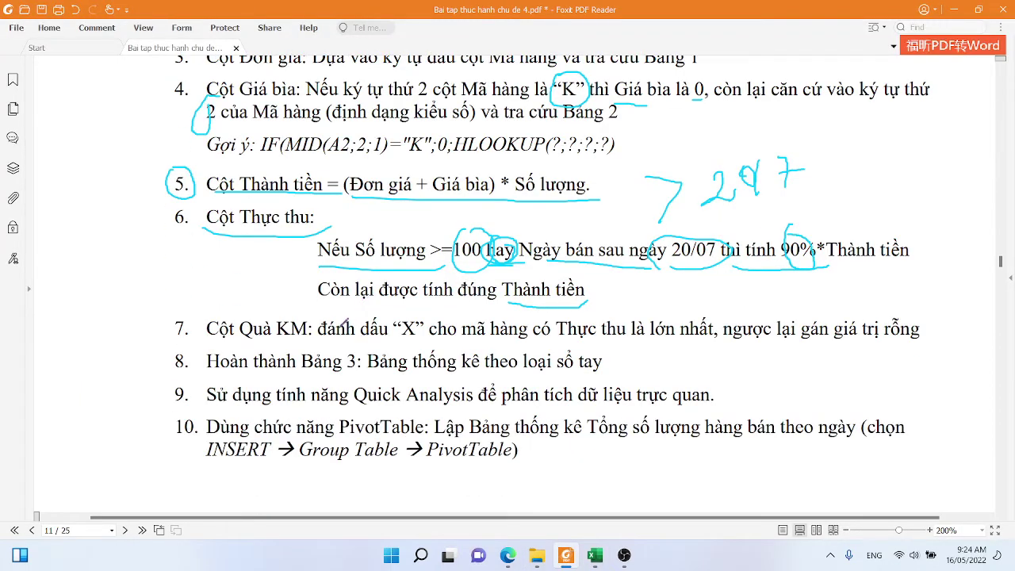
pyautogui.scroll(-1, 346, 320)
pyautogui.scroll(-1, 305, 287)
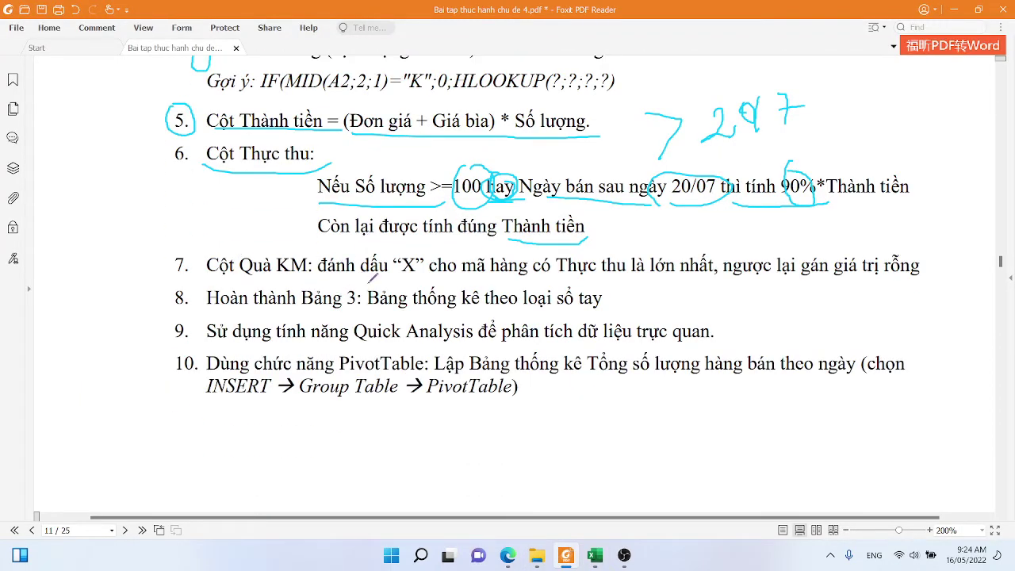
# Circle “X” and underline “lớn nhất” in requirement 7 of the PDF
pyautogui.moveTo(405, 274)
pyautogui.mouseDown()
pyautogui.moveTo(438, 274)
pyautogui.moveTo(392, 246)
pyautogui.moveTo(448, 269)
pyautogui.mouseUp()
pyautogui.moveTo(645, 283); pyautogui.dragTo(708, 270)
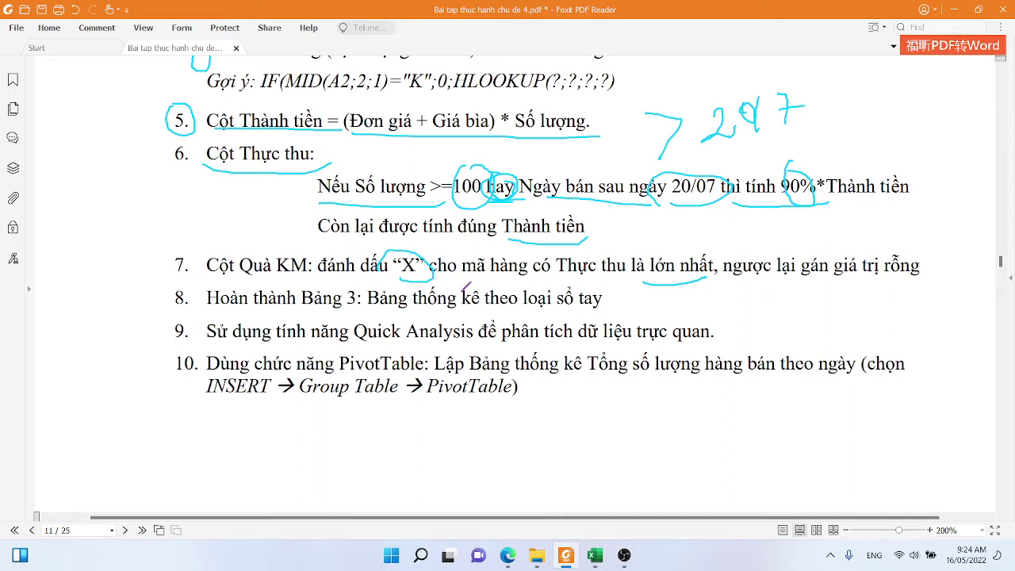
# Switch to Excel and start an IF formula in cell I3 of the Quà KM column
pyautogui.click(595, 555)
pyautogui.click(869, 340)
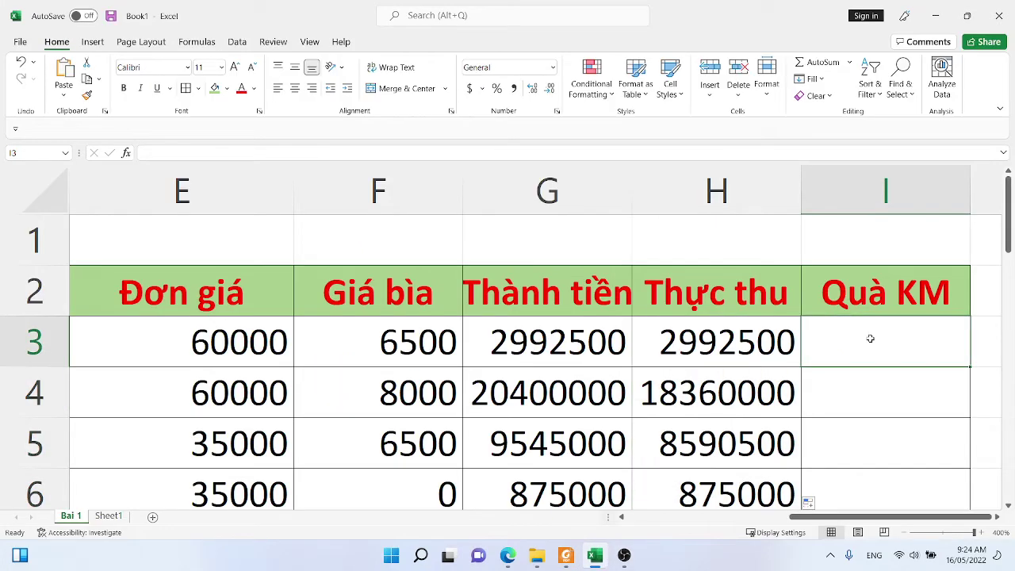
pyautogui.write('=ì')
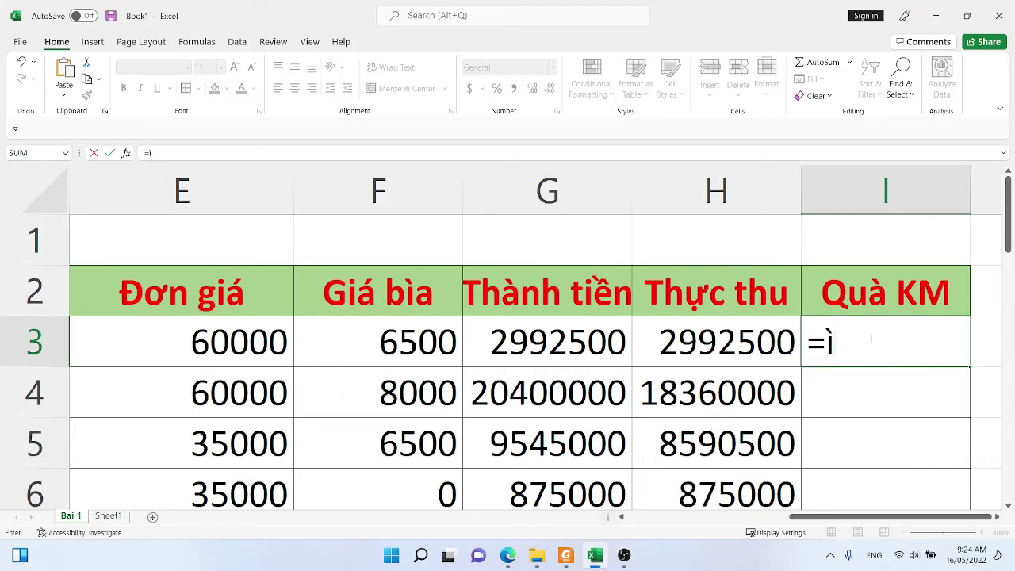
pyautogui.write('f(')
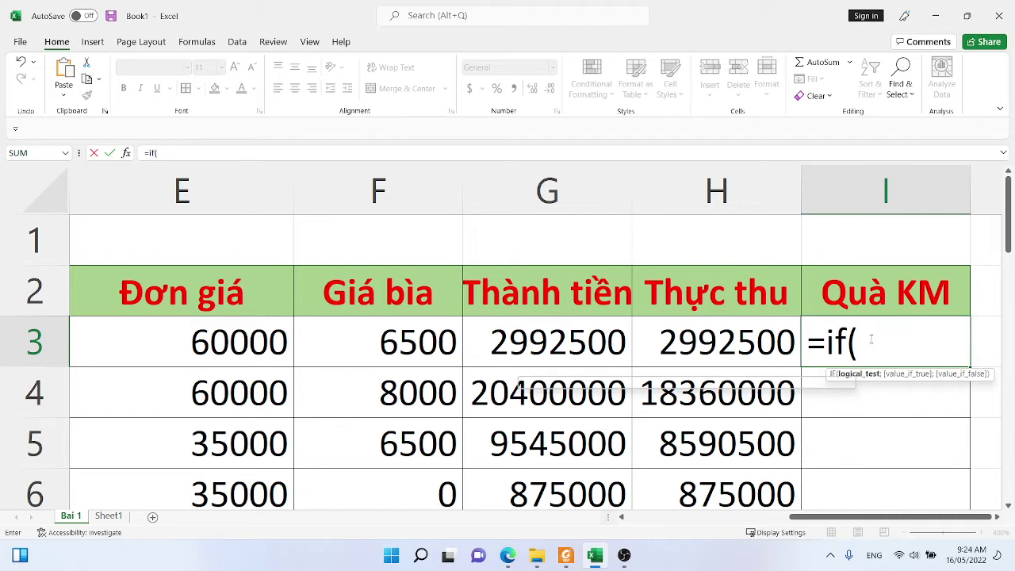
pyautogui.write('MÃ')
pyautogui.press('BackSpace')
pyautogui.press('BackSpace')
pyautogui.press('BackSpace')
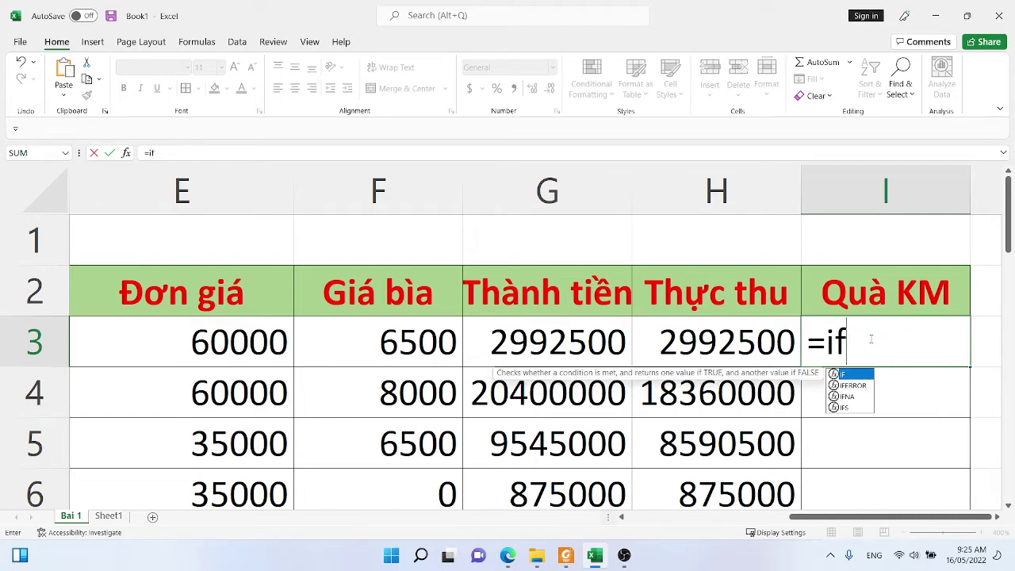
pyautogui.write('(')
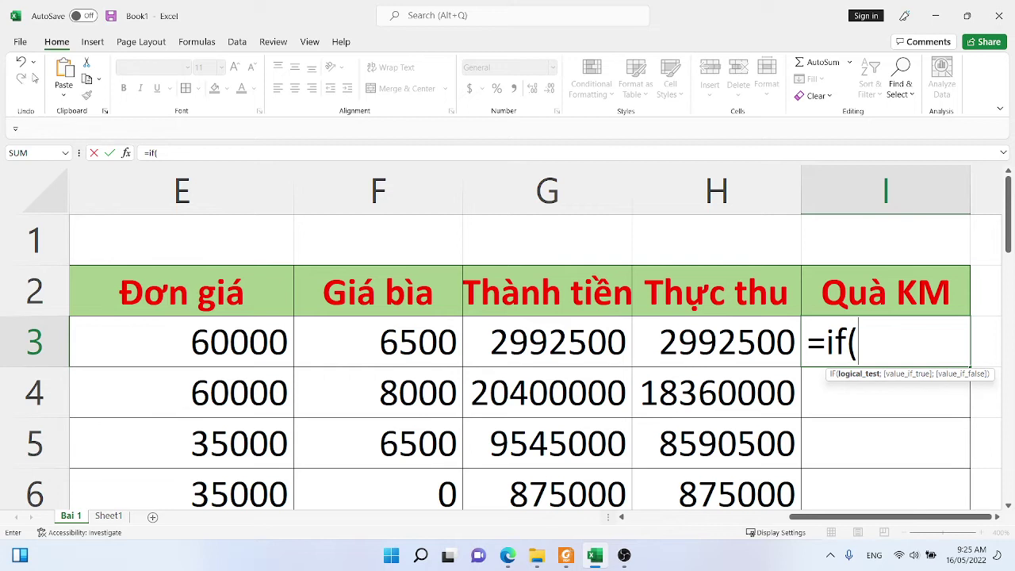
# Set the IF condition in I3 to H3=MAX($H$3:$H$10), using an absolute range for the Thực thu column
pyautogui.click(667, 336)
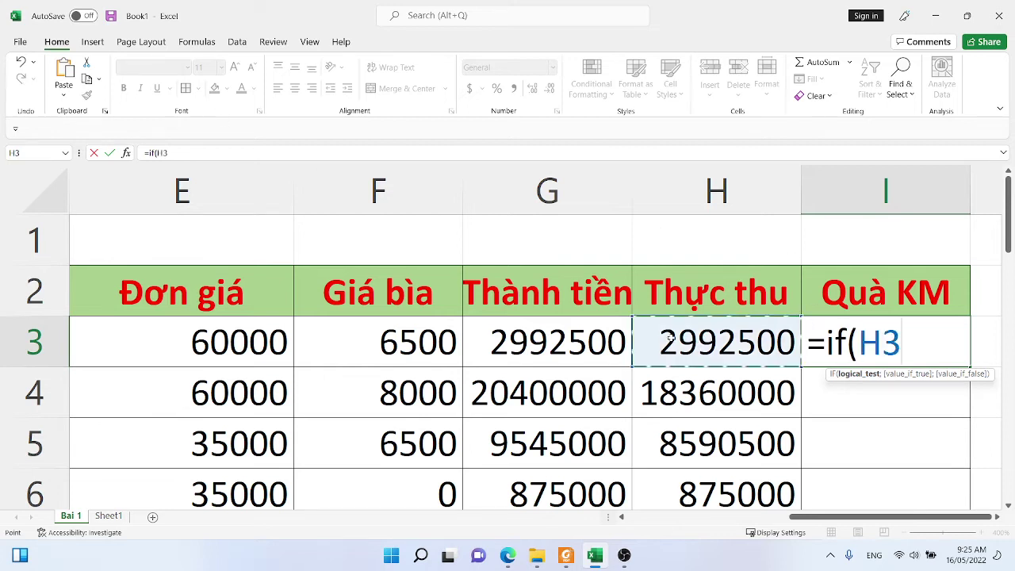
pyautogui.write('=')
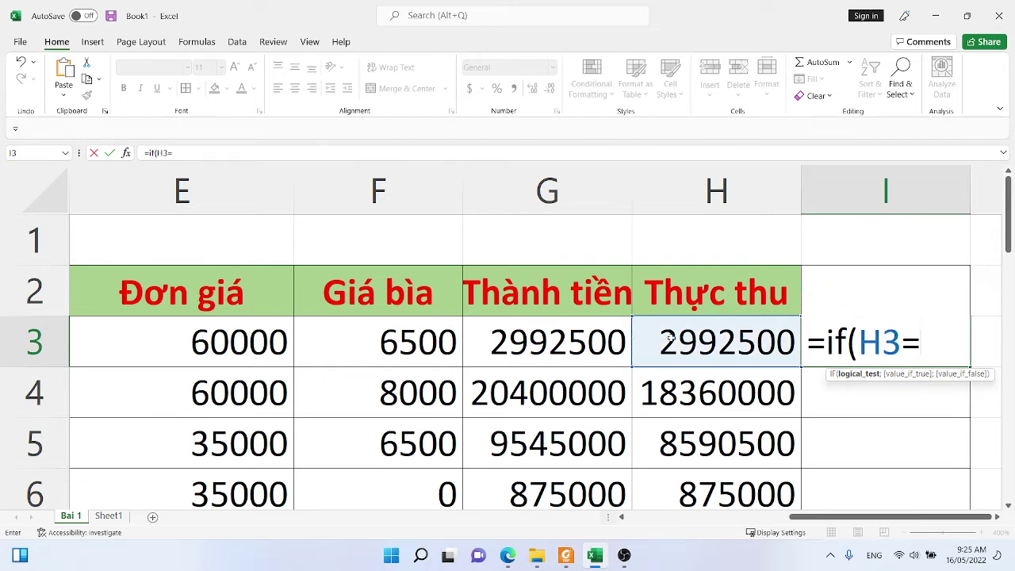
pyautogui.write('MAX(')
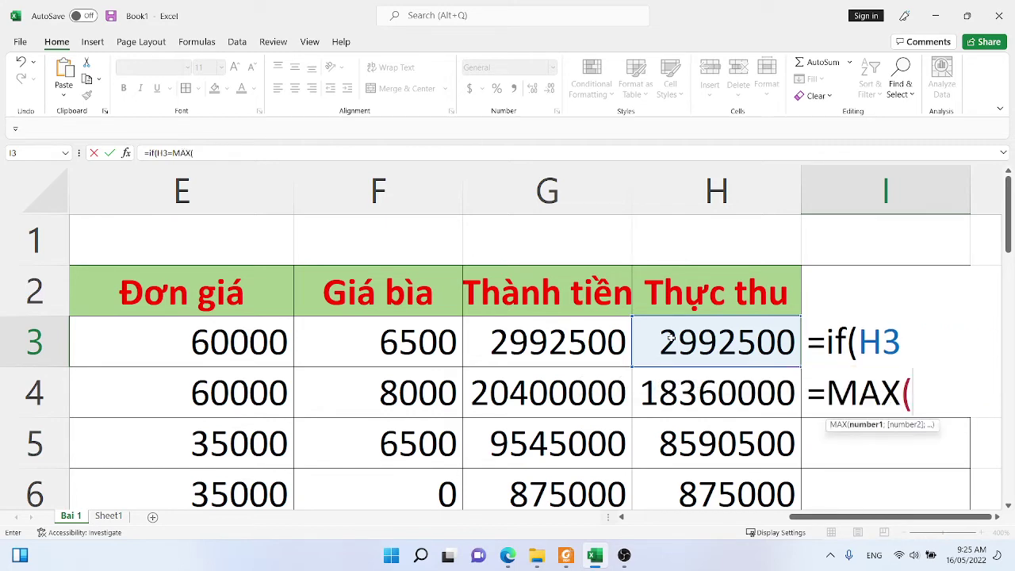
pyautogui.moveTo(662, 339); pyautogui.dragTo(678, 401)
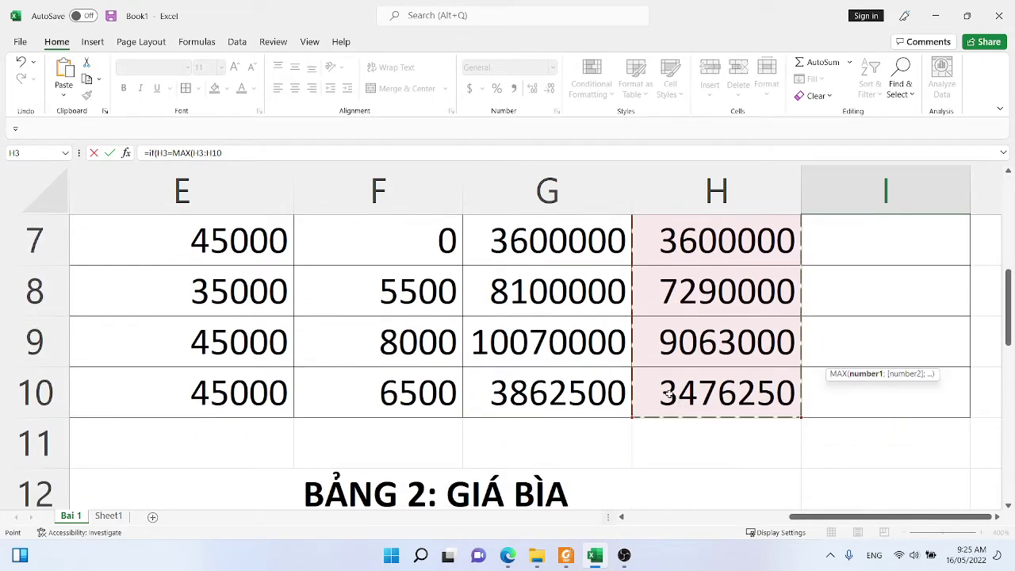
pyautogui.press('F4')
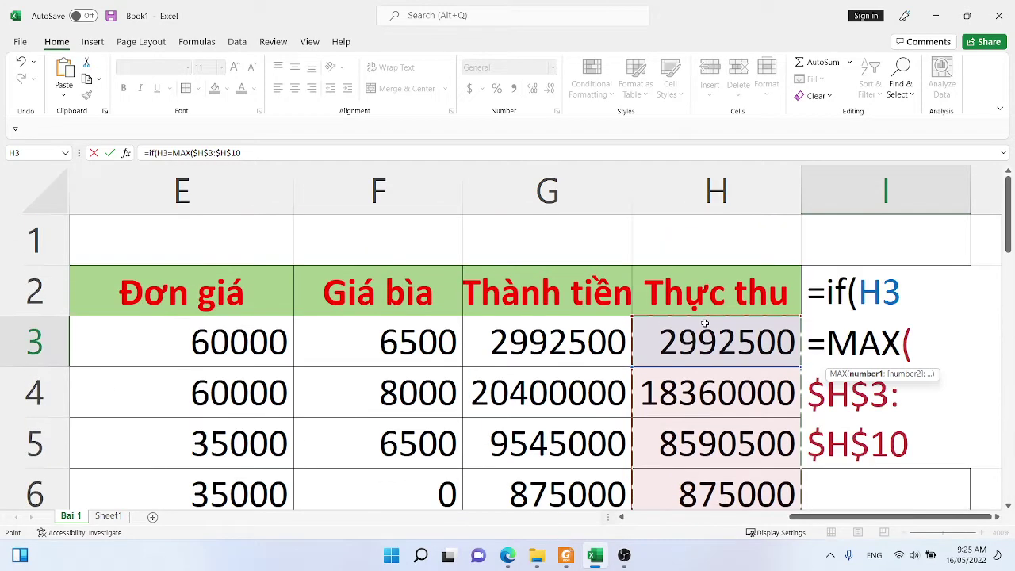
pyautogui.write(')')
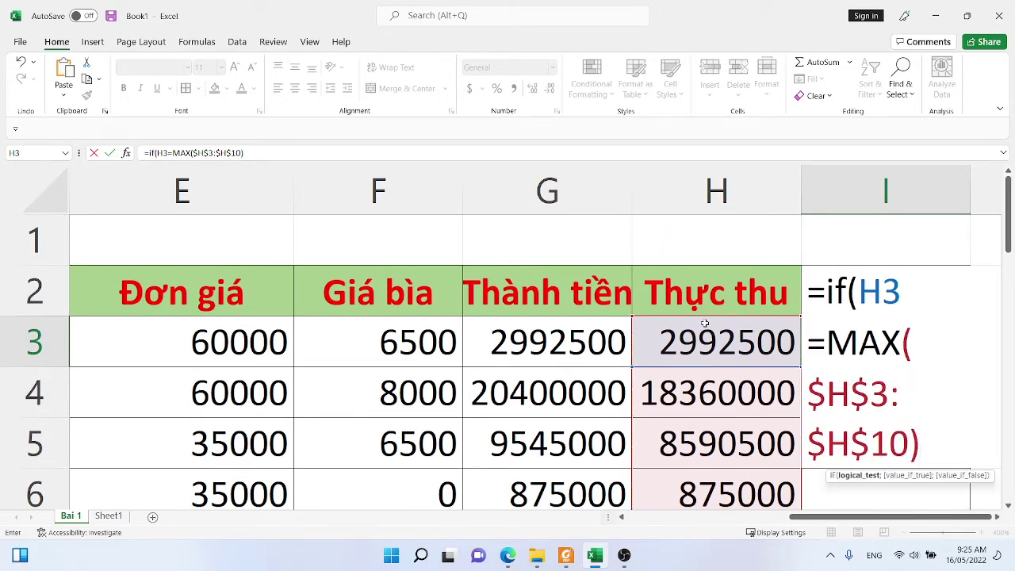
# Add "X" as the true result and " " as the false result, then close and commit the I3 formula
pyautogui.write(';"X"')
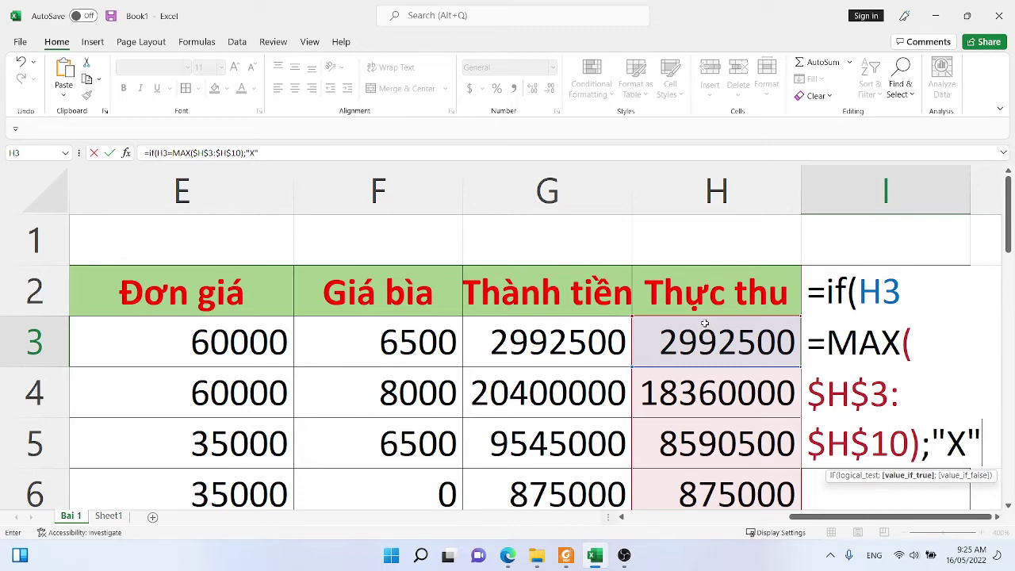
pyautogui.write(';"')
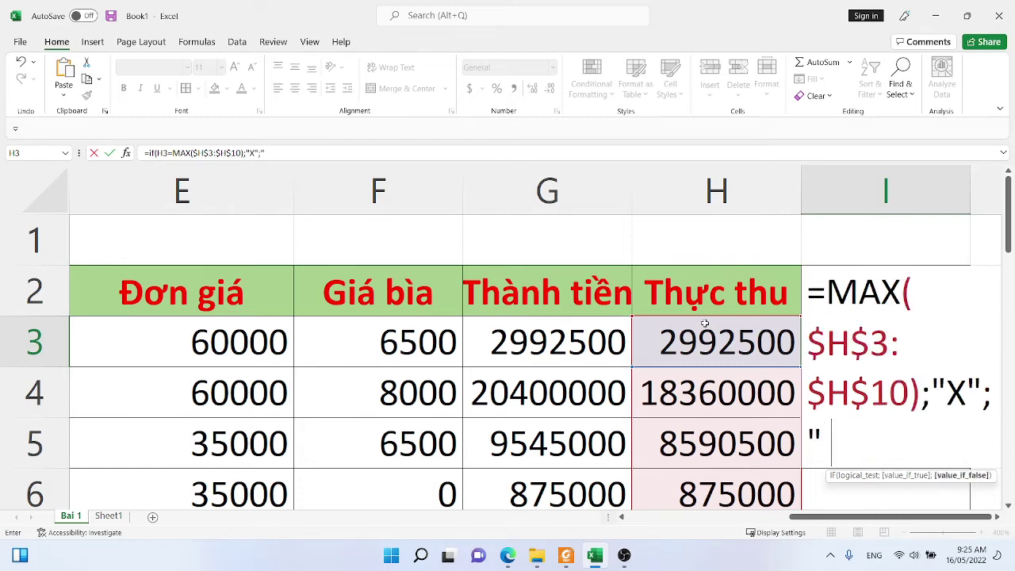
pyautogui.write(' ")')
pyautogui.press('Return')
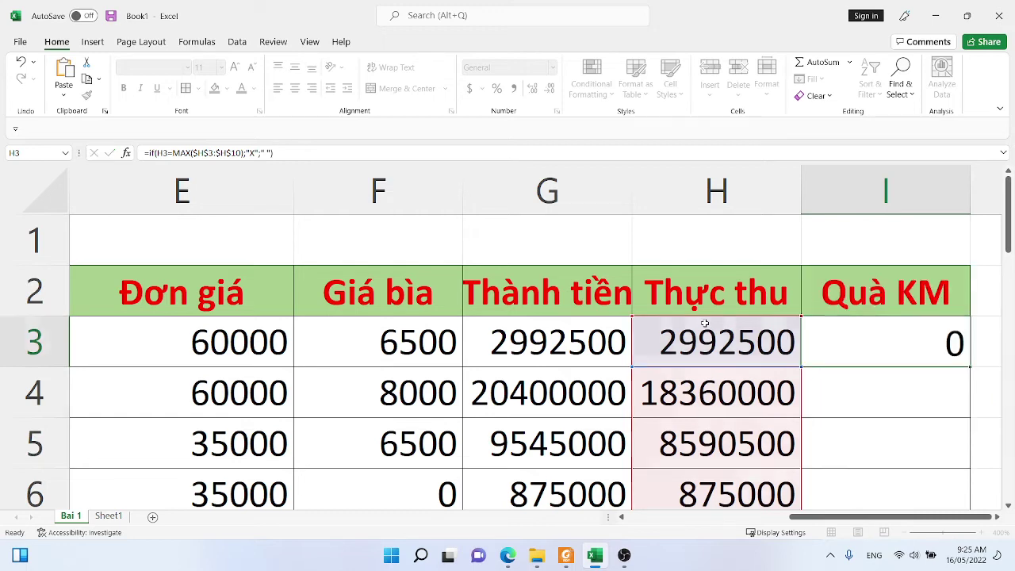
# Fill the Quà KM formula from I3 down to row 10 and check the filled column against Thực thu
pyautogui.click(895, 346)
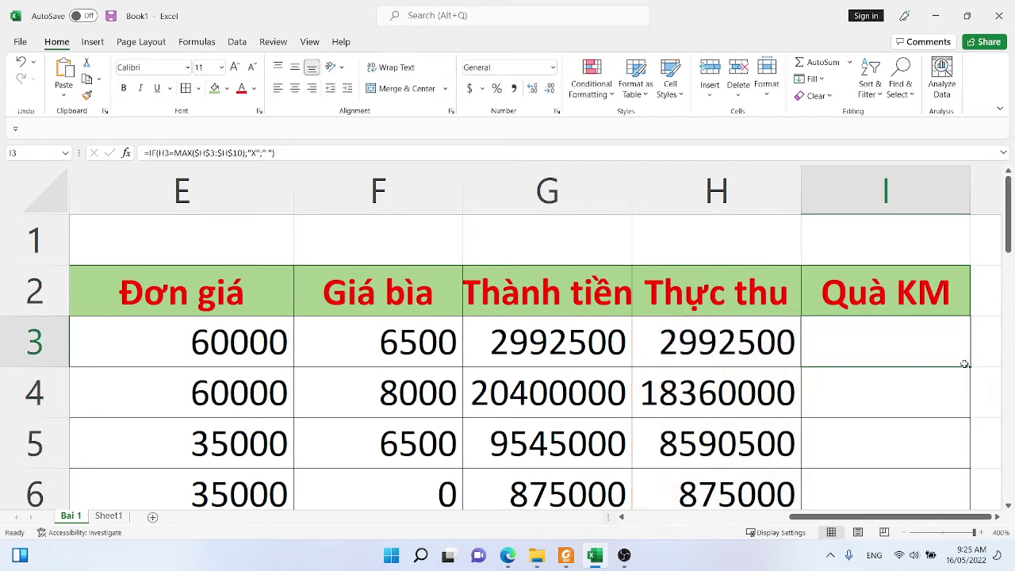
pyautogui.doubleClick(970, 367)
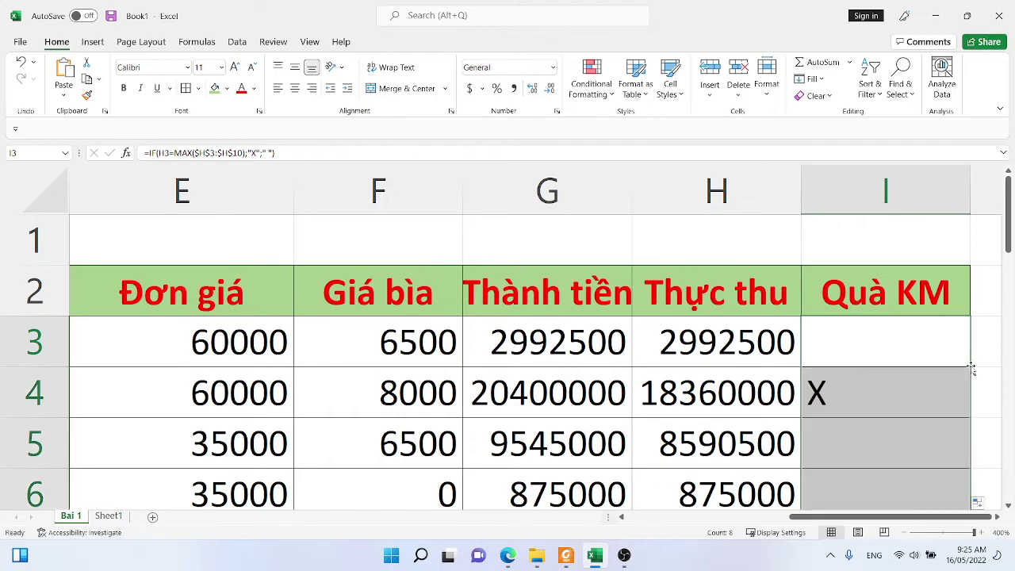
pyautogui.scroll(-3, 928, 336)
pyautogui.scroll(3, 927, 336)
pyautogui.keyDown('ctrl'); pyautogui.scroll(-4, 876, 367); pyautogui.keyUp('ctrl')
pyautogui.click(855, 274)
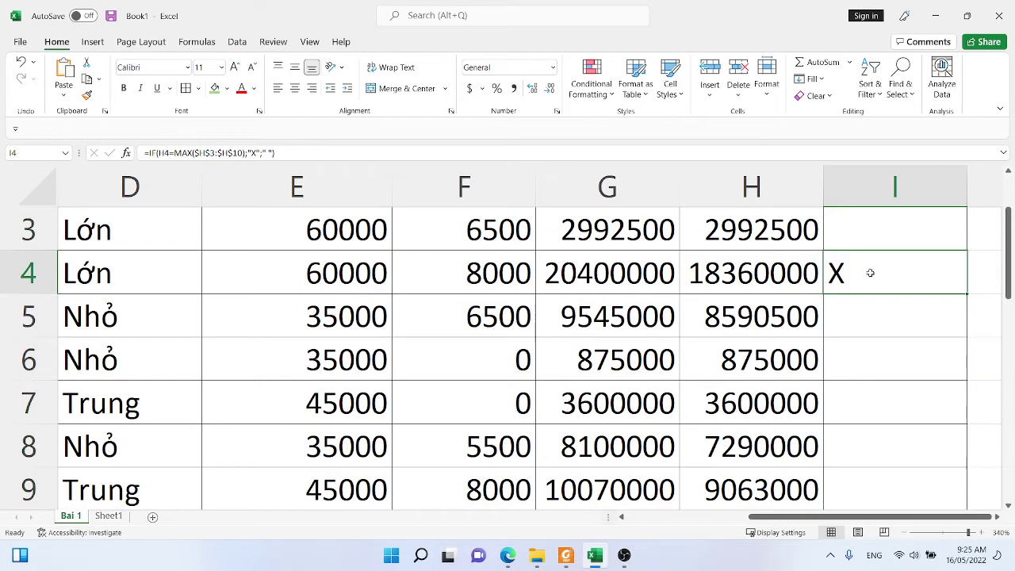
pyautogui.keyDown('ctrl'); pyautogui.scroll(-3, 875, 279); pyautogui.keyUp('ctrl')
pyautogui.scroll(-1, 878, 287)
pyautogui.scroll(1, 879, 278)
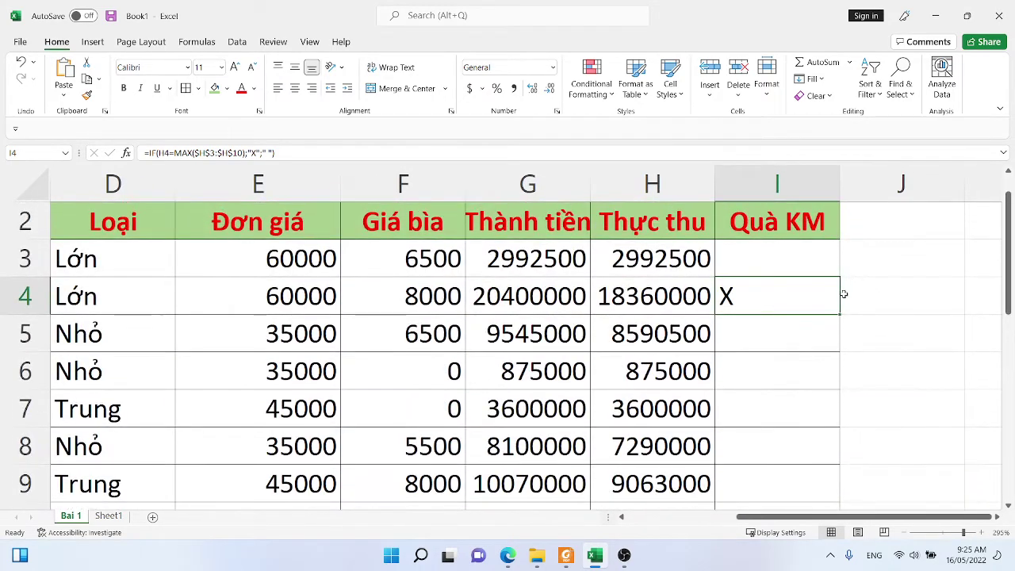
pyautogui.scroll(-1, 801, 416)
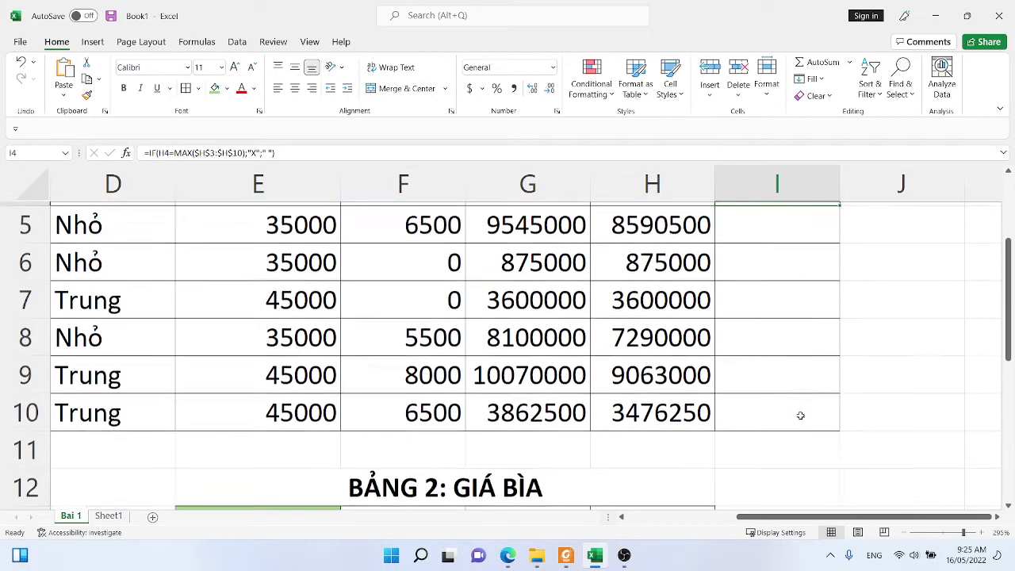
pyautogui.scroll(2, 801, 415)
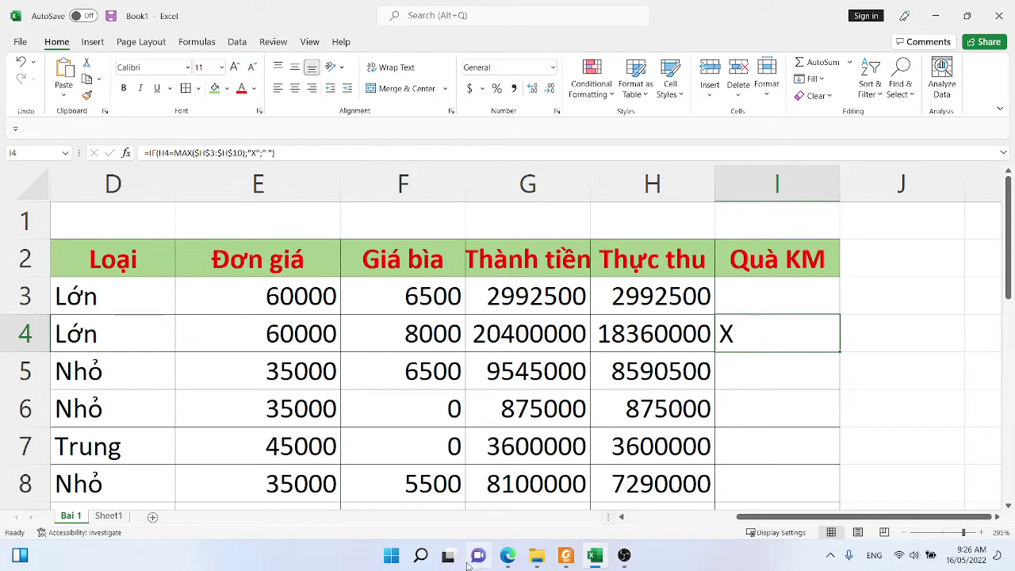
# Switch to Foxit PDF Reader and underline requirement 8 about completing Bảng 3 by notebook type
pyautogui.click(565, 555)
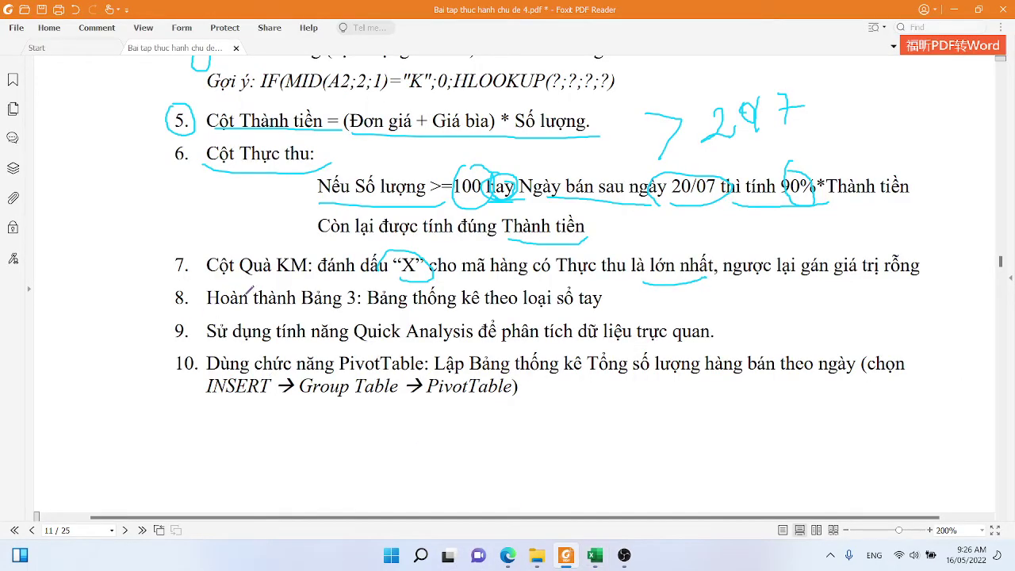
pyautogui.moveTo(208, 303); pyautogui.dragTo(367, 309)
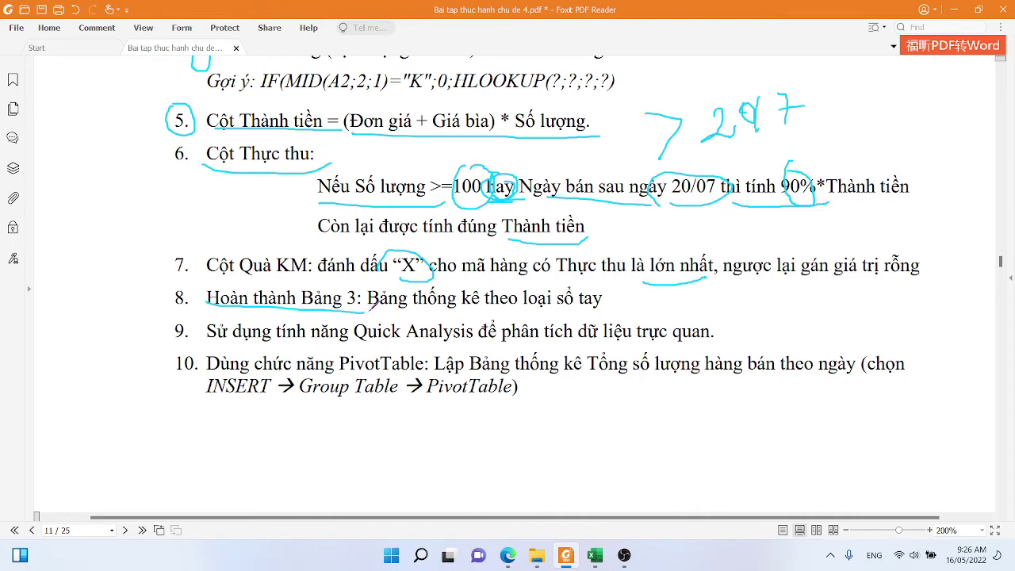
pyautogui.moveTo(600, 294); pyautogui.dragTo(371, 305)
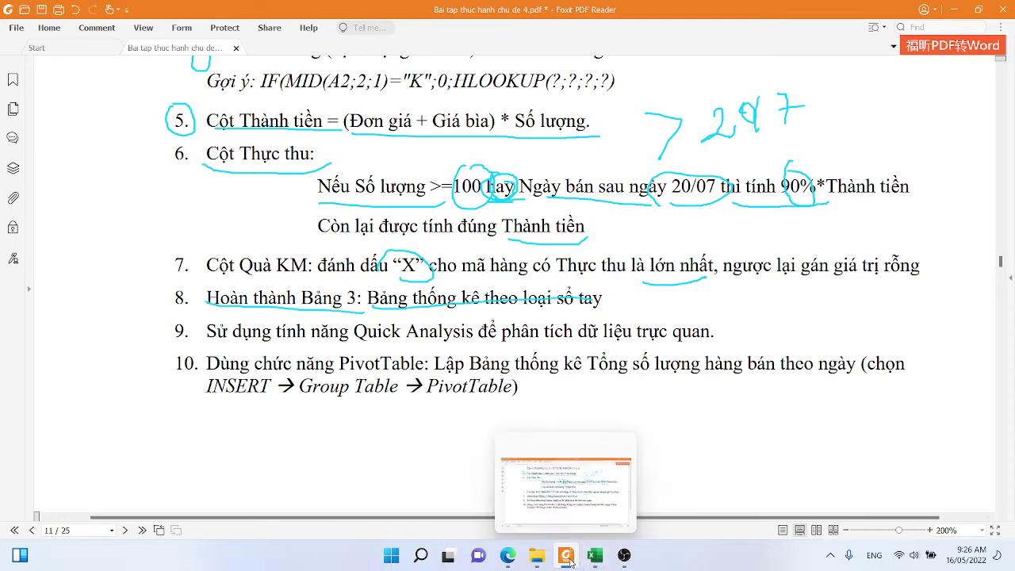
# Switch to Excel and examine Bảng 3's Tổng thu row alongside the Loại and Thực thu columns of the sales table
pyautogui.click(595, 555)
pyautogui.scroll(-6, 626, 365)
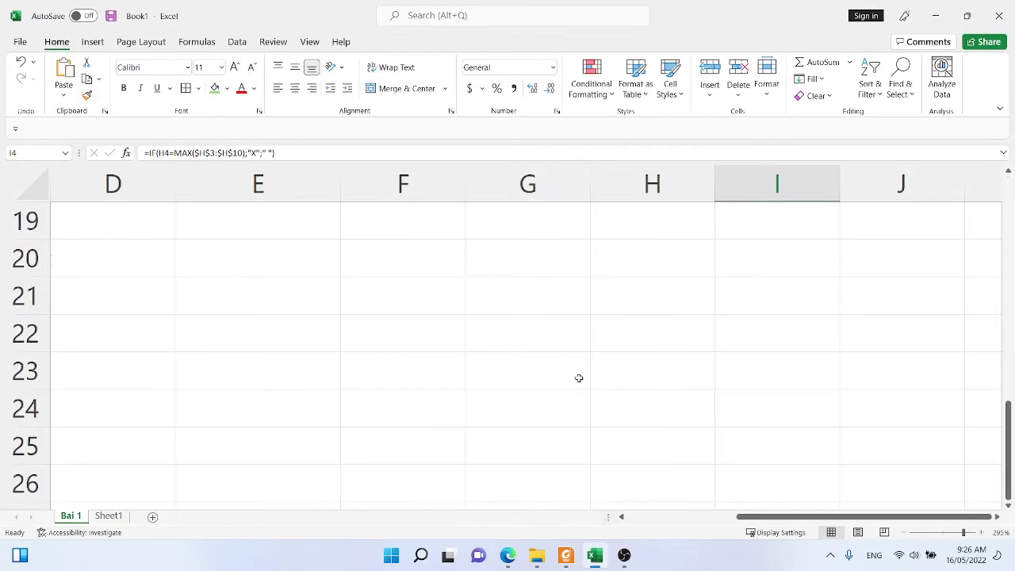
pyautogui.scroll(2, 468, 335)
pyautogui.click(409, 418)
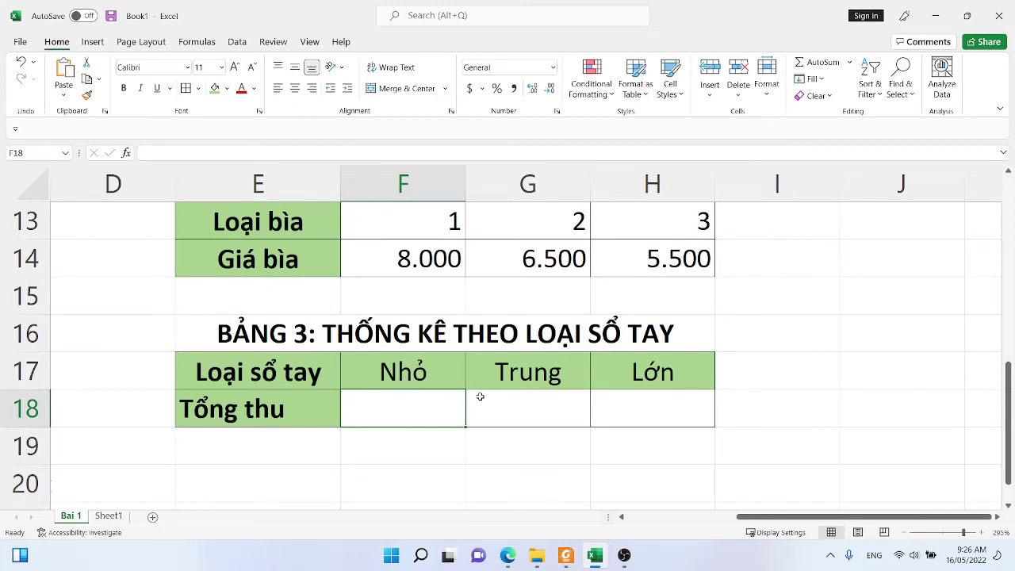
pyautogui.scroll(1, 389, 405)
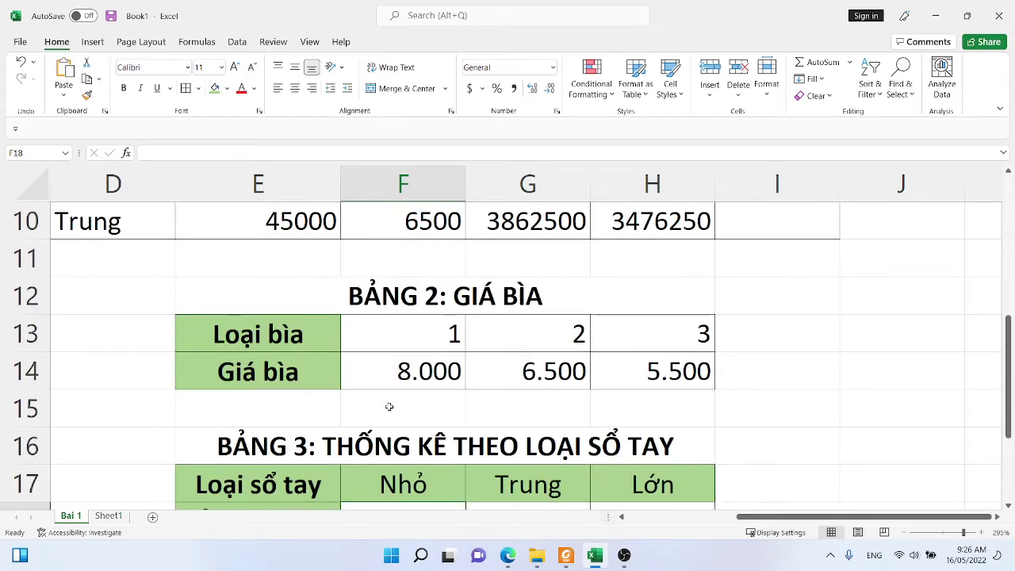
pyautogui.scroll(-1, 388, 406)
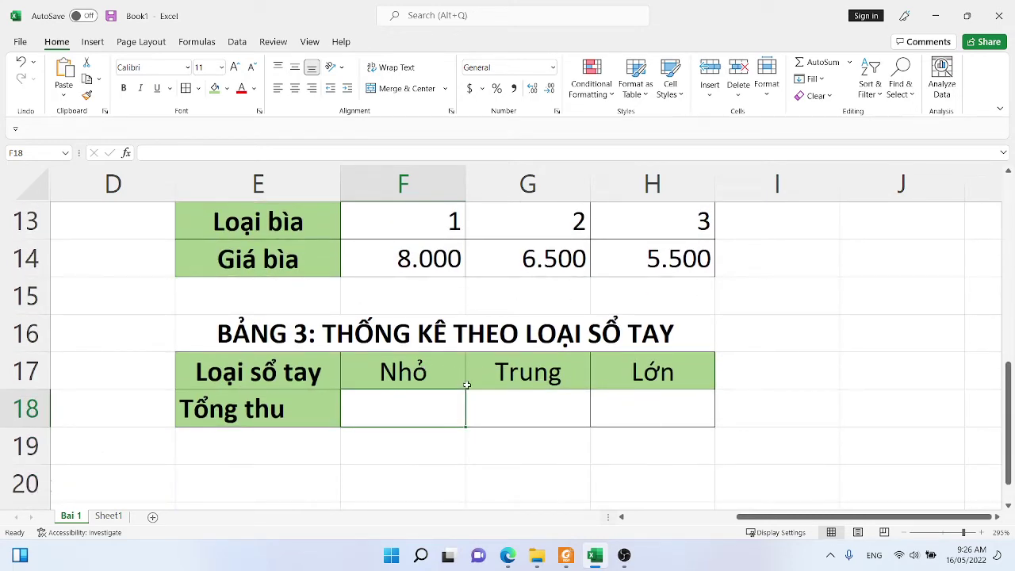
pyautogui.scroll(4, 542, 384)
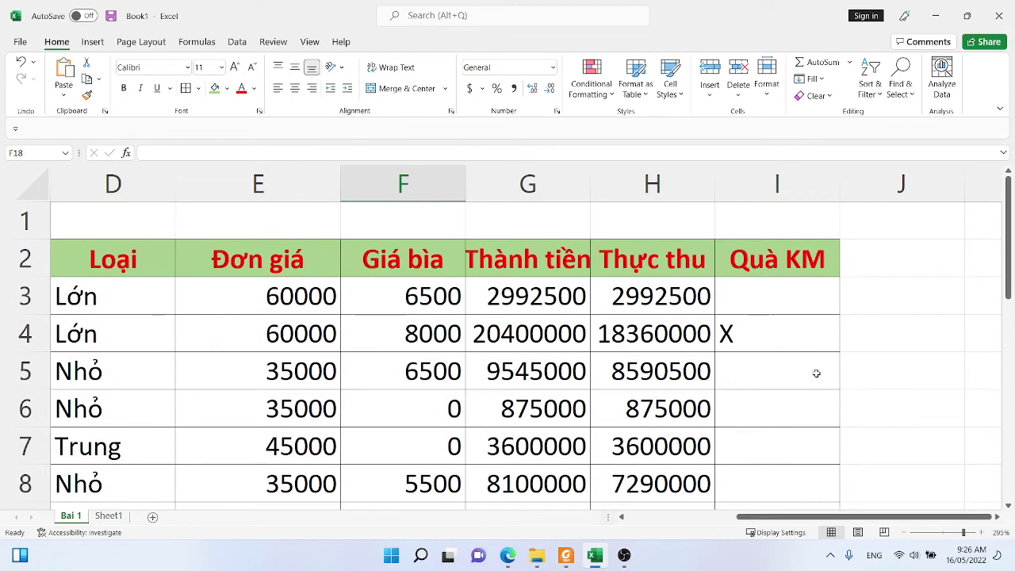
pyautogui.scroll(-5, 321, 325)
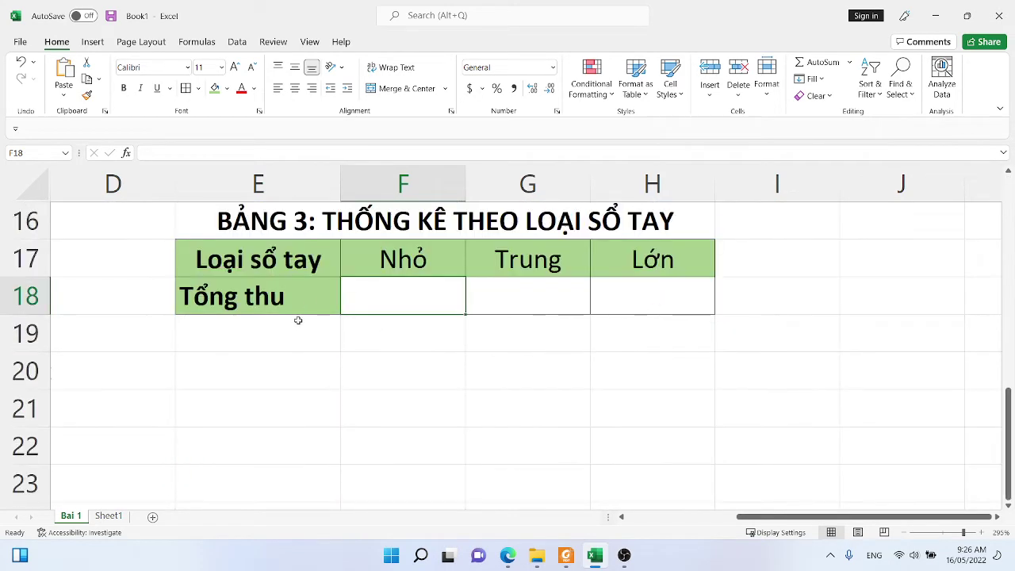
# Begin a SUMIF formula in F18, the Tổng thu cell for Nhỏ in Bảng 3
pyautogui.doubleClick(399, 300)
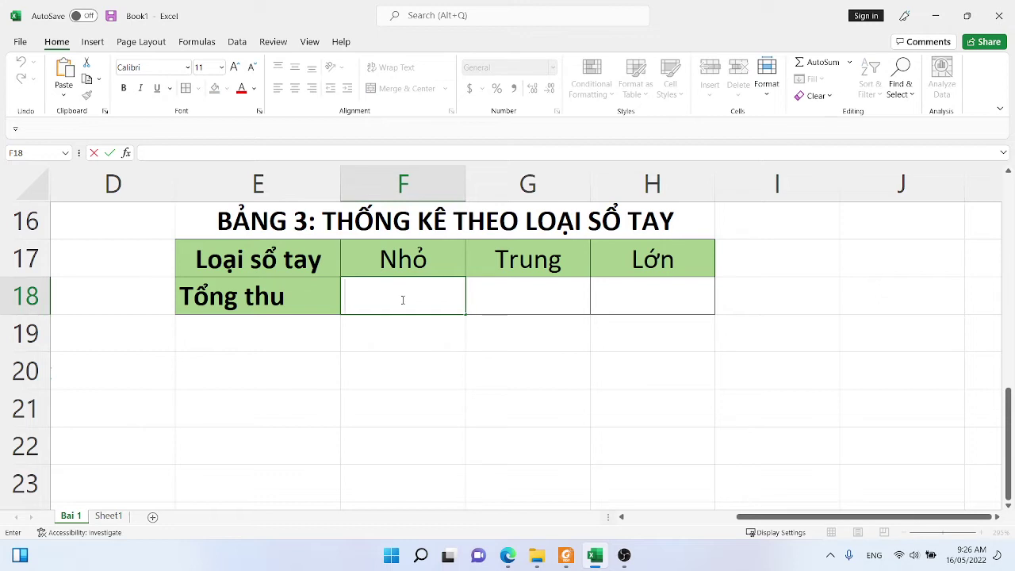
pyautogui.write('=')
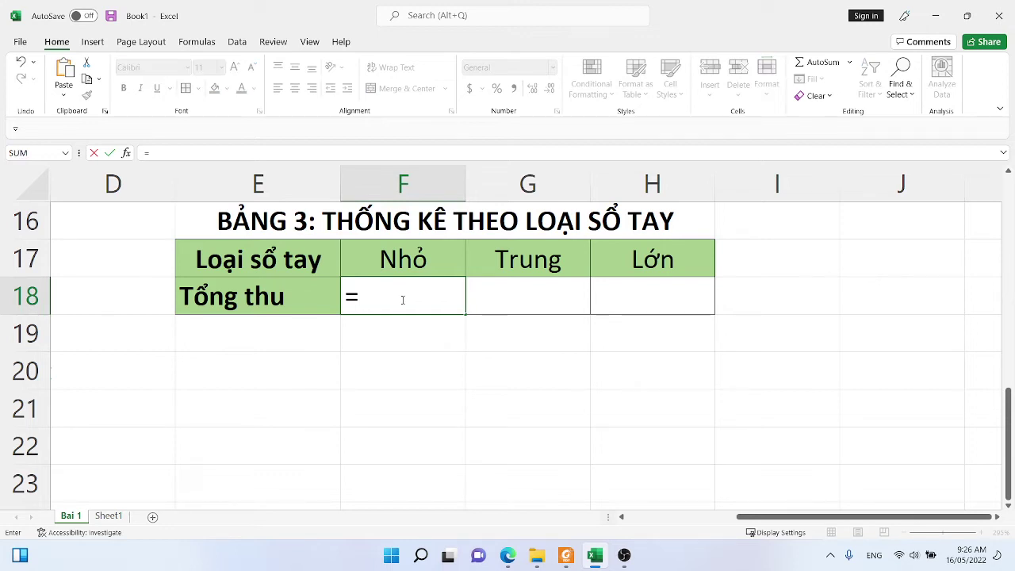
pyautogui.write('SUM')
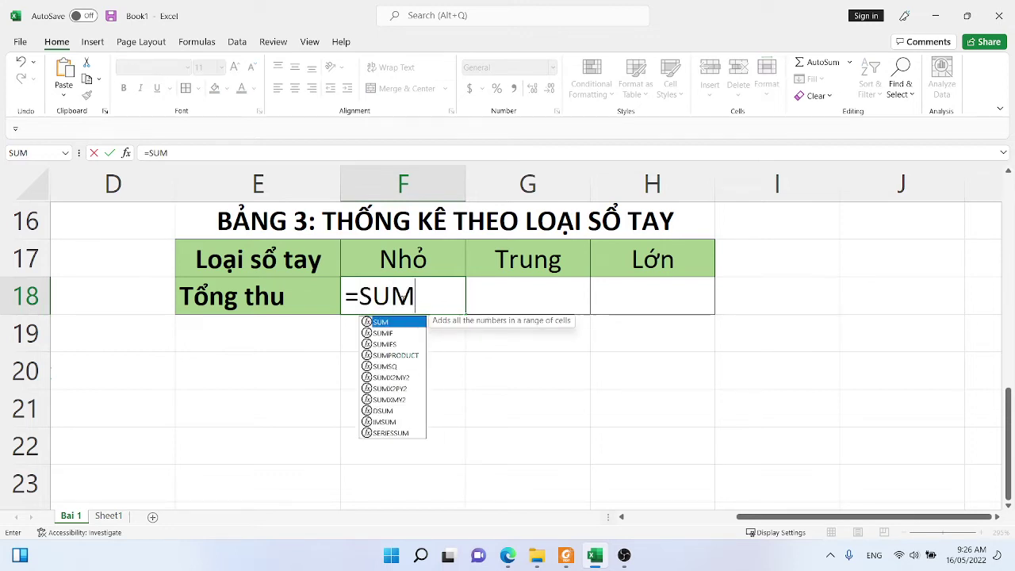
pyautogui.write('IF(')
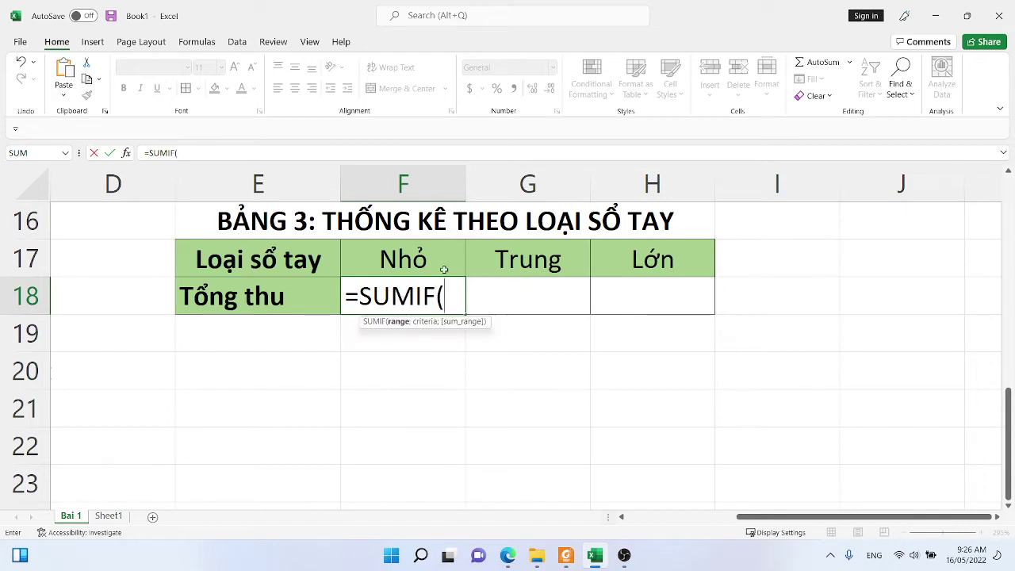
# Set the SUMIF range to the sales table's Loại column as the absolute reference $D$3:$D$10, followed by a semicolon
pyautogui.scroll(1, 634, 307)
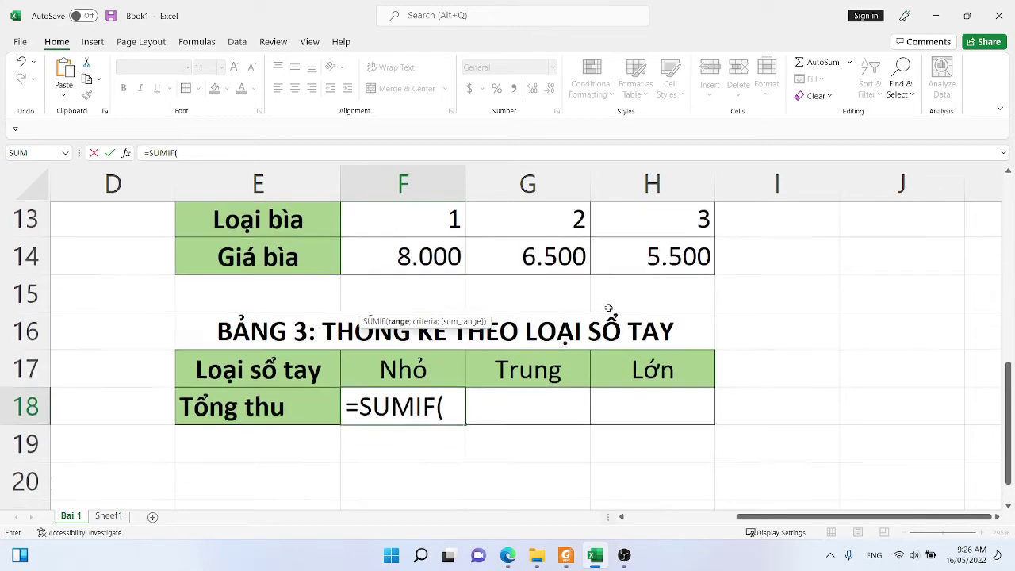
pyautogui.scroll(4, 608, 308)
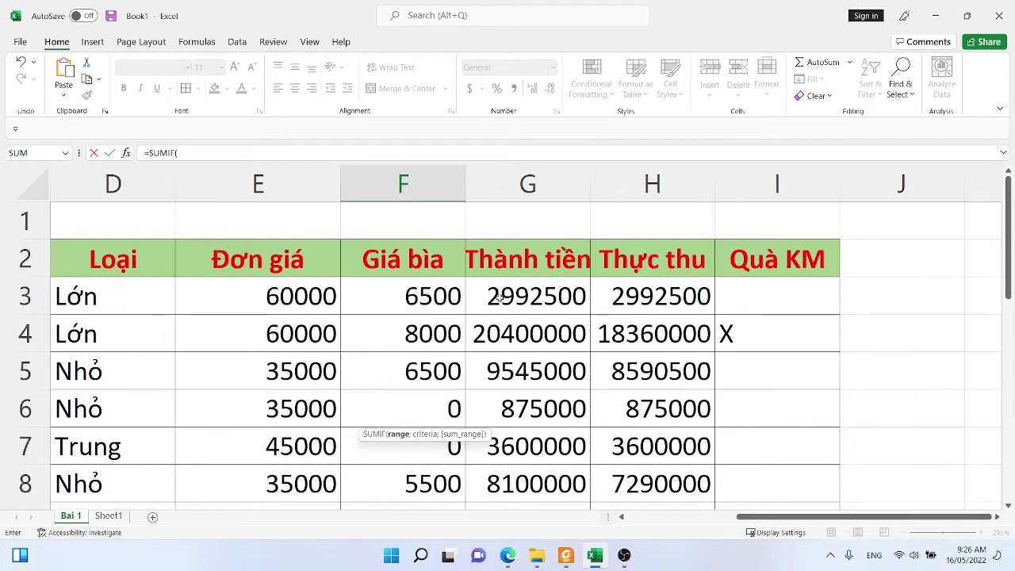
pyautogui.scroll(-6, 501, 295)
pyautogui.scroll(1, 401, 309)
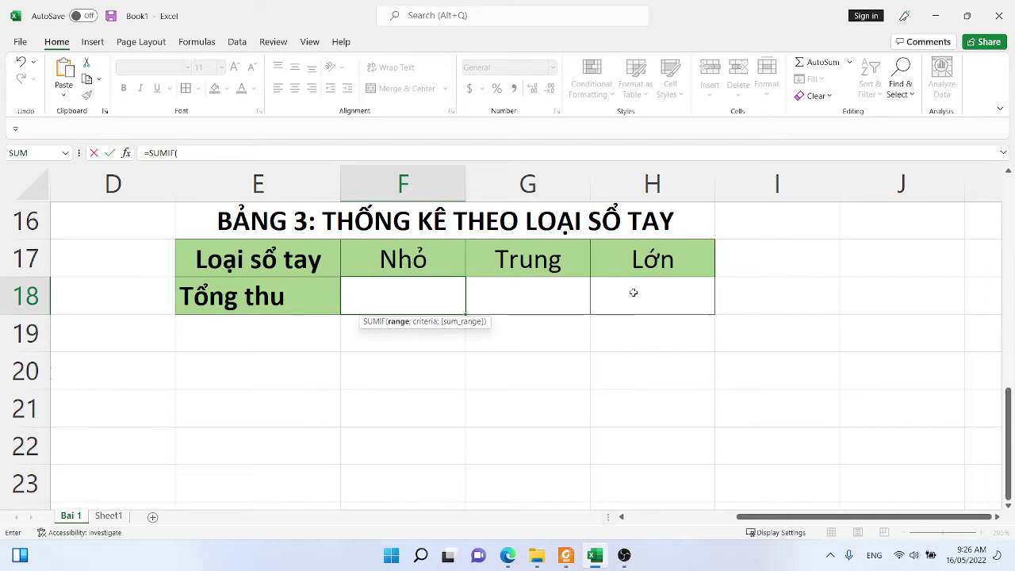
pyautogui.scroll(5, 628, 288)
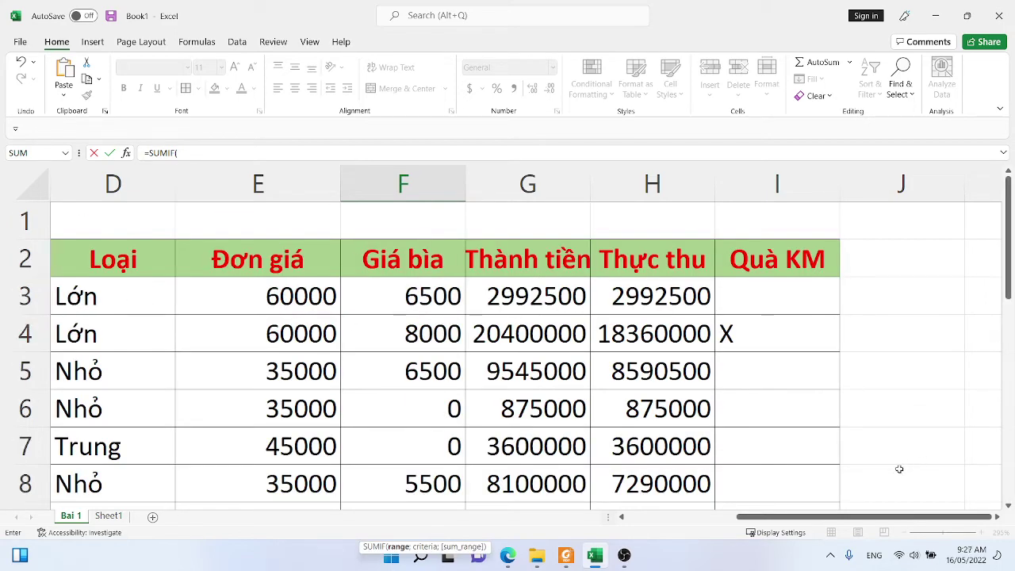
pyautogui.moveTo(786, 523); pyautogui.dragTo(709, 522)
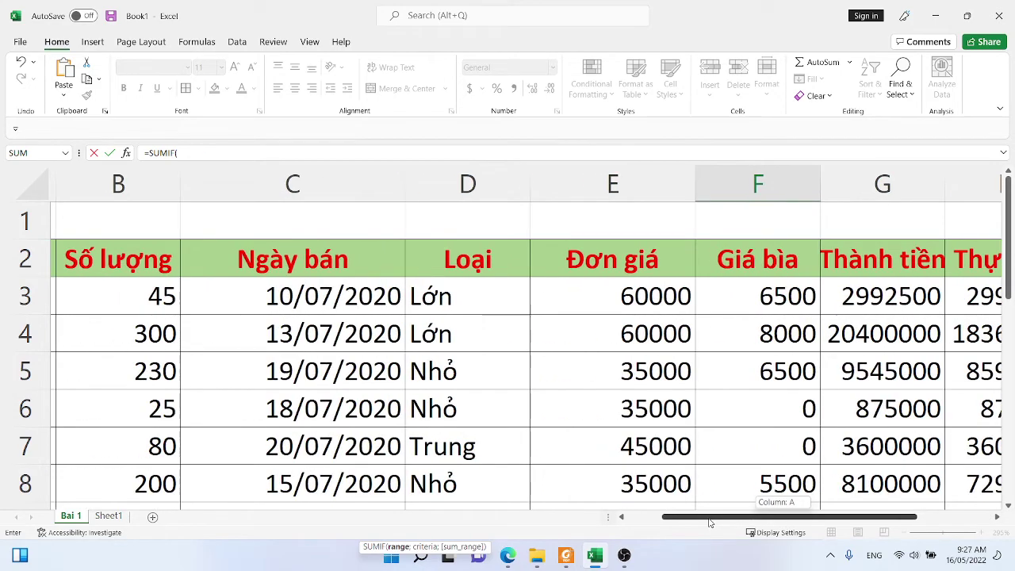
pyautogui.click(478, 296)
pyautogui.moveTo(478, 297); pyautogui.dragTo(482, 453)
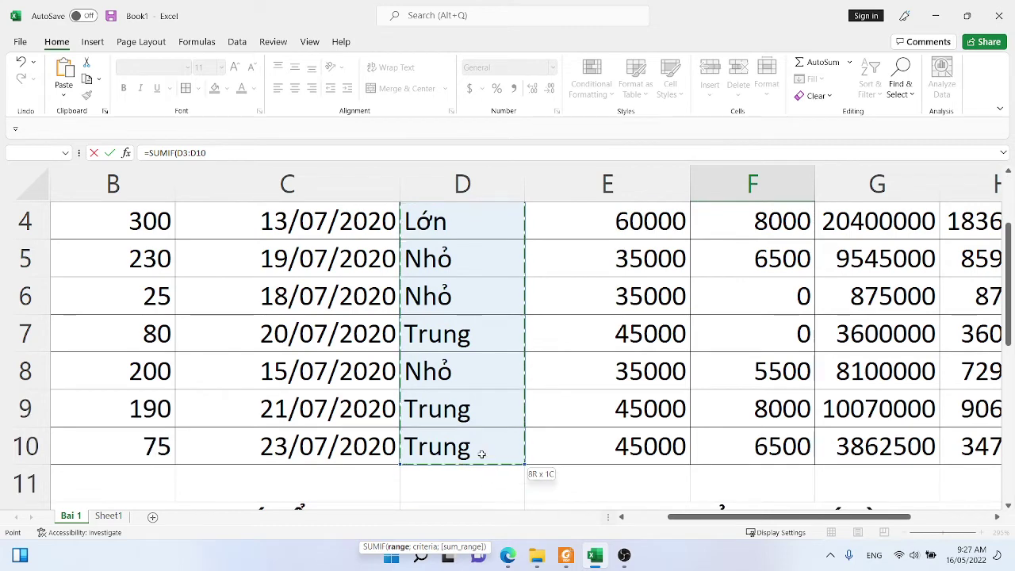
pyautogui.press('F4')
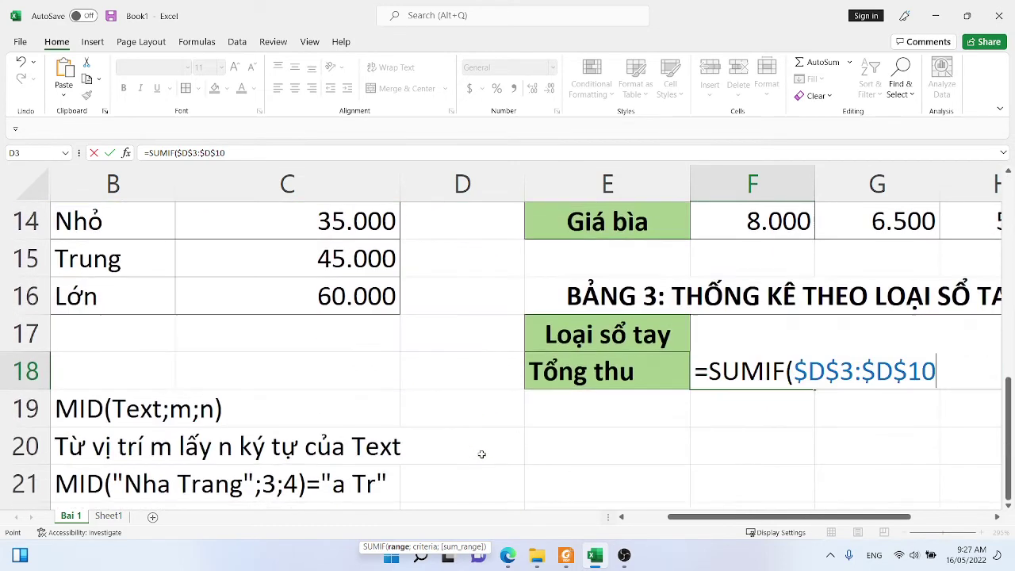
pyautogui.write(';')
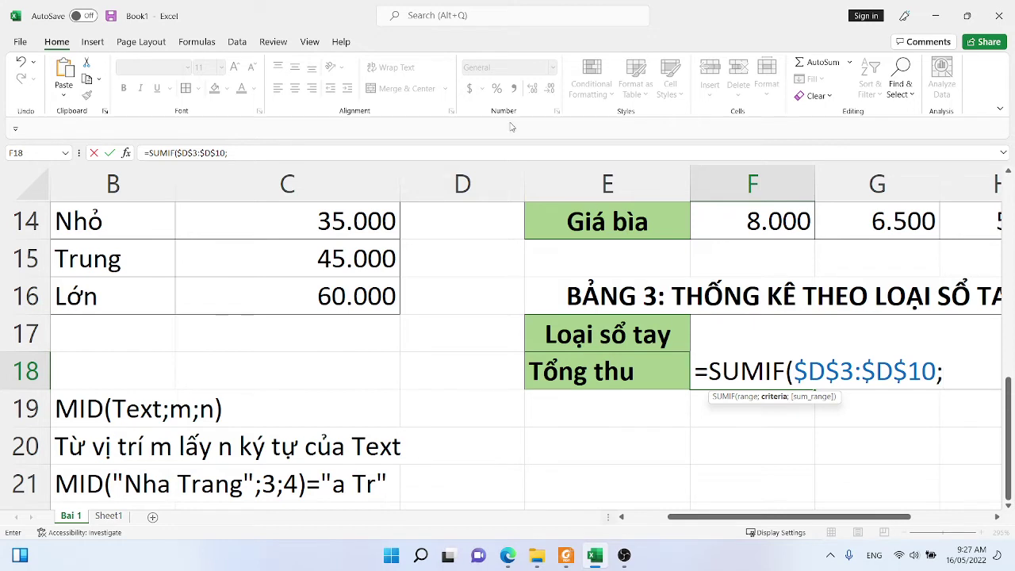
# Try to reference the Nhỏ heading in F17 as the criterion of the F18 formula
pyautogui.click(244, 152)
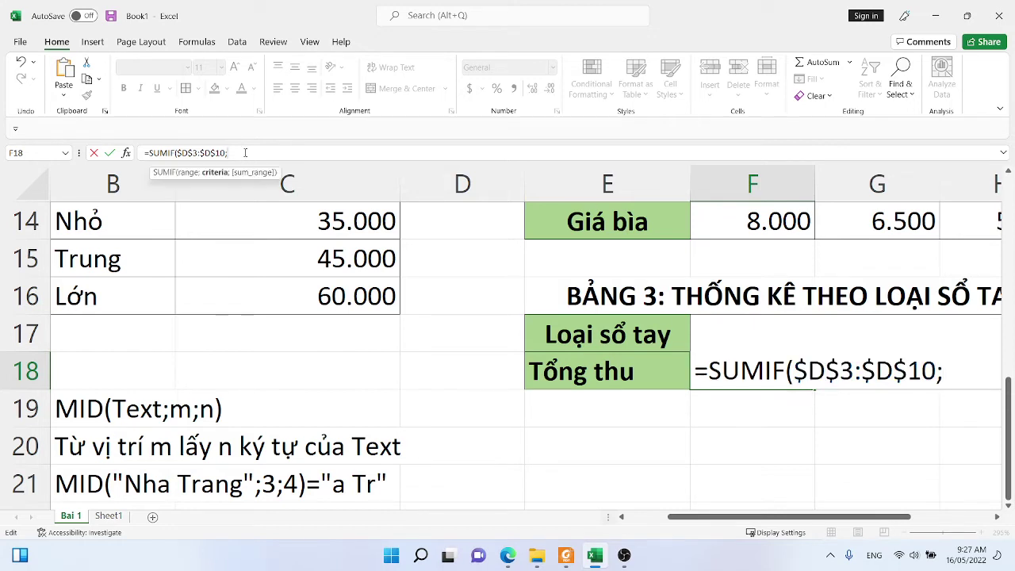
pyautogui.click(673, 331)
pyautogui.click(657, 328)
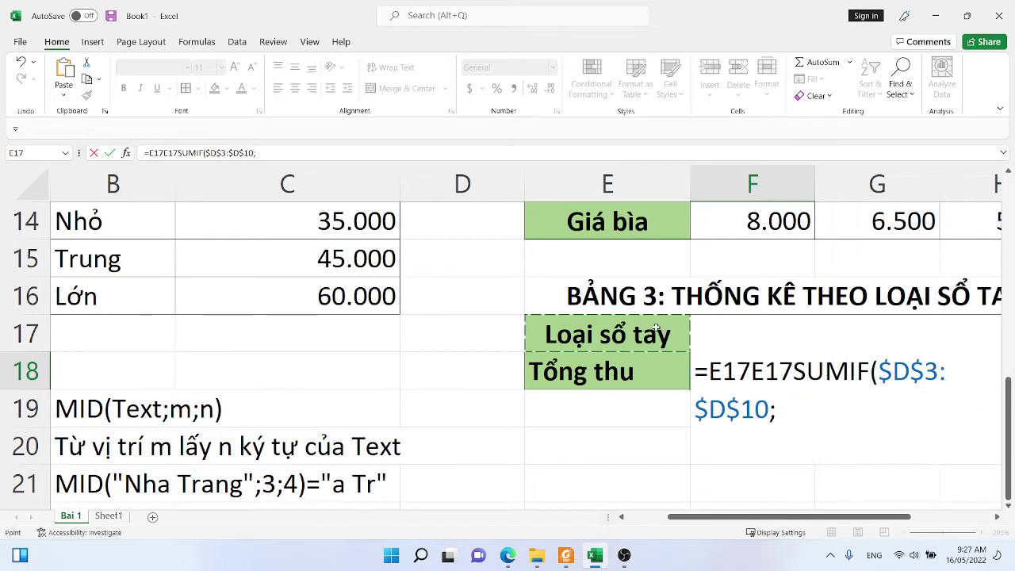
pyautogui.press('Right')
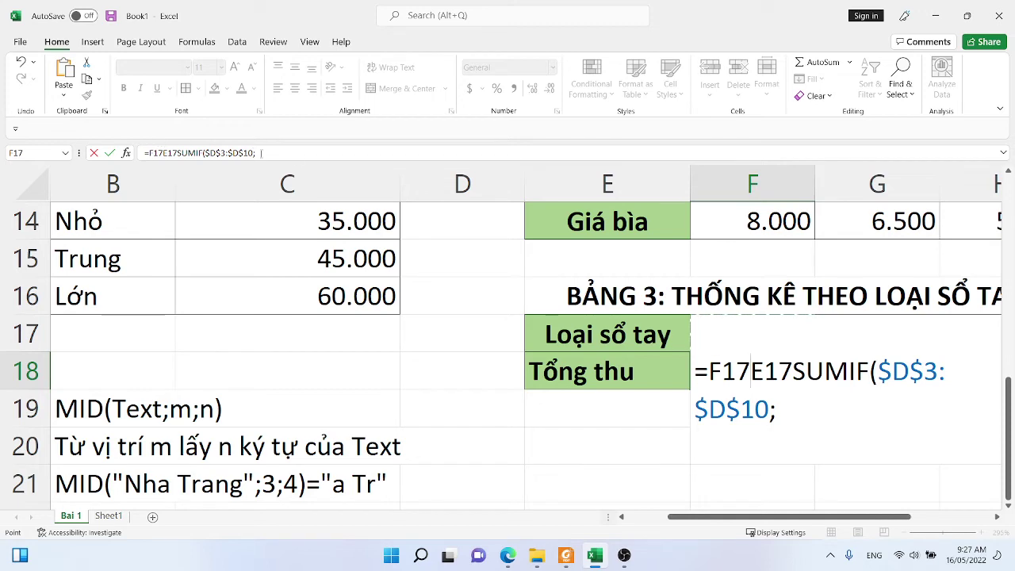
# Cut the unfinished formula text out of F18 and paste it back into the same cell
pyautogui.hscroll(5, 761, 507)
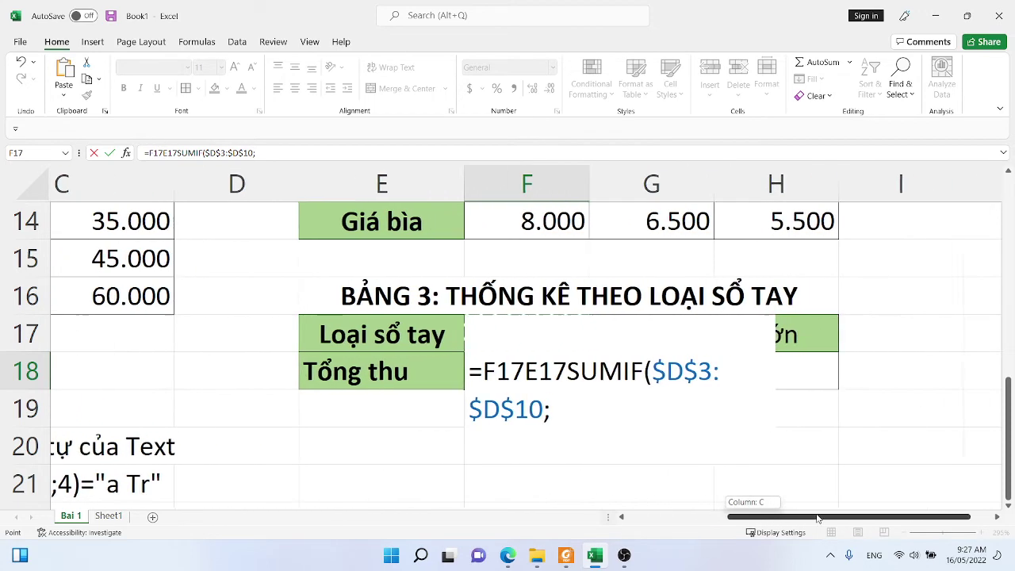
pyautogui.hscroll(1, 792, 503)
pyautogui.click(520, 370)
pyautogui.moveTo(346, 370); pyautogui.dragTo(681, 370)
pyautogui.press('BackSpace')
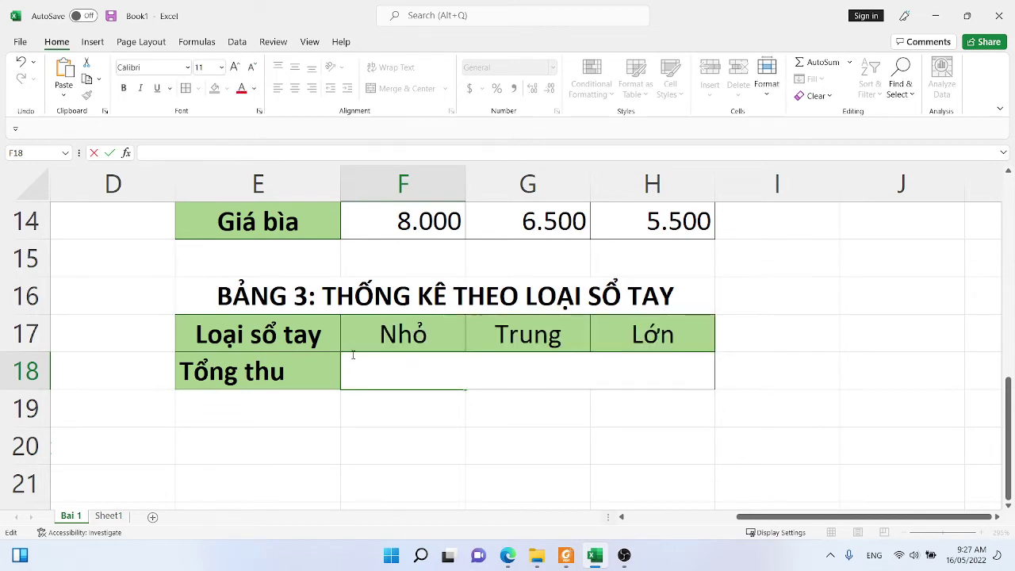
pyautogui.click(383, 417)
pyautogui.click(372, 368)
pyautogui.hotkey('ctrl', 'v')
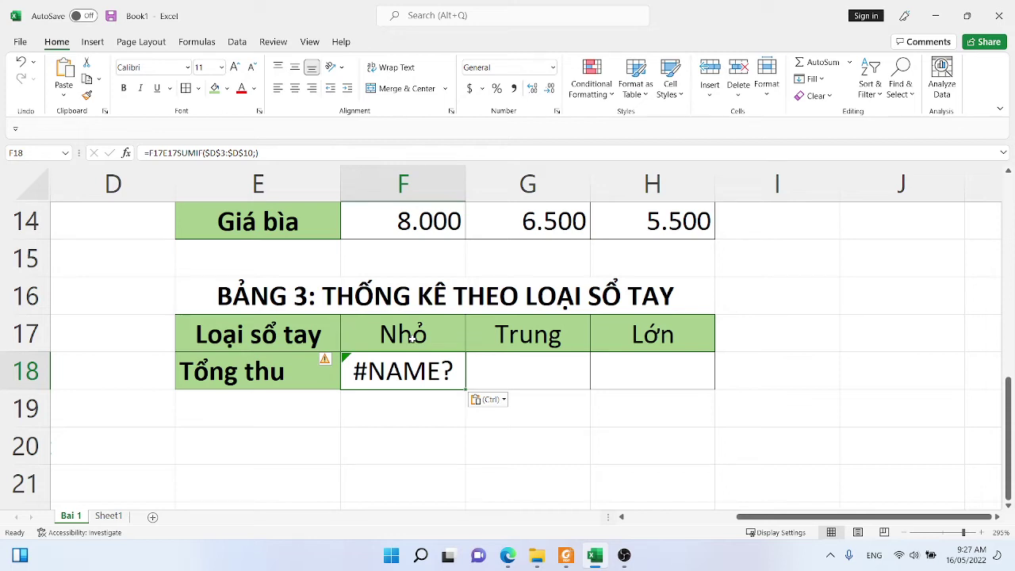
# Add F17 as the SUMIF criterion after $D$3:$D$10 in the F18 formula, followed by a semicolon
pyautogui.click(256, 152)
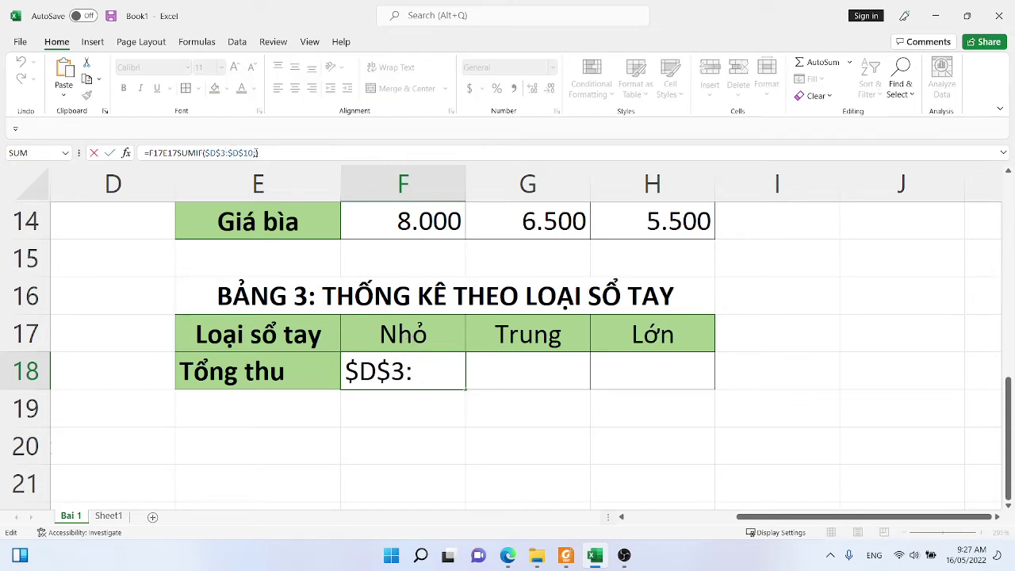
pyautogui.click(424, 335)
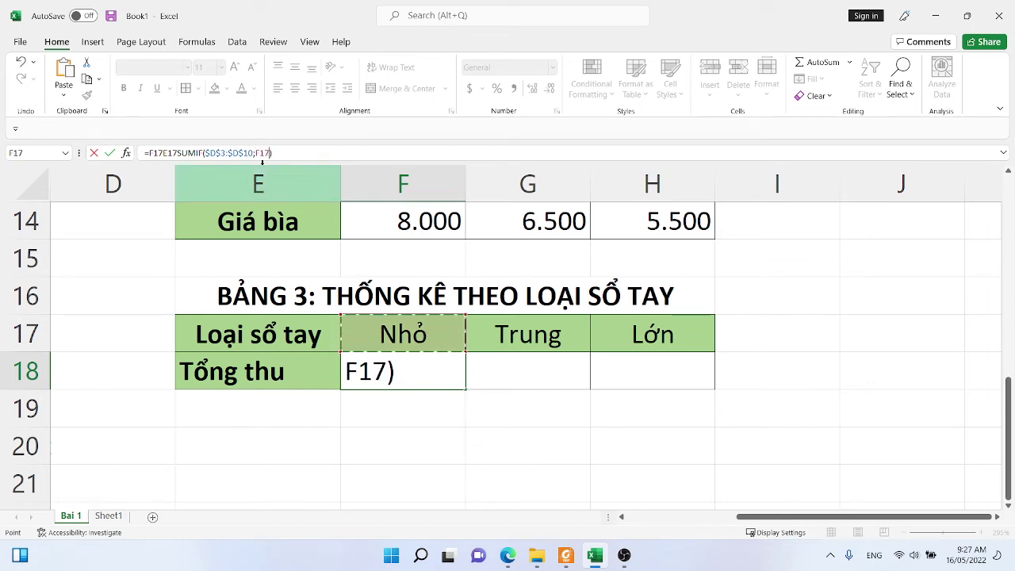
pyautogui.write(';')
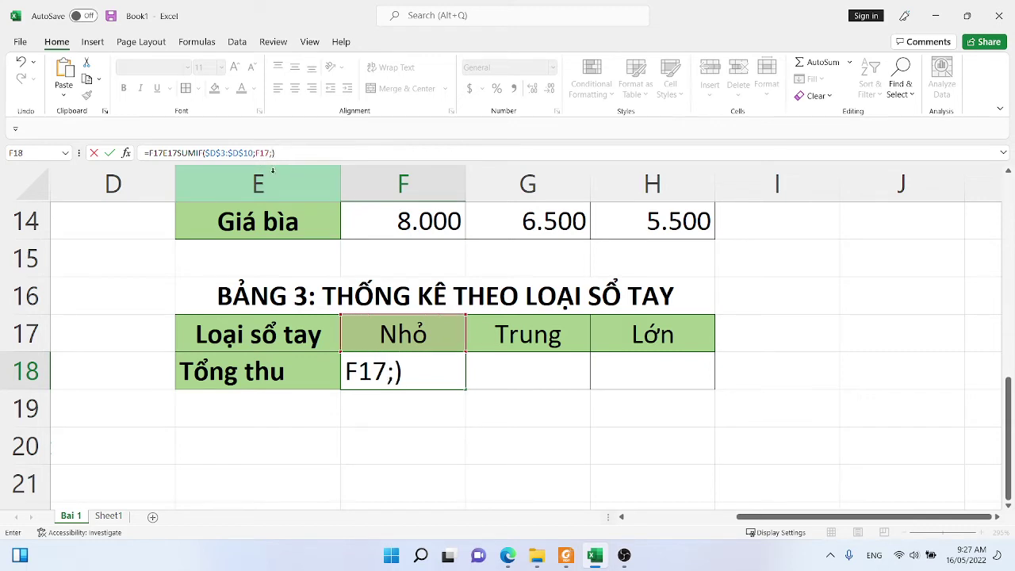
# Set the sum range to the Thực thu column as the absolute reference $H$3:$H$10 and commit the F18 formula
pyautogui.click(393, 367)
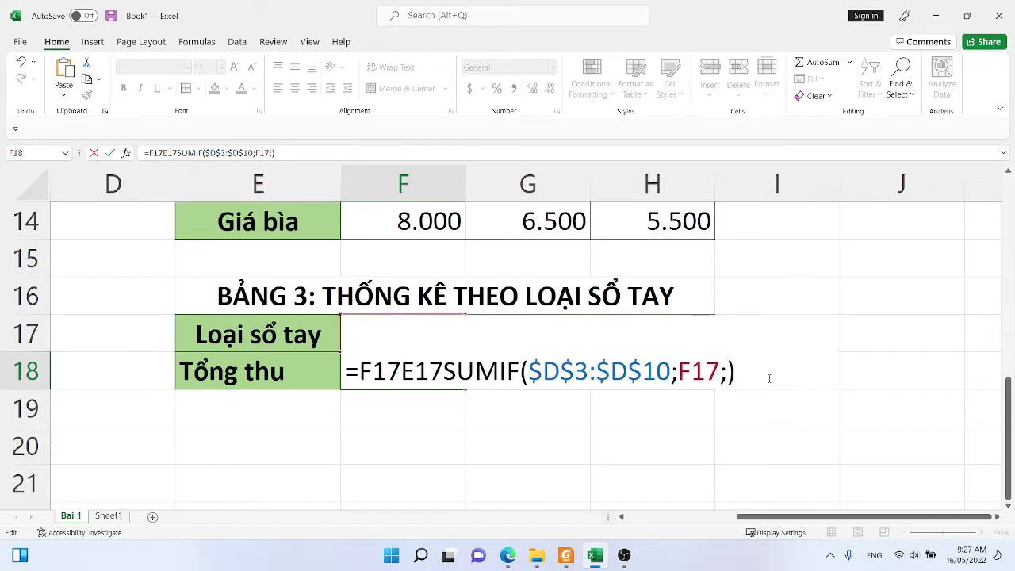
pyautogui.scroll(4, 738, 373)
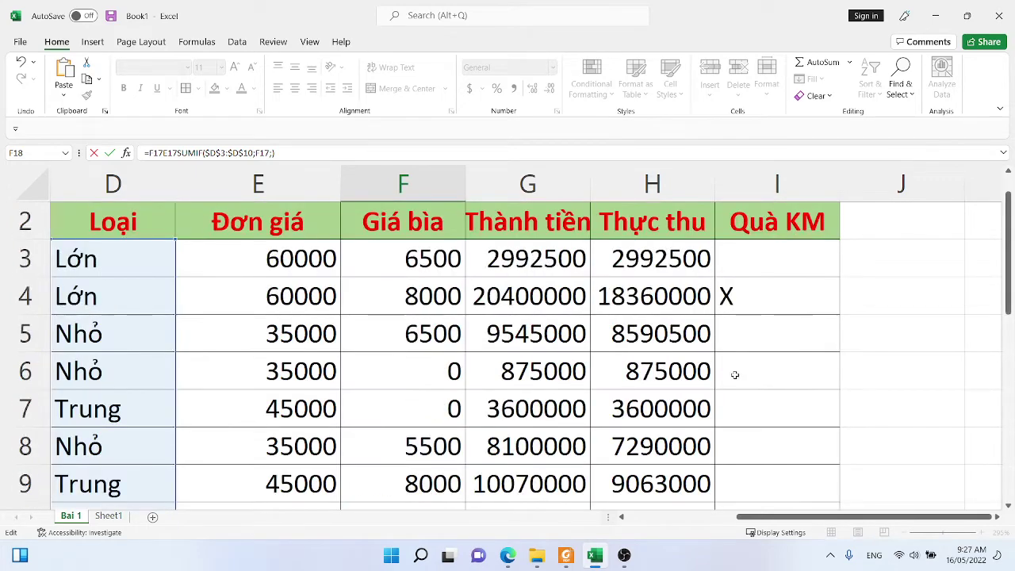
pyautogui.moveTo(606, 244); pyautogui.dragTo(631, 457)
pyautogui.press('F4')
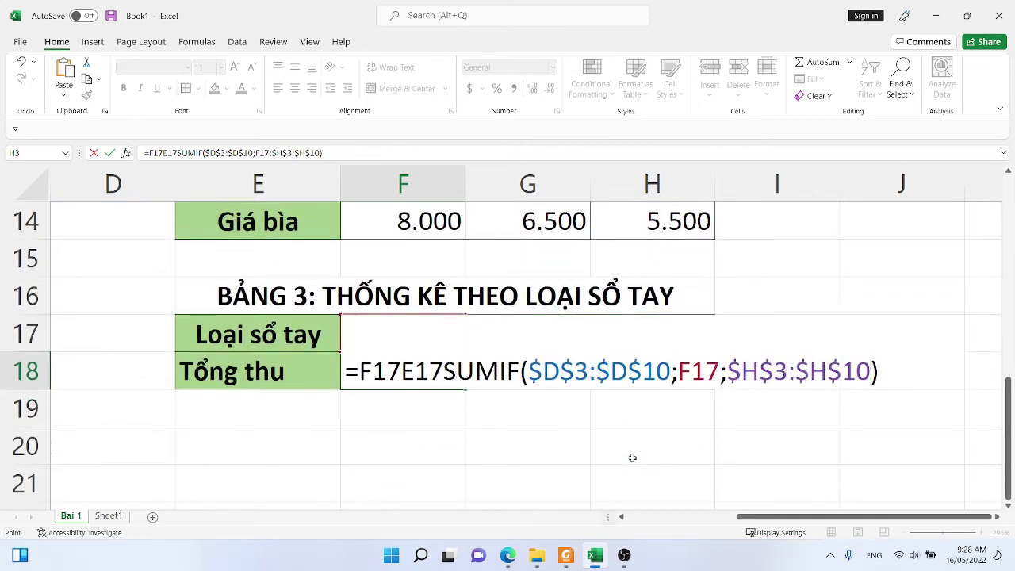
pyautogui.press('Return')
# Remove the stray F17E17 text before SUMIF in the F18 formula and commit the correction
pyautogui.click(434, 381)
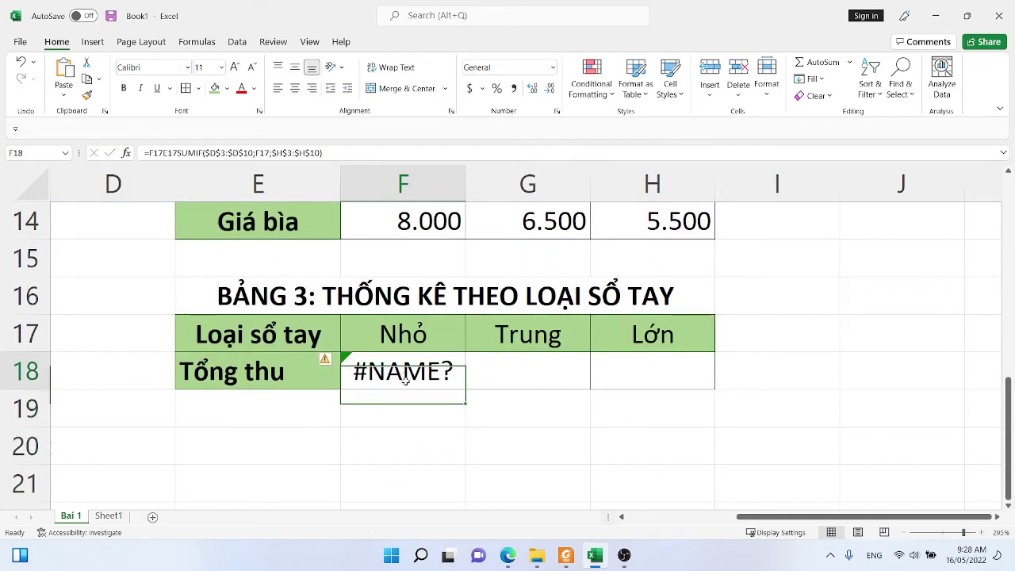
pyautogui.click(148, 153)
pyautogui.hotkey('shift', 'Right')
pyautogui.hotkey('shift', 'Right')
pyautogui.hotkey('shift', 'Right')
pyautogui.hotkey('shift', 'Right')
pyautogui.hotkey('shift', 'Right')
pyautogui.hotkey('shift', 'Right')
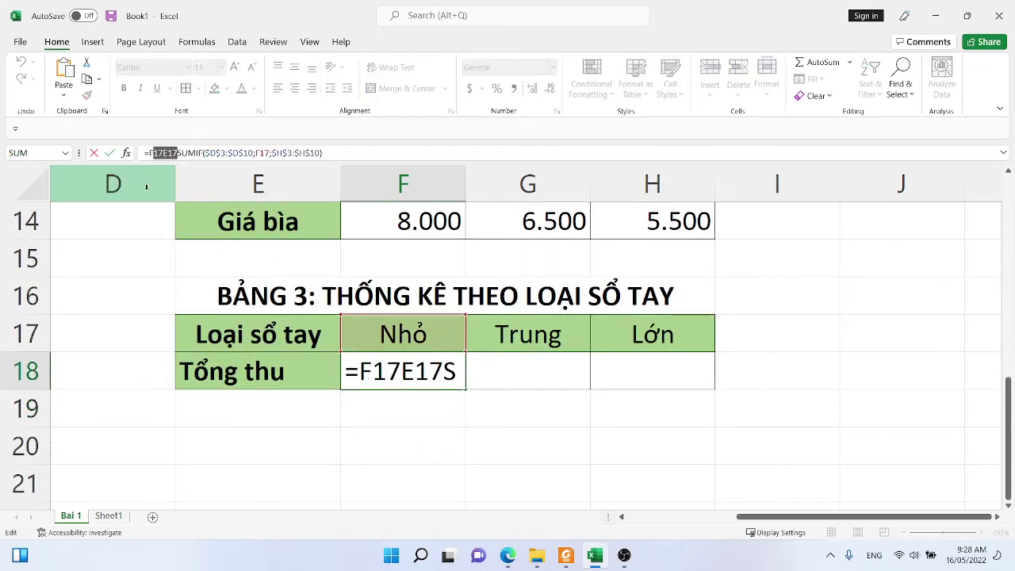
pyautogui.press('BackSpace')
pyautogui.press('Return')
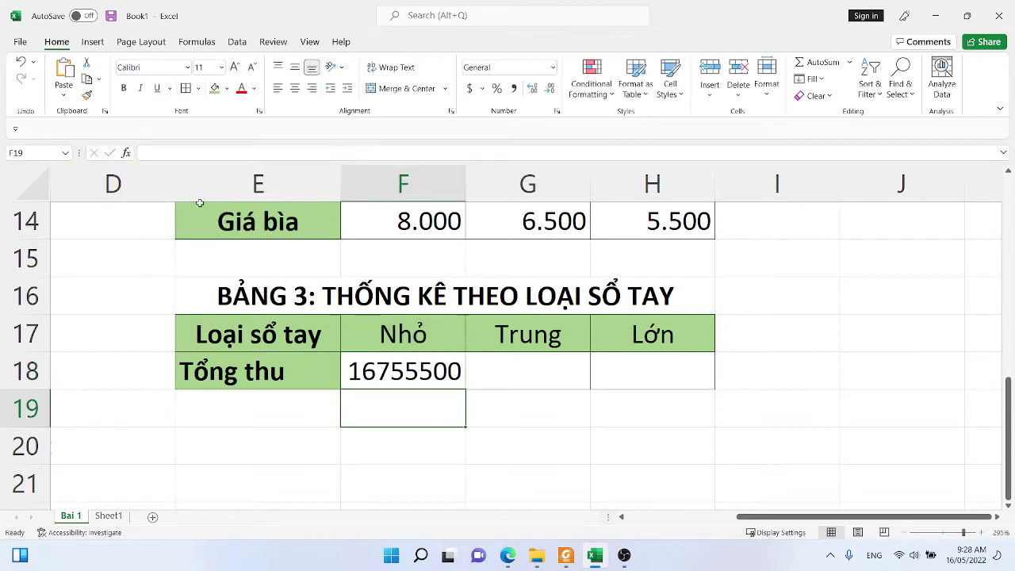
# Fill the SUMIF formula from F18 across to H18 and review its criteria range and sum range
pyautogui.click(386, 377)
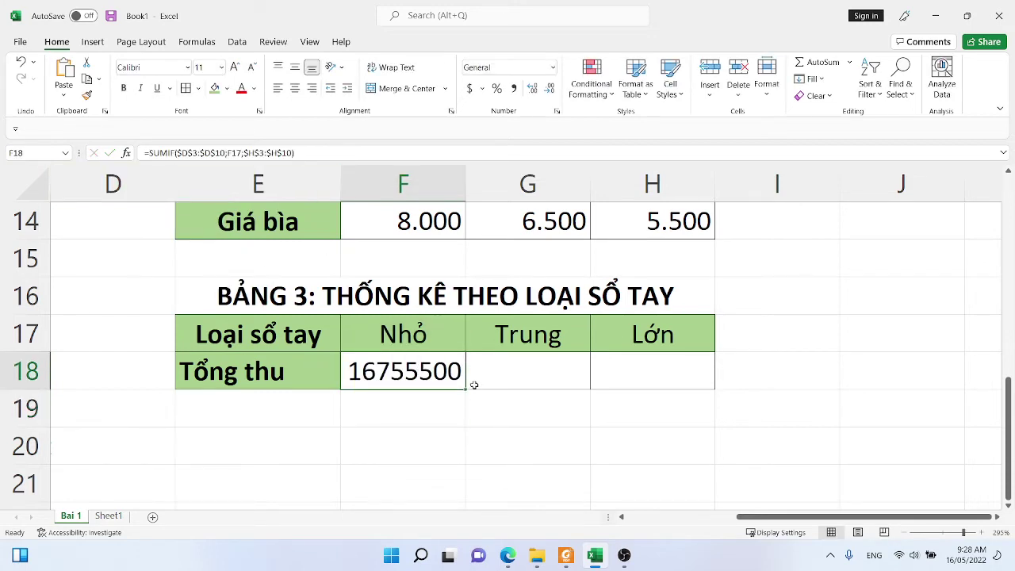
pyautogui.moveTo(466, 389); pyautogui.dragTo(673, 386)
pyautogui.click(410, 369)
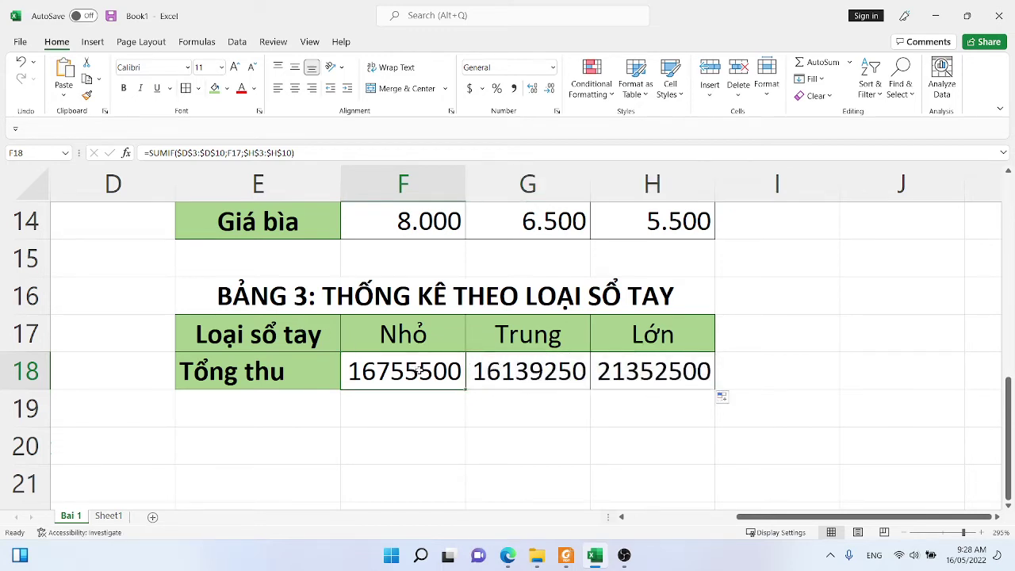
pyautogui.click(192, 153)
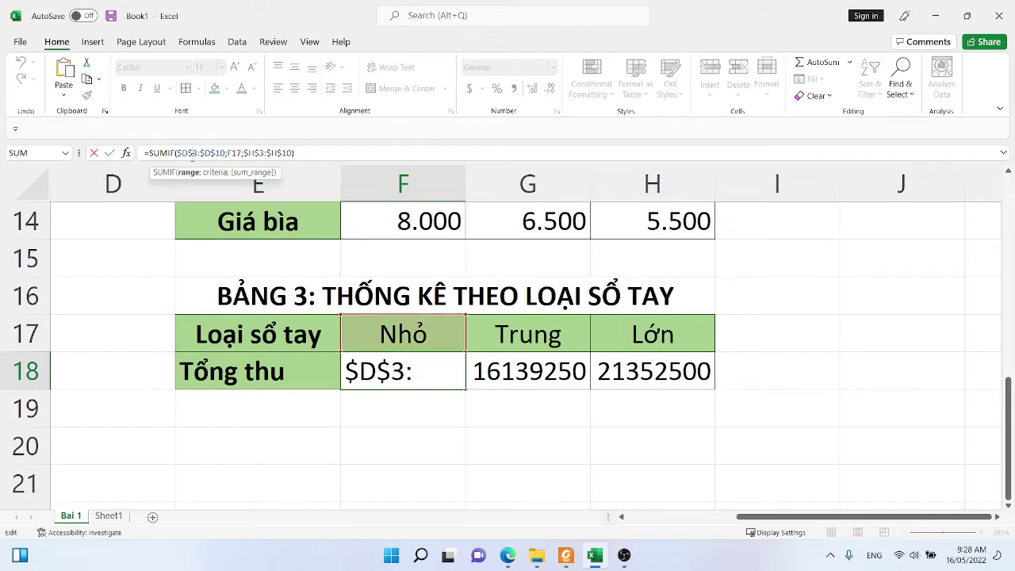
pyautogui.click(263, 153)
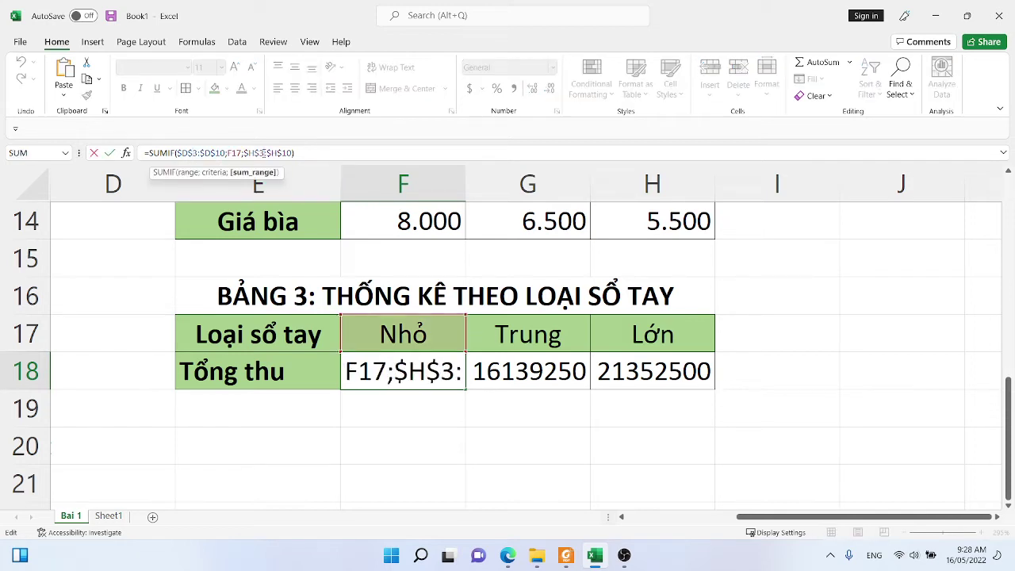
pyautogui.press('Return')
# Copy the number format of the Giá bìa cell F14 onto the Tổng thu cells F18:H18 with Format Painter
pyautogui.moveTo(397, 367); pyautogui.dragTo(665, 370)
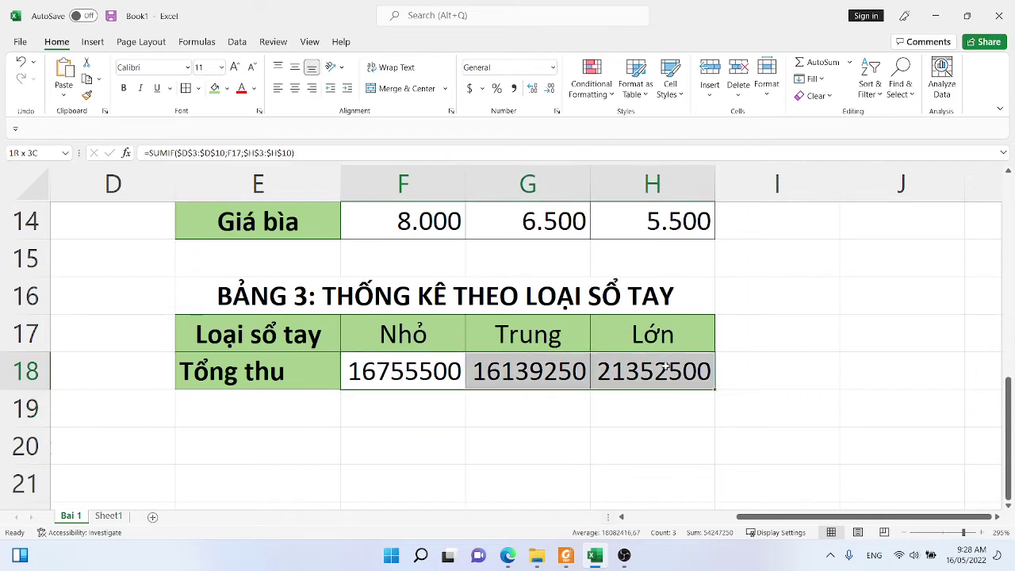
pyautogui.click(423, 221)
pyautogui.moveTo(384, 371); pyautogui.dragTo(613, 373)
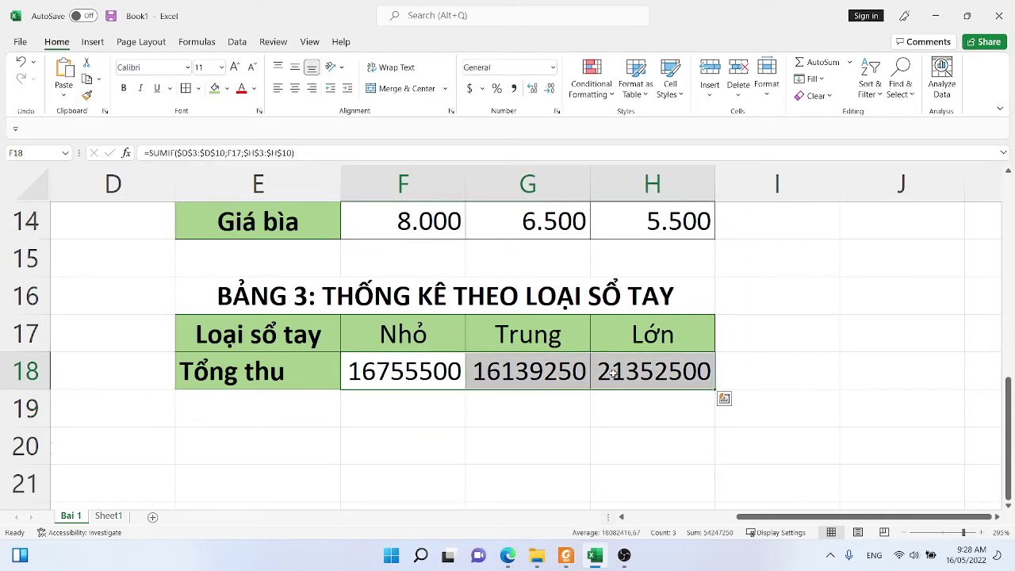
pyautogui.click(363, 211)
pyautogui.click(87, 94)
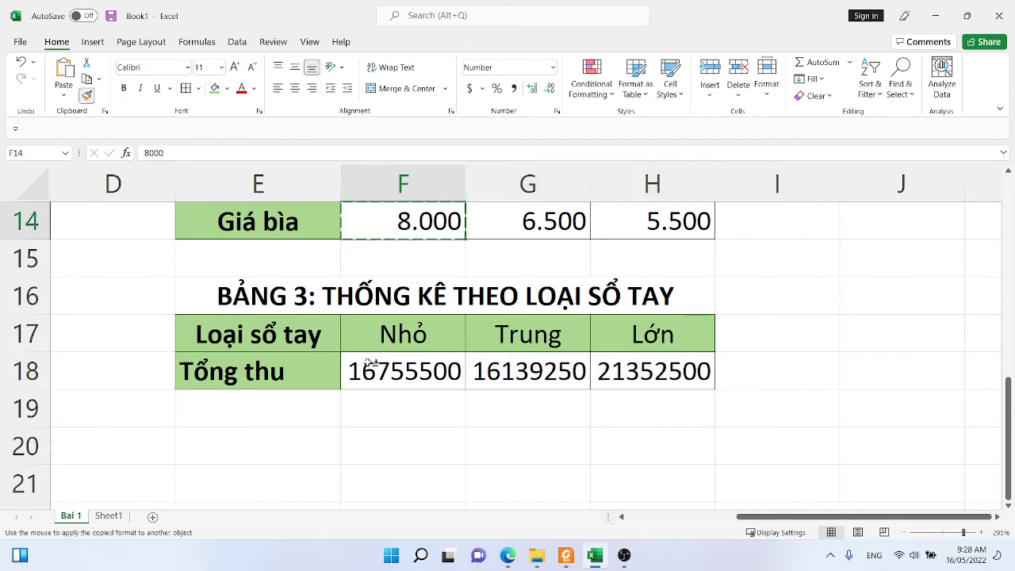
pyautogui.moveTo(364, 362); pyautogui.dragTo(658, 371)
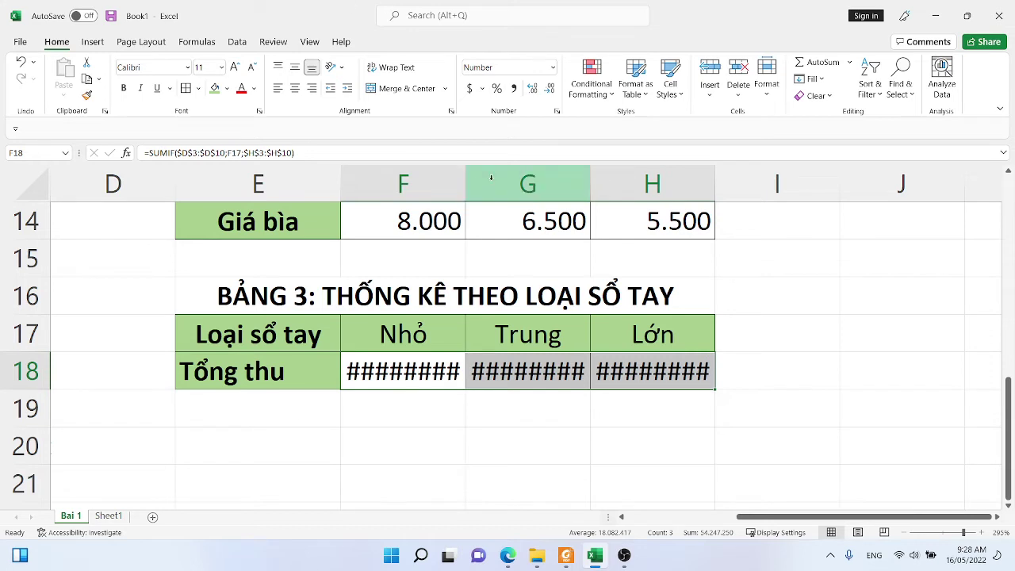
# Widen columns F and G and autofit column H so the Tổng thu values in row 18 fit
pyautogui.moveTo(472, 179); pyautogui.dragTo(500, 182)
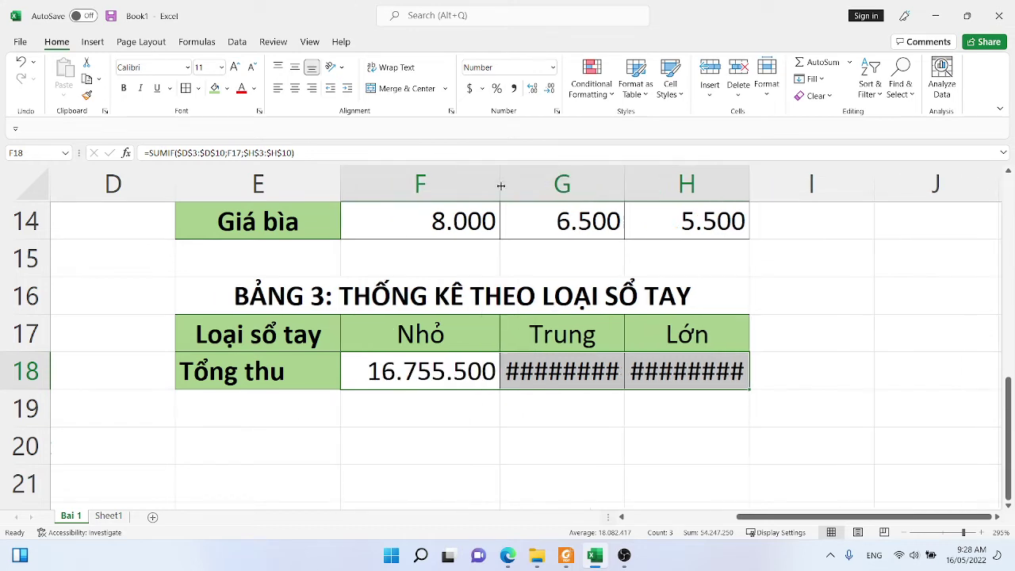
pyautogui.moveTo(626, 177); pyautogui.dragTo(642, 178)
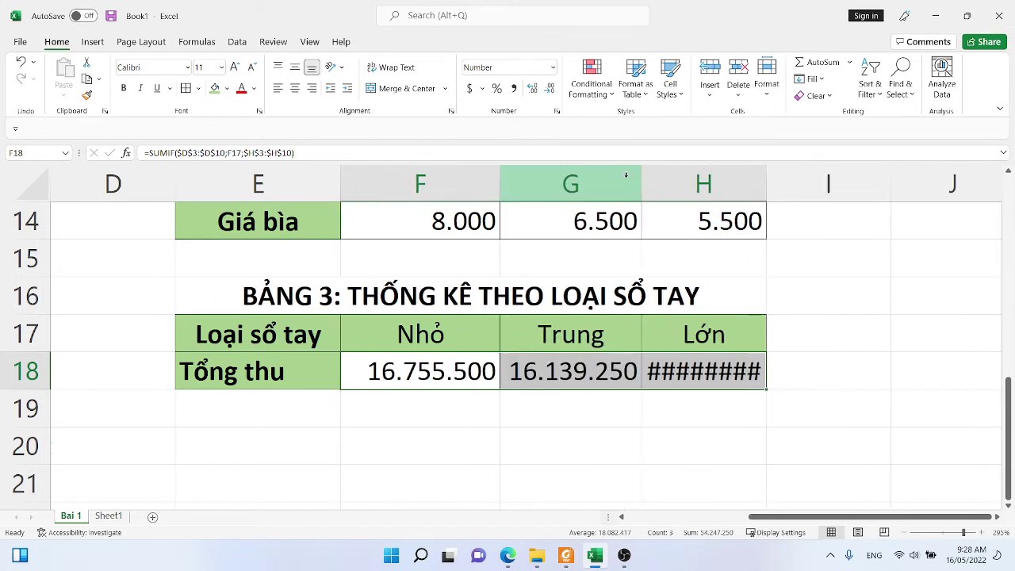
pyautogui.doubleClick(766, 183)
pyautogui.scroll(4, 960, 371)
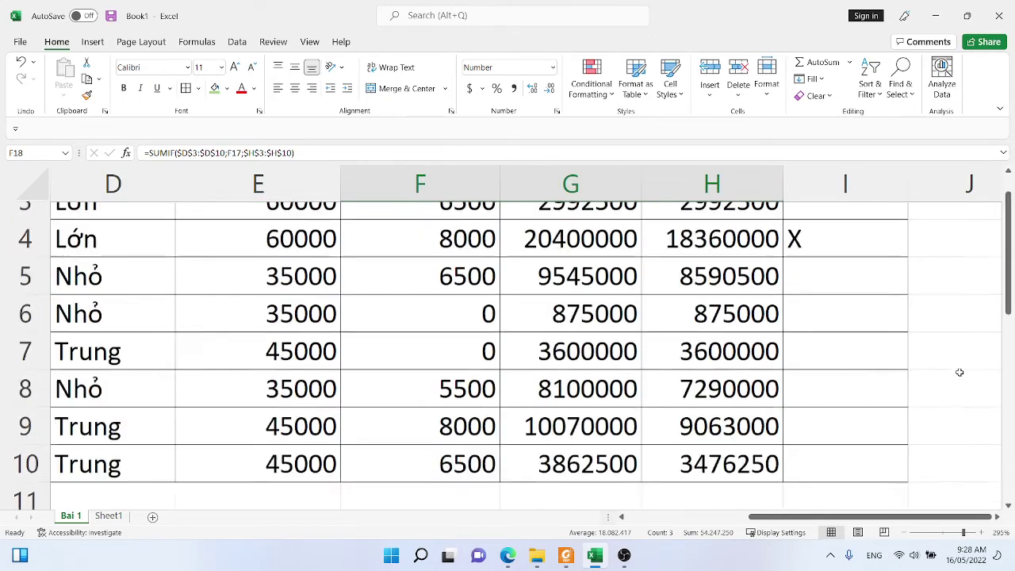
pyautogui.scroll(-5, 952, 380)
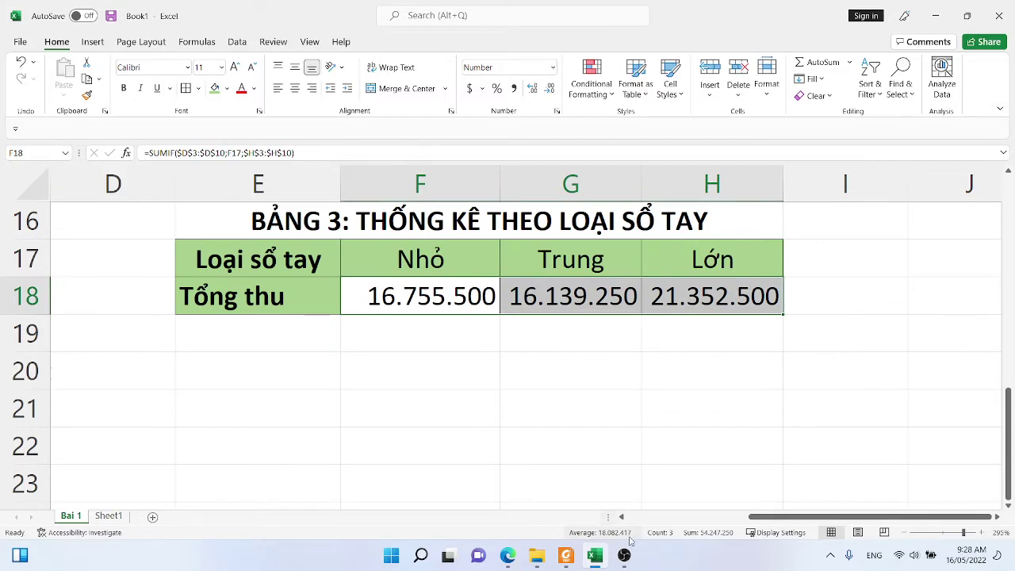
# Read task 9 in the exercise PDF in Foxit PDF Reader and check Excel's Conditional Formatting and illustration options
pyautogui.click(569, 556)
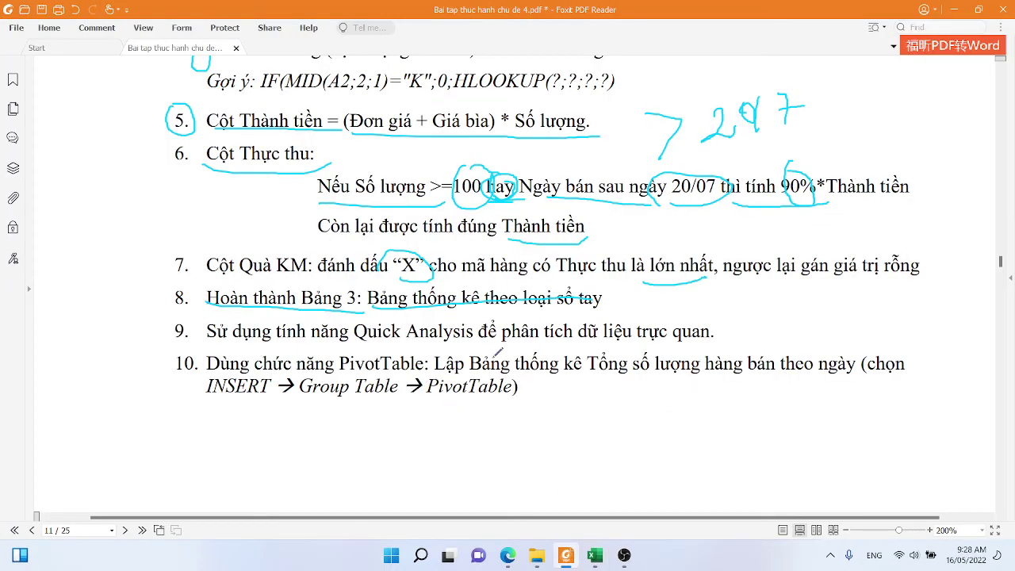
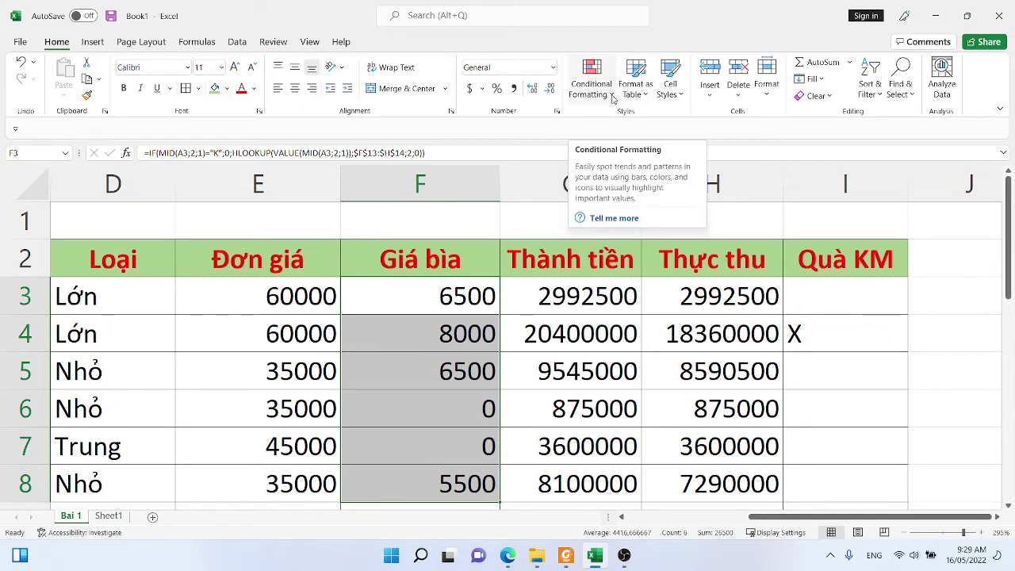
pyautogui.click(611, 96)
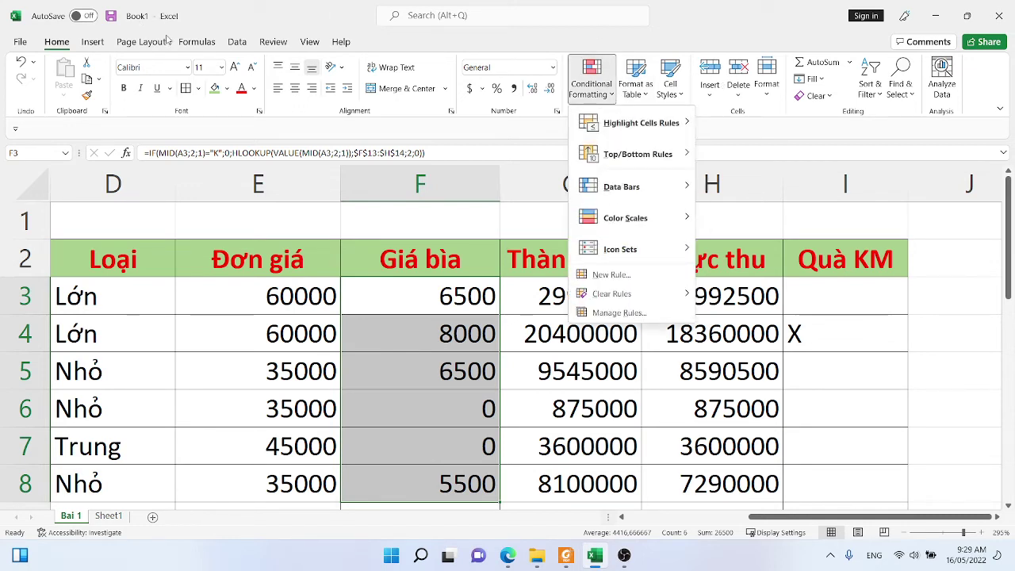
pyautogui.click(232, 299)
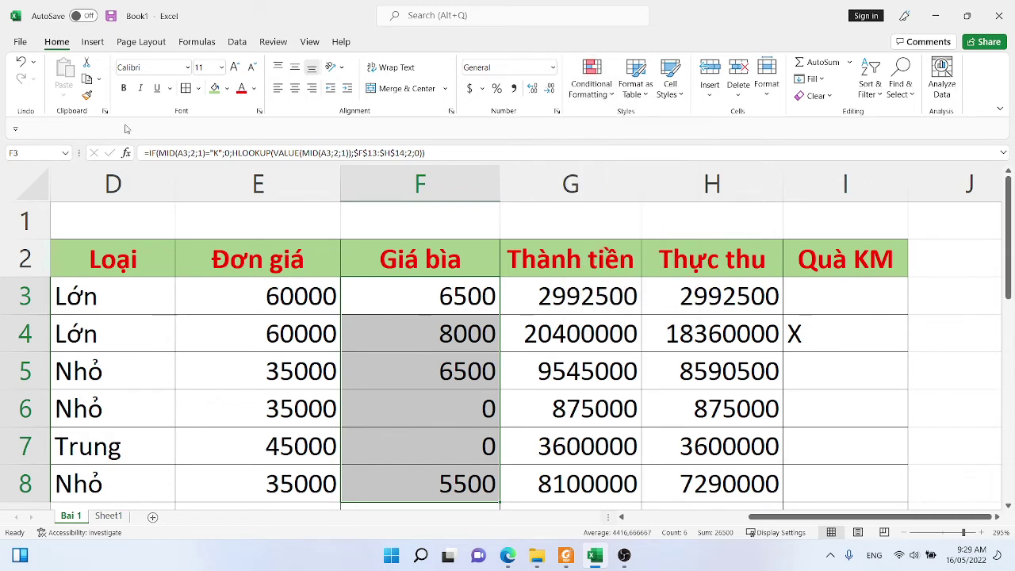
pyautogui.click(95, 44)
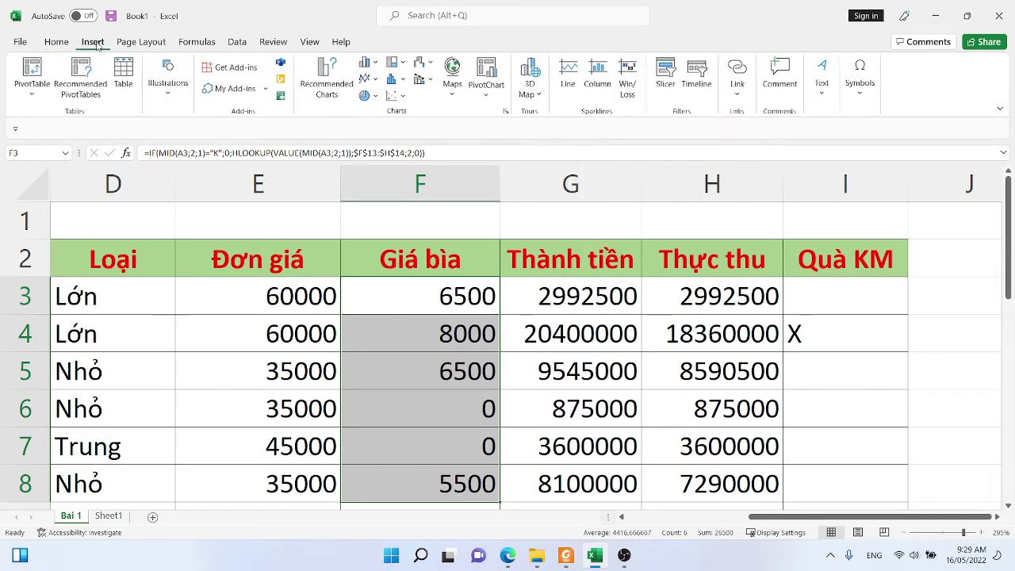
pyautogui.click(167, 93)
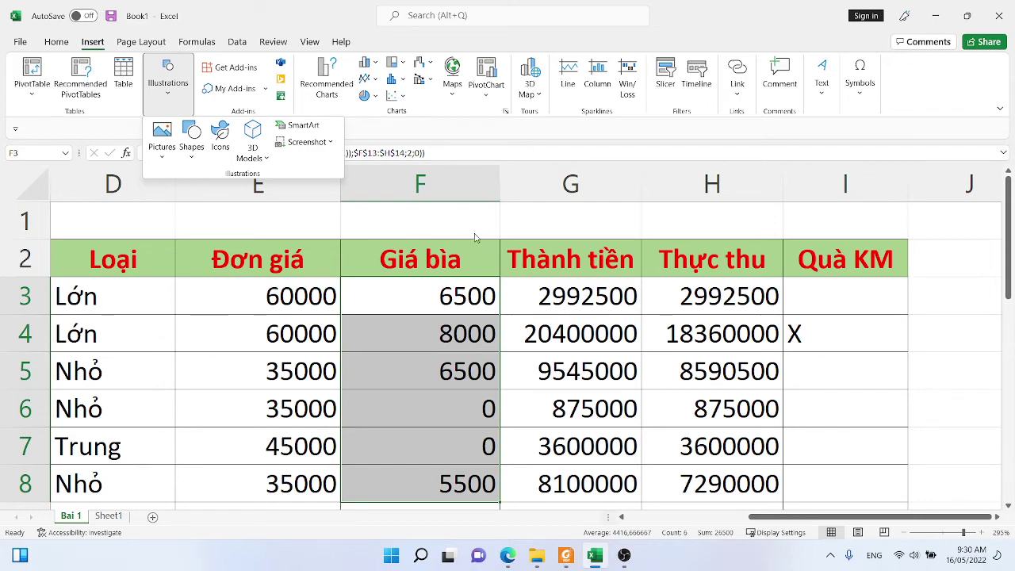
pyautogui.click(402, 282)
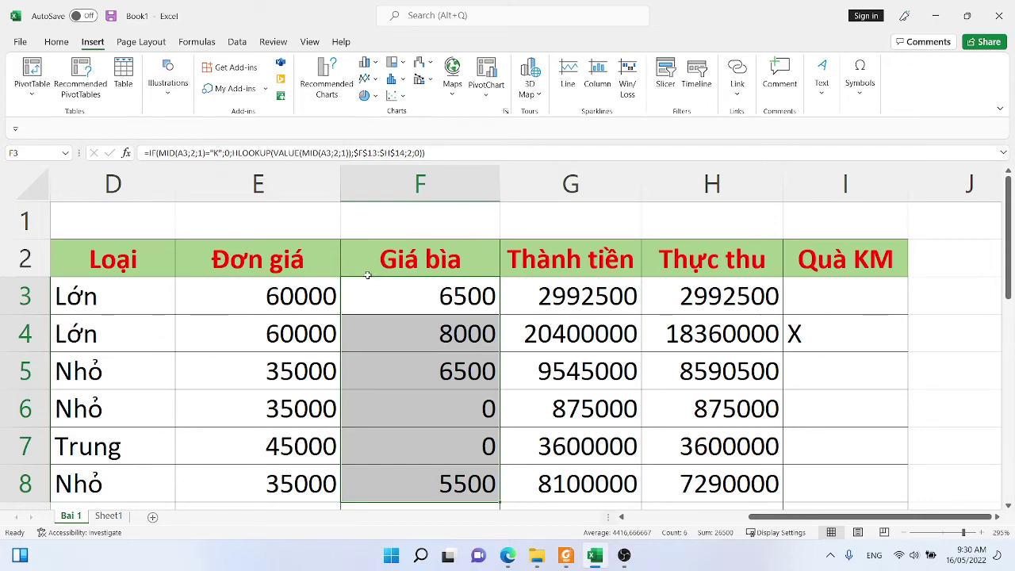
# Select the Thực thu values H3:H10 and open Quick Analysis for them
pyautogui.keyDown('ctrl'); pyautogui.scroll(-1, 369, 275); pyautogui.keyUp('ctrl')
pyautogui.click(266, 287)
pyautogui.scroll(-1, 266, 288)
pyautogui.scroll(1, 588, 295)
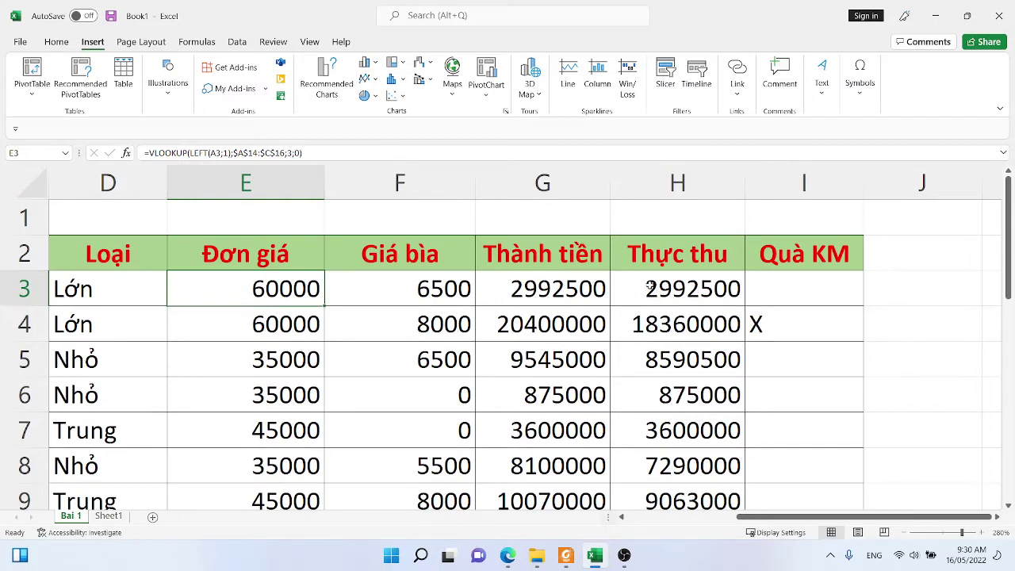
pyautogui.moveTo(650, 288); pyautogui.dragTo(672, 432)
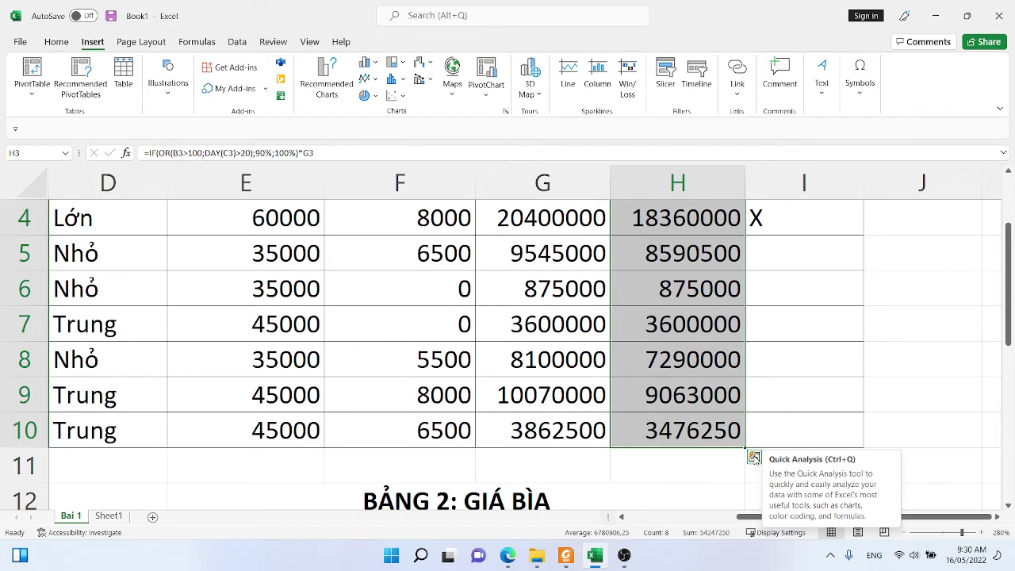
pyautogui.click(753, 457)
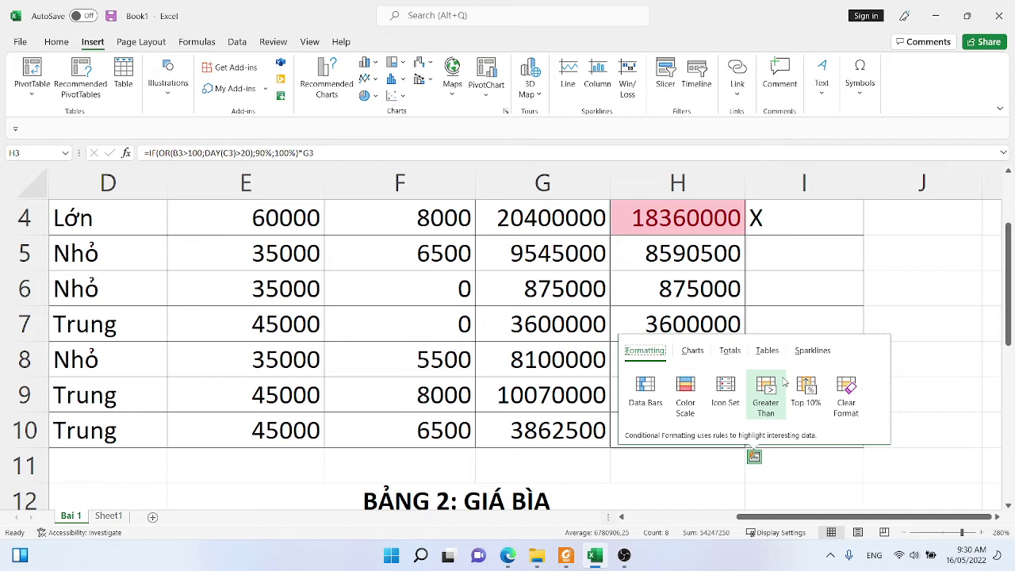
# Examine the chart, total, table and sparkline suggestions that Quick Analysis offers for the Thực thu values
pyautogui.click(692, 353)
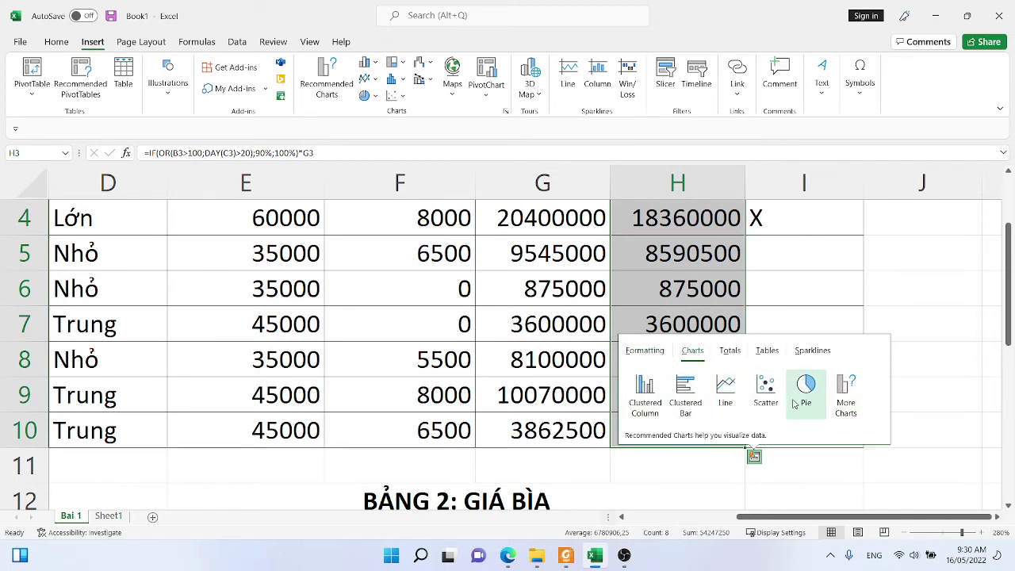
pyautogui.click(730, 353)
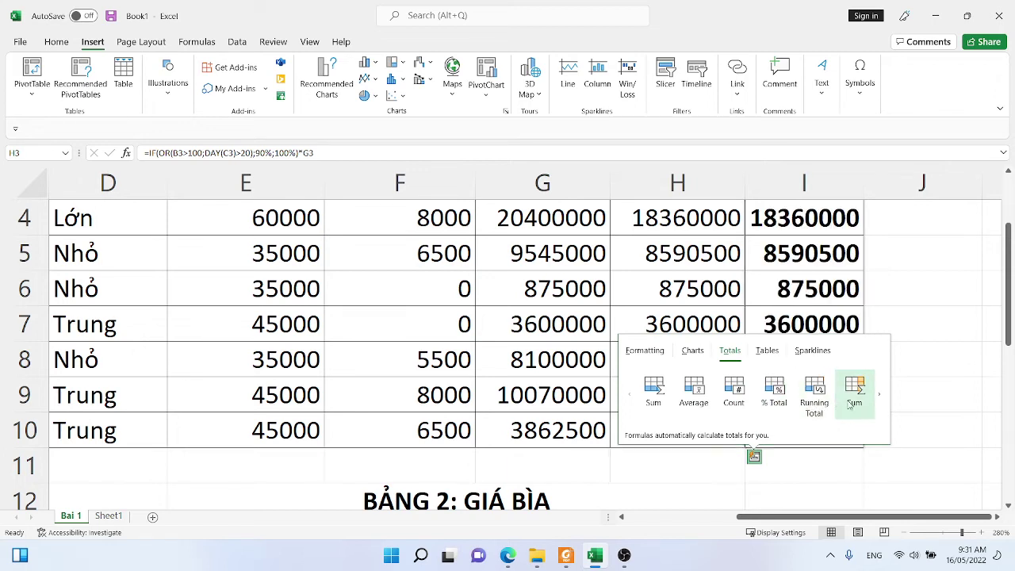
pyautogui.click(879, 394)
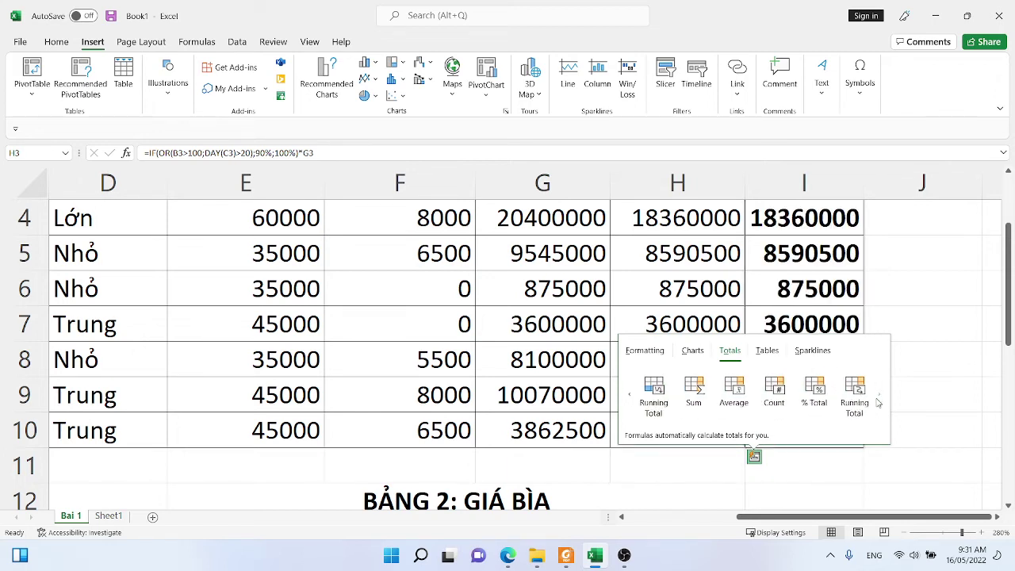
pyautogui.click(769, 352)
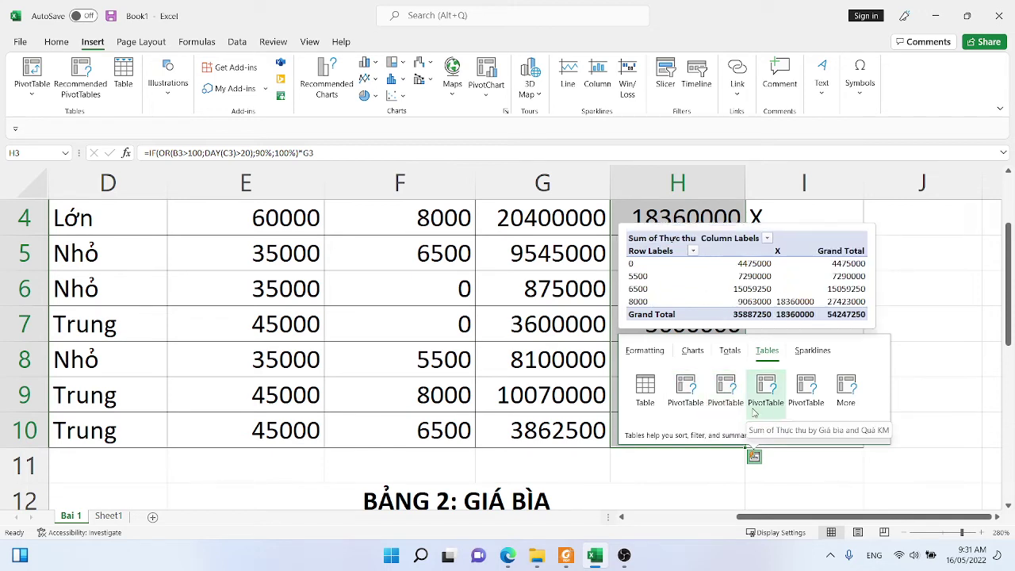
pyautogui.click(813, 351)
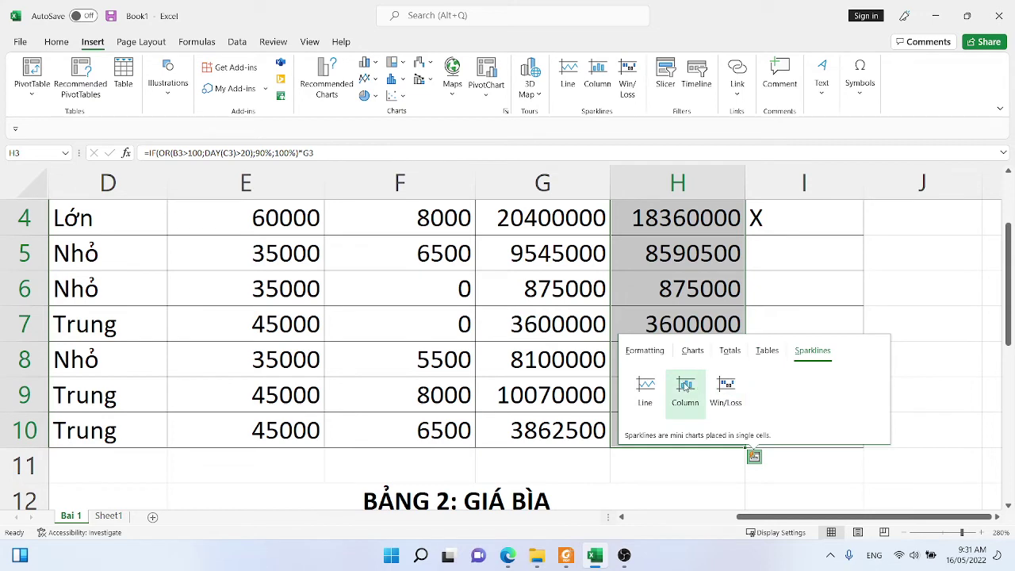
# Apply Data Bars conditional formatting to the Thực thu values H3:H10 through Quick Analysis
pyautogui.click(644, 351)
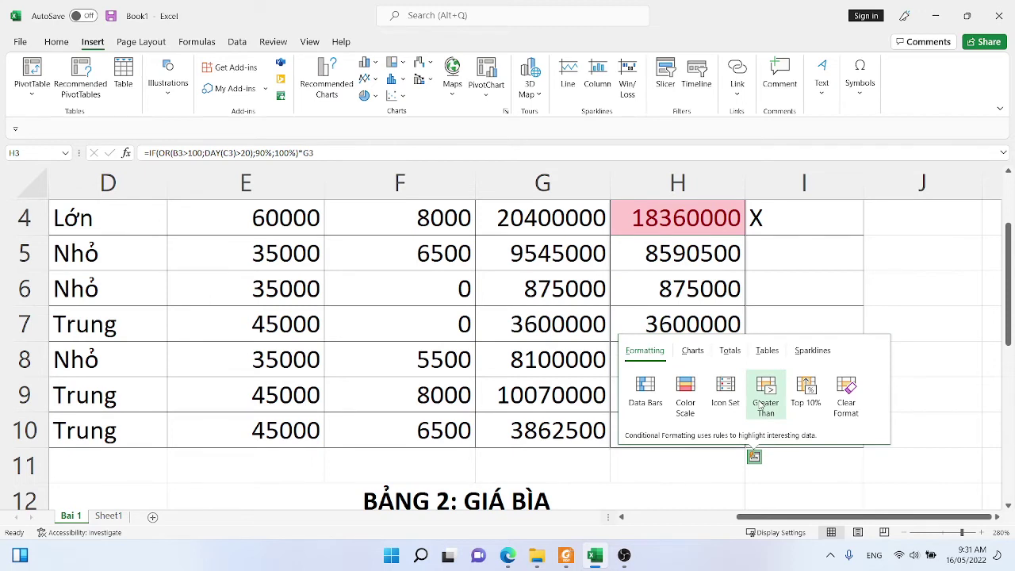
pyautogui.click(644, 396)
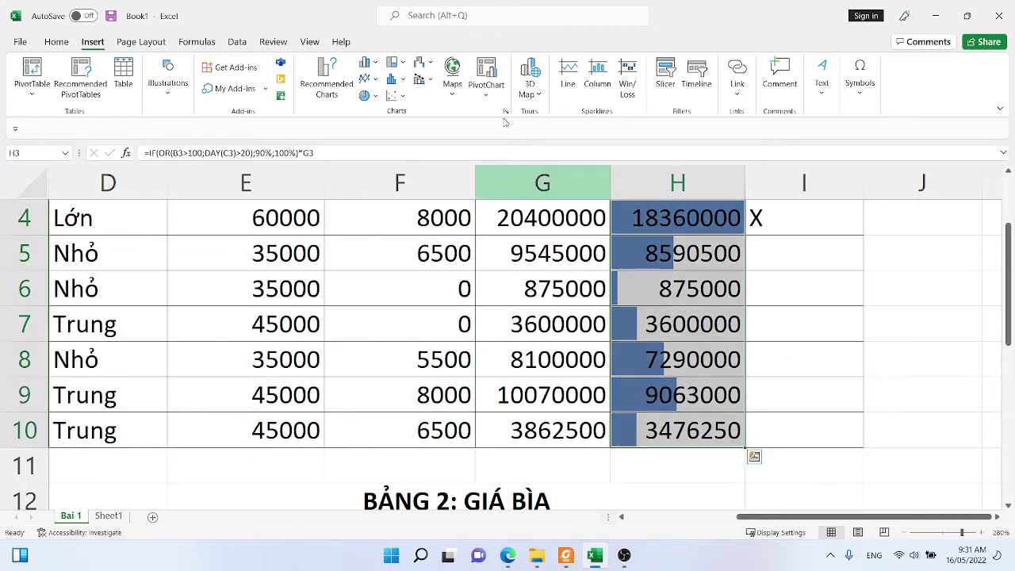
pyautogui.click(56, 42)
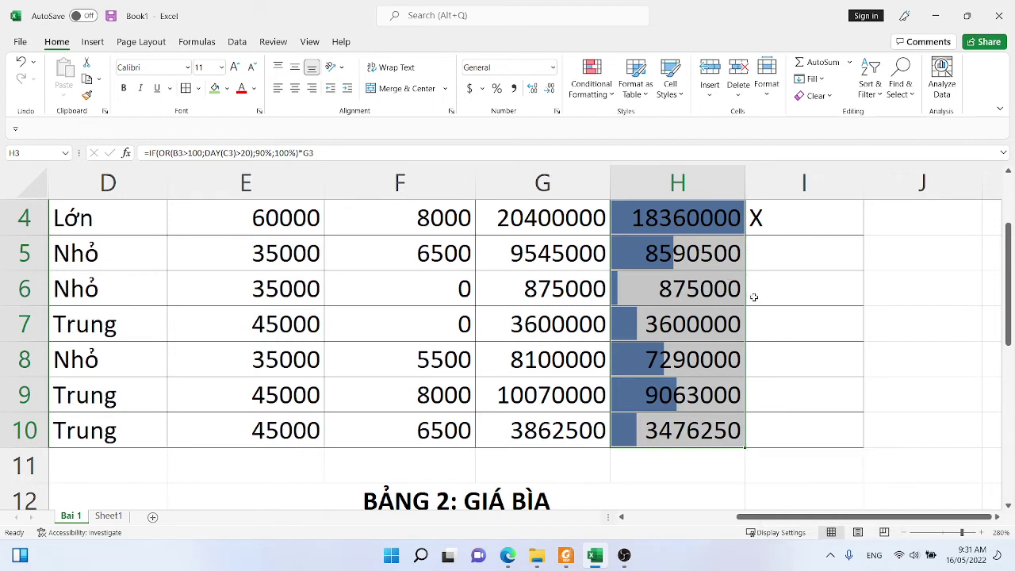
pyautogui.scroll(2, 725, 334)
pyautogui.scroll(-5, 724, 334)
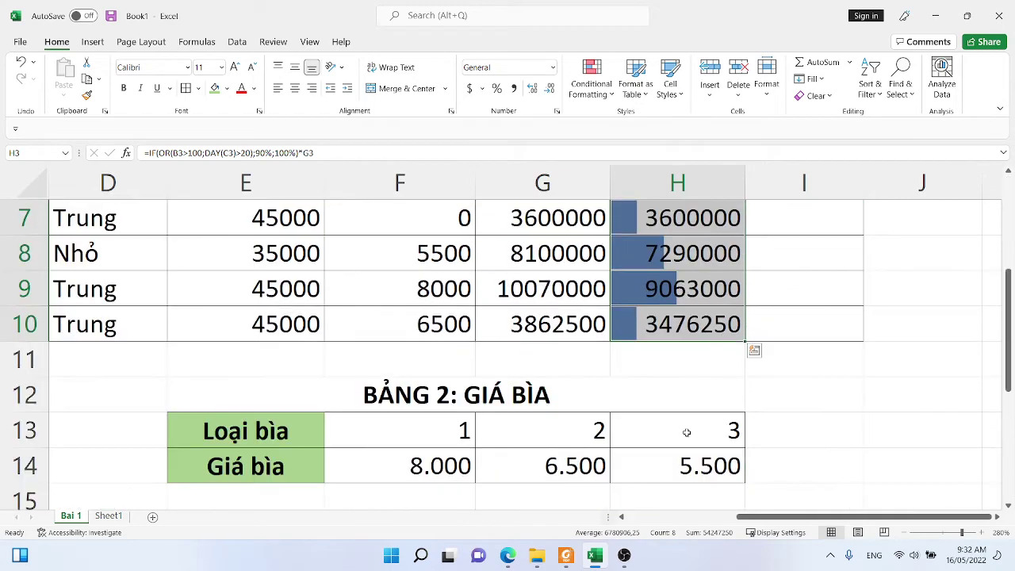
# Review the Quick Analysis chart options for the Thực thu values again, close them and inspect the data bars
pyautogui.click(757, 352)
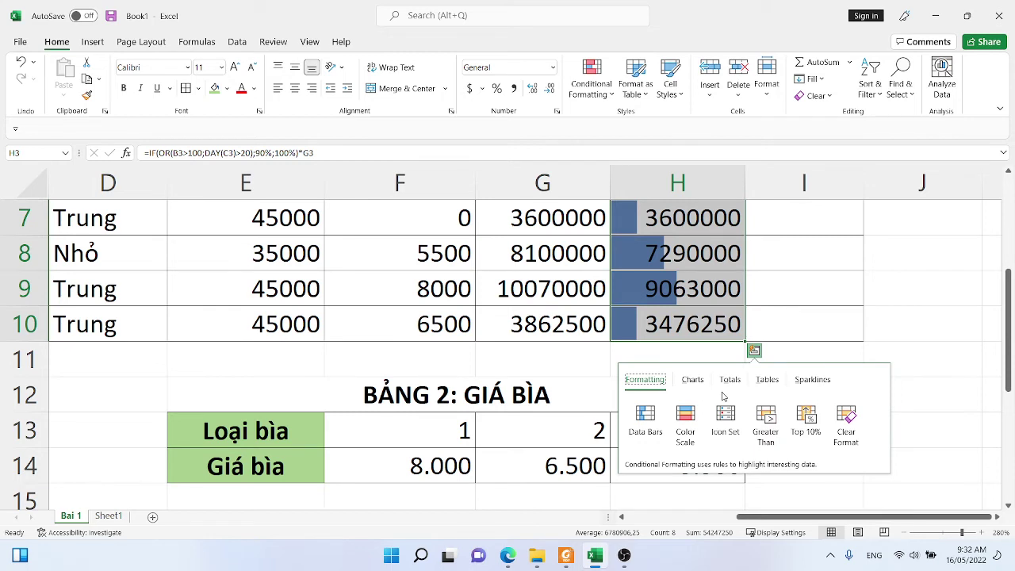
pyautogui.click(695, 380)
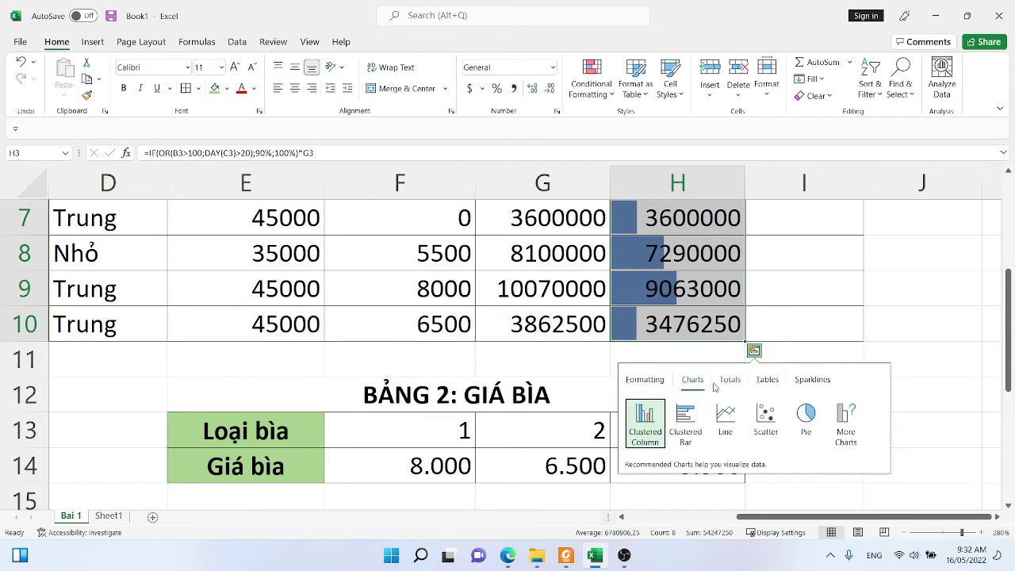
pyautogui.click(727, 333)
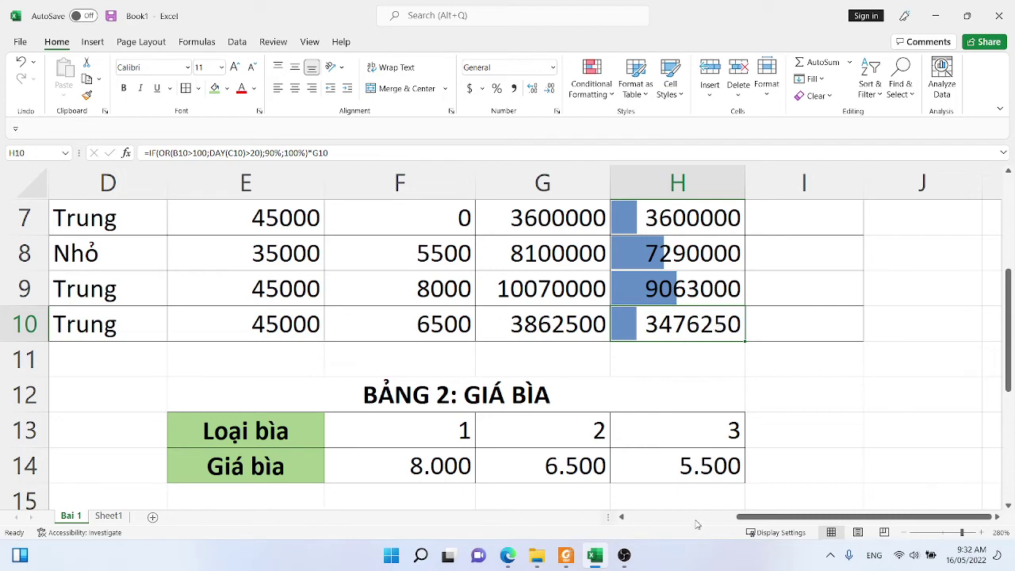
pyautogui.scroll(2, 680, 333)
pyautogui.scroll(-2, 679, 333)
pyautogui.scroll(2, 684, 329)
pyautogui.scroll(-2, 685, 324)
pyautogui.scroll(2, 688, 323)
pyautogui.scroll(-2, 689, 324)
# Read task 10 about the PivotTable in Foxit PDF Reader and return to the sales table in Excel
pyautogui.moveTo(566, 554)
pyautogui.click(573, 508)
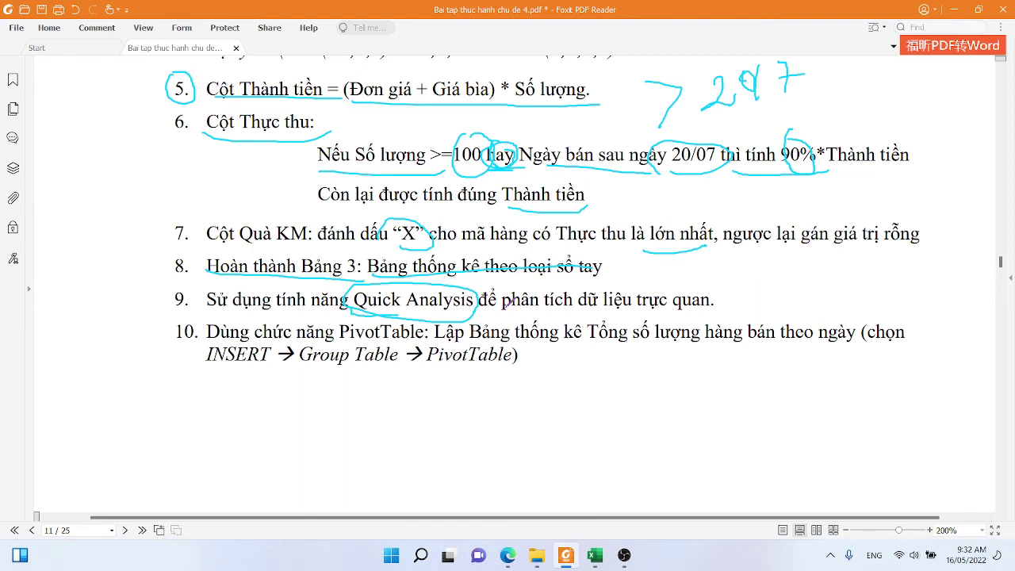
pyautogui.scroll(-2, 508, 303)
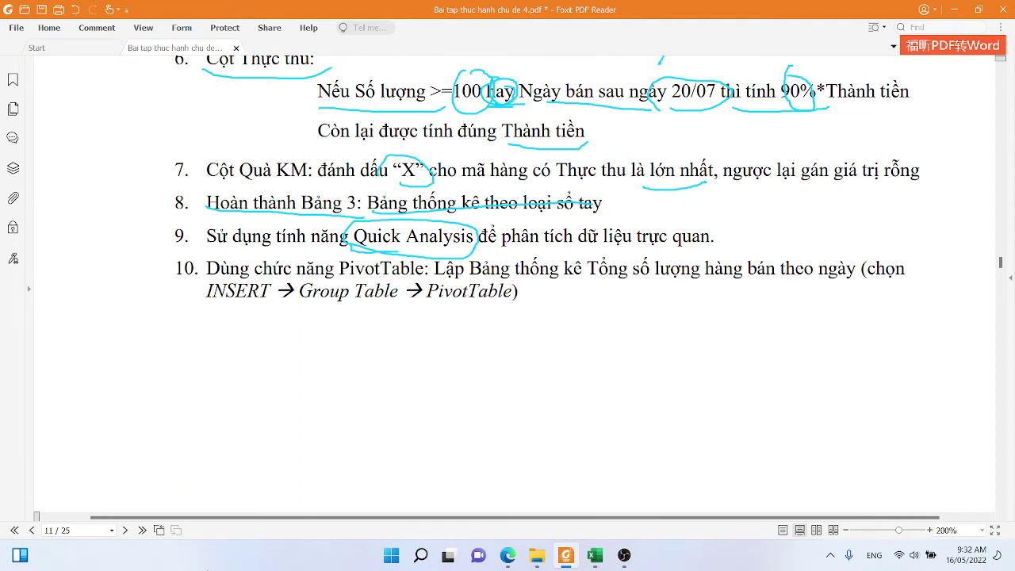
pyautogui.click(593, 559)
pyautogui.scroll(2, 508, 426)
pyautogui.scroll(-2, 444, 424)
pyautogui.scroll(2, 444, 425)
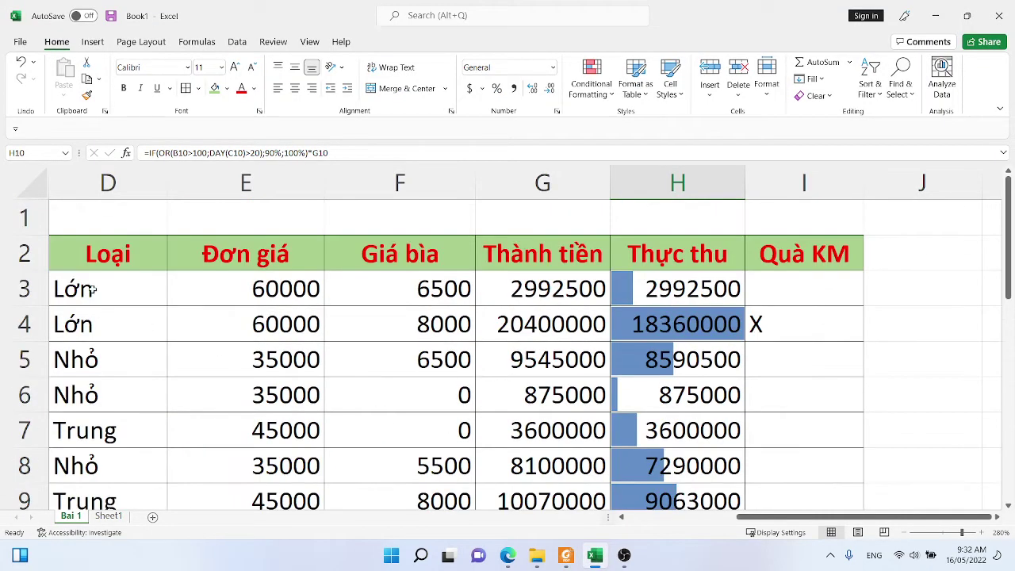
# Insert a PivotTable from the sales table range A2:I10 of sheet Bai 1 on a new worksheet
pyautogui.click(79, 252)
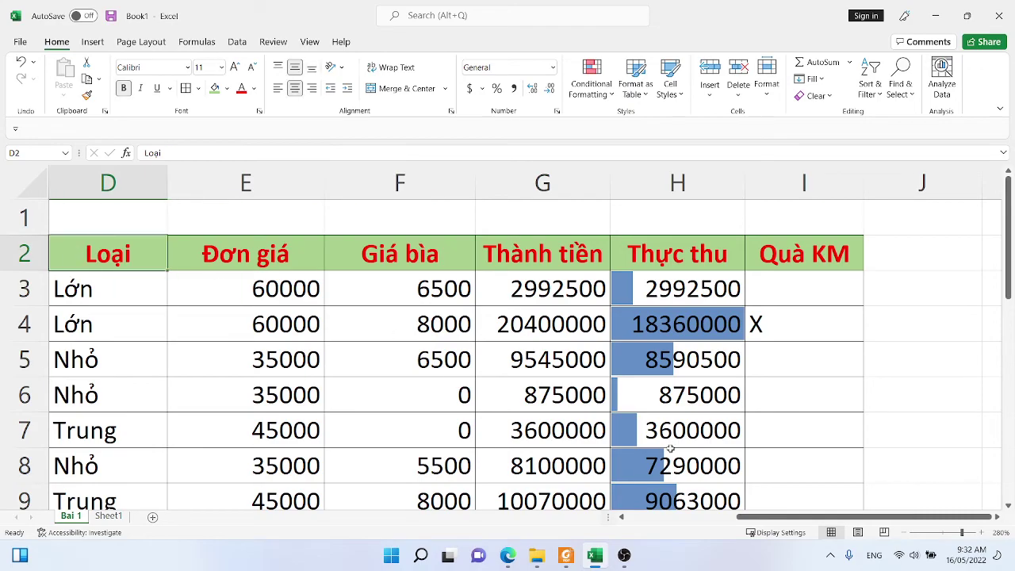
pyautogui.moveTo(763, 519); pyautogui.dragTo(717, 519)
pyautogui.scroll(-7, 602, 379)
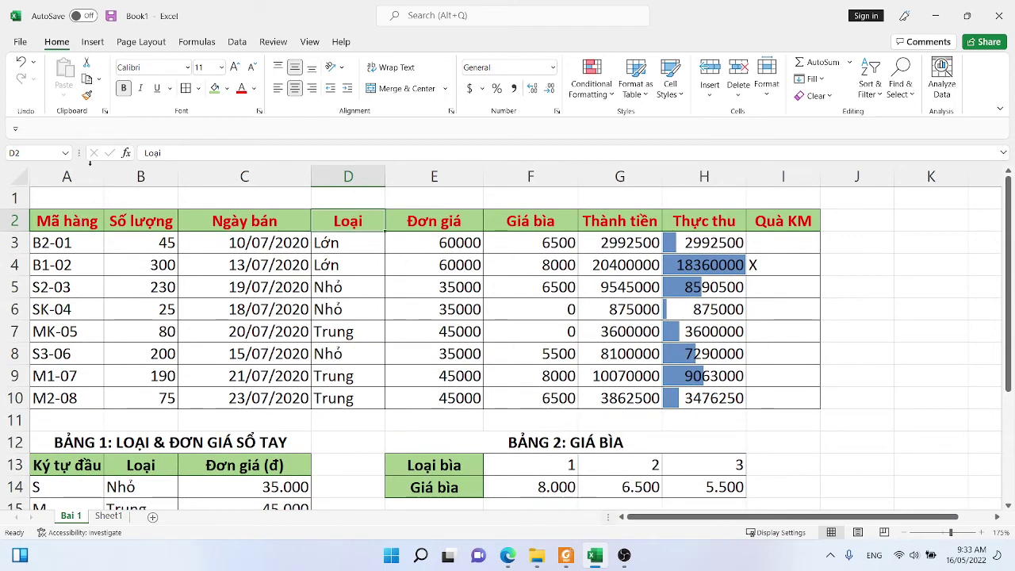
pyautogui.click(68, 222)
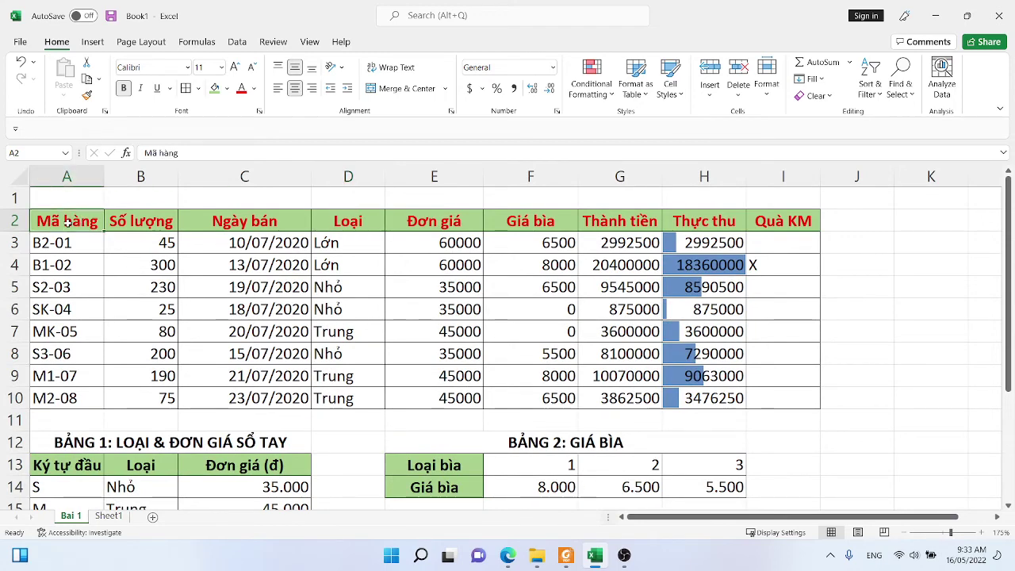
pyautogui.click(88, 45)
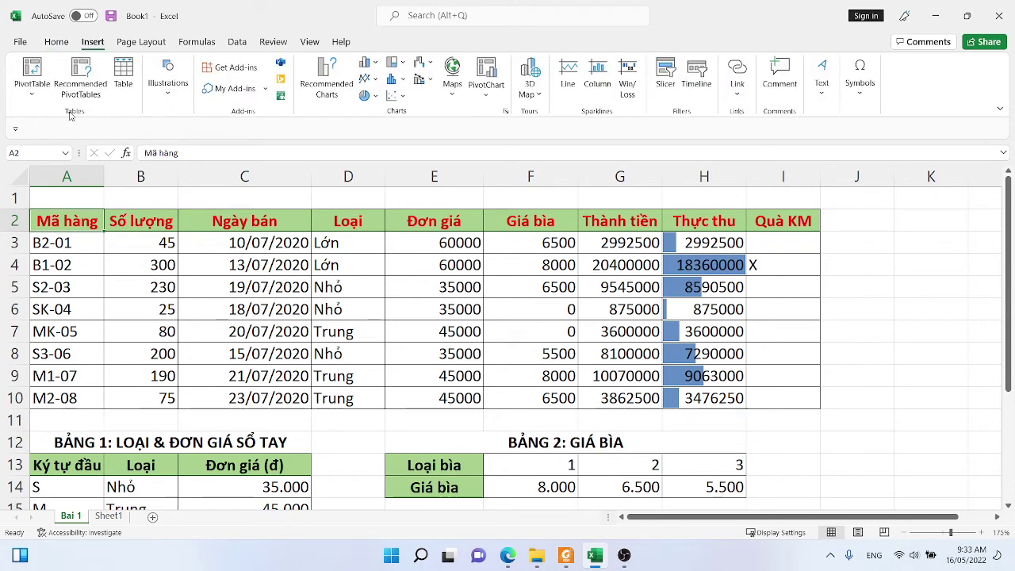
pyautogui.click(31, 89)
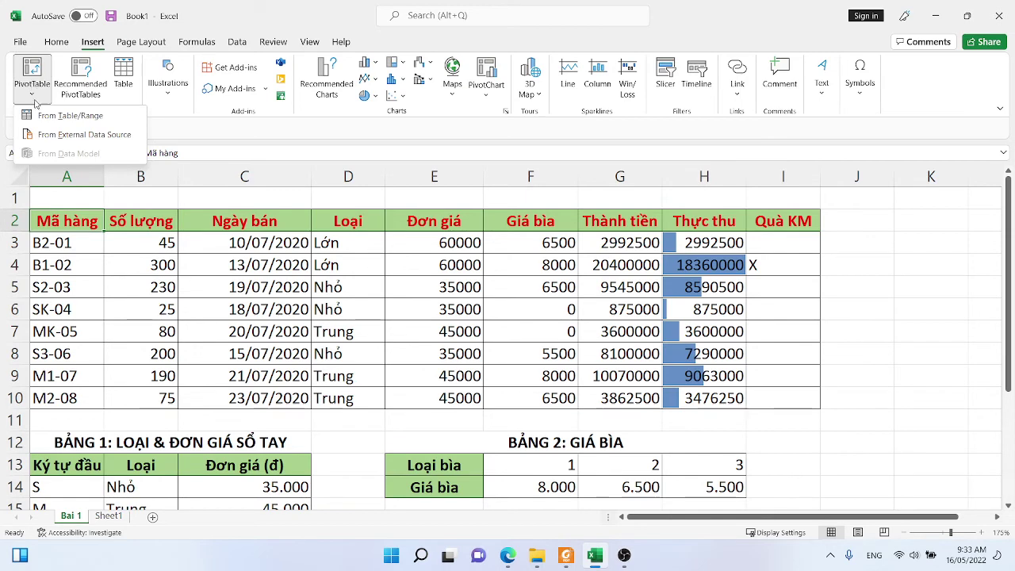
pyautogui.click(36, 109)
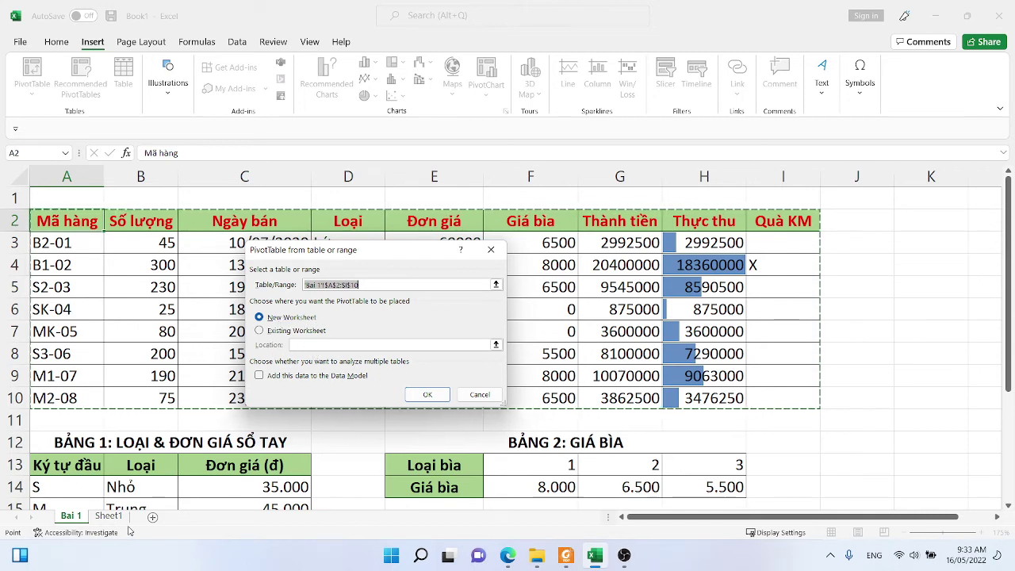
pyautogui.click(260, 330)
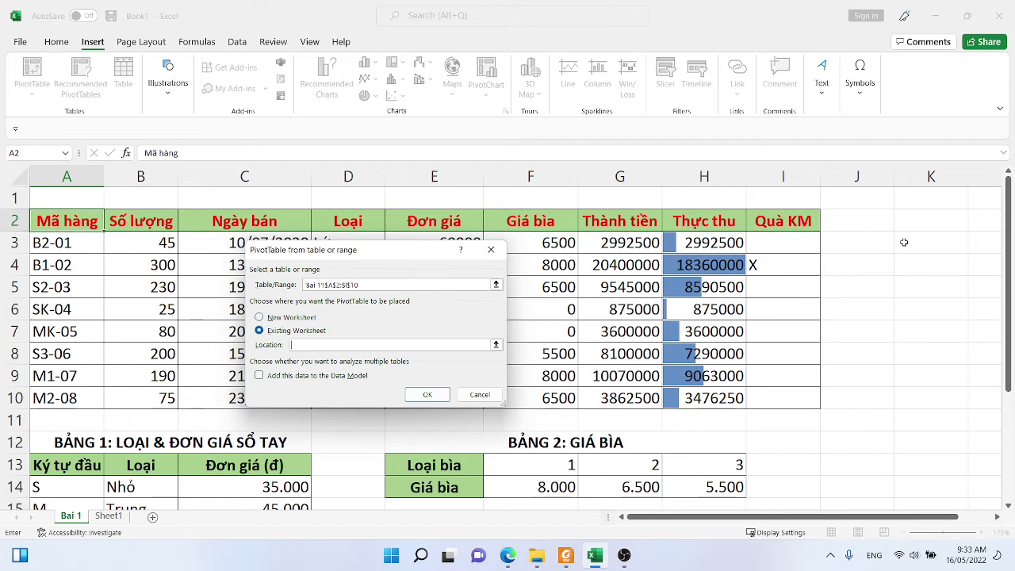
pyautogui.click(267, 318)
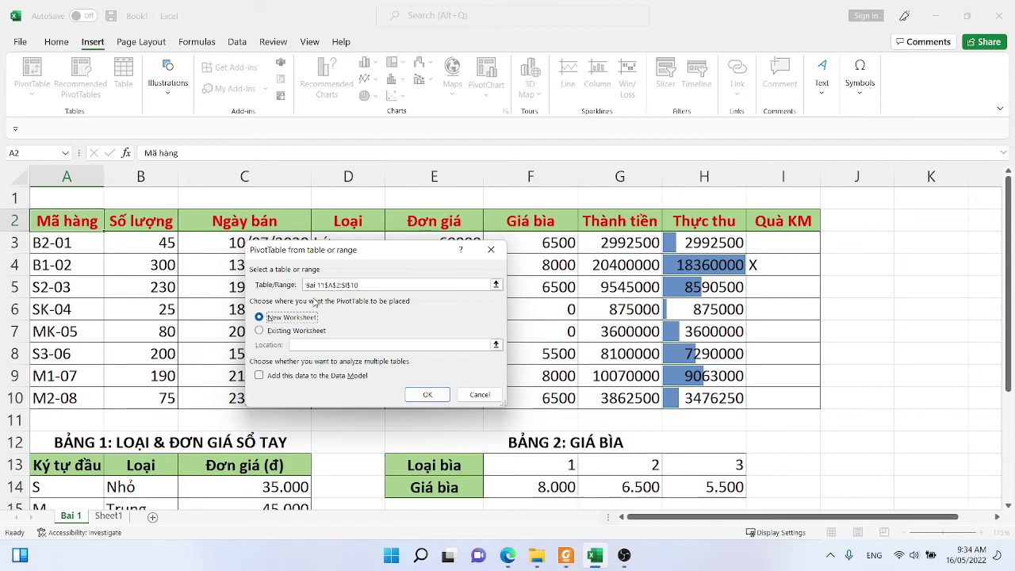
pyautogui.click(426, 395)
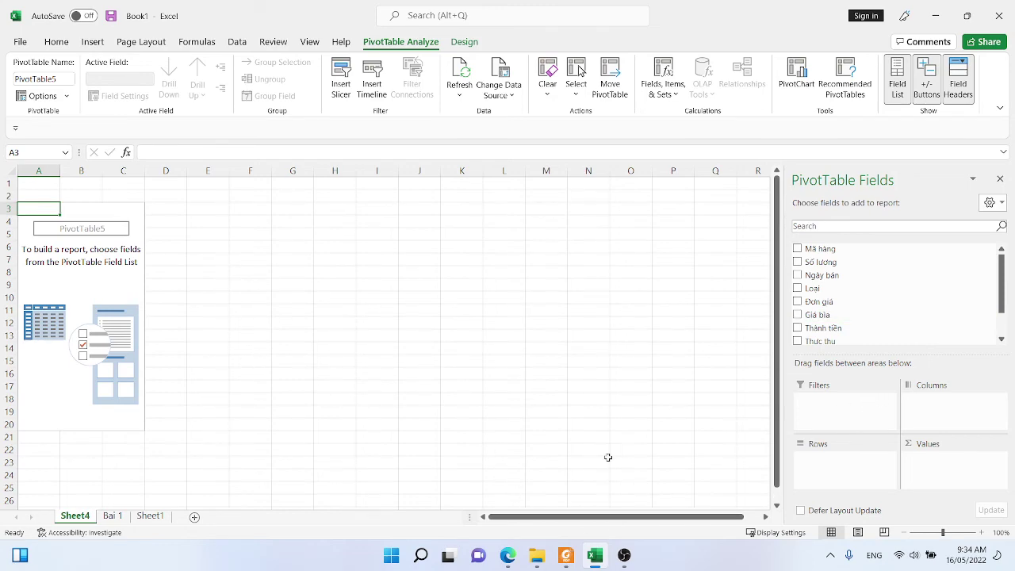
# Switch to Foxit PDF Reader and mark up task 10, underlining the quantity-by-date requirement and highlighting số lượng and ngày
pyautogui.click(565, 555)
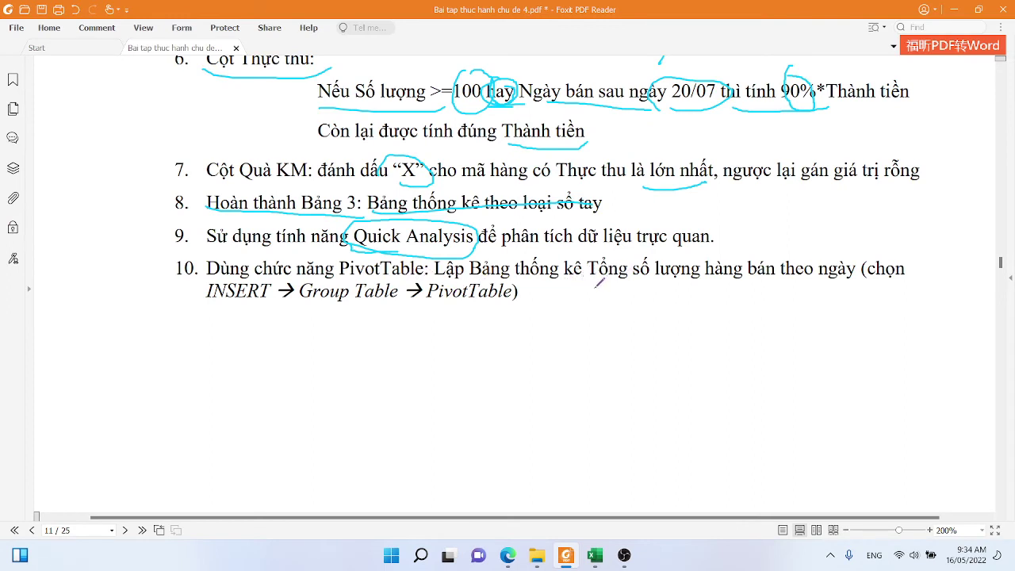
pyautogui.moveTo(613, 268)
pyautogui.mouseDown()
pyautogui.moveTo(706, 279)
pyautogui.moveTo(845, 281)
pyautogui.moveTo(856, 271)
pyautogui.mouseUp()
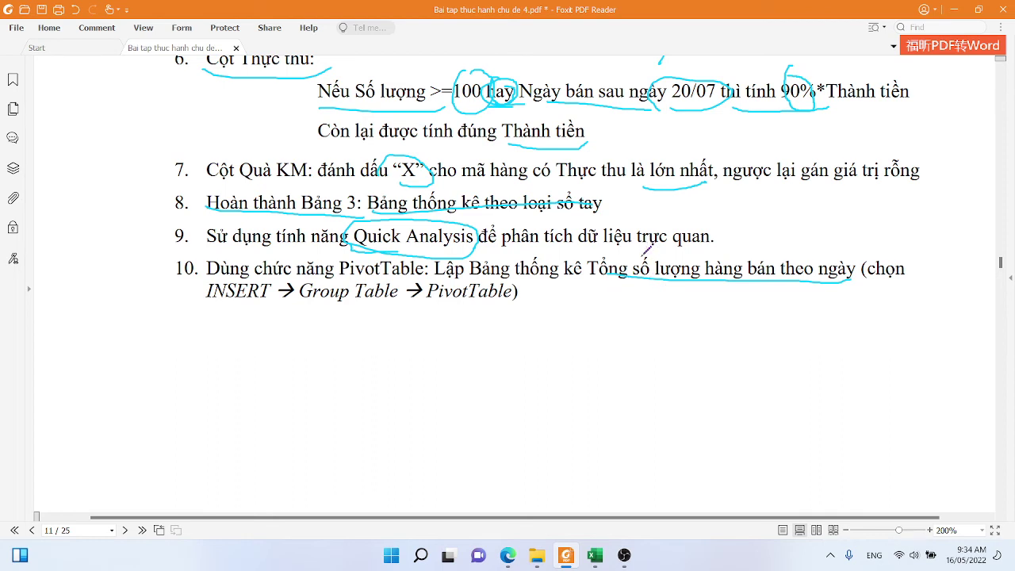
pyautogui.moveTo(646, 249)
pyautogui.mouseDown()
pyautogui.moveTo(635, 268)
pyautogui.moveTo(670, 285)
pyautogui.moveTo(697, 252)
pyautogui.moveTo(647, 246)
pyautogui.mouseUp()
pyautogui.moveTo(829, 249)
pyautogui.mouseDown()
pyautogui.moveTo(821, 284)
pyautogui.moveTo(847, 273)
pyautogui.moveTo(839, 287)
pyautogui.mouseUp()
pyautogui.moveTo(662, 287); pyautogui.dragTo(711, 352)
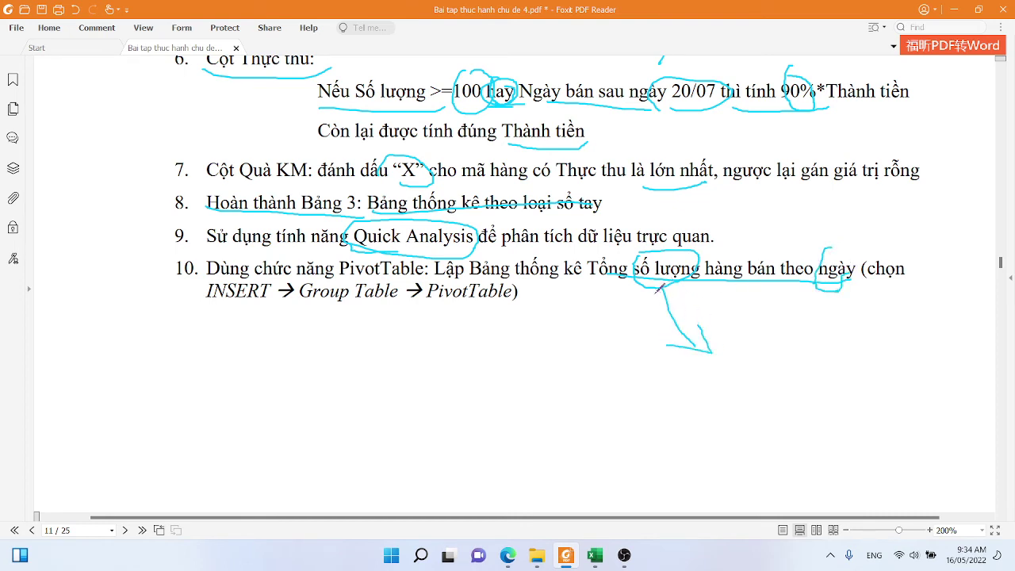
pyautogui.moveTo(662, 288)
pyautogui.mouseDown()
pyautogui.moveTo(644, 320)
pyautogui.moveTo(681, 295)
pyautogui.mouseUp()
# Switch back to Excel, add Ngày bán to the PivotTable rows, and shrink the window so it floats over the PDF
pyautogui.click(593, 558)
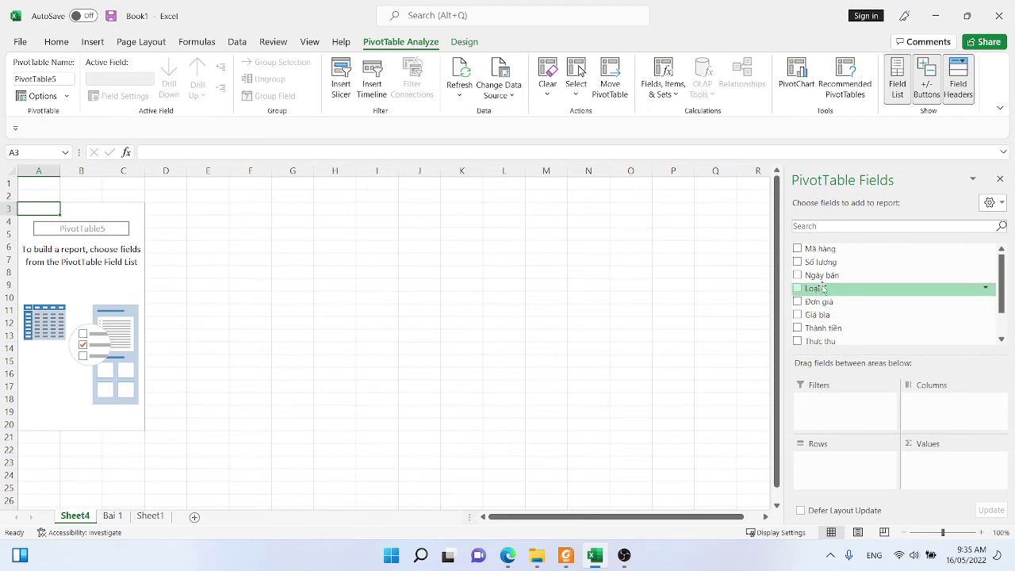
pyautogui.moveTo(819, 281); pyautogui.dragTo(824, 473)
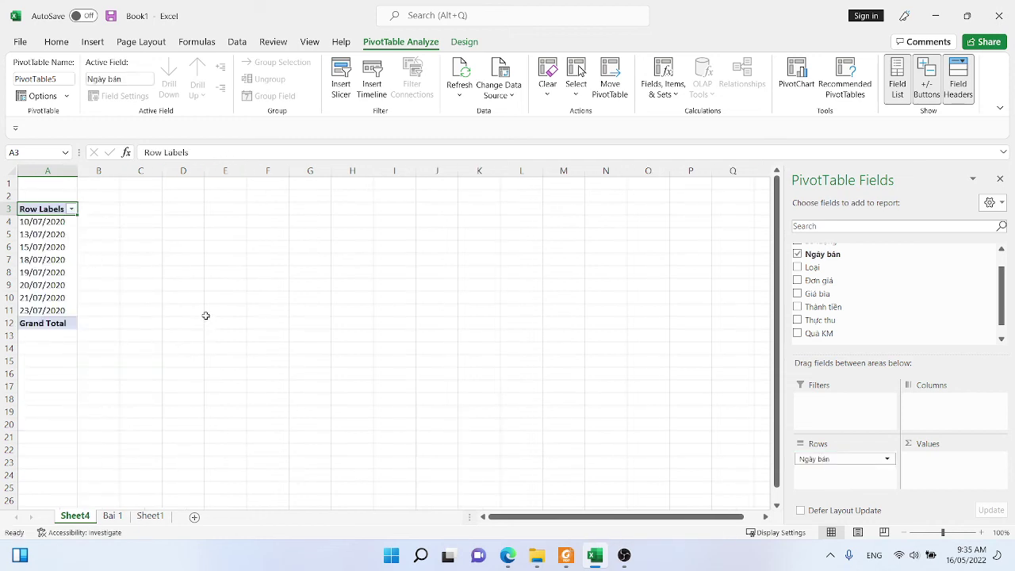
pyautogui.click(966, 15)
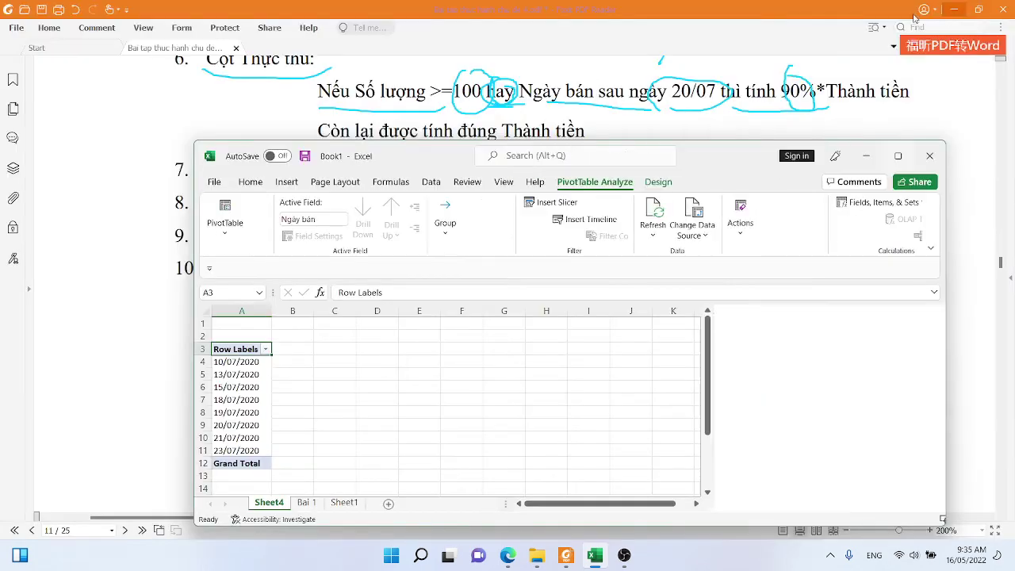
pyautogui.moveTo(693, 167); pyautogui.dragTo(588, 107)
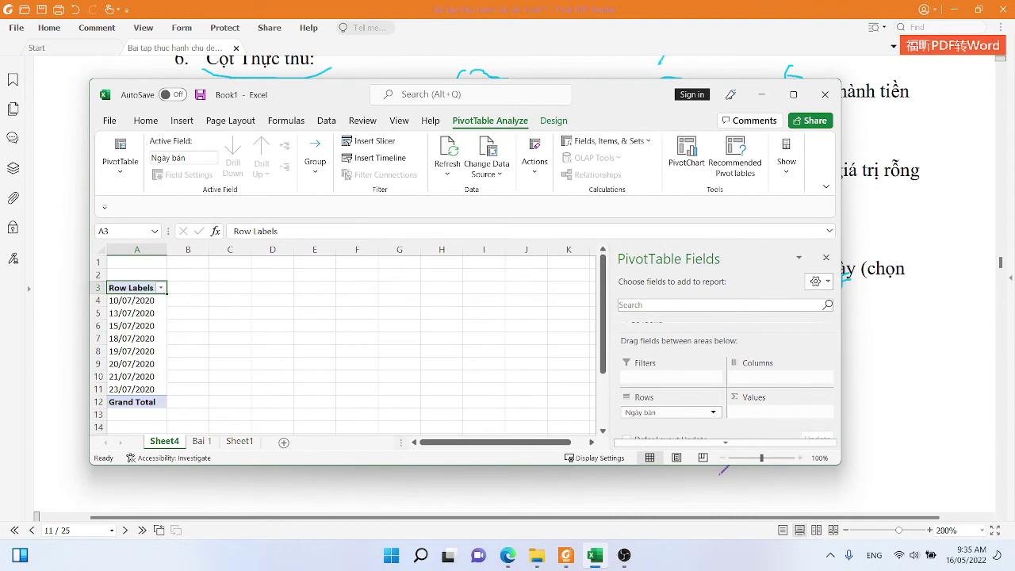
pyautogui.moveTo(725, 464); pyautogui.dragTo(726, 531)
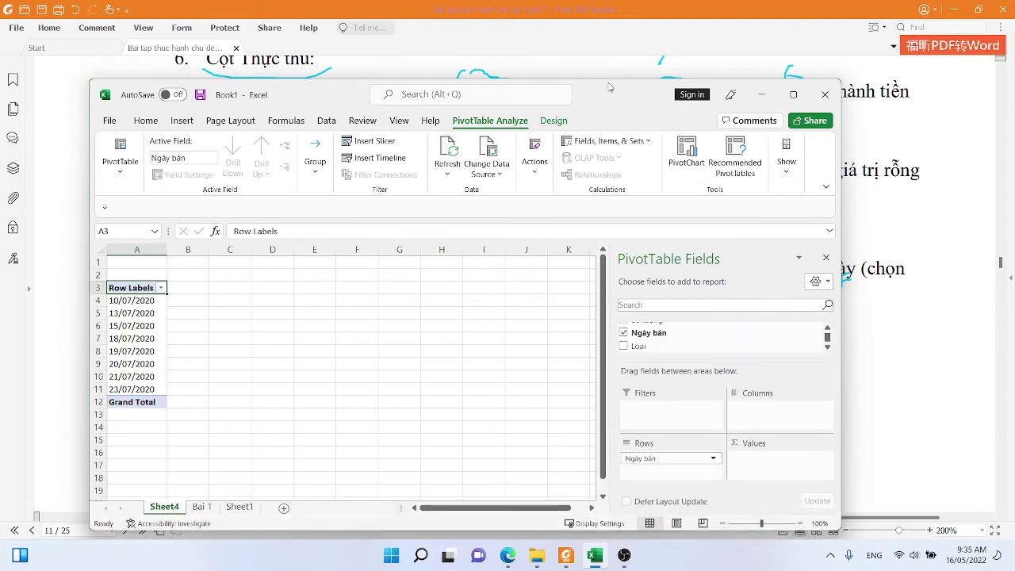
pyautogui.moveTo(600, 78); pyautogui.dragTo(591, 28)
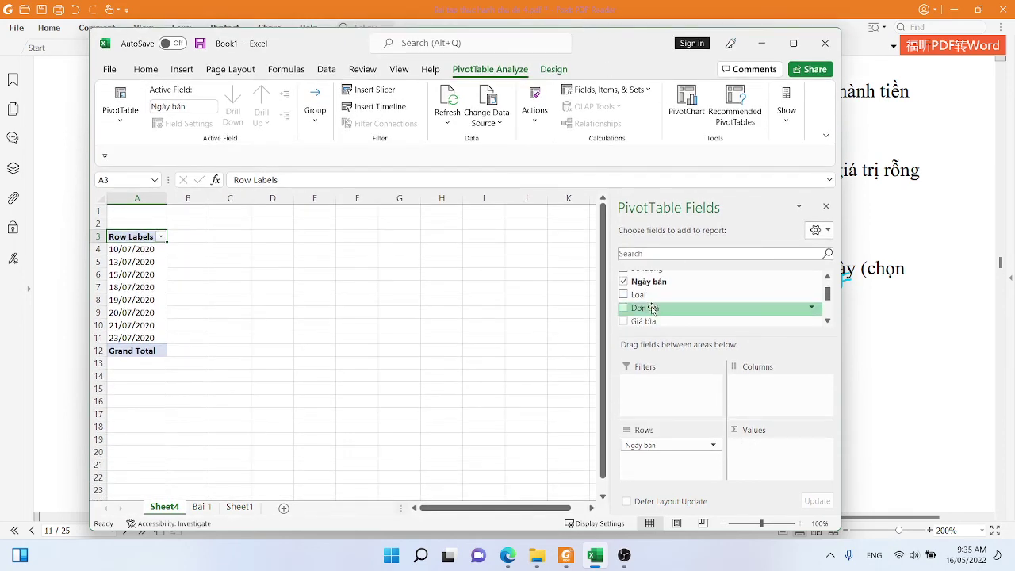
# Add Số lượng to the PivotTable values
pyautogui.scroll(-1, 652, 309)
pyautogui.scroll(2, 662, 302)
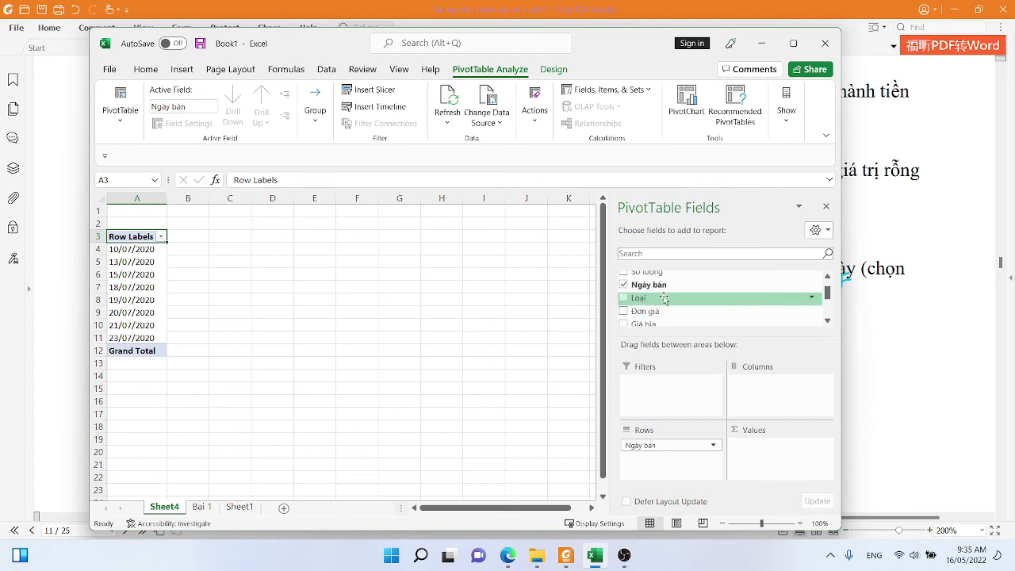
pyautogui.scroll(1, 664, 297)
pyautogui.moveTo(662, 292); pyautogui.dragTo(769, 457)
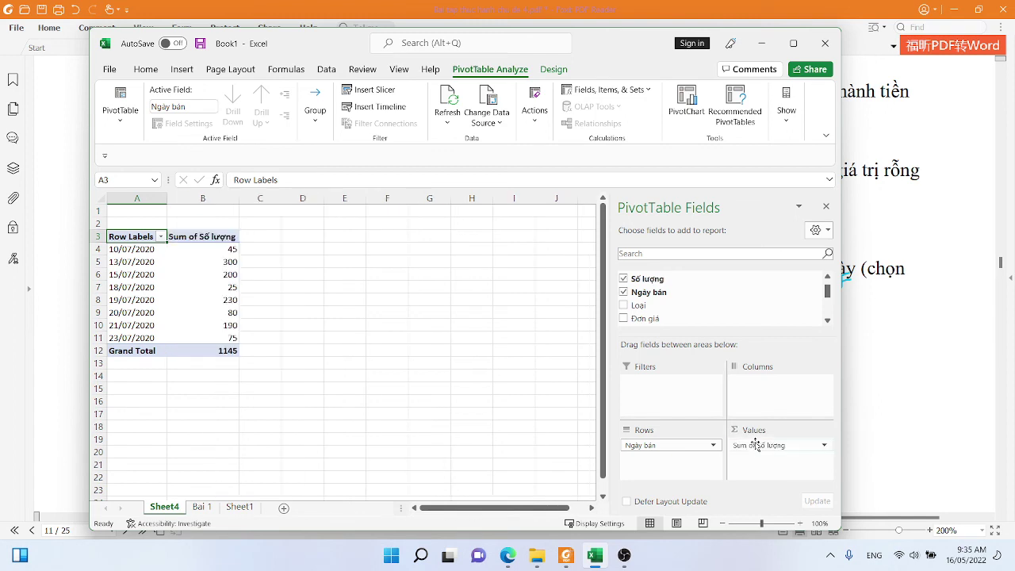
# Review the Count and Average calculations in the value field settings for Số lượng and keep Sum
pyautogui.click(825, 447)
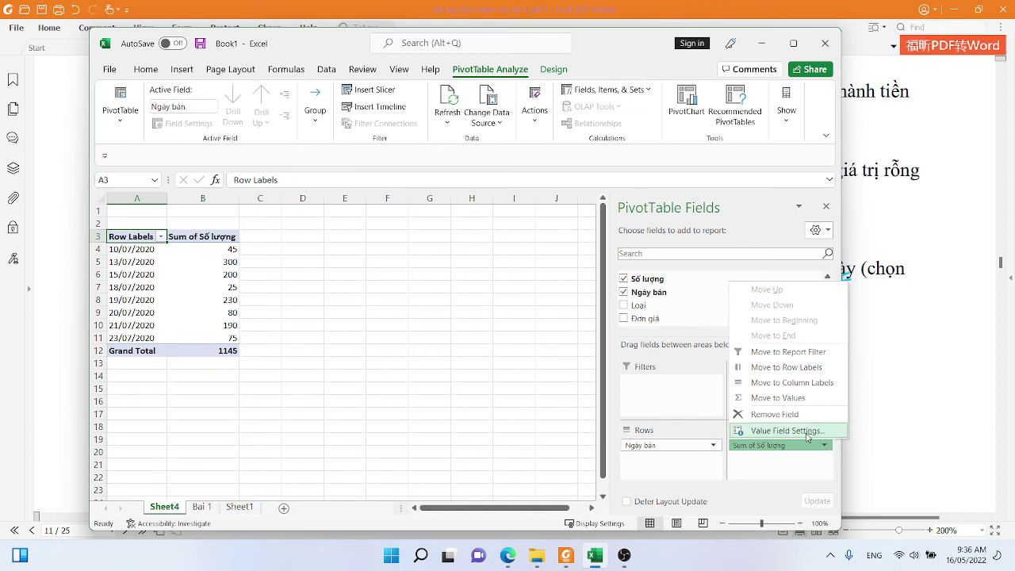
pyautogui.click(807, 433)
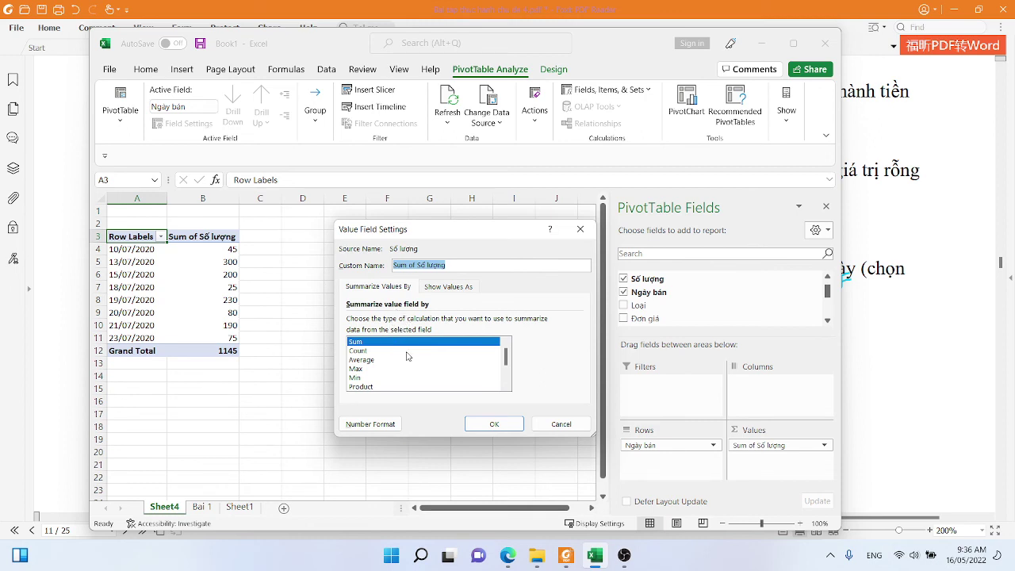
pyautogui.click(359, 352)
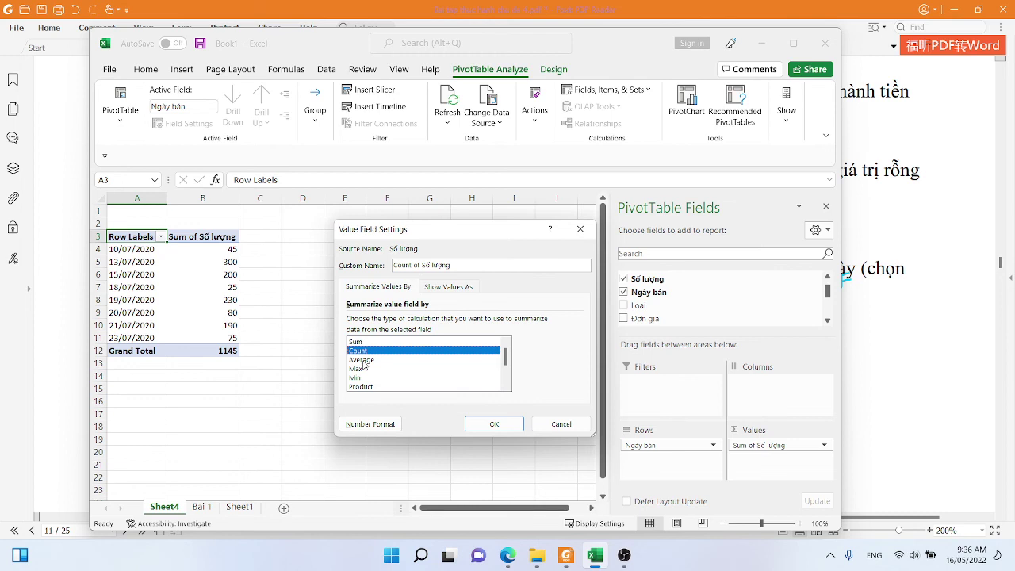
pyautogui.click(363, 360)
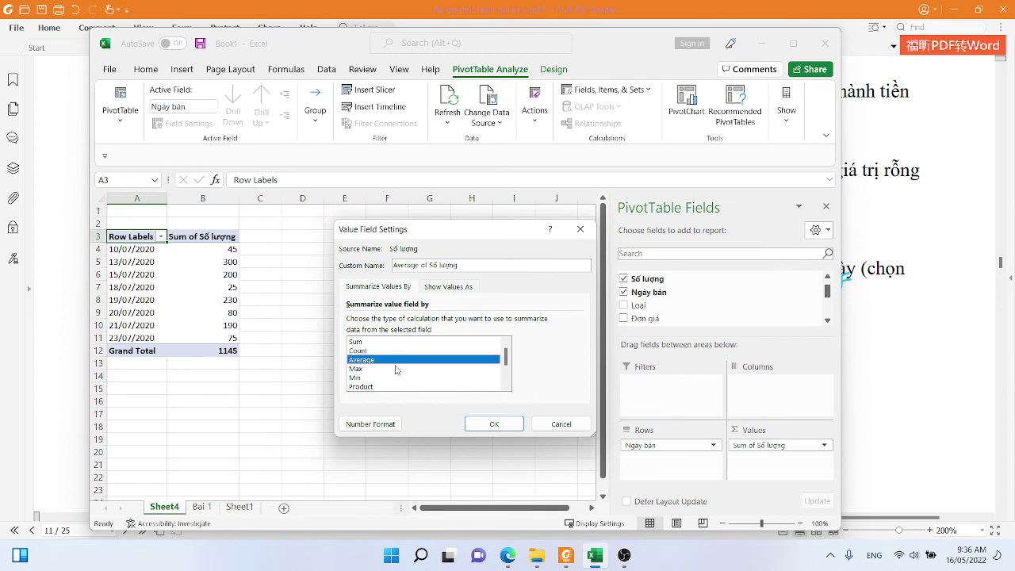
pyautogui.click(361, 342)
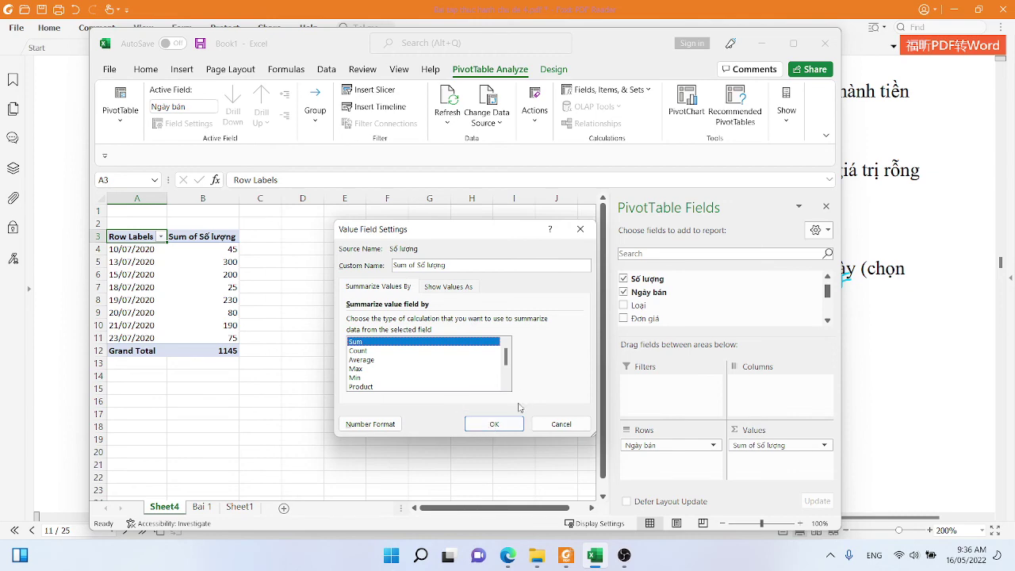
pyautogui.click(494, 423)
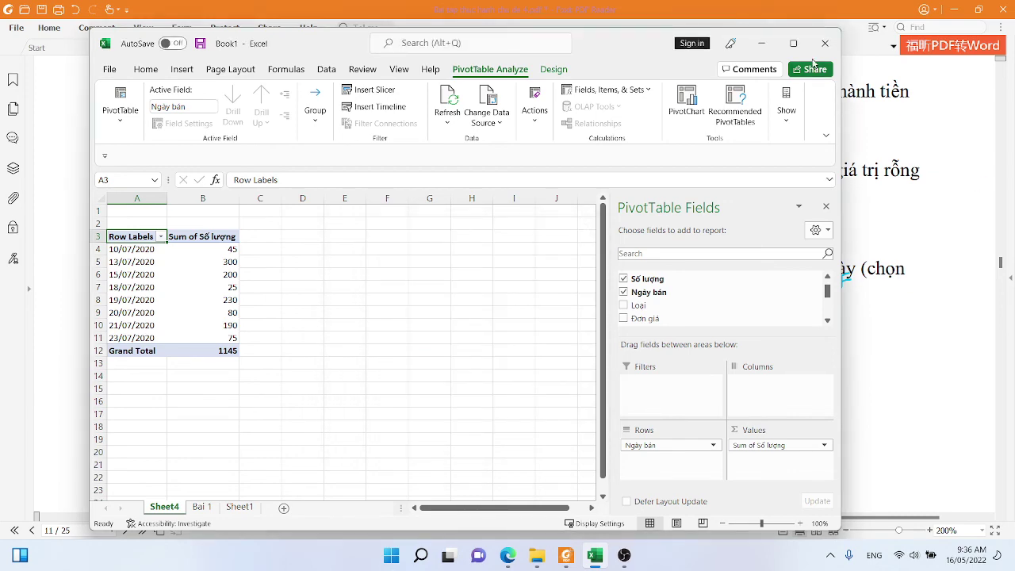
# Maximise the Excel window and inspect the summed quantities for the individual sale dates in the PivotTable
pyautogui.click(793, 43)
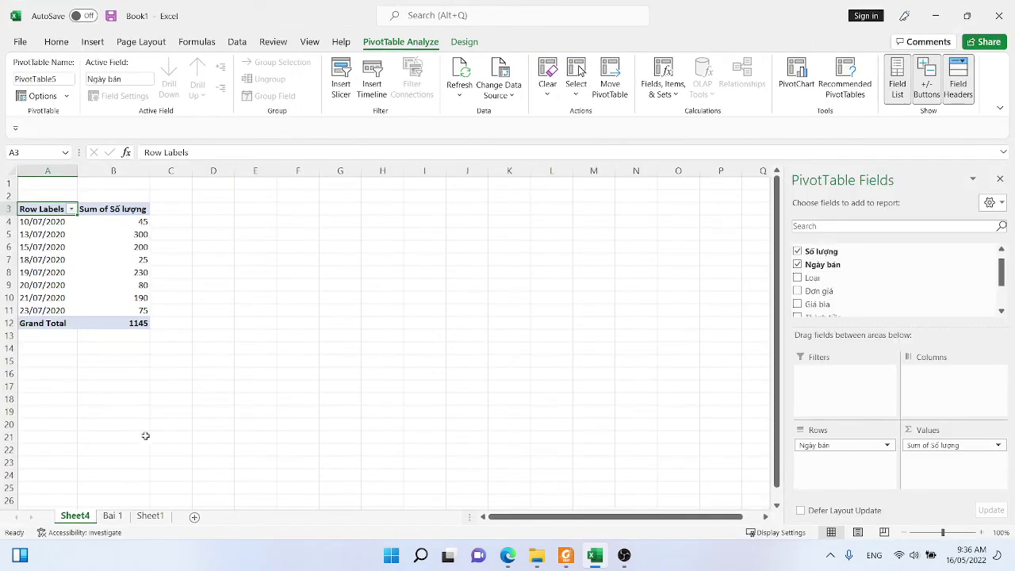
pyautogui.click(116, 222)
pyautogui.click(103, 236)
pyautogui.click(104, 246)
pyautogui.click(107, 260)
pyautogui.click(110, 285)
pyautogui.click(107, 309)
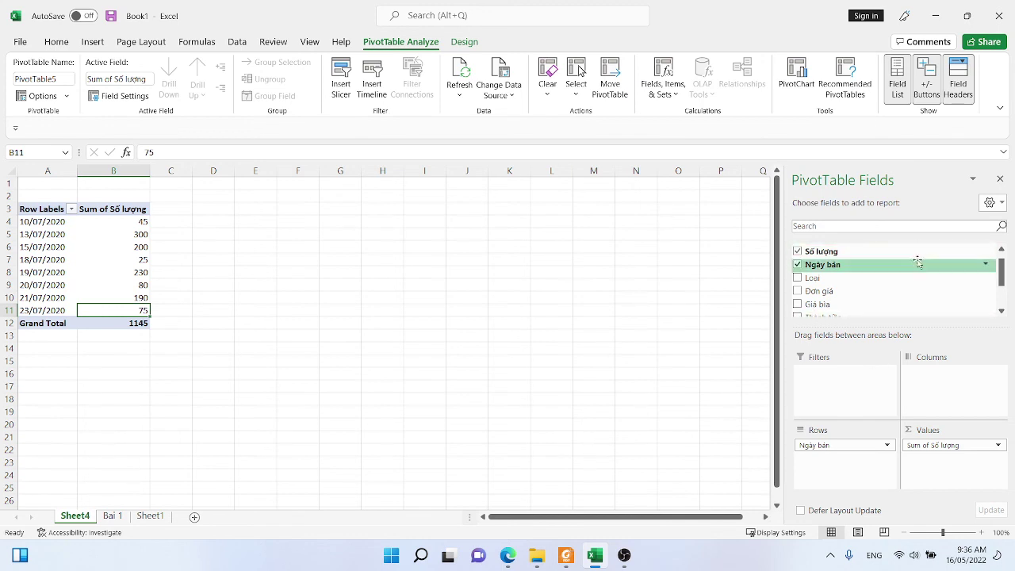
# Replace Ngày bán with Loại in the PivotTable rows and remove Sum of Số lượng from the values
pyautogui.scroll(-1, 872, 269)
pyautogui.moveTo(829, 248)
pyautogui.mouseDown()
pyautogui.moveTo(847, 300)
pyautogui.moveTo(860, 459)
pyautogui.mouseUp()
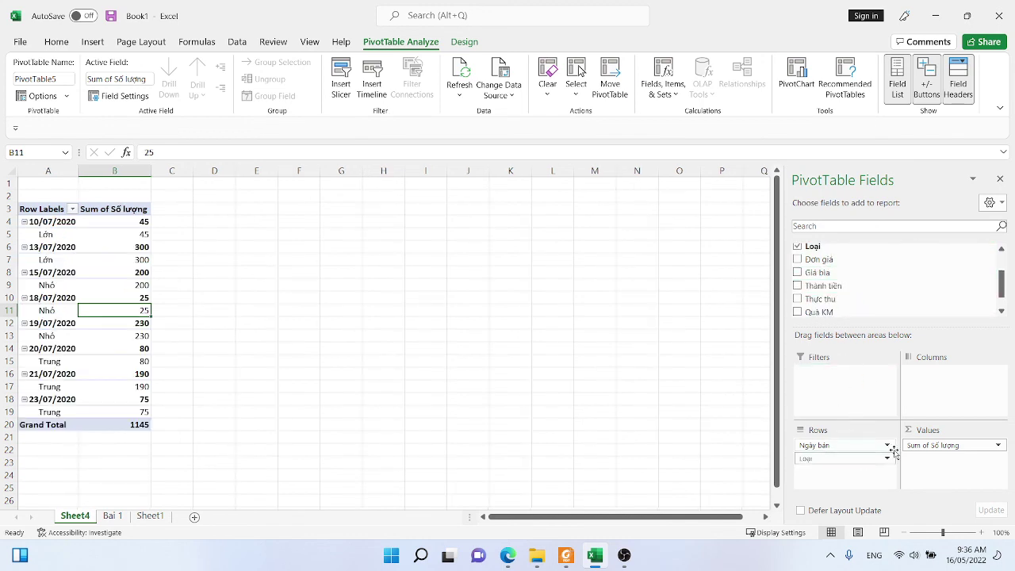
pyautogui.moveTo(872, 447); pyautogui.dragTo(608, 449)
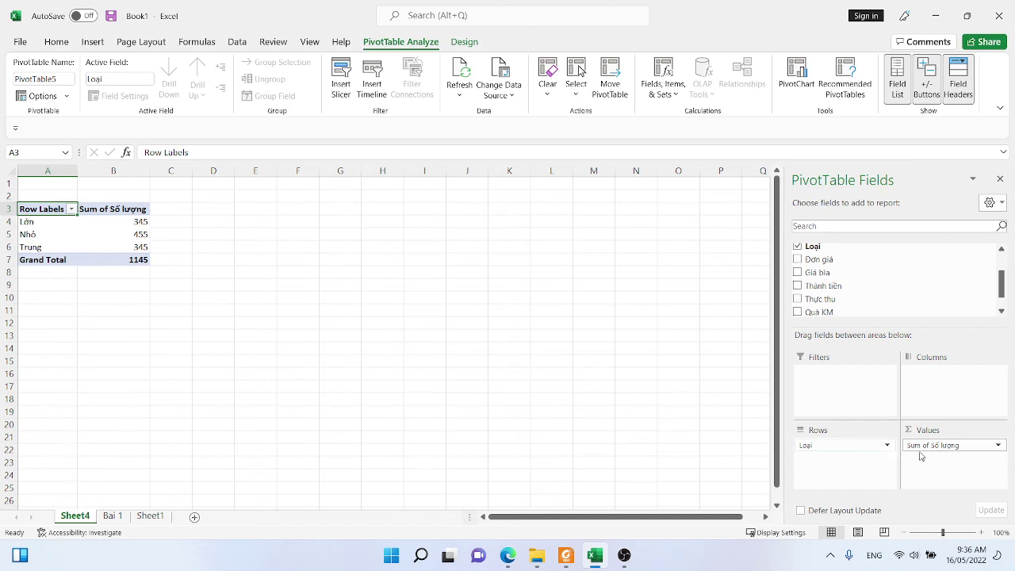
pyautogui.moveTo(940, 445); pyautogui.dragTo(619, 457)
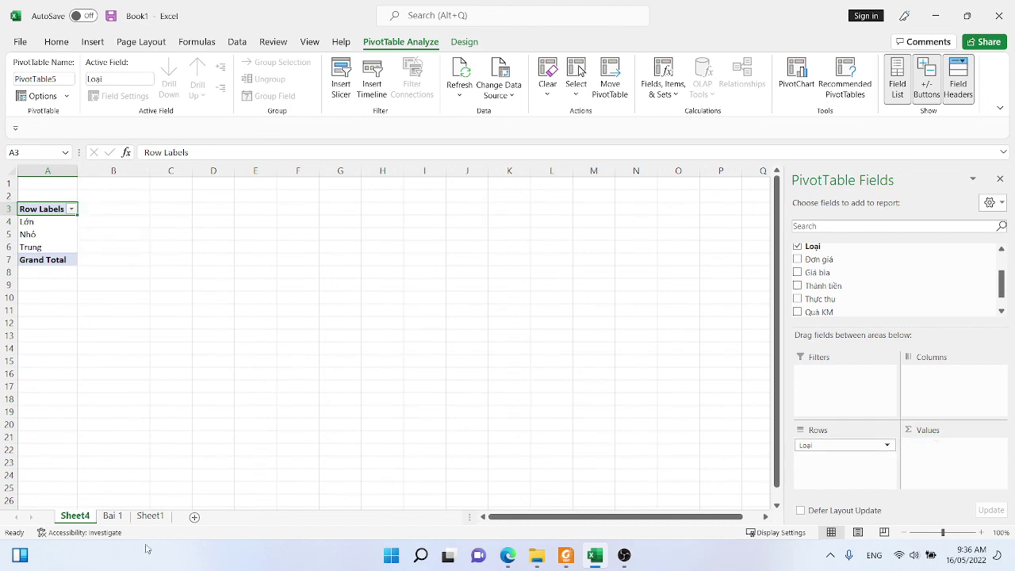
# Check Bảng 3 on sheet Bai 1, return to Sheet4 and add Thực thu to the PivotTable values
pyautogui.click(112, 516)
pyautogui.scroll(-2, 581, 440)
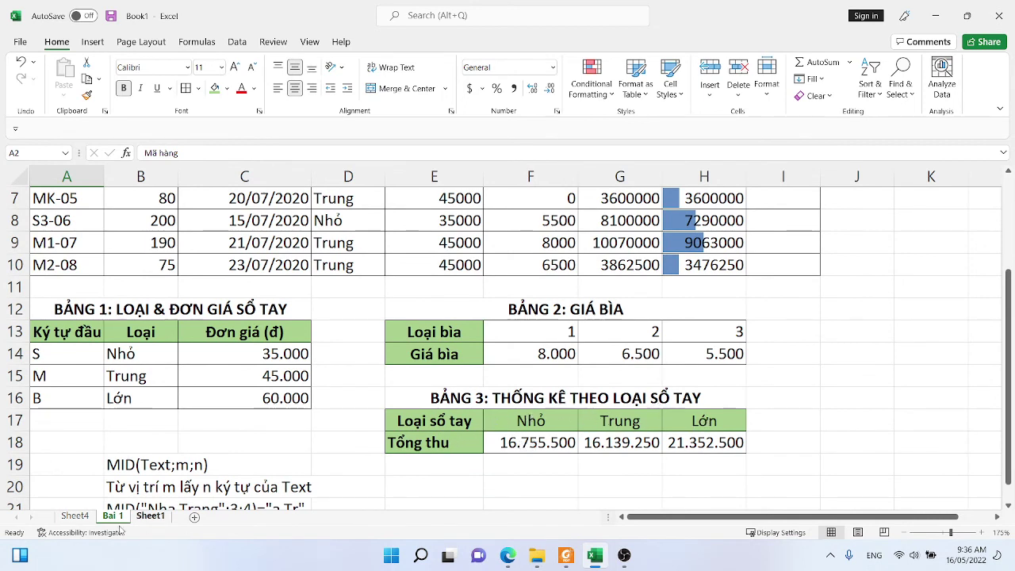
pyautogui.click(69, 520)
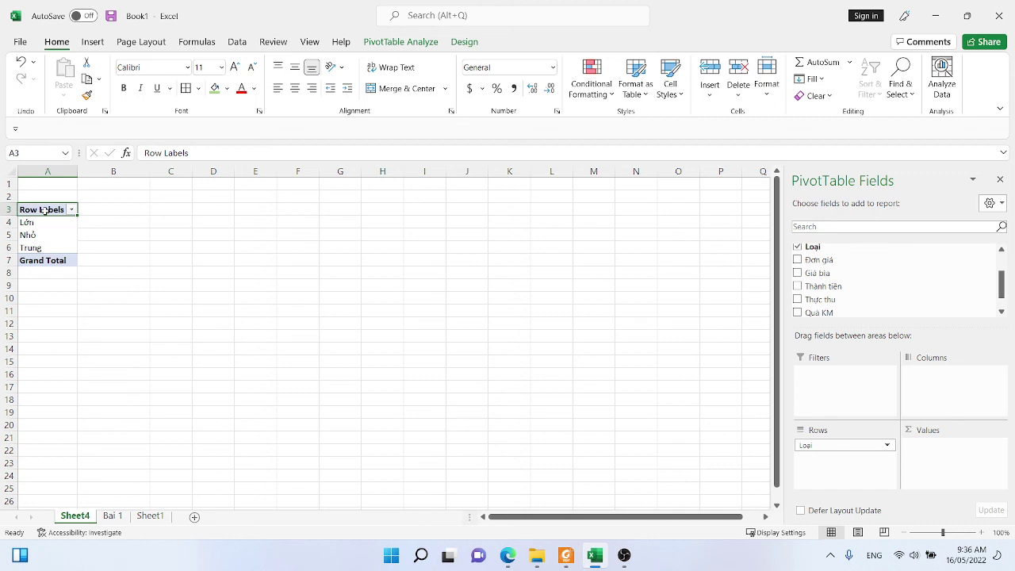
pyautogui.moveTo(830, 445); pyautogui.dragTo(135, 227)
pyautogui.scroll(-2, 912, 261)
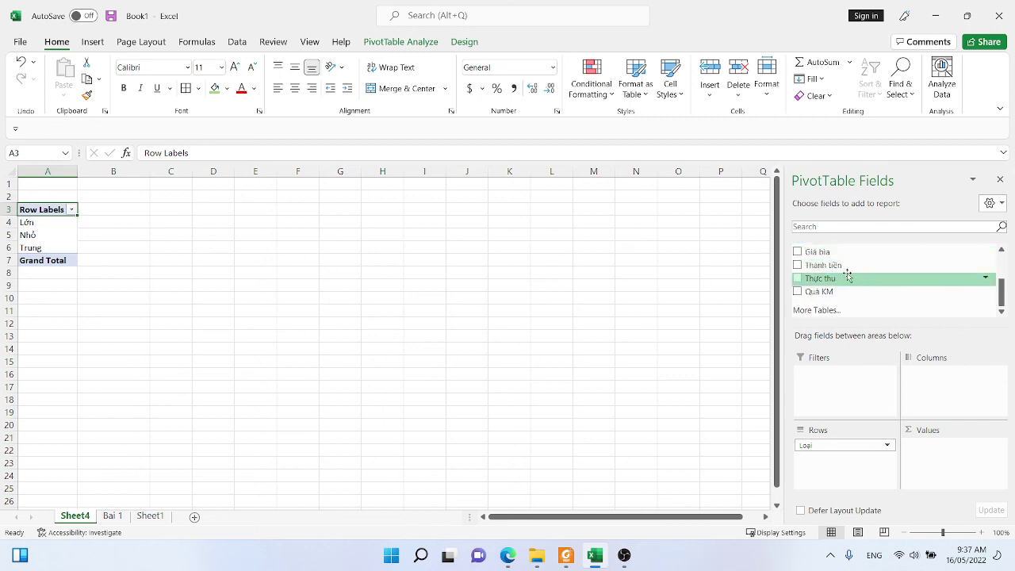
pyautogui.moveTo(828, 279); pyautogui.dragTo(932, 449)
pyautogui.moveTo(113, 246)
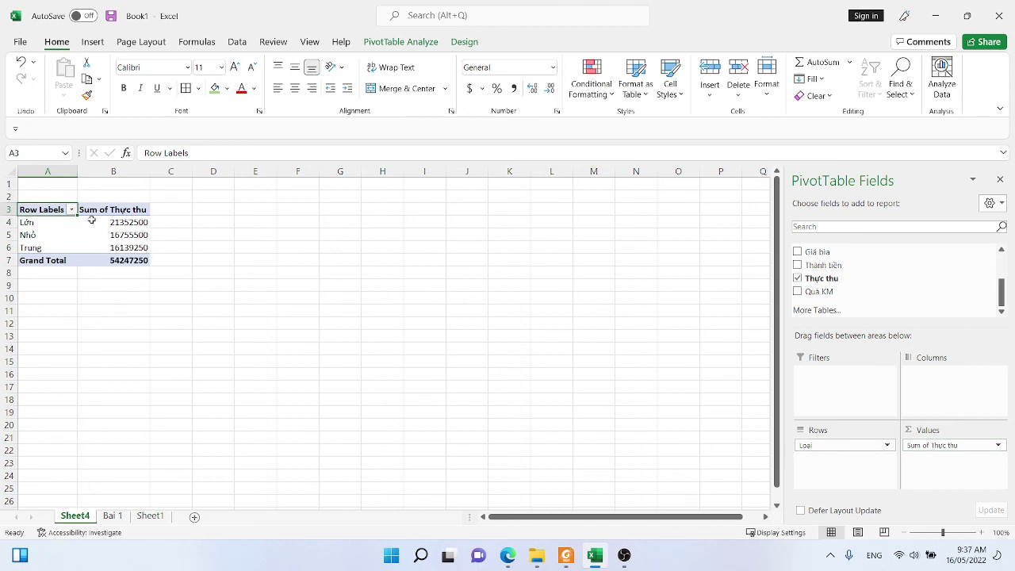
# Remove Loại from the PivotTable rows and Sum of Thực thu from the values
pyautogui.moveTo(92, 220)
pyautogui.moveTo(842, 446); pyautogui.dragTo(697, 444)
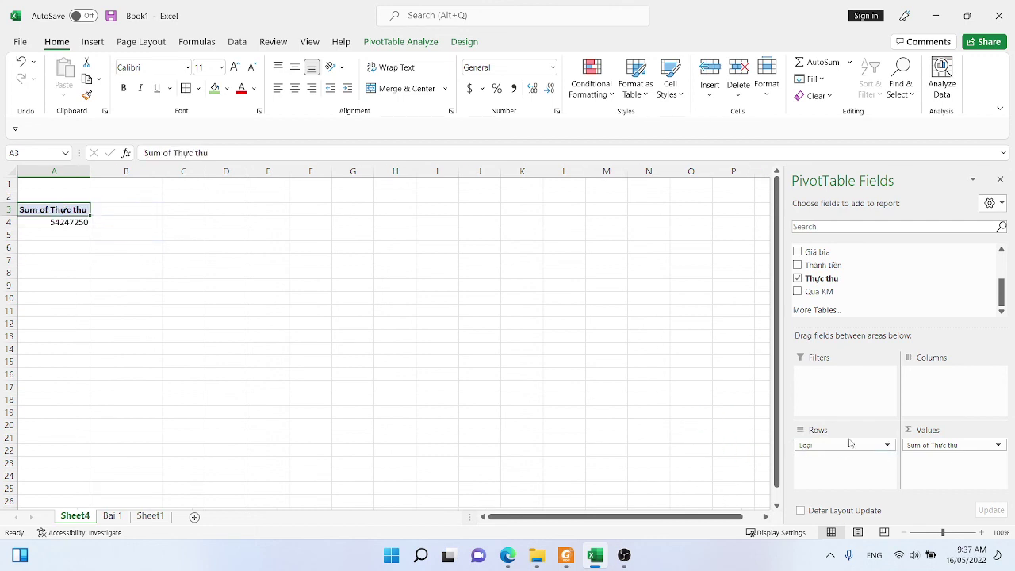
pyautogui.moveTo(949, 447); pyautogui.dragTo(674, 442)
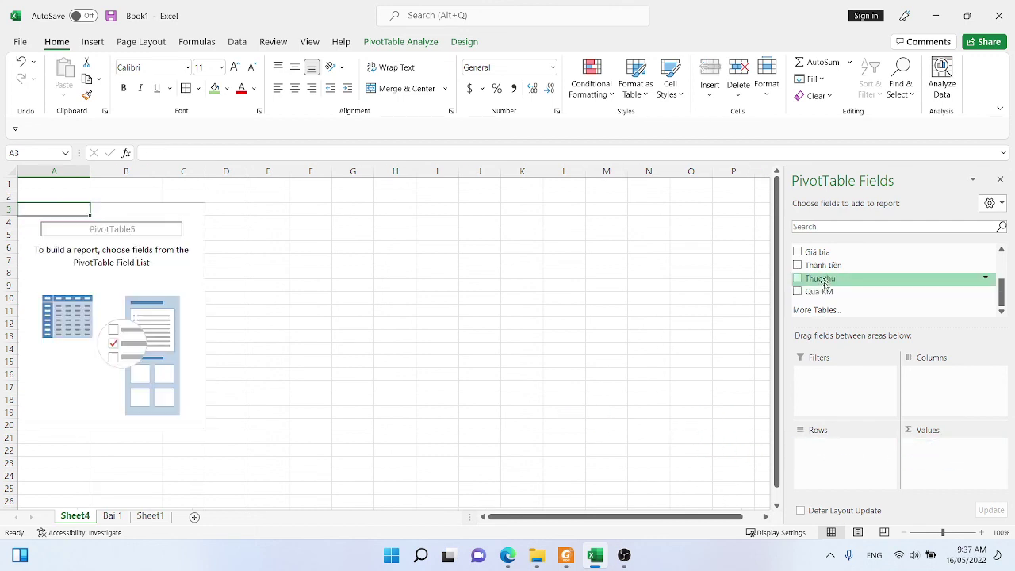
# Rebuild the PivotTable with Ngày bán in the rows and the sum of Số lượng in the values
pyautogui.scroll(1, 831, 277)
pyautogui.scroll(1, 849, 283)
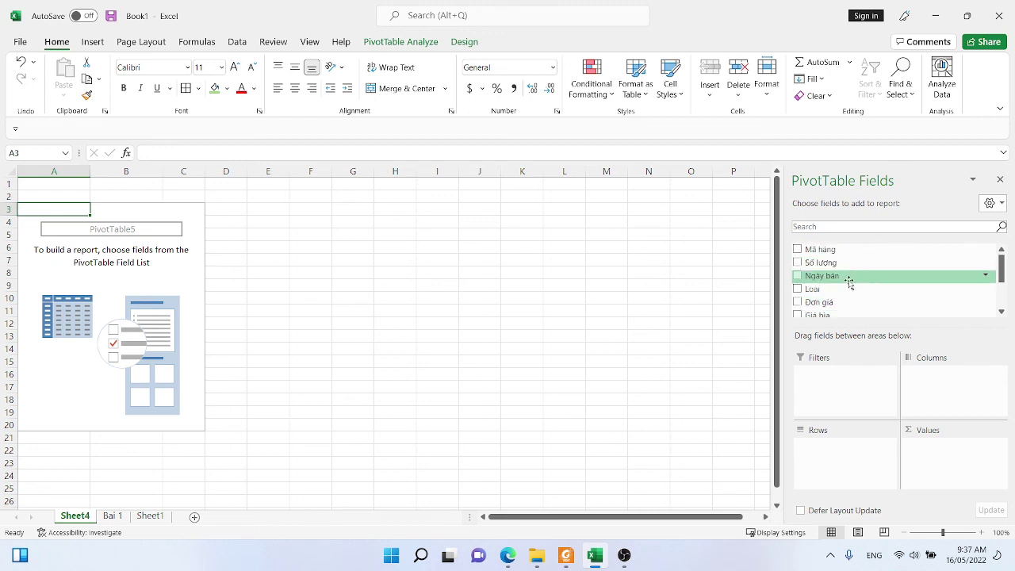
pyautogui.moveTo(839, 276); pyautogui.dragTo(872, 467)
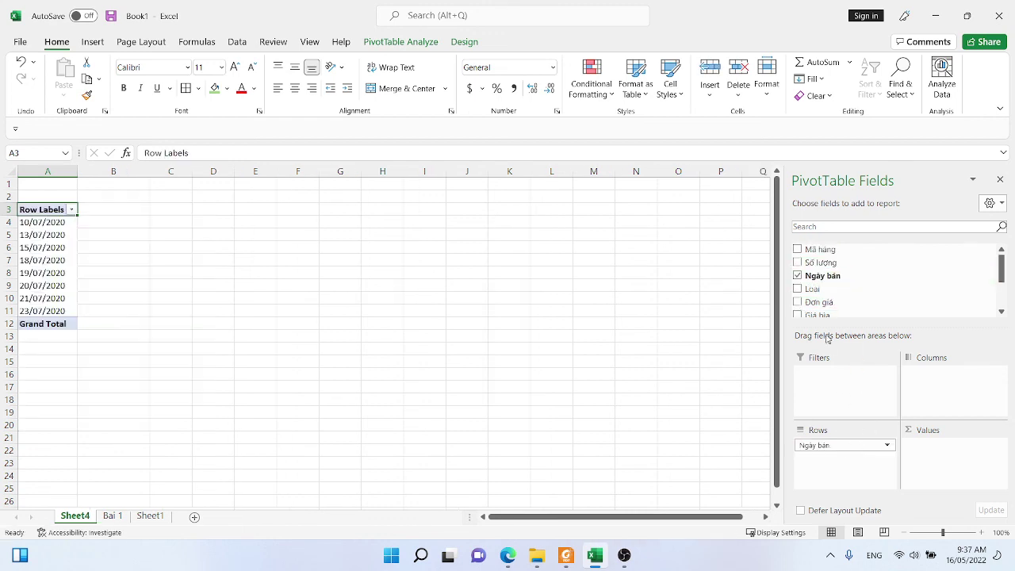
pyautogui.scroll(-1, 829, 290)
pyautogui.scroll(1, 836, 289)
pyautogui.moveTo(833, 264); pyautogui.dragTo(939, 448)
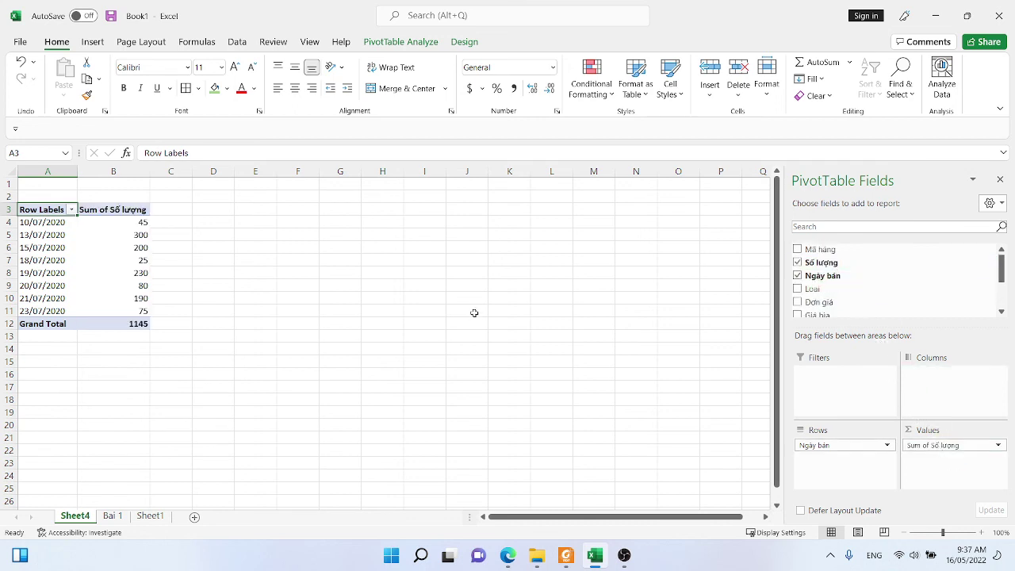
# Start saving the workbook and choose the recent folder Du lieu_bai tap thuc hanh as its location
pyautogui.hotkey('ctrl', 's')
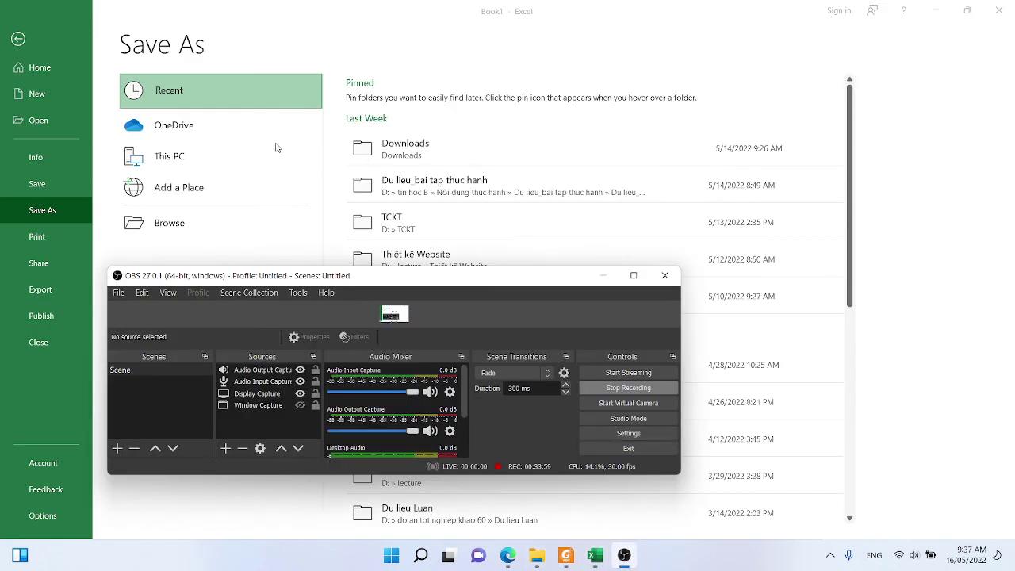
pyautogui.click(15, 39)
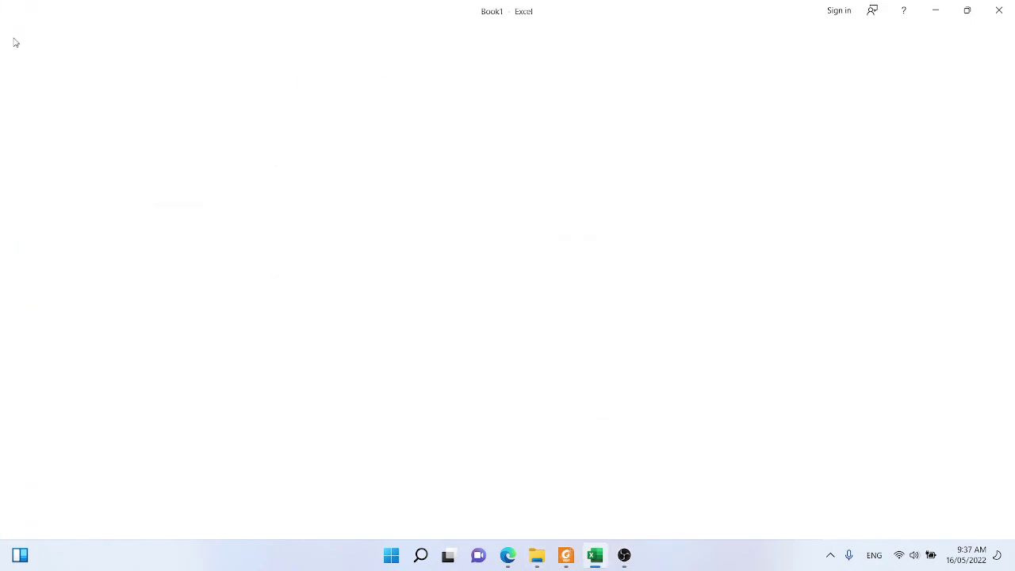
pyautogui.click(22, 41)
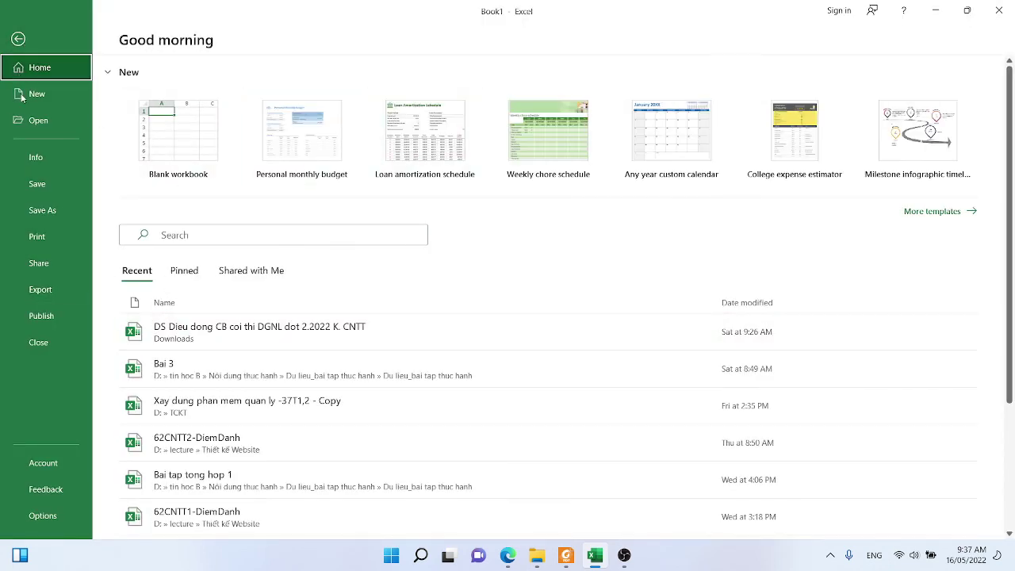
pyautogui.click(35, 183)
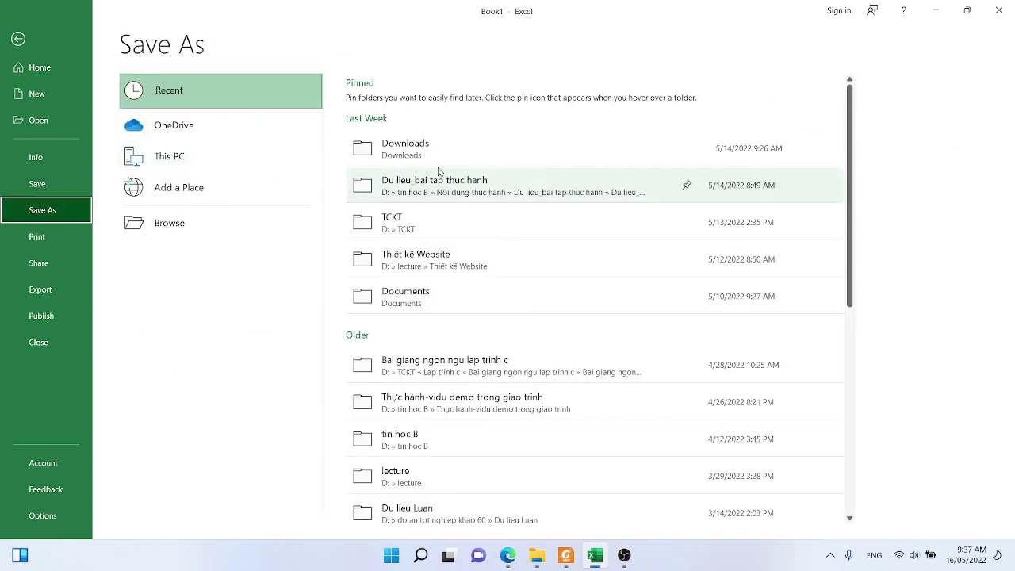
pyautogui.click(465, 188)
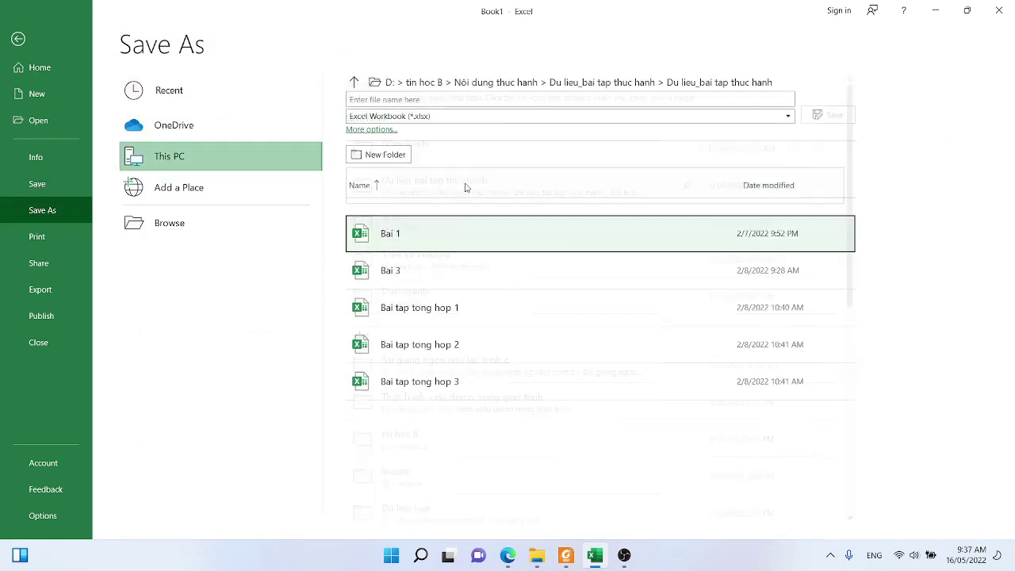
# Try to save the workbook under the file name bai 1
pyautogui.click(406, 103)
pyautogui.write('bai 1')
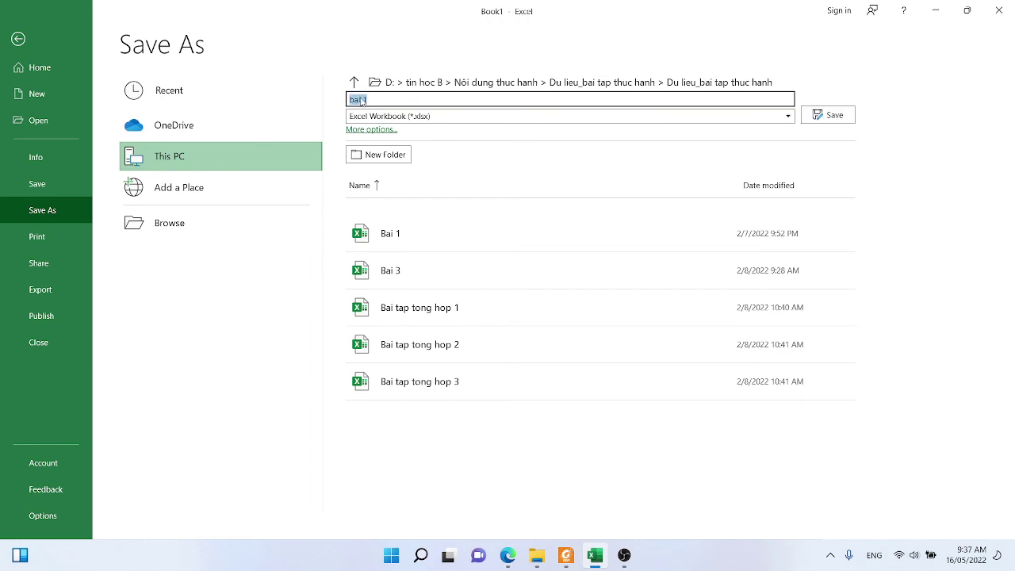
pyautogui.press('Return')
pyautogui.press('Escape')
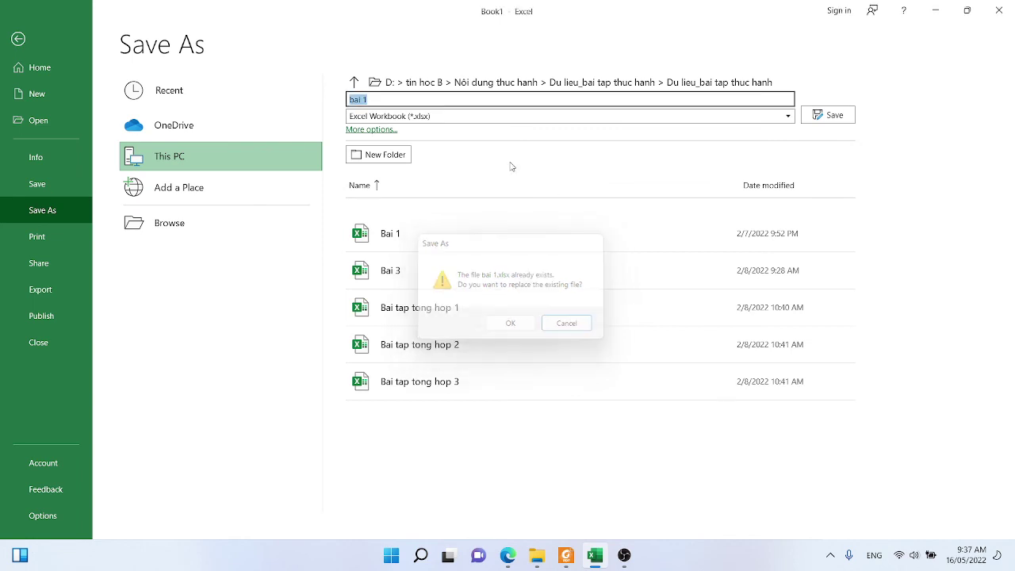
# Save the workbook in the chosen folder as Bai 1 tong hop b
pyautogui.moveTo(369, 99); pyautogui.dragTo(335, 95)
pyautogui.write('B')
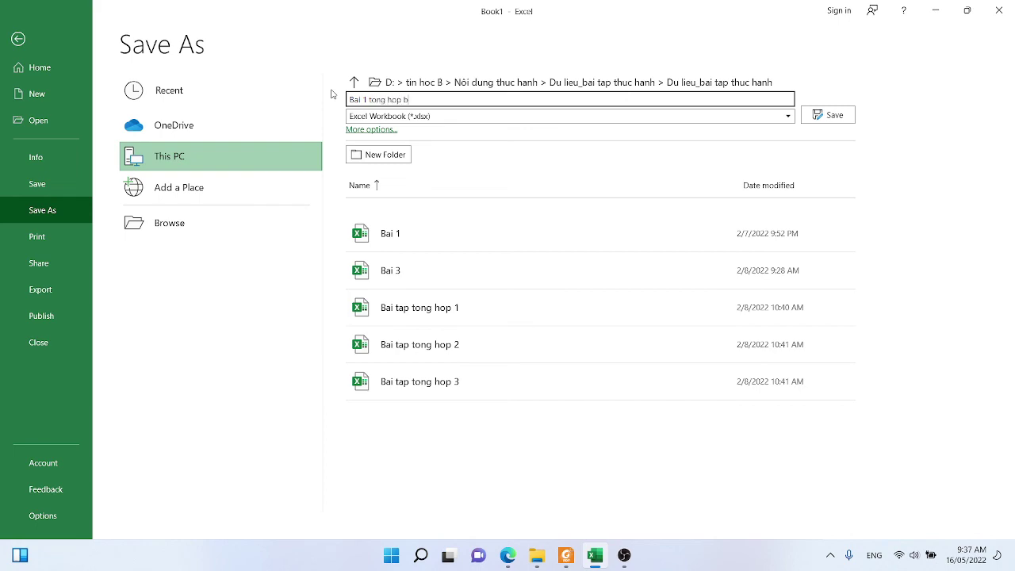
pyautogui.press('Return')
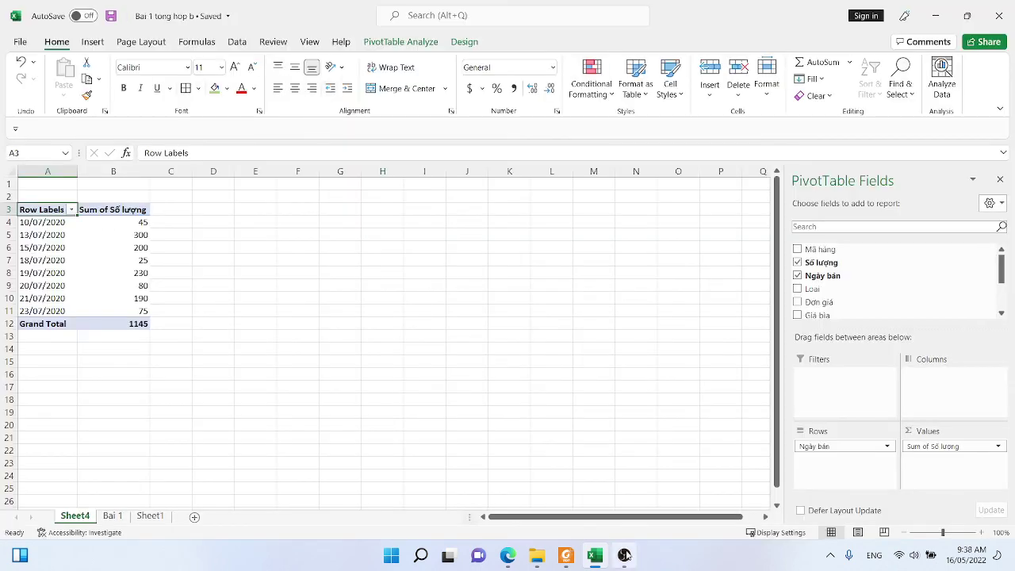